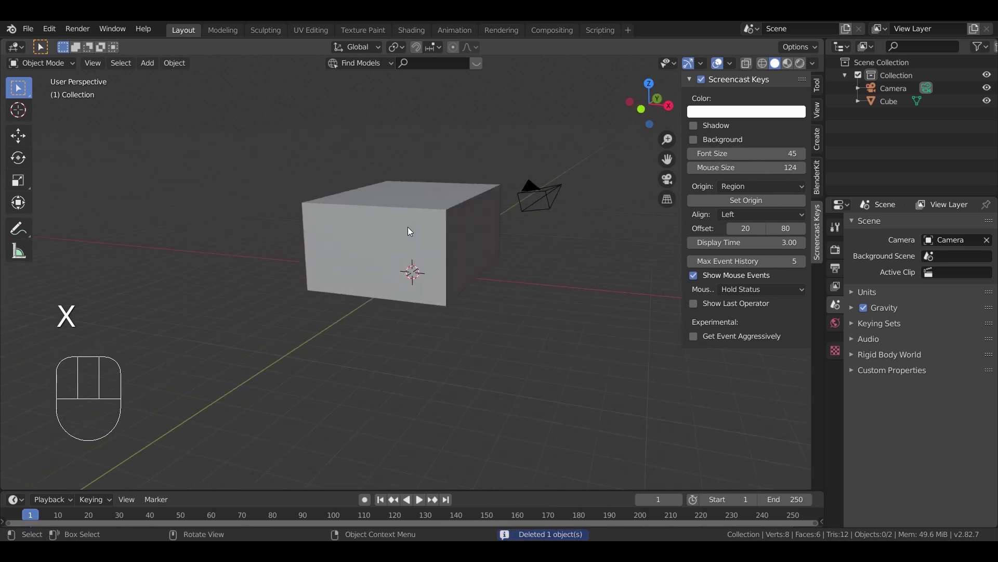
- Align the camera to a straight front view of the box, framing it slightly lower than the box's top edge
key(KP_1)
middle_click(444, 216)
shift+middle_drag(444, 216, 444, 231)
scroll(445, 230, up, 3)
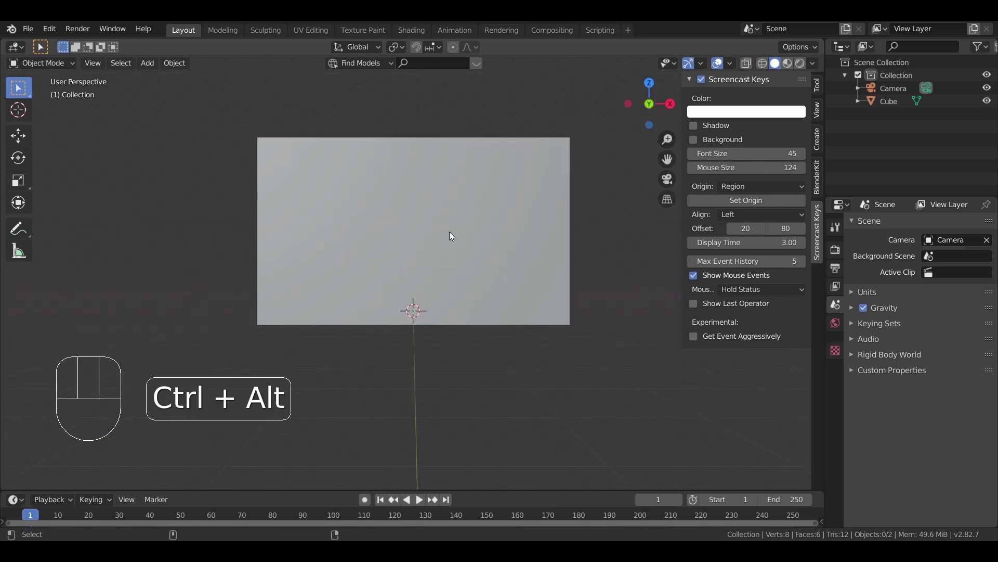
key(ctrl+alt+KP_0)
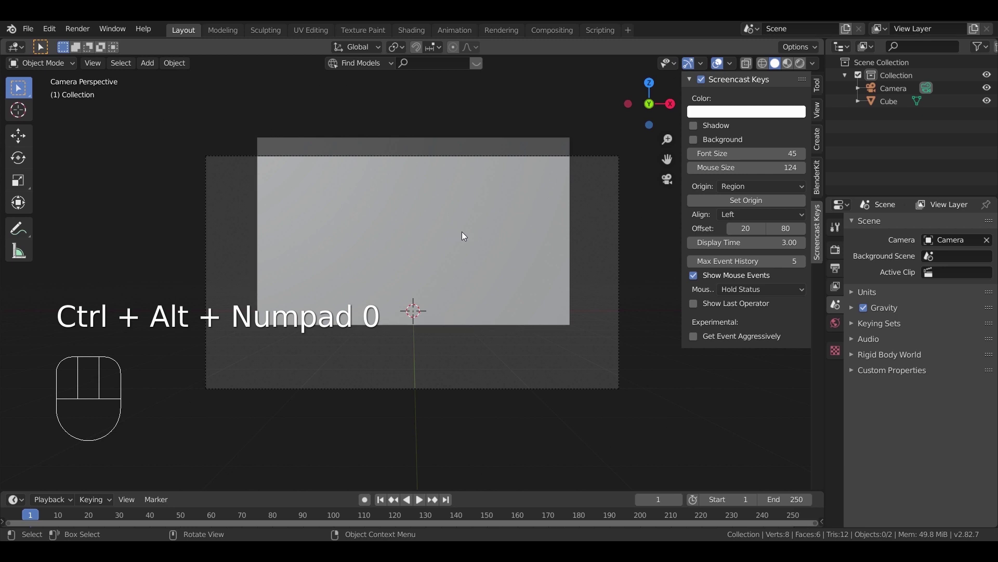
- Show the scene in wireframe from above and move the camera horizontally into the box's front corner on the positive X side
key(KP_7)
key(z)
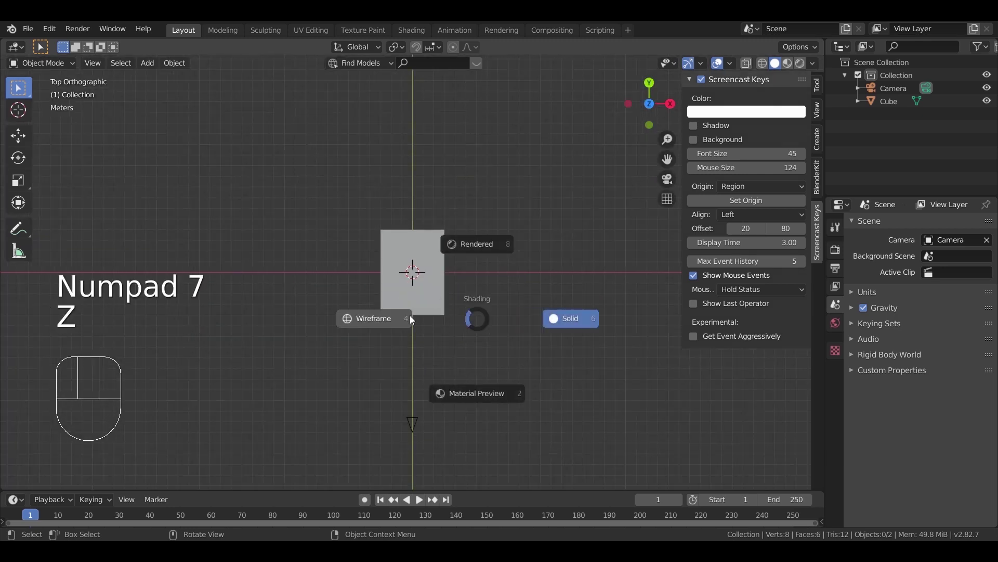
click(411, 319)
click(433, 401)
key(g)
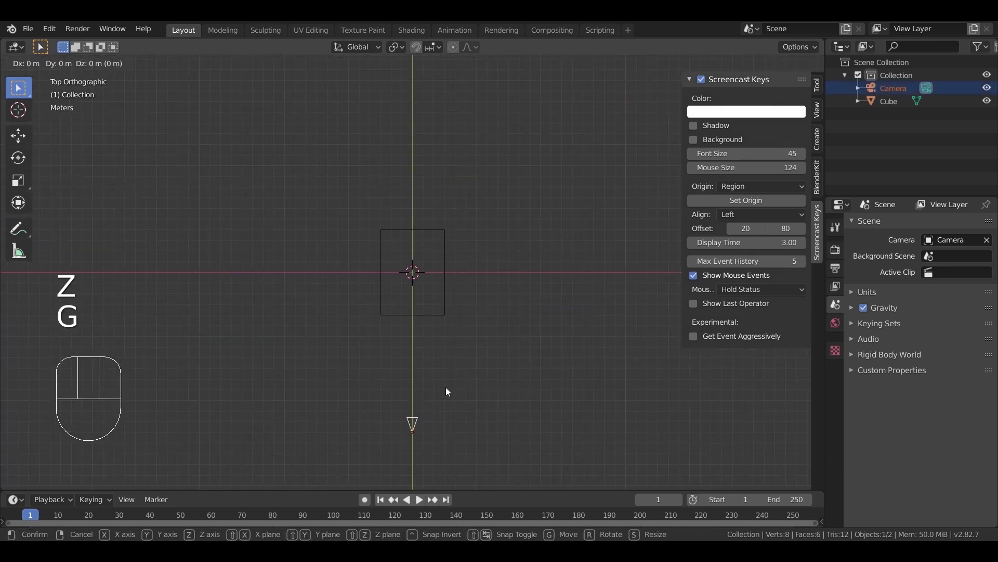
key(shift+z)
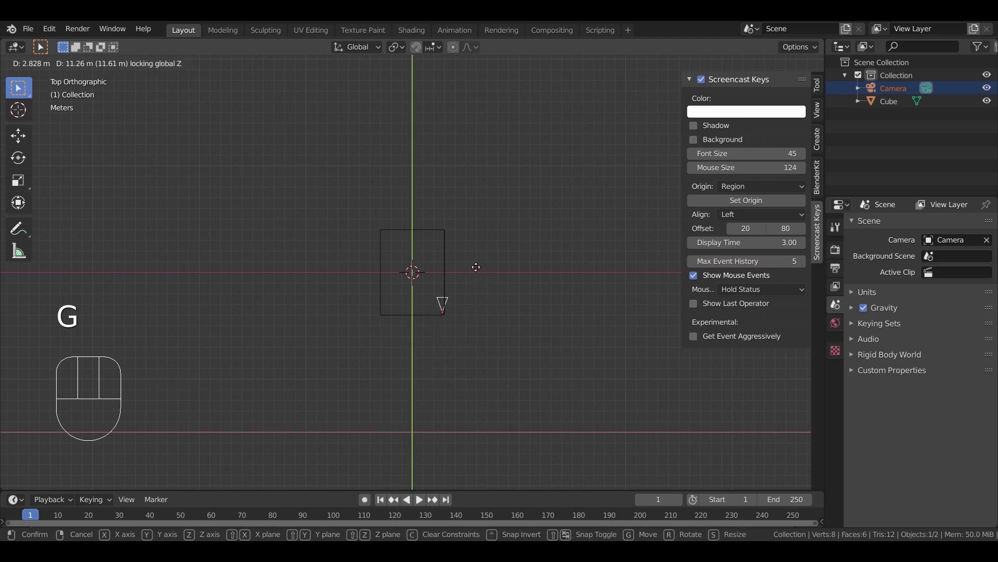
click(477, 268)
scroll(468, 338, up, 6)
shift+middle_drag(555, 373, 513, 319)
scroll(572, 333, up, 3)
key(g)
click(623, 350)
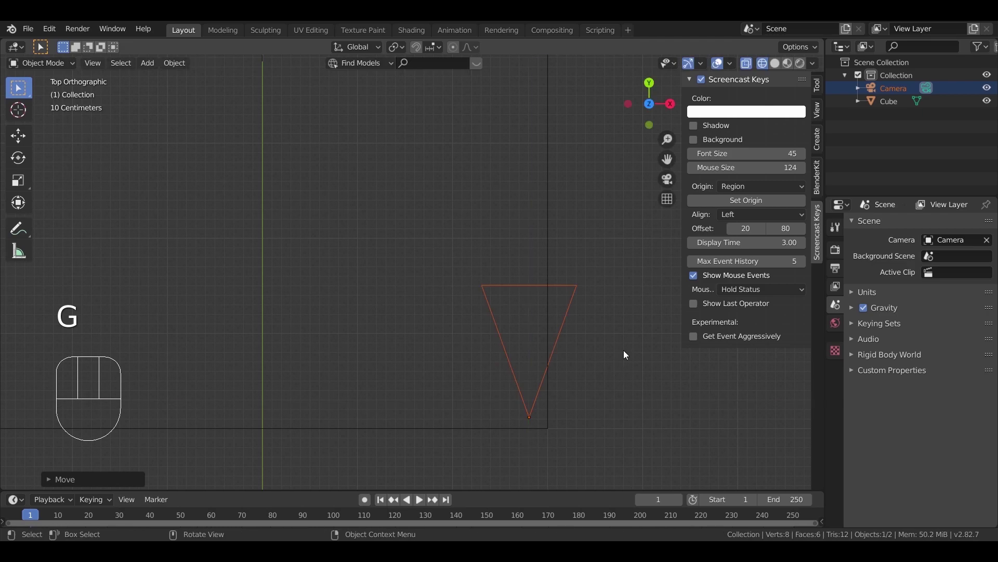
- Rotate the camera about 27 degrees around the global Z axis so it faces across the room
key(r)
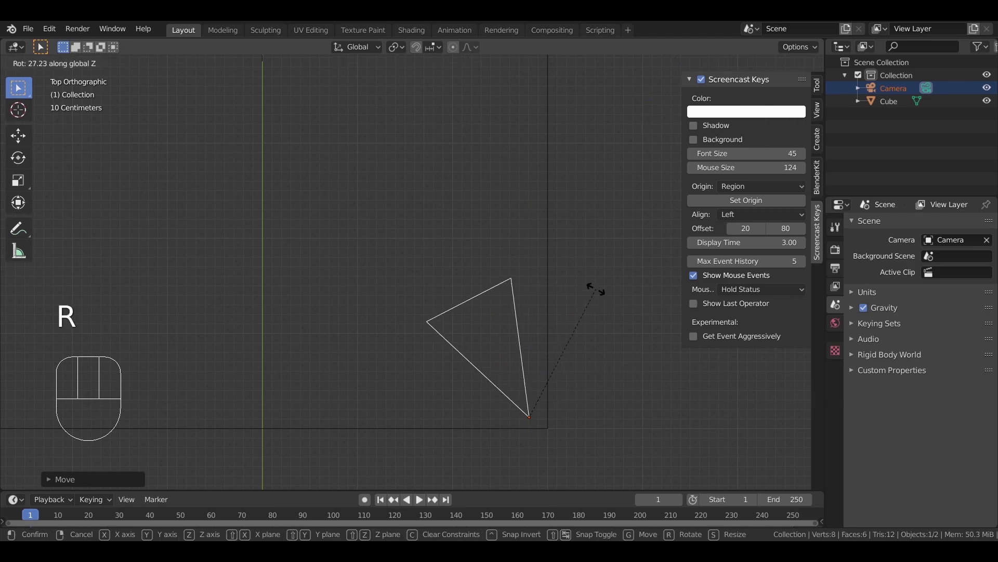
click(594, 290)
key(KP_0)
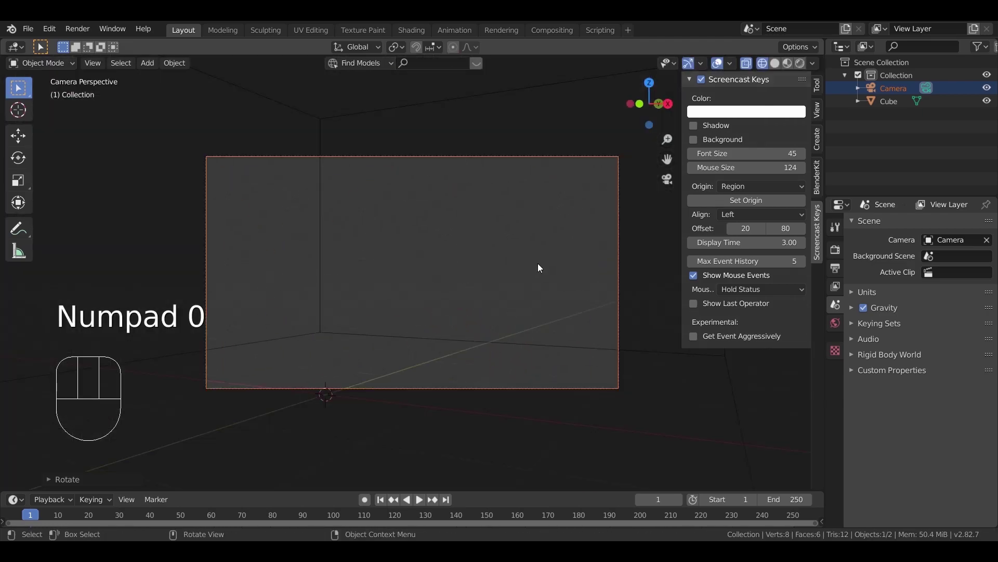
- Raise the camera vertically along the Z axis in the front view, keeping it inside the box
key(KP_1)
key(g)
key(z)
click(541, 300)
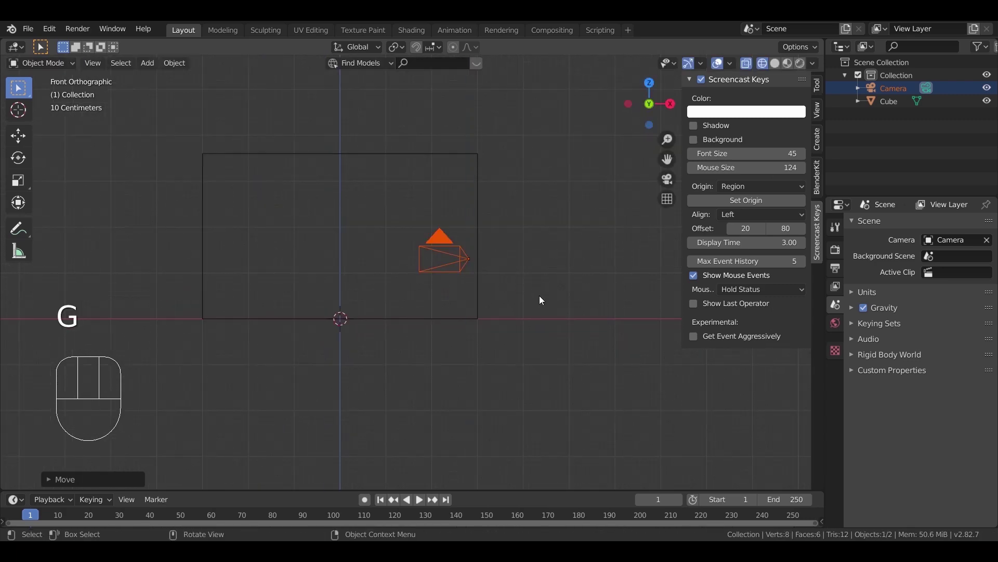
- Look through the camera in solid shading and rotate it a few more degrees around Z to bring the far corner nearer the frame's centre
key(KP_0)
key(z)
click(562, 311)
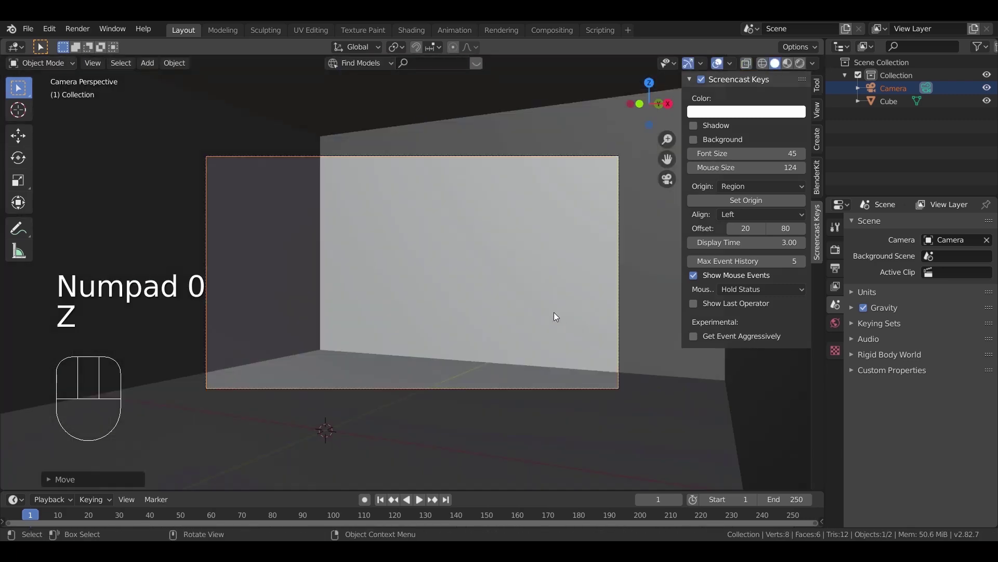
key(r)
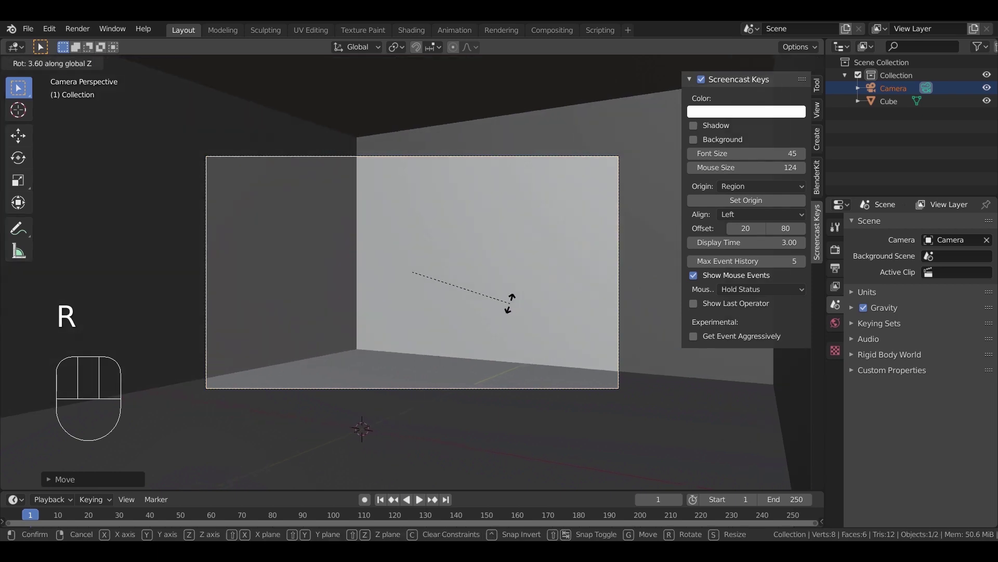
key(shift)
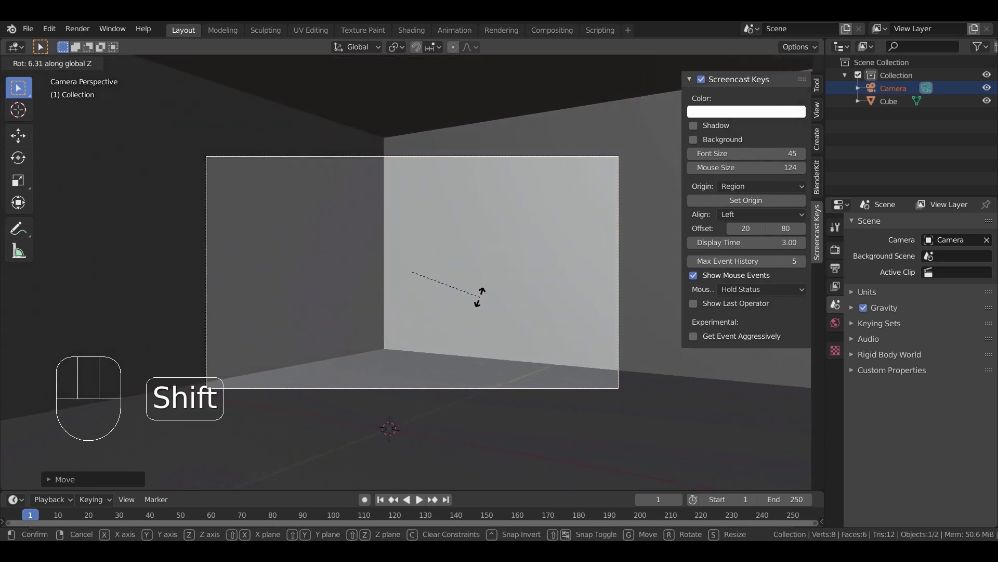
click(481, 305)
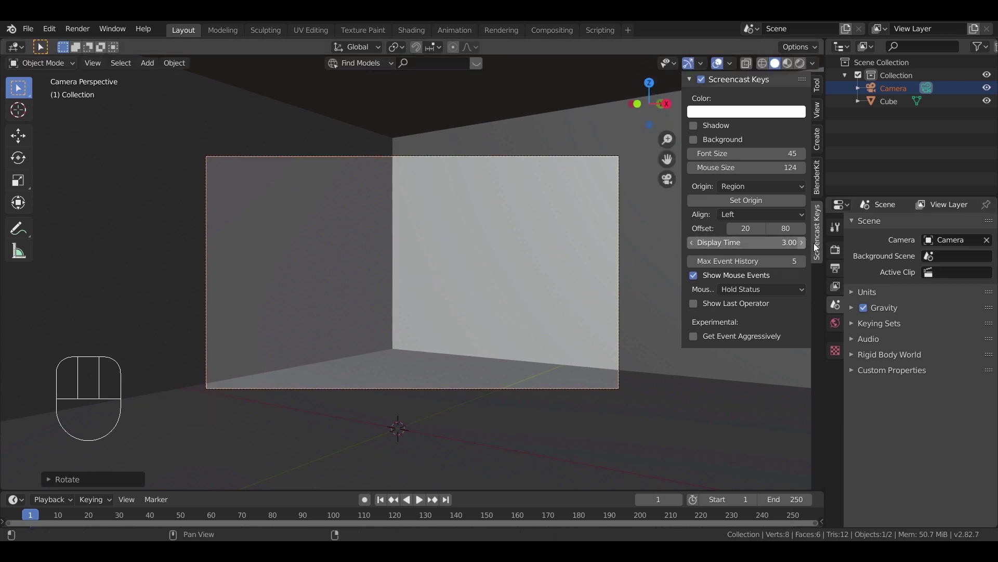
- Set the render resolution to 960 × 1040 px and hide the viewport sidebar
click(836, 267)
click(956, 240)
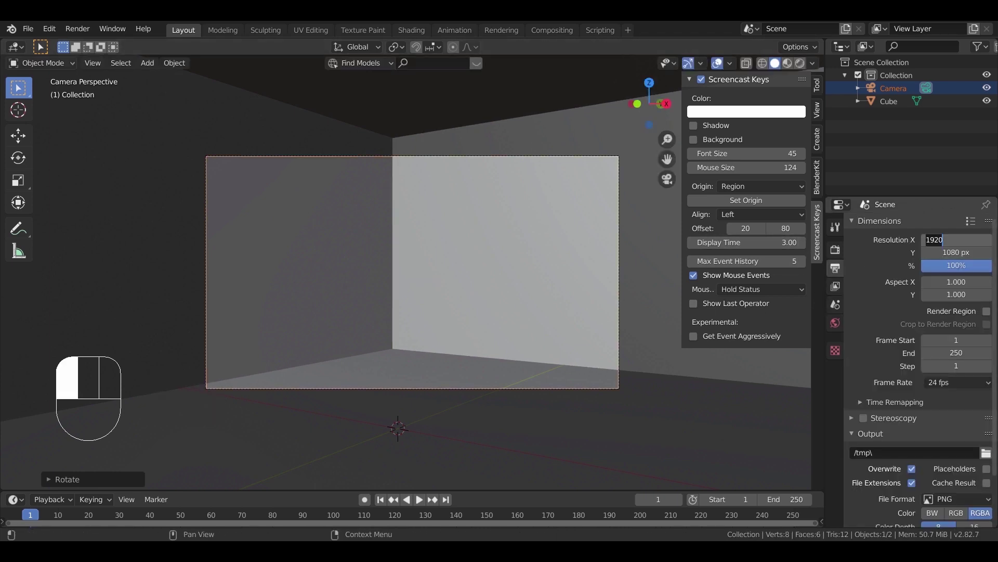
text(/2)
key(Return)
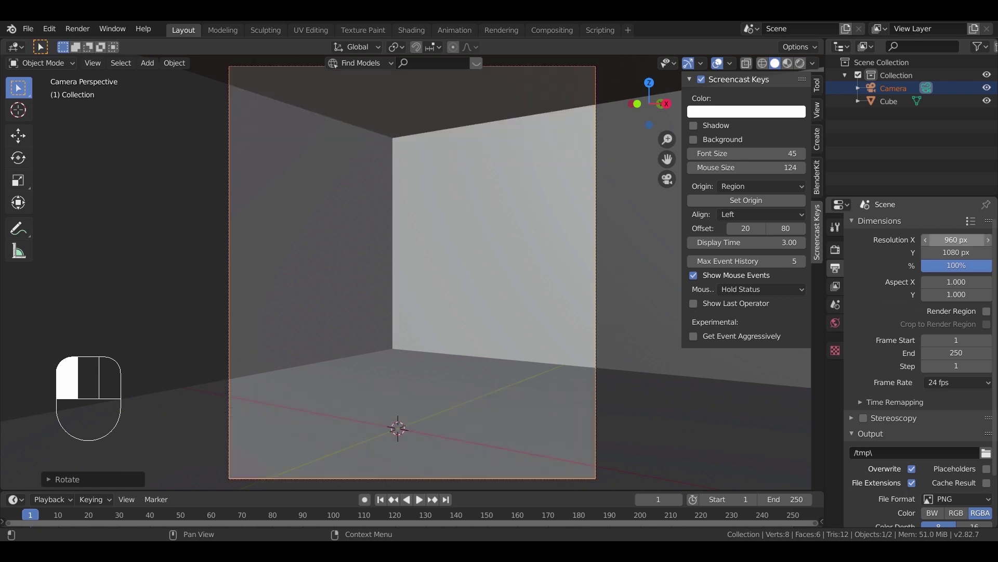
click(955, 252)
text(104)
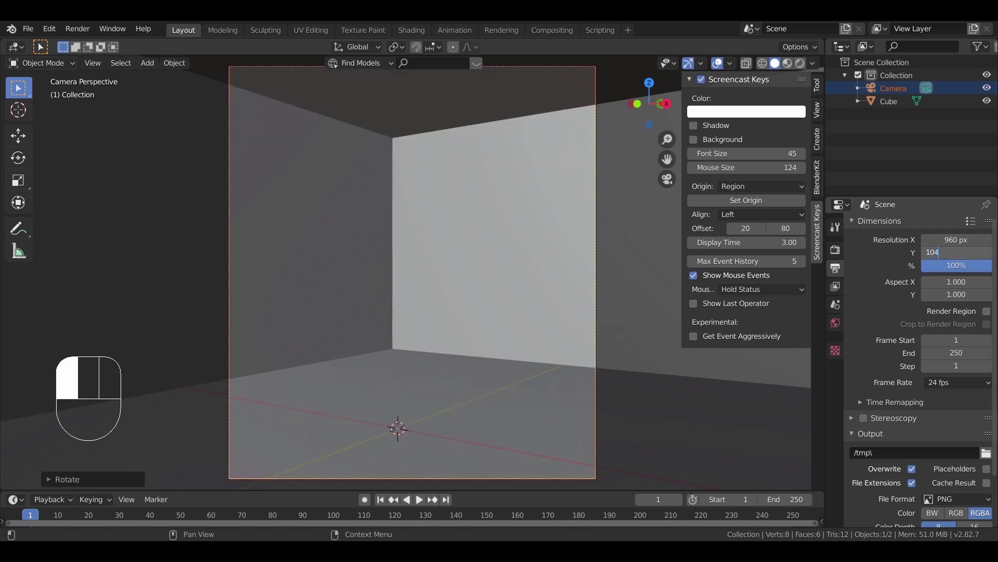
text(0)
key(Return)
key(n)
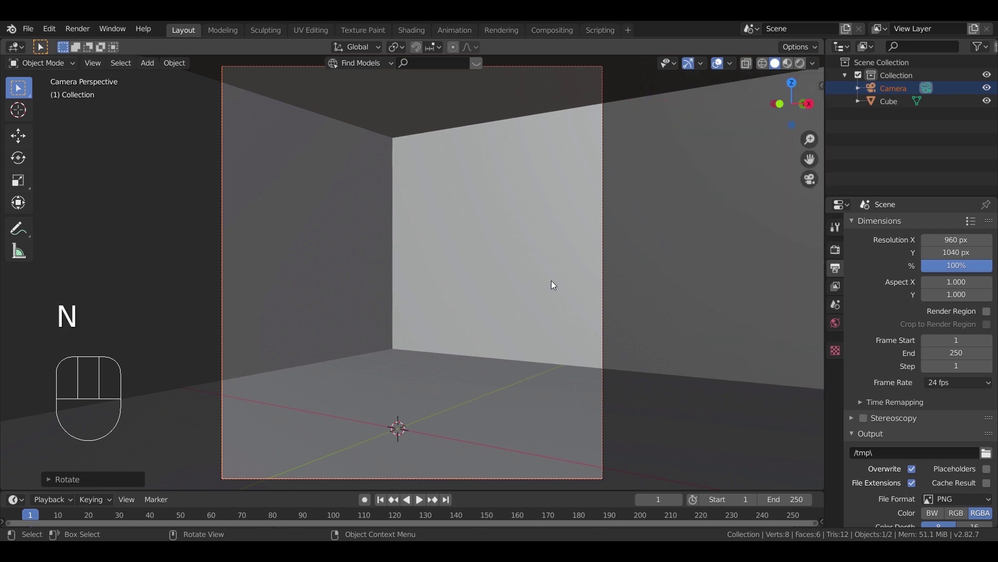
- Select the camera and set its focal length to 28 mm
click(603, 289)
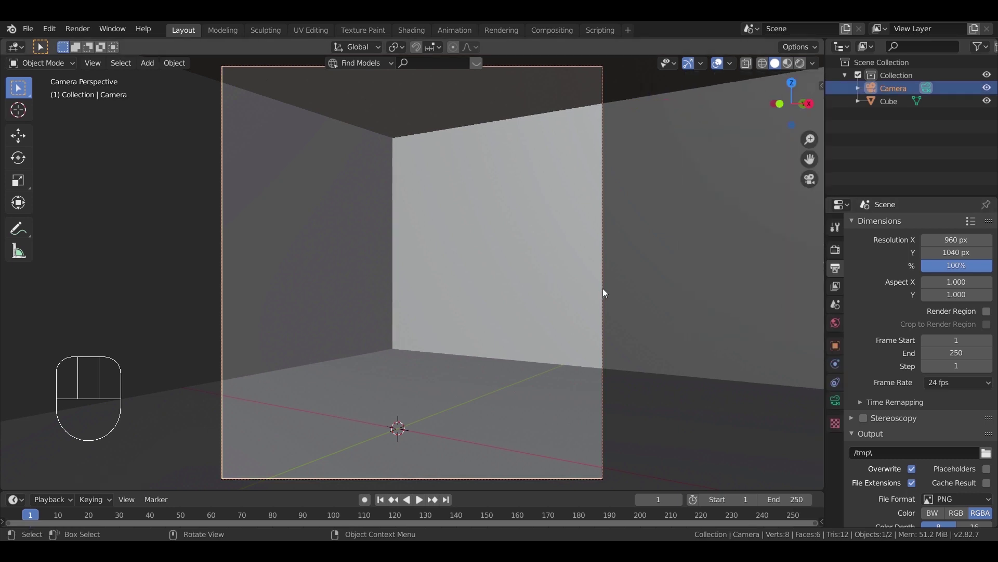
click(836, 400)
click(942, 286)
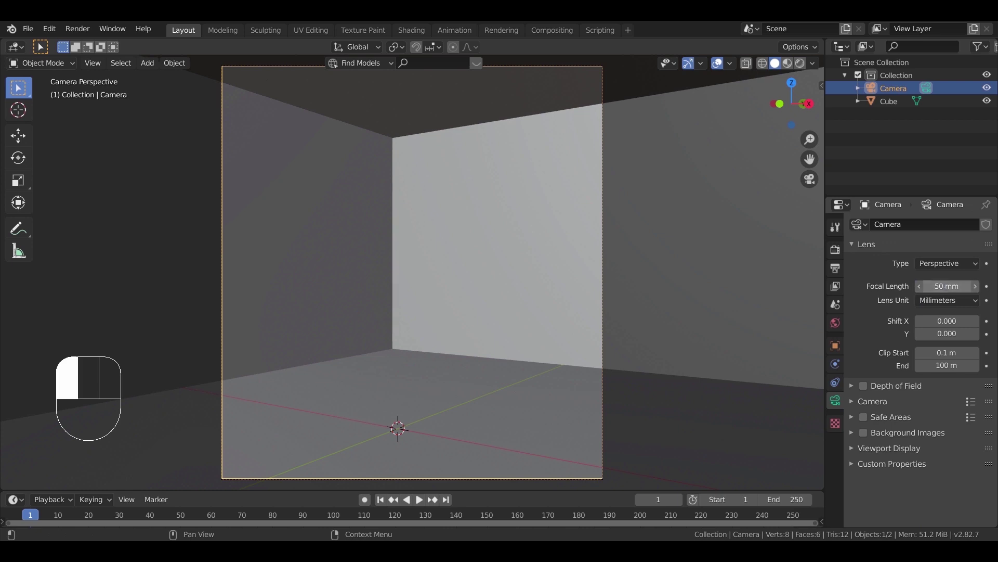
text(28)
key(Return)
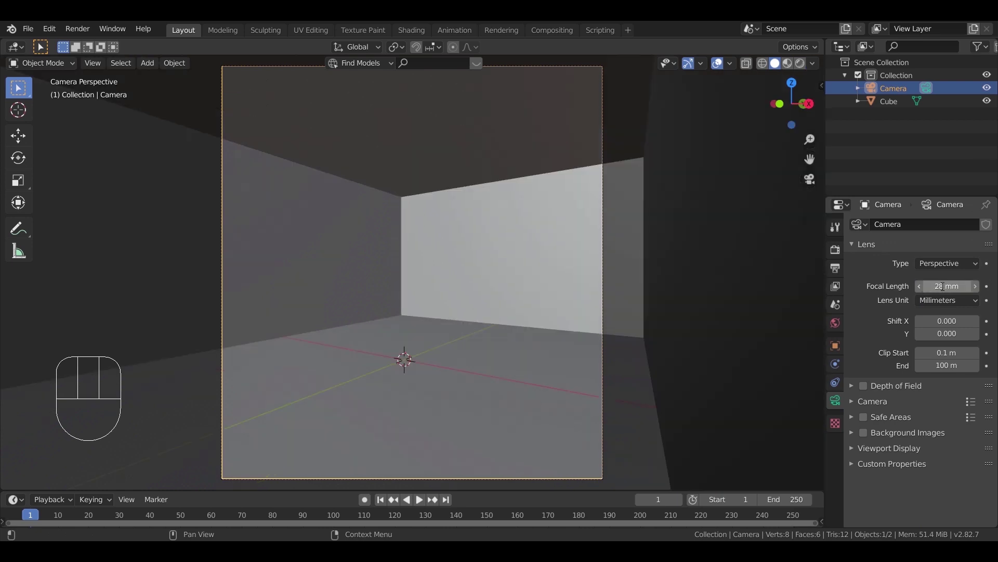
- Delete the far wall face of the box in Edit Mode using face selection
click(538, 249)
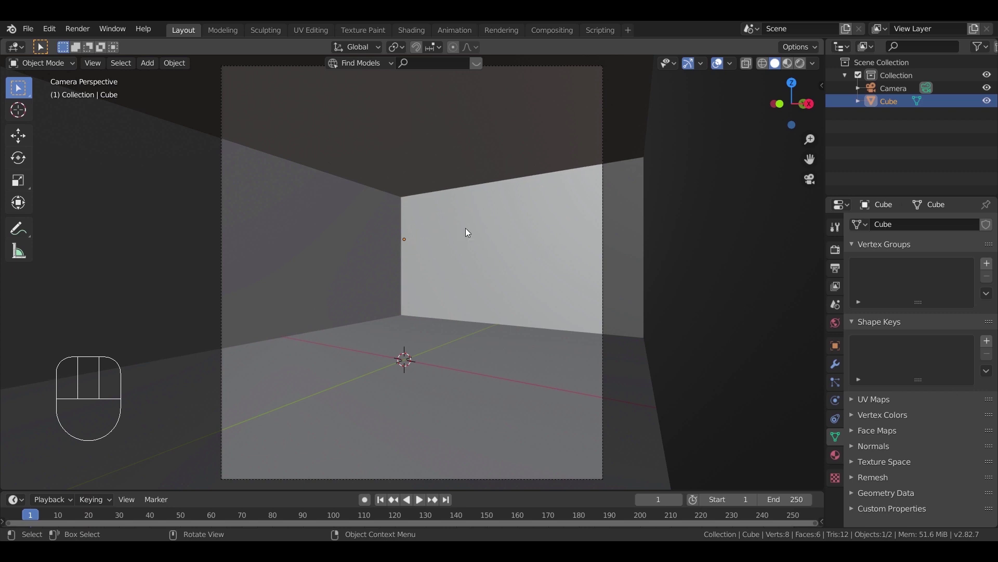
click(42, 63)
click(32, 87)
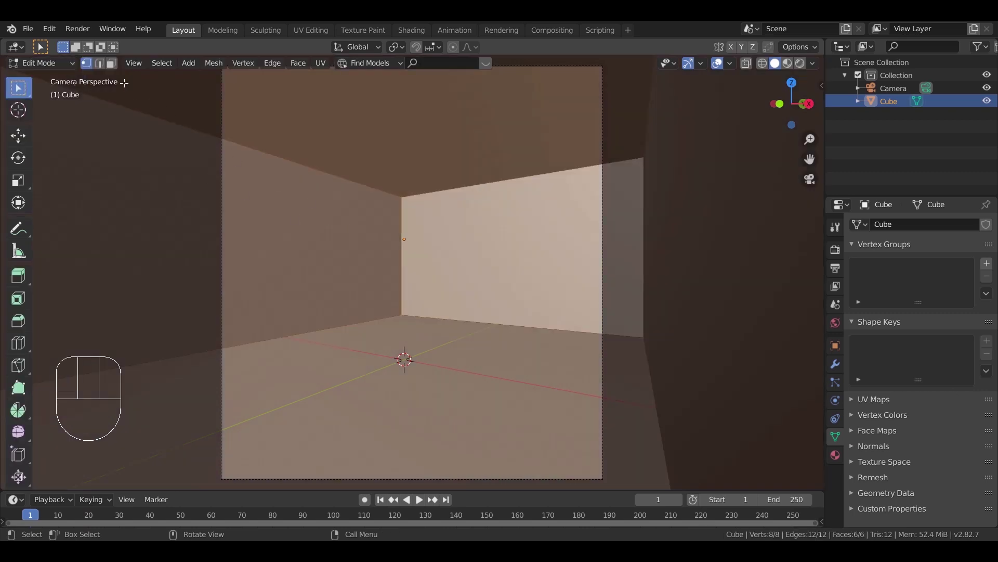
click(111, 63)
click(507, 279)
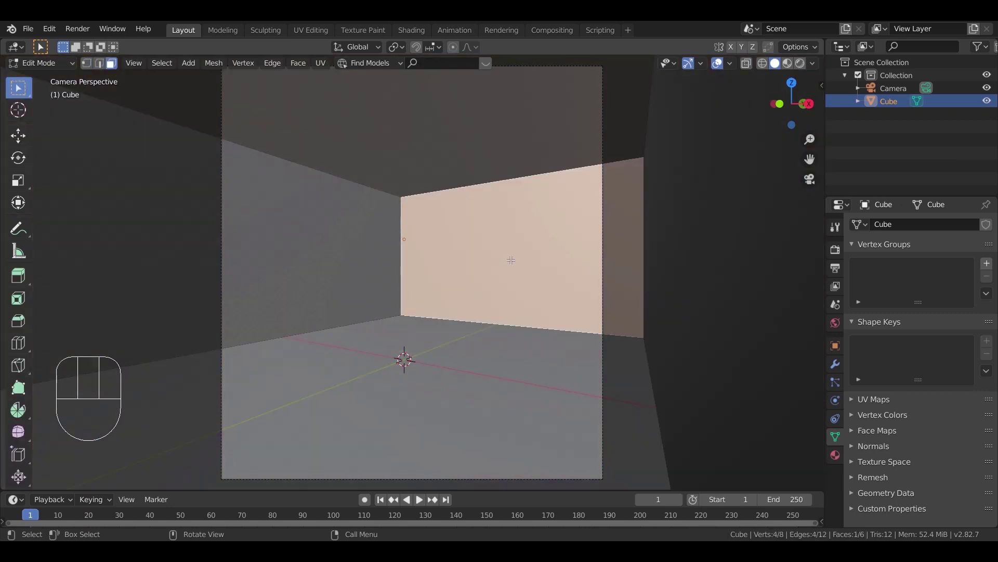
key(x)
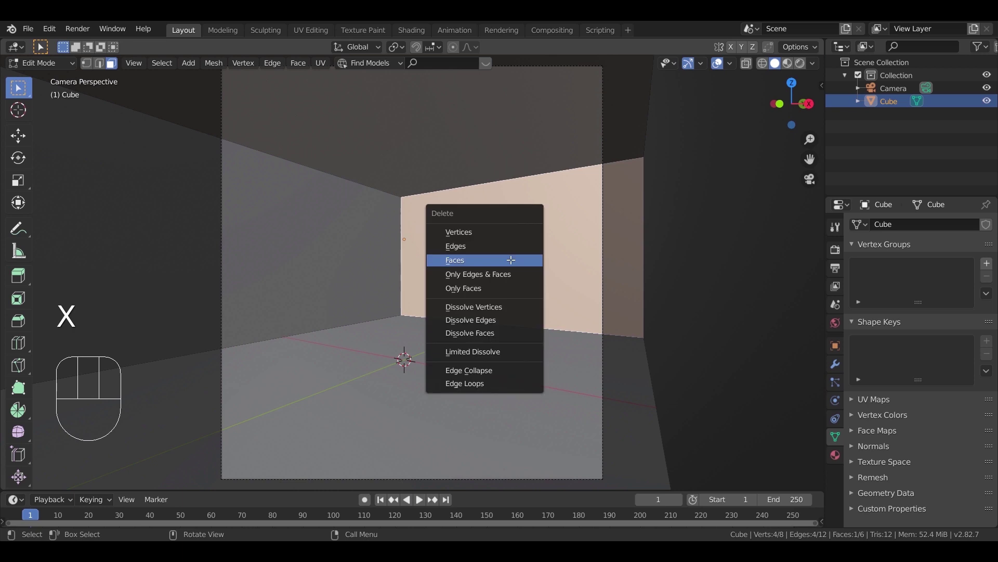
click(511, 260)
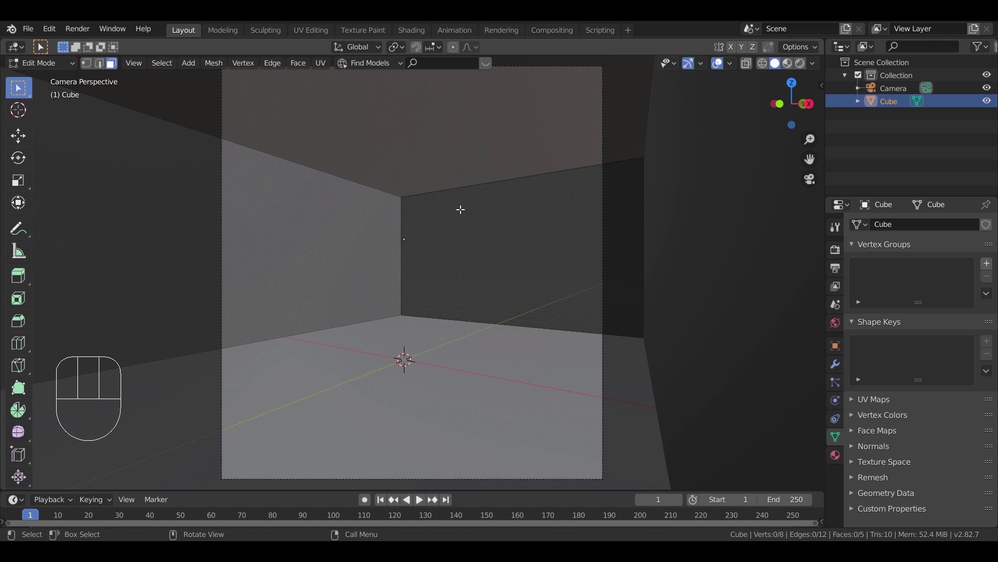
- Duplicate the ceiling face and place the copy slightly below the ceiling along the Z axis
click(439, 154)
key(shift+d)
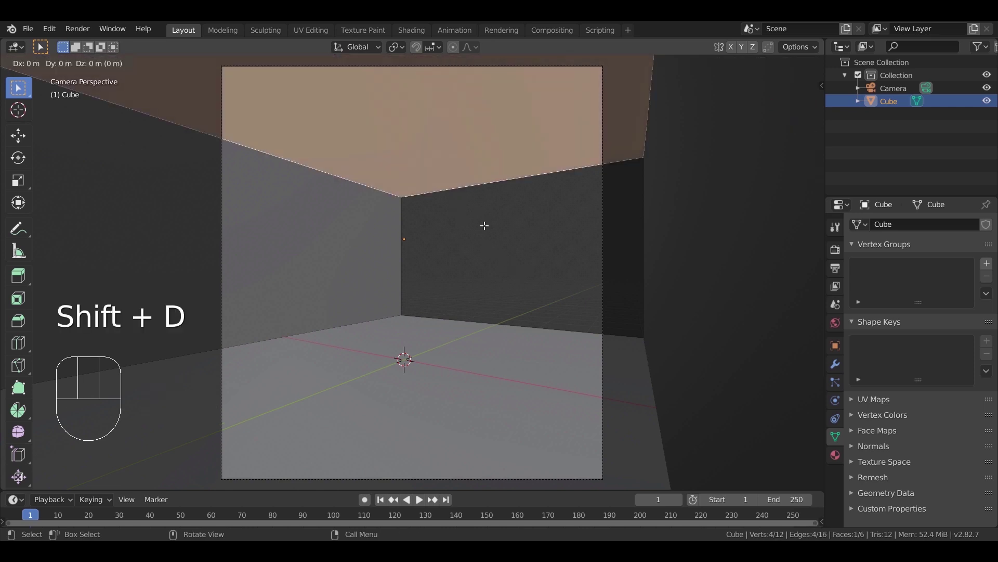
key(z)
key(shift)
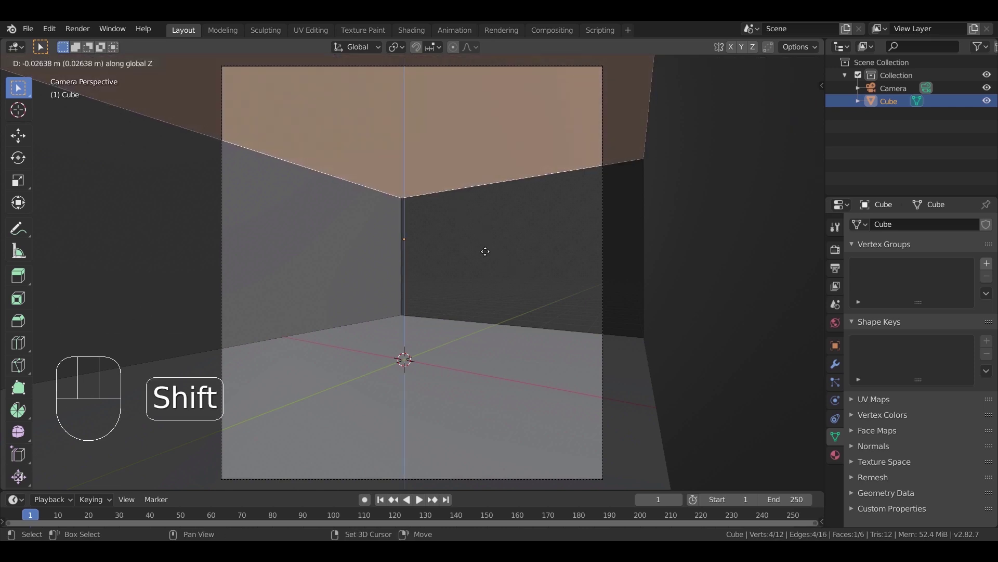
click(488, 348)
- In wireframe, select the two far vertices of the duplicated ceiling face and pull them along Y, slightly in from the open wall
click(88, 64)
key(z)
click(426, 285)
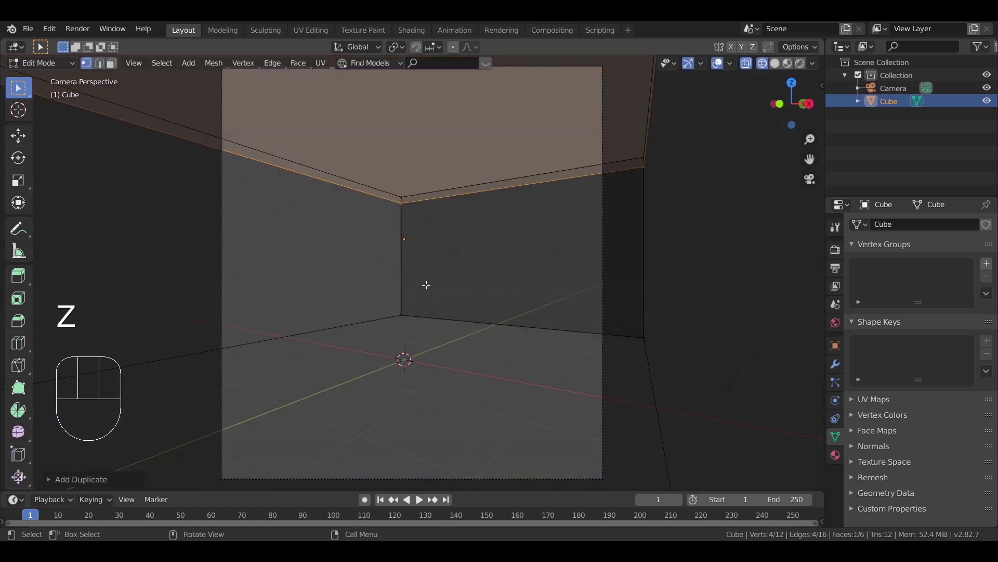
click(399, 201)
shift+click(642, 165)
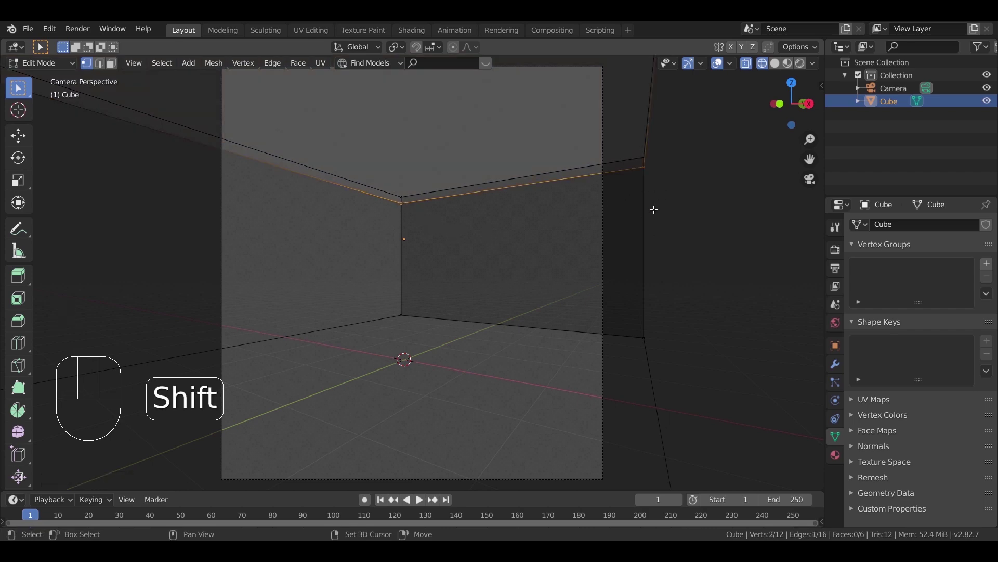
key(g)
key(y)
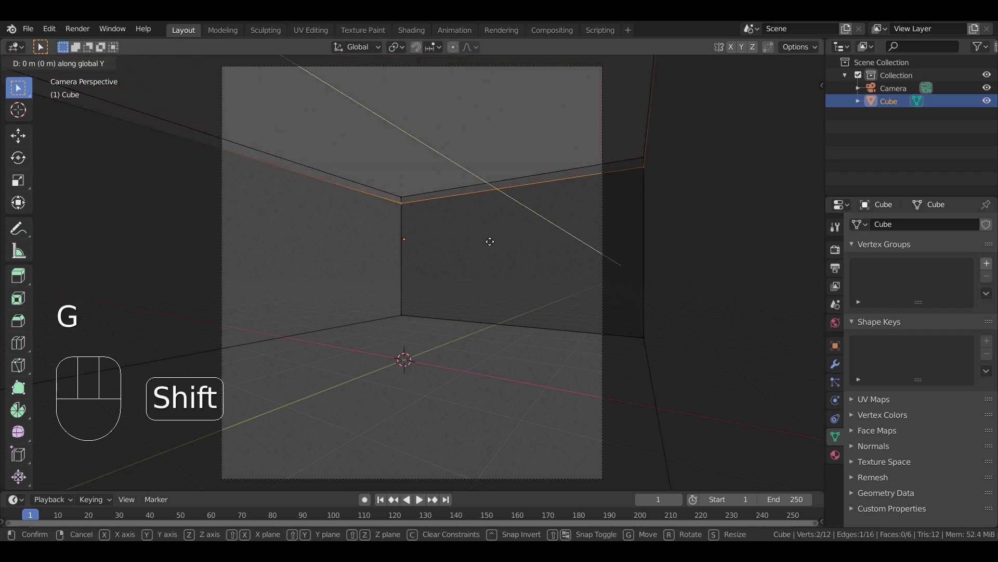
click(454, 235)
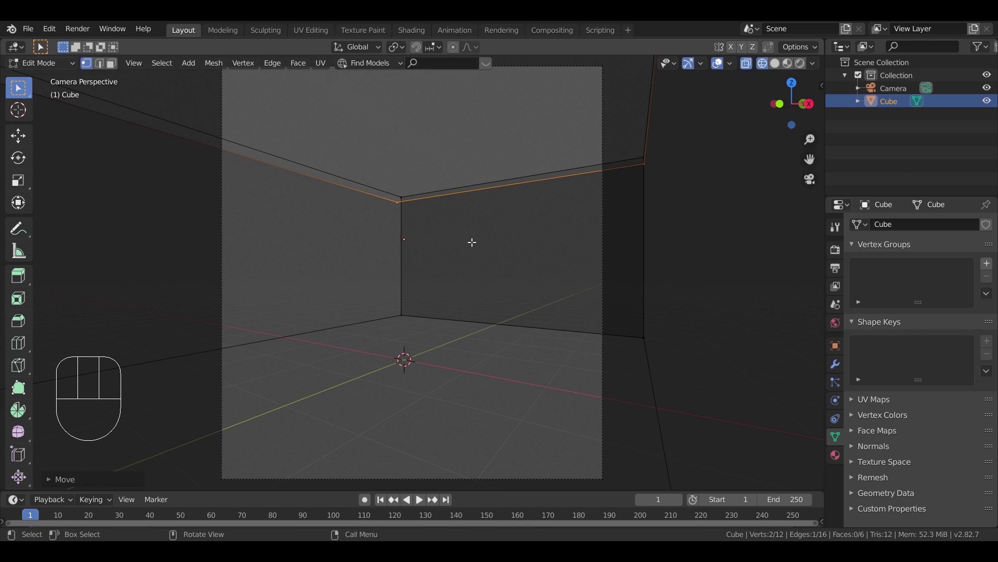
- Fine-tune the lowered ceiling's far edge along Y in the right view, leaving a narrow gap to the open wall
key(KP_3)
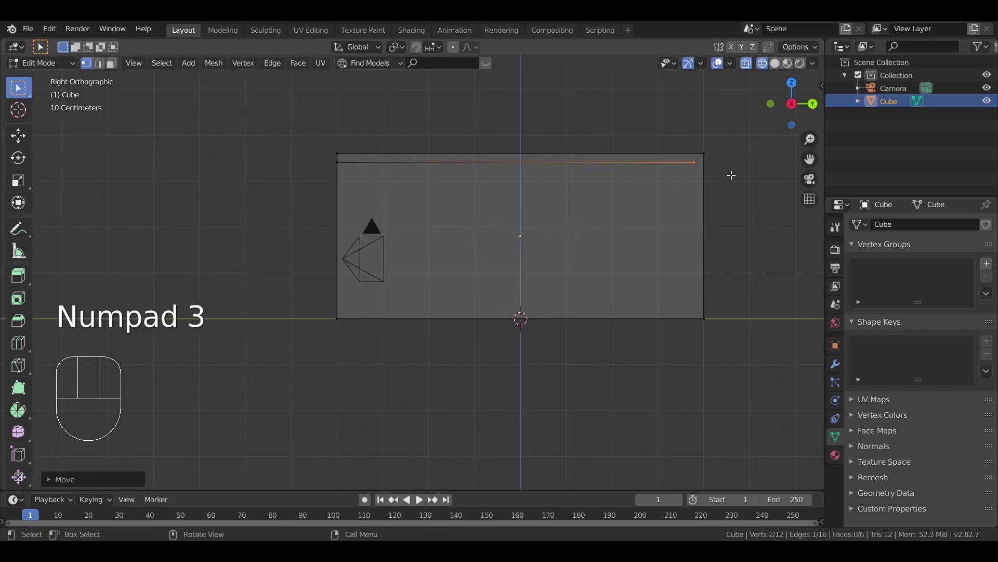
key(g)
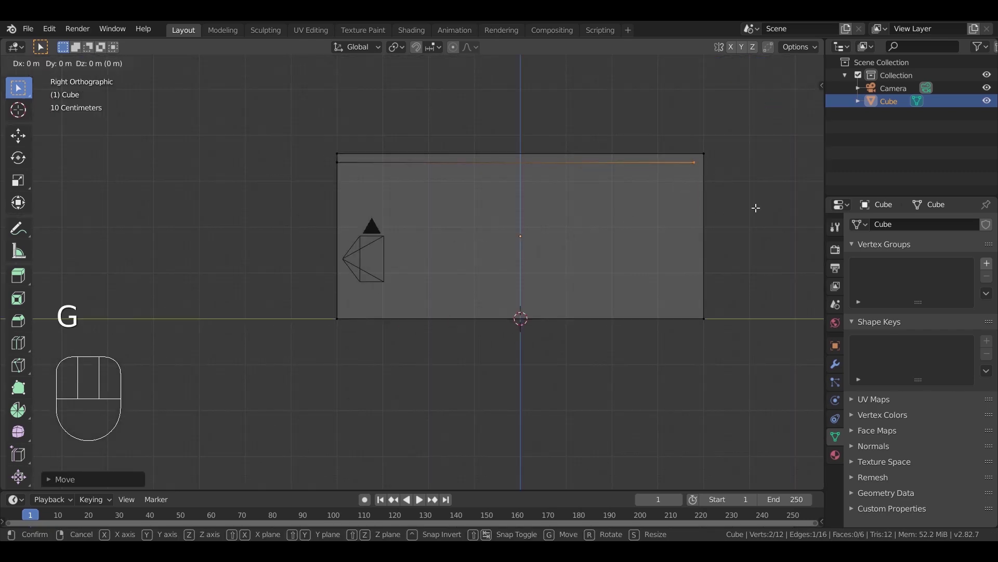
key(y)
click(774, 208)
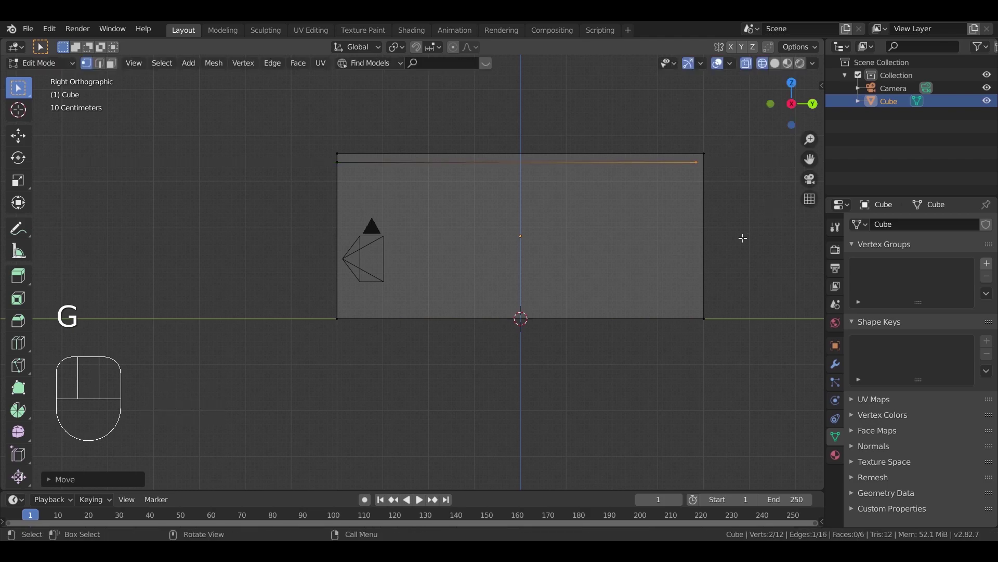
right_click(723, 227)
- Return to Object Mode with solid shading and view the room from its open side
key(Tab)
middle_drag(729, 187, 611, 212)
key(z)
click(707, 213)
shift+middle_drag(651, 274, 514, 194)
middle_drag(575, 288, 650, 302)
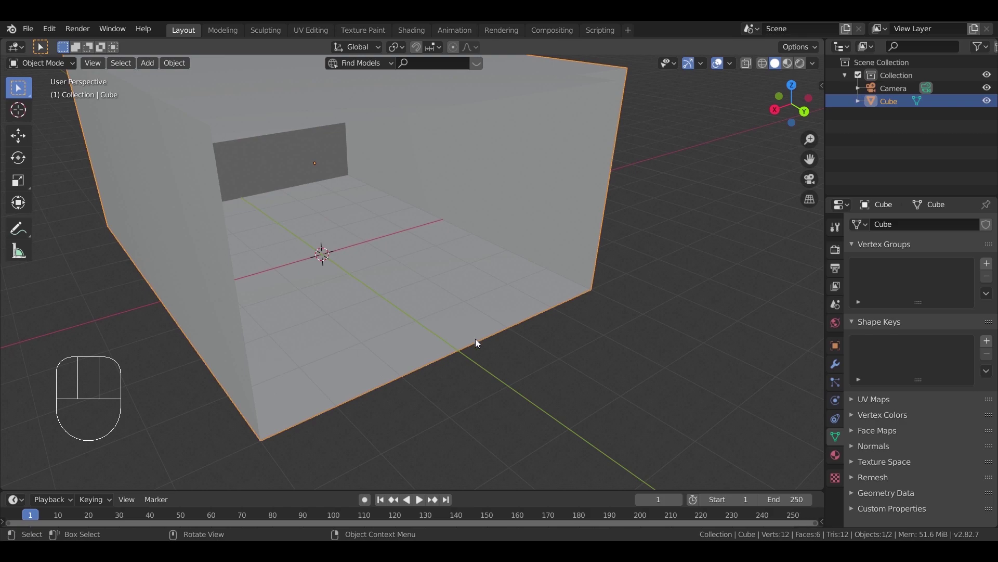
- Search the add-on preferences for "arch" to check that Archimesh and Archipack are enabled
click(50, 29)
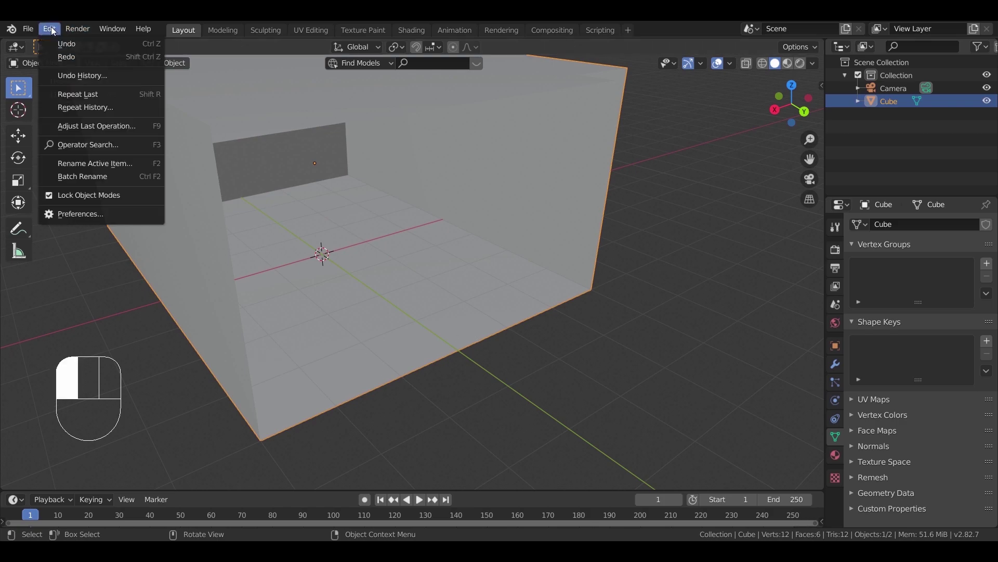
click(118, 209)
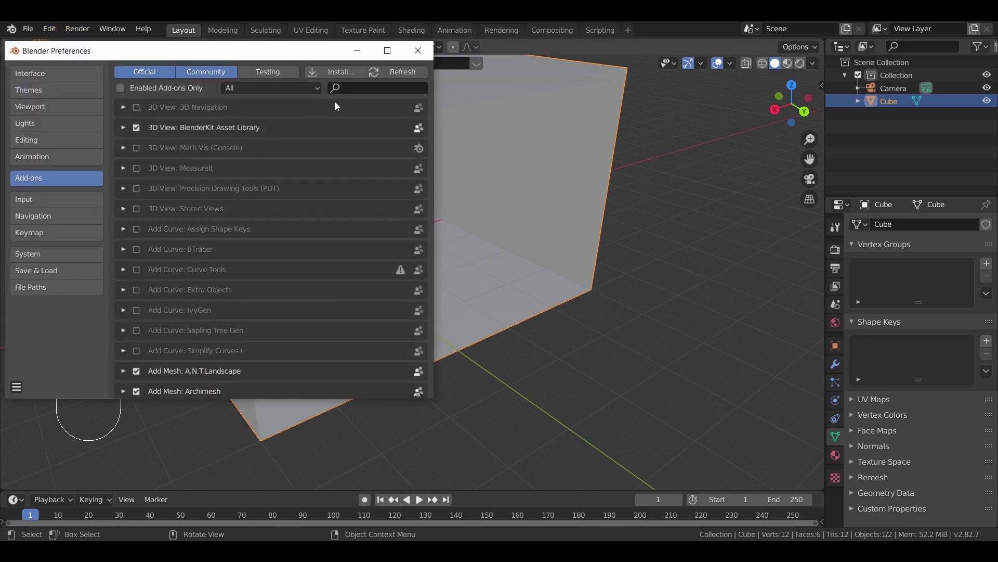
text(arch)
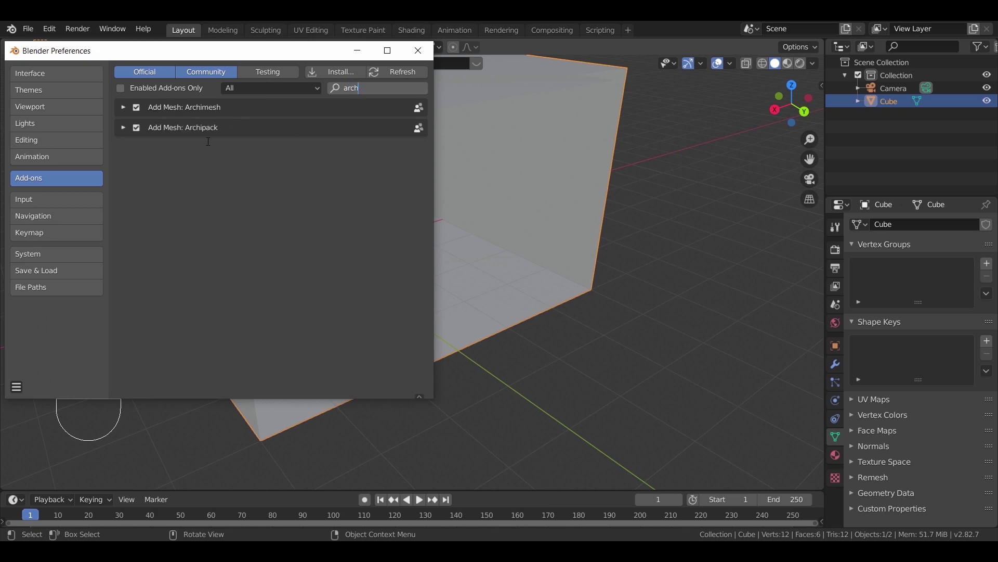
click(411, 54)
- Add an Archipack window to the scene using the 180x210 flat 3 preset
key(shift+a)
mouse_move(575, 270)
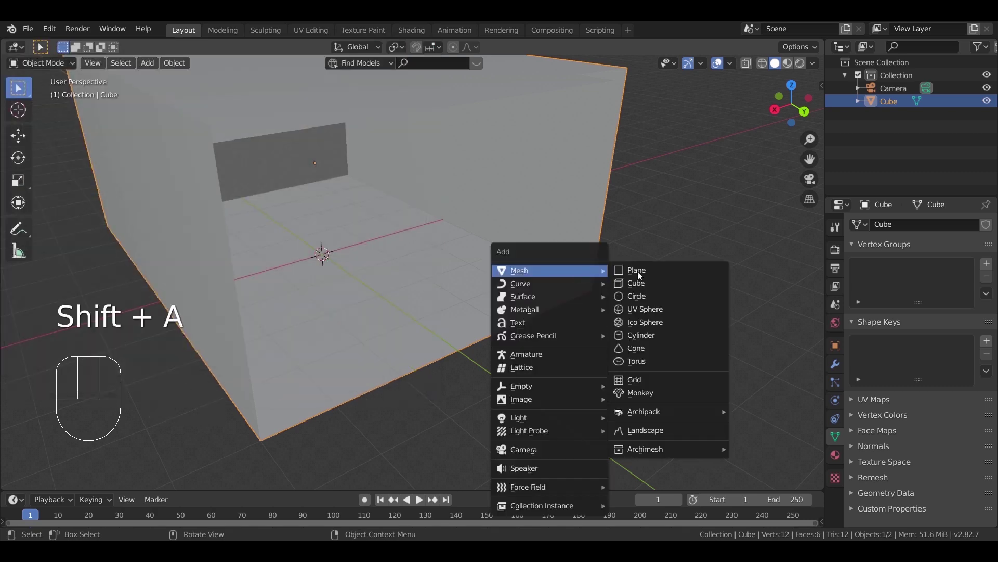
mouse_move(686, 418)
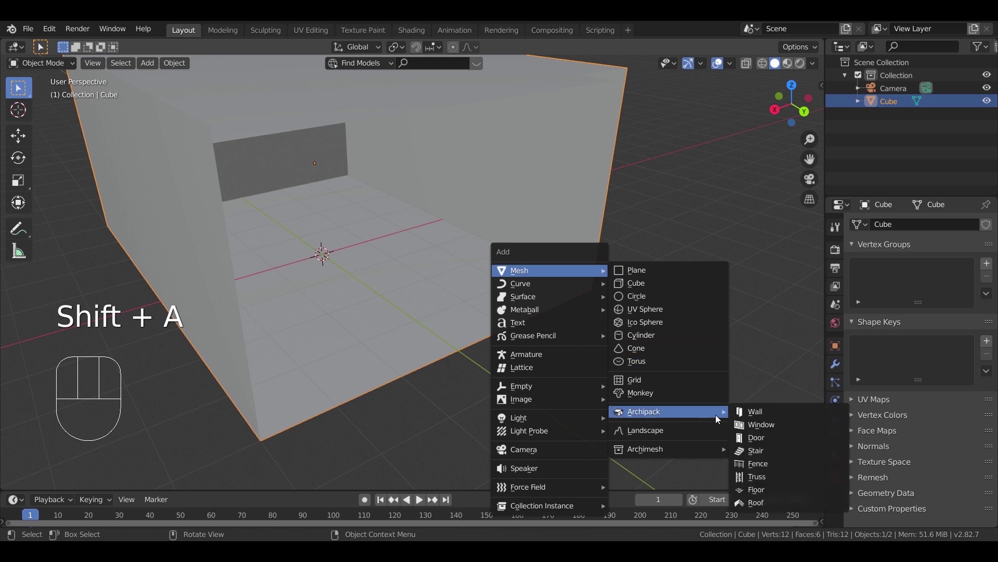
click(797, 424)
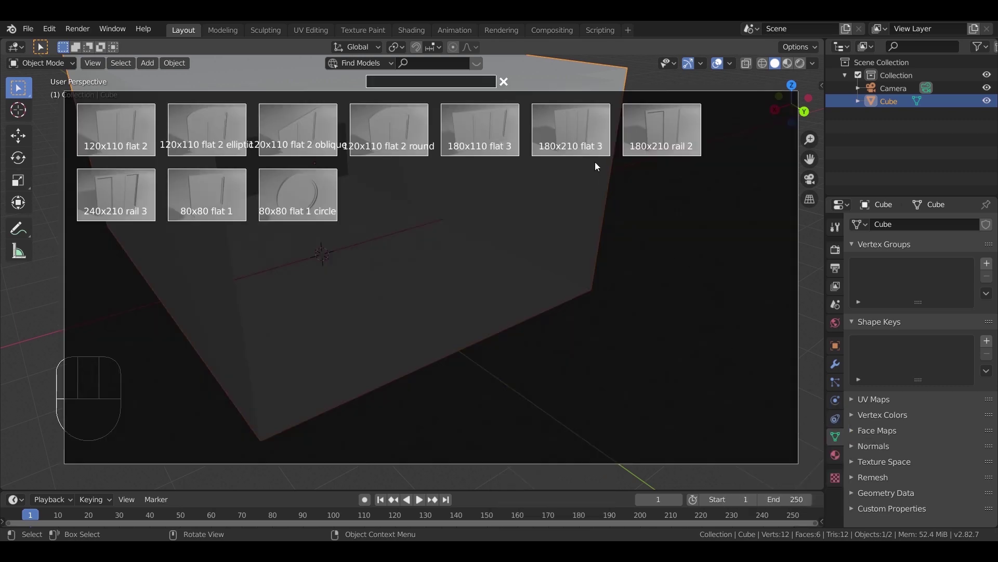
click(581, 129)
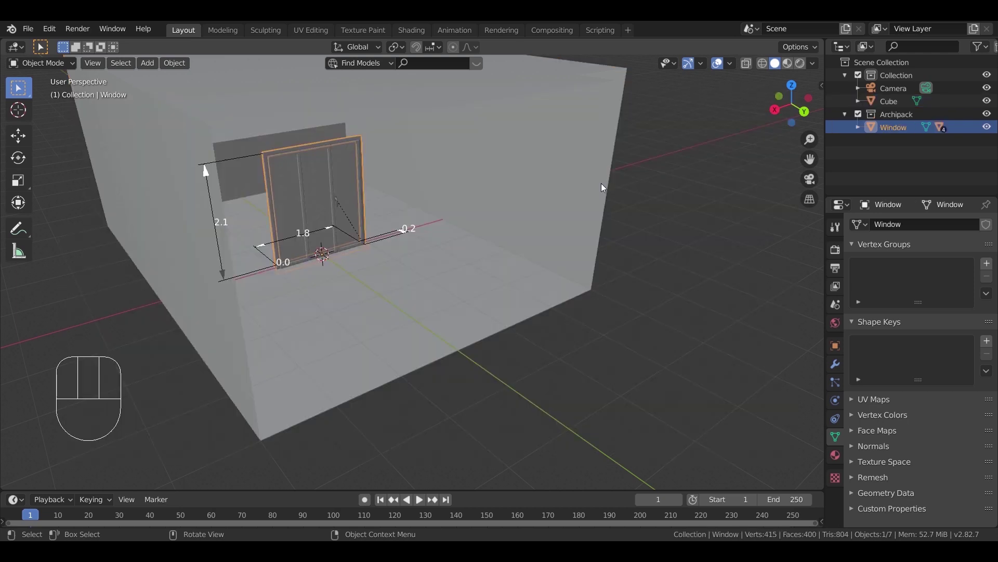
- Move the window horizontally out of the room, keeping its height, to a spot in front of the open side
mouse_move(384, 250)
middle_down()
mouse_move(333, 240)
mouse_move(384, 249)
middle_up()
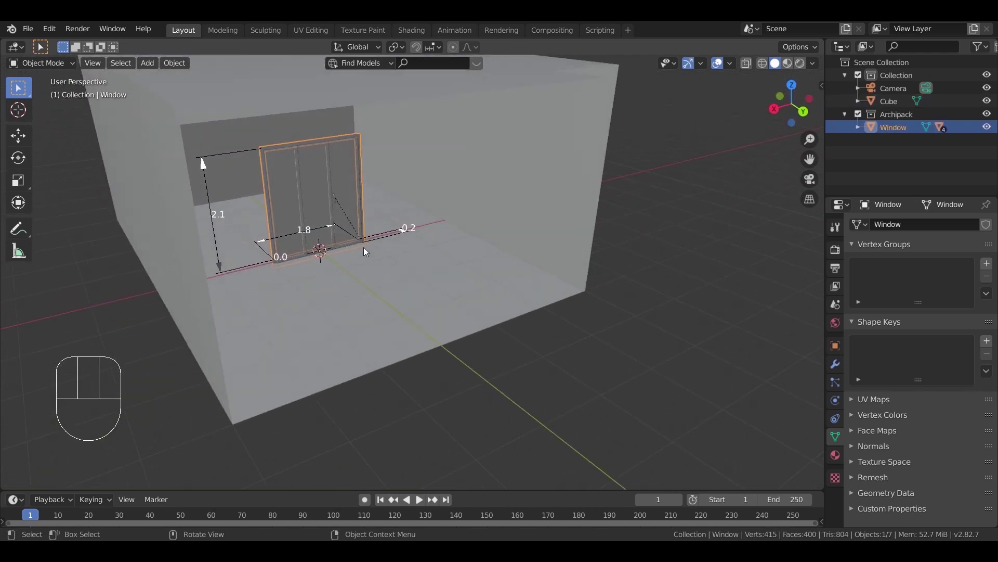
key(g)
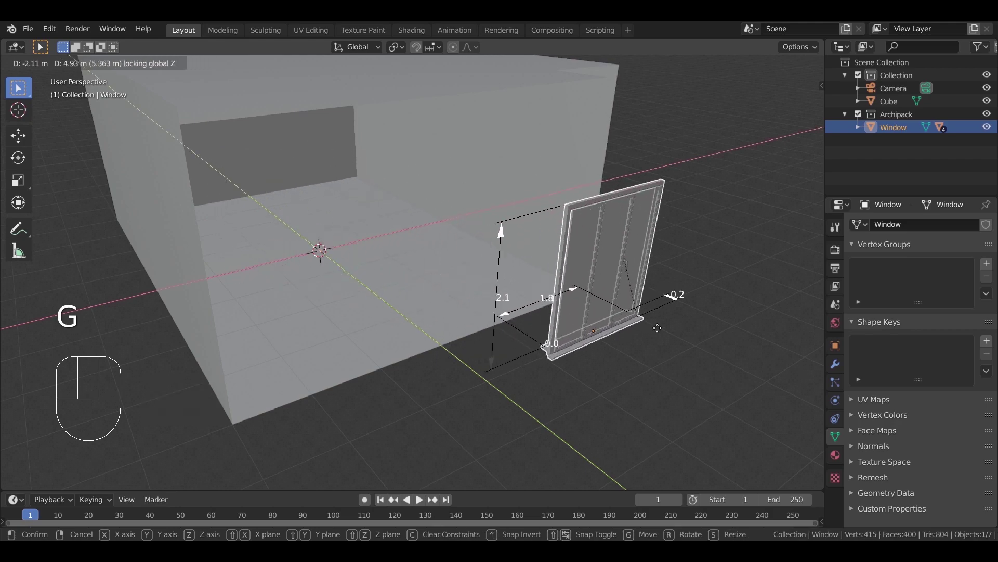
click(629, 351)
- Rotate the window 180° about the global Z axis
middle_drag(629, 352, 533, 399)
scroll(475, 364, up, 4)
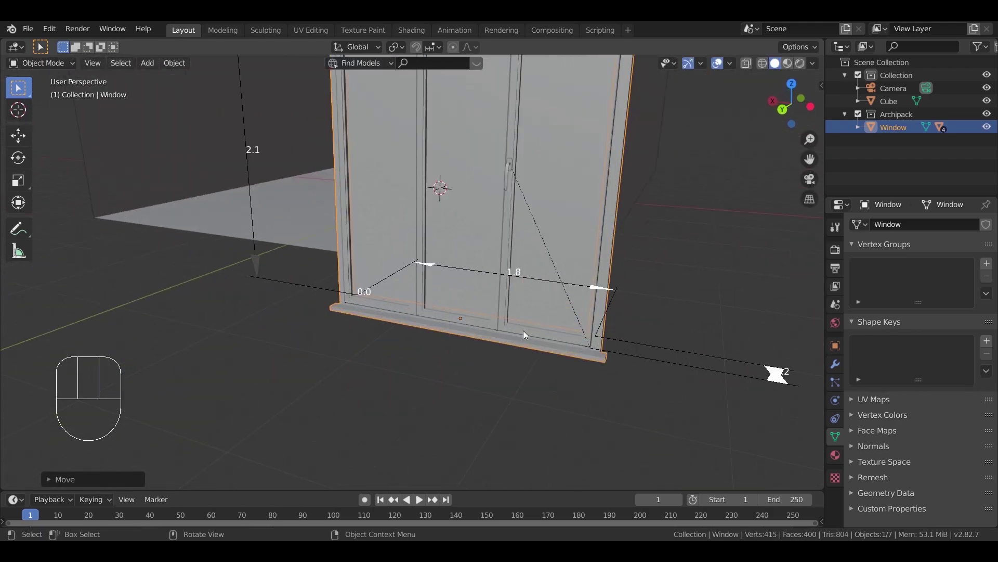
key(r)
text(z)
text(180)
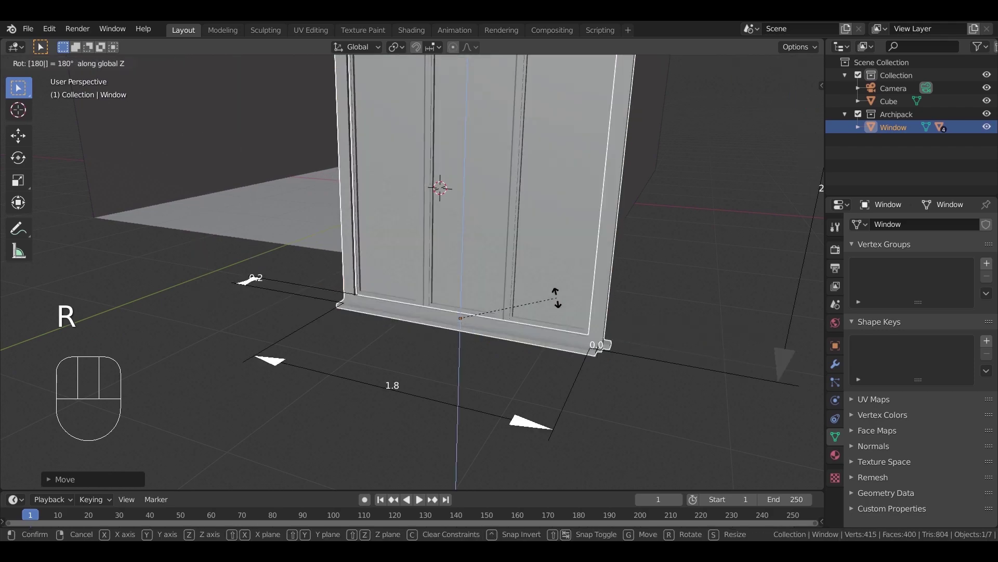
key(Return)
- Move the window in the horizontal plane up to the room's open side, near the lower corner
middle_drag(544, 345, 451, 322)
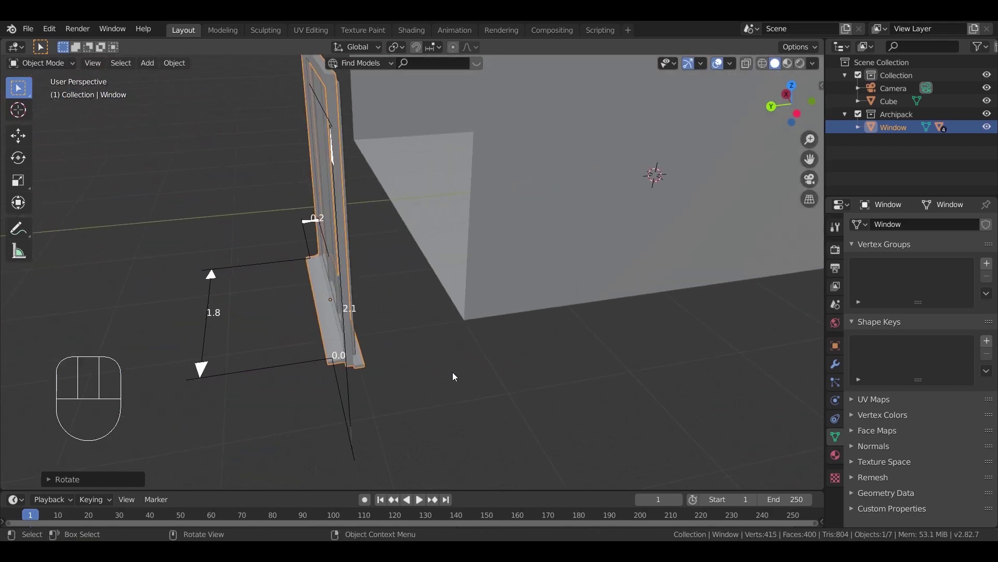
key(g)
key(shift+z)
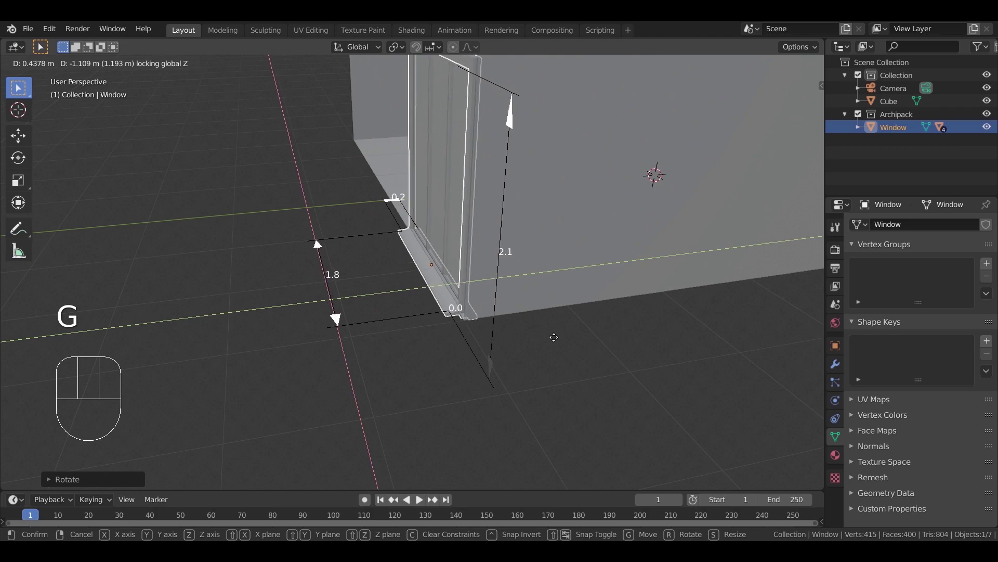
click(494, 344)
- Enable vertex snapping and snap the window onto the floor at the corner of the room's opening
middle_drag(494, 344, 409, 304)
scroll(407, 357, up, 4)
middle_drag(407, 358, 515, 218)
click(416, 47)
click(433, 47)
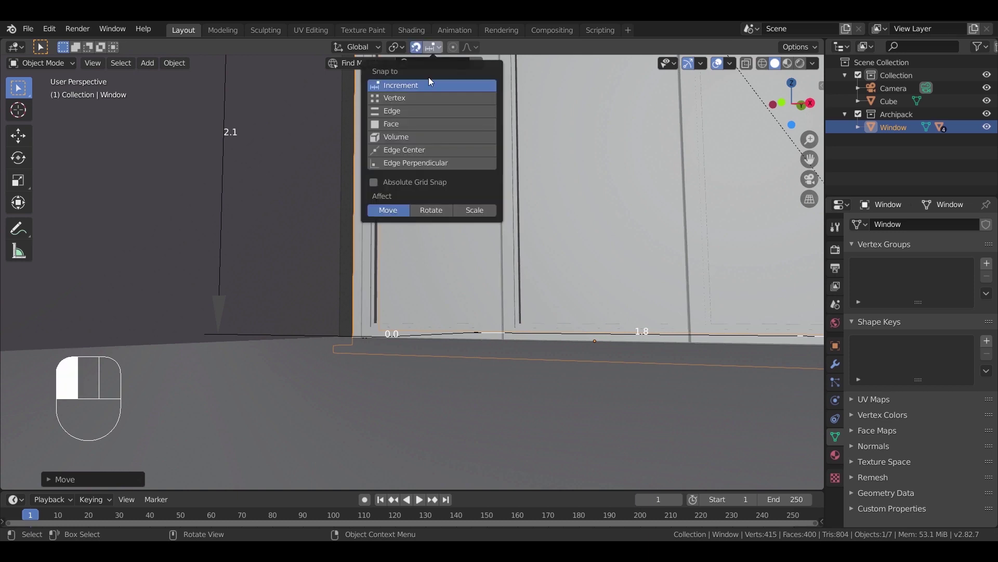
click(411, 98)
middle_drag(401, 329, 394, 336)
key(g)
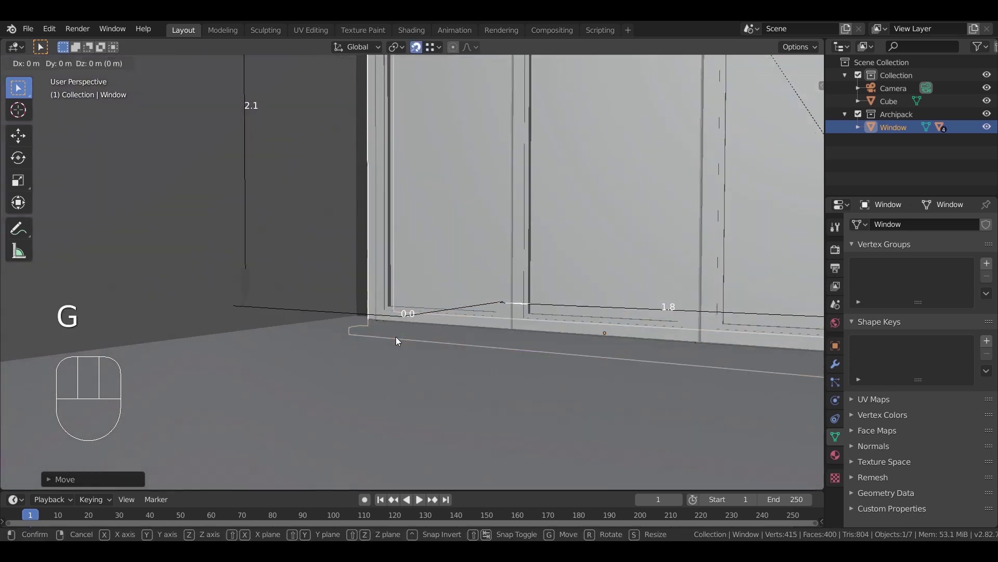
click(417, 264)
key(g)
click(380, 314)
- Shift the window about 0.1 m along X toward the side wall and fine-tune its position in the opening
middle_drag(380, 315, 467, 142)
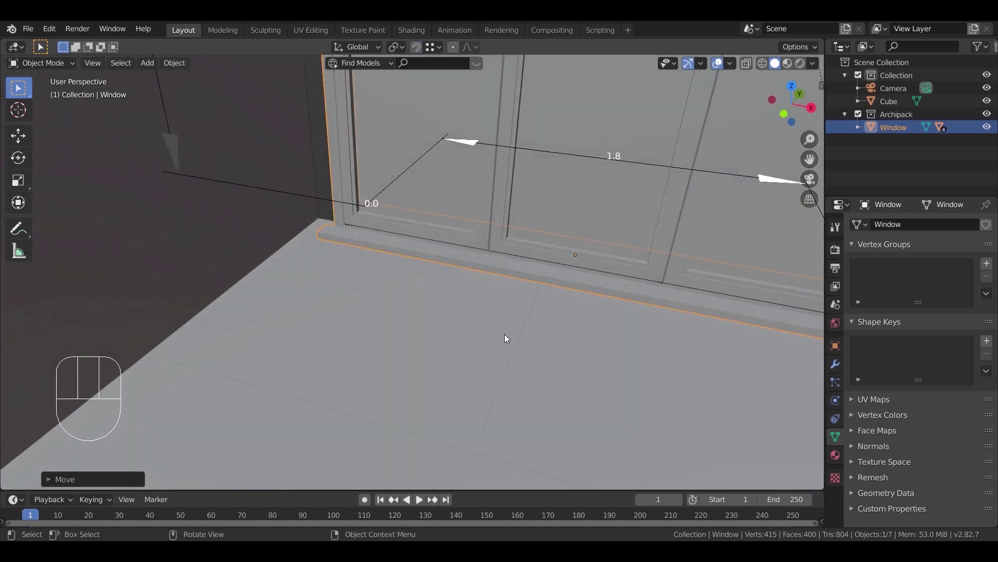
key(g)
key(x)
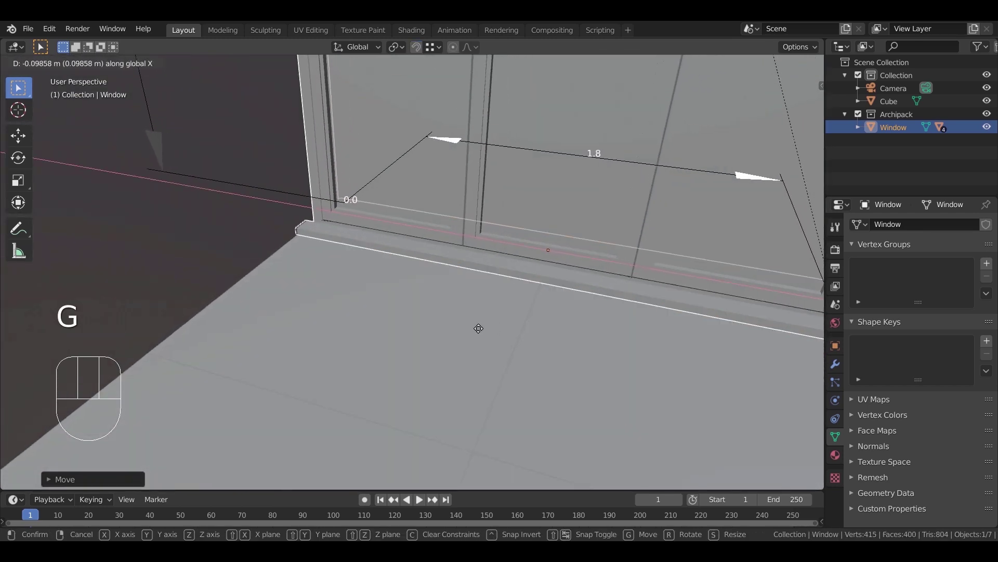
click(474, 324)
middle_drag(474, 324, 308, 293)
middle_drag(400, 304, 595, 343)
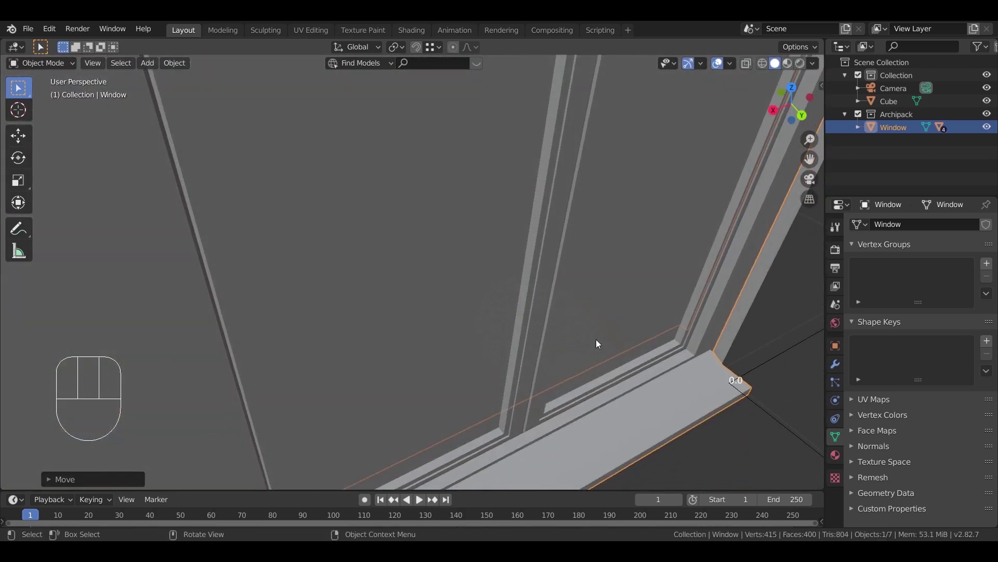
key(g)
click(656, 374)
- Stretch the window to about 5.9 m wide and 3.35 m high so it fills the opening
middle_drag(656, 373, 430, 295)
scroll(473, 335, down, 2)
scroll(473, 334, down, 1)
drag(374, 250, 690, 287)
middle_drag(425, 229, 417, 194)
shift+middle_drag(415, 194, 413, 265)
drag(196, 212, 226, 119)
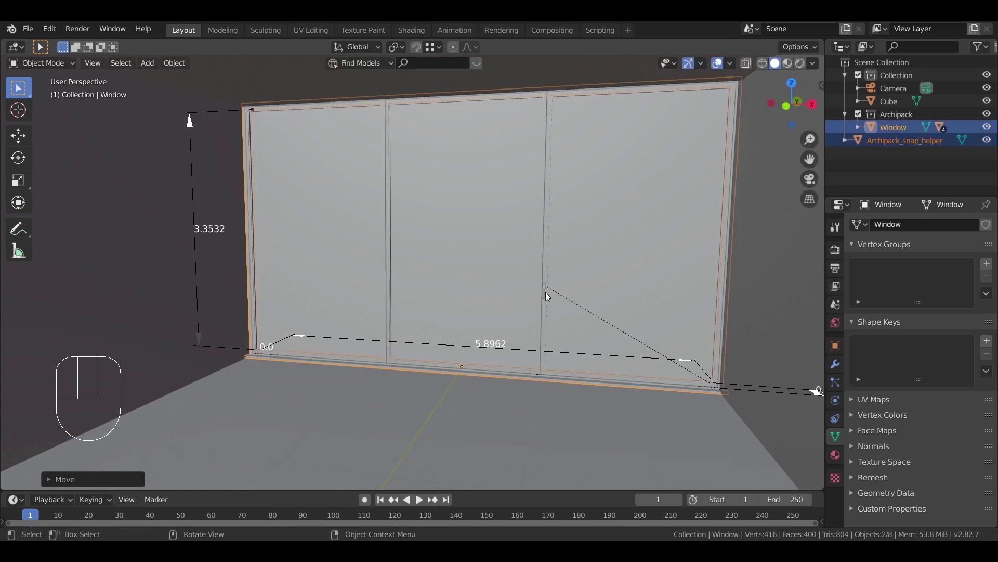
- Set the number of panels in the window's row to 4 in its Archipack parameters
key(n)
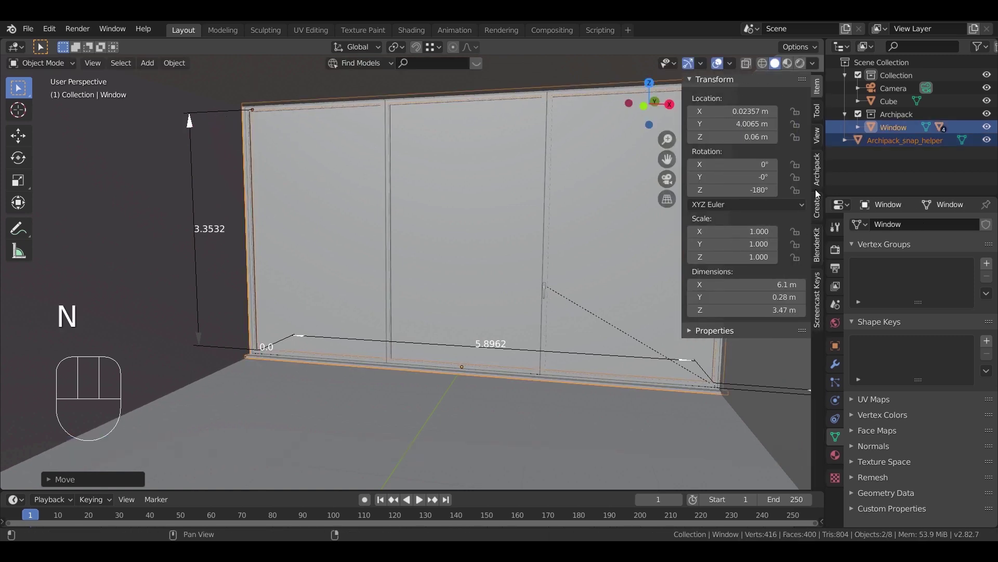
click(817, 183)
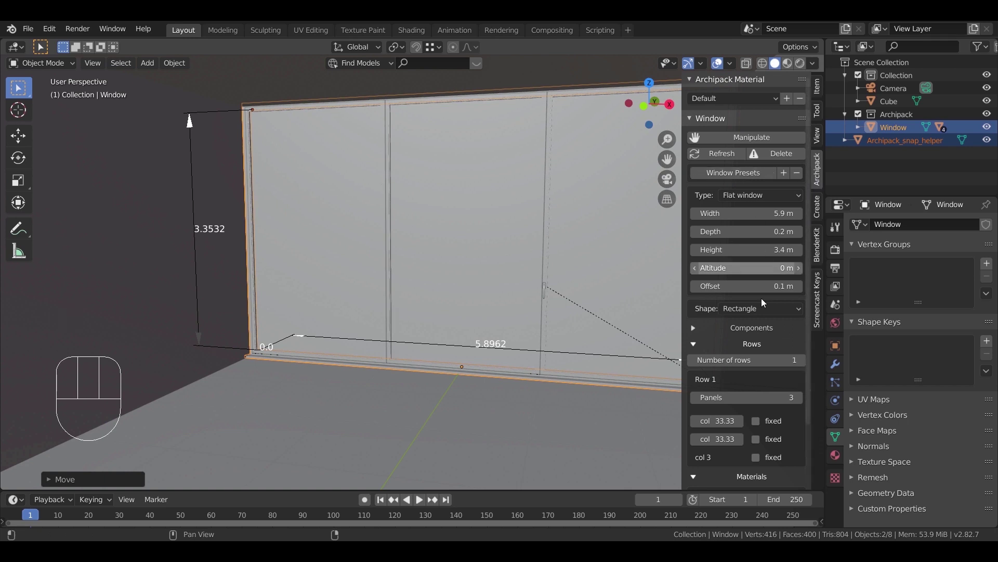
drag(777, 401, 787, 401)
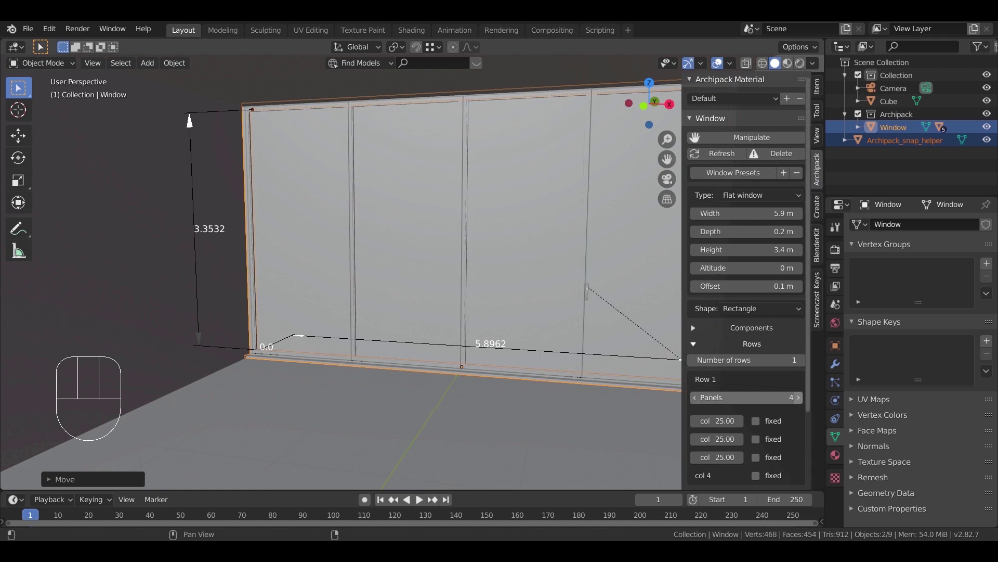
- Reduce the window's height slightly, to about 3.34 m, with its height handle
middle_drag(511, 253, 564, 277)
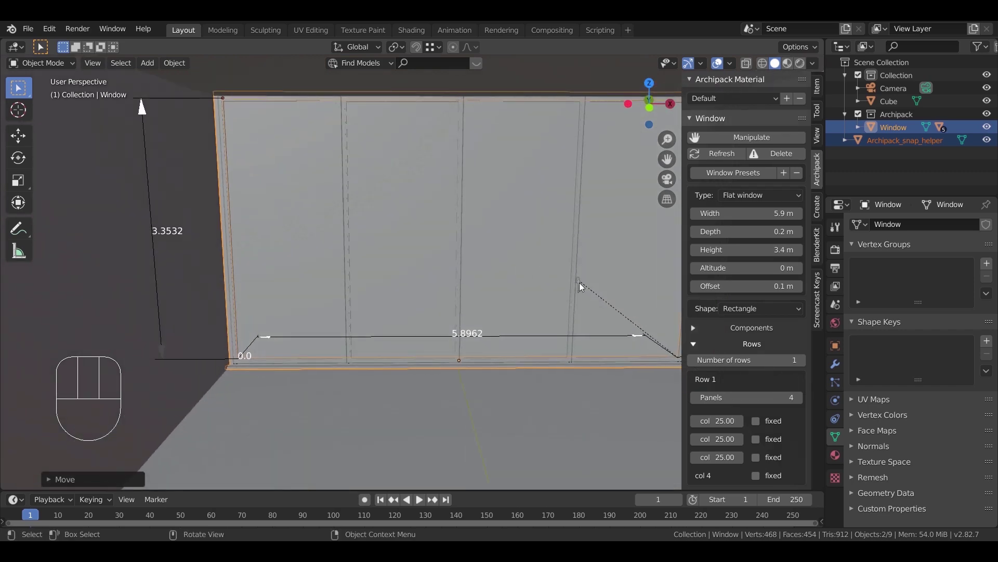
middle_drag(490, 279, 460, 280)
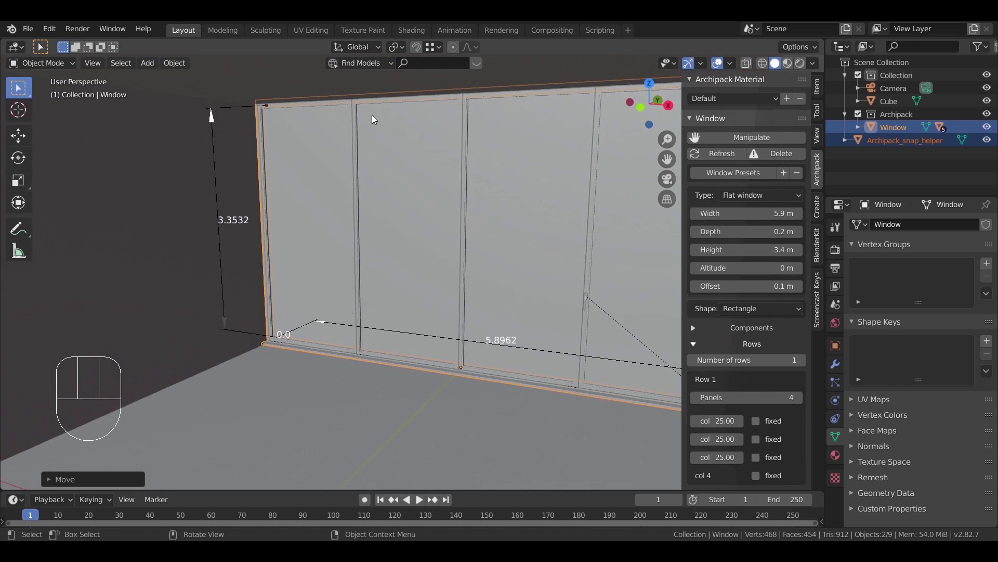
shift+middle_drag(373, 114, 336, 149)
scroll(347, 161, up, 4)
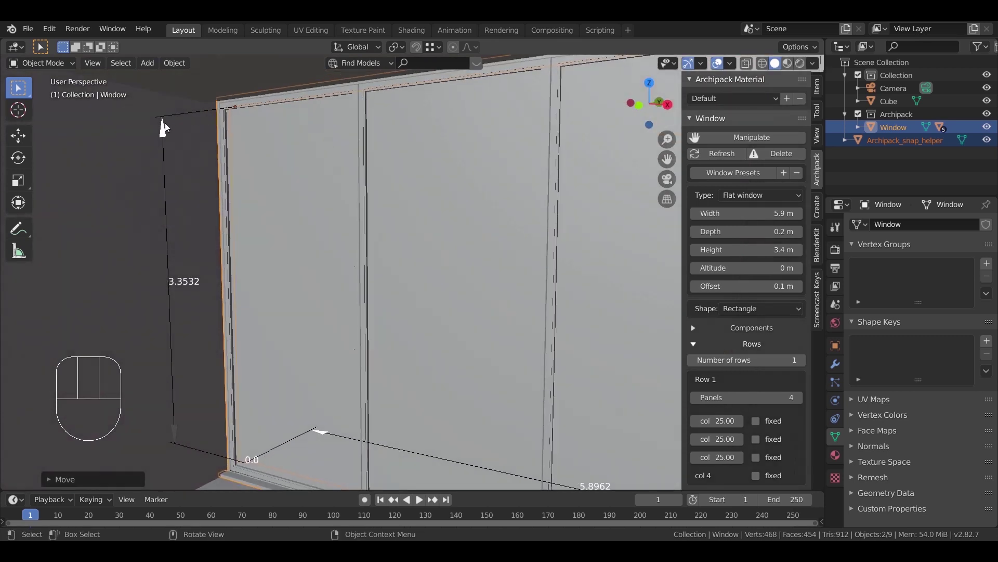
drag(164, 127, 164, 127)
- Extrude the room's upper edge above the window straight down along Z to close the gap, then return to Object Mode
middle_drag(384, 138, 335, 95)
click(391, 138)
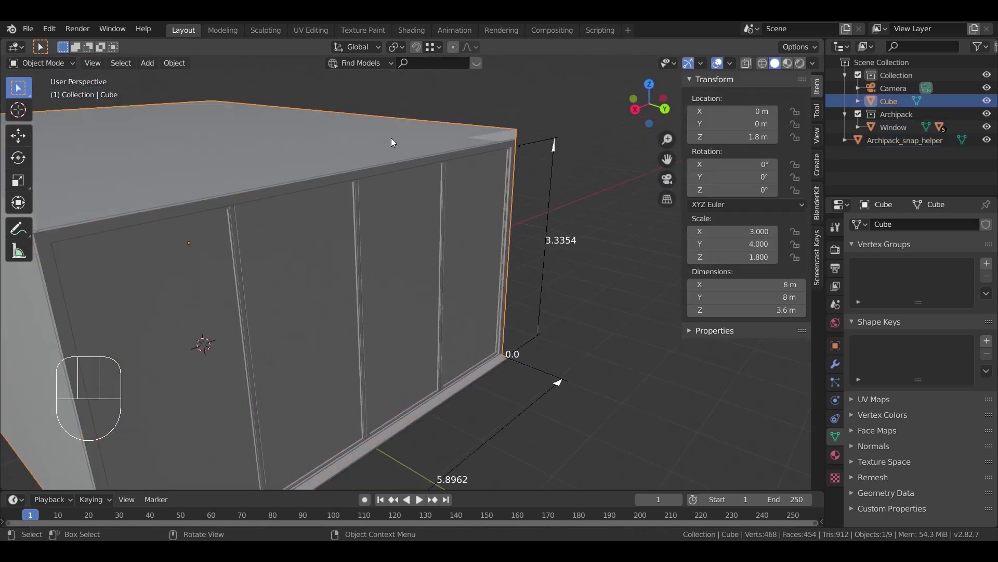
key(Tab)
click(100, 62)
click(437, 141)
key(g)
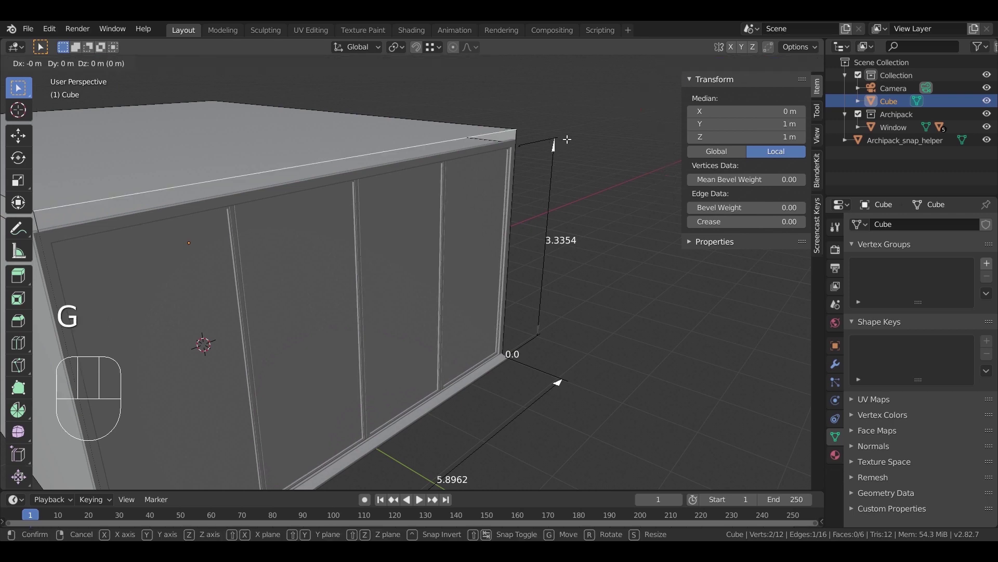
key(e)
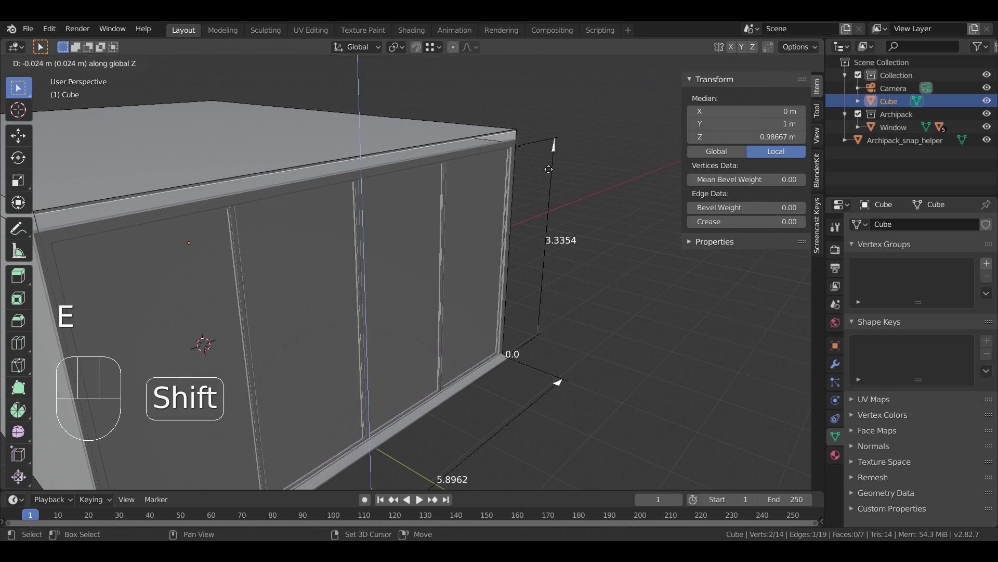
click(567, 163)
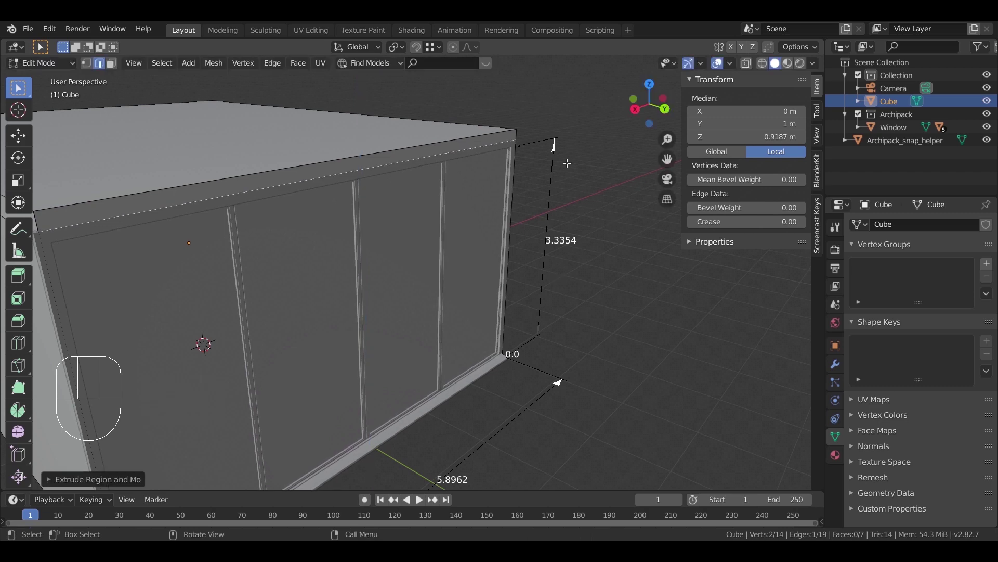
key(Tab)
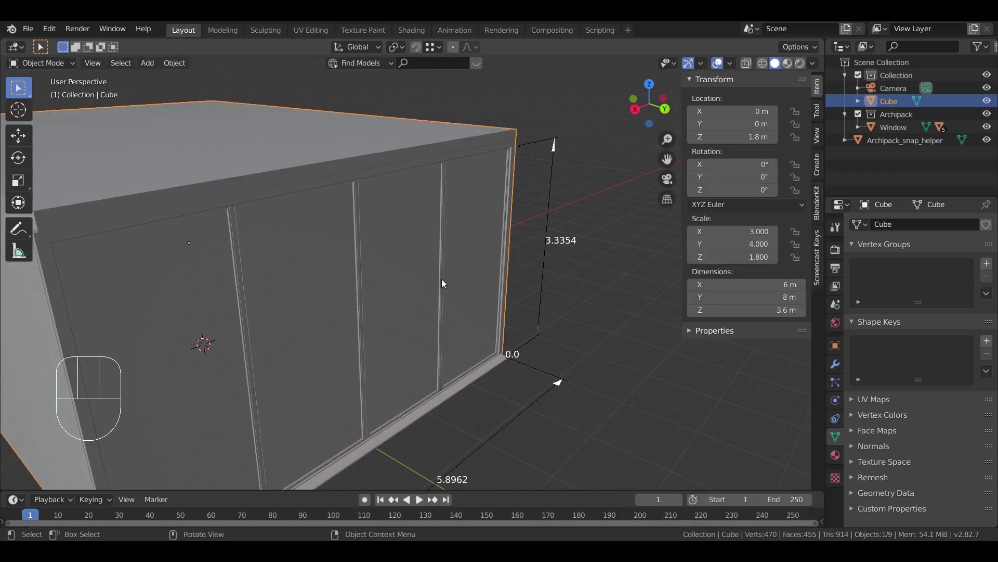
- Deselect the room and split the viewport side by side, making the new area a Shader Editor with its sidebar hidden
scroll(516, 246, down, 2)
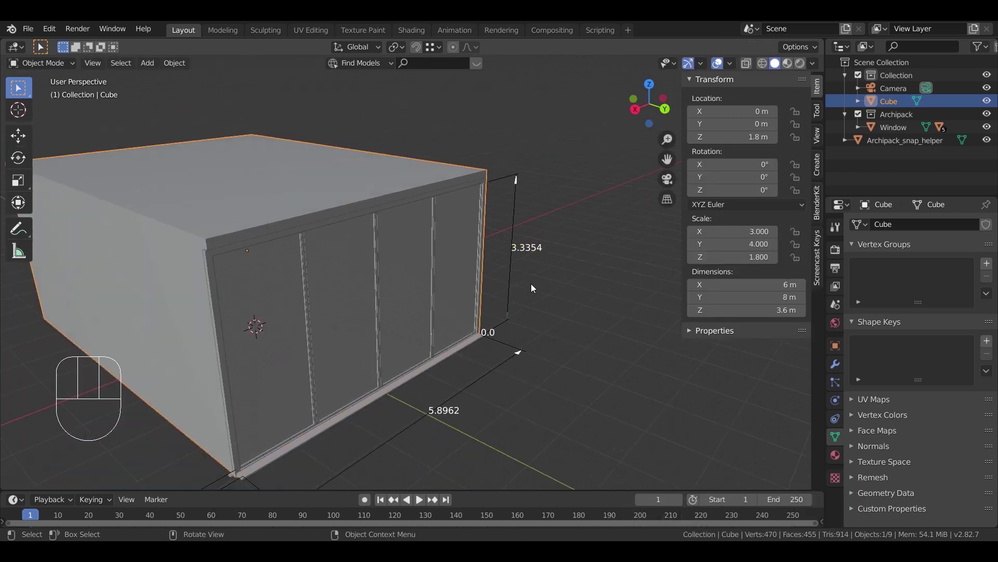
shift+middle_drag(561, 309, 453, 255)
middle_drag(447, 262, 498, 273)
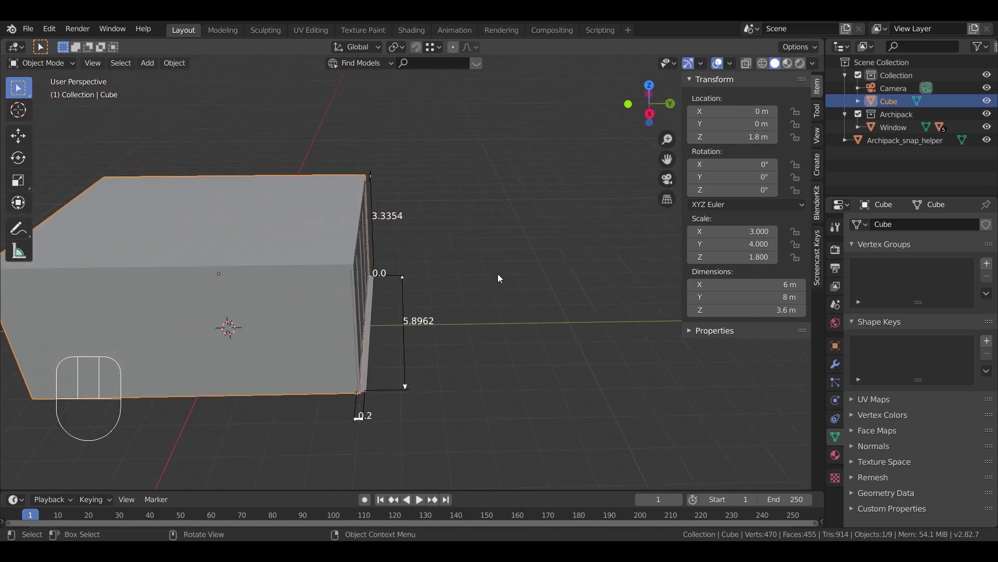
scroll(498, 274, down, 2)
click(505, 290)
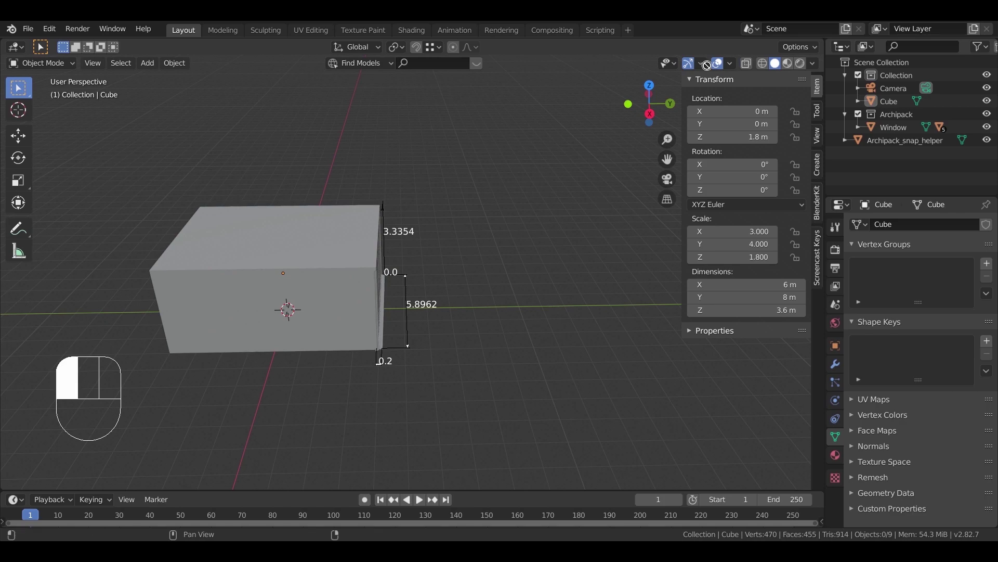
drag(823, 40, 545, 48)
click(544, 48)
click(167, 137)
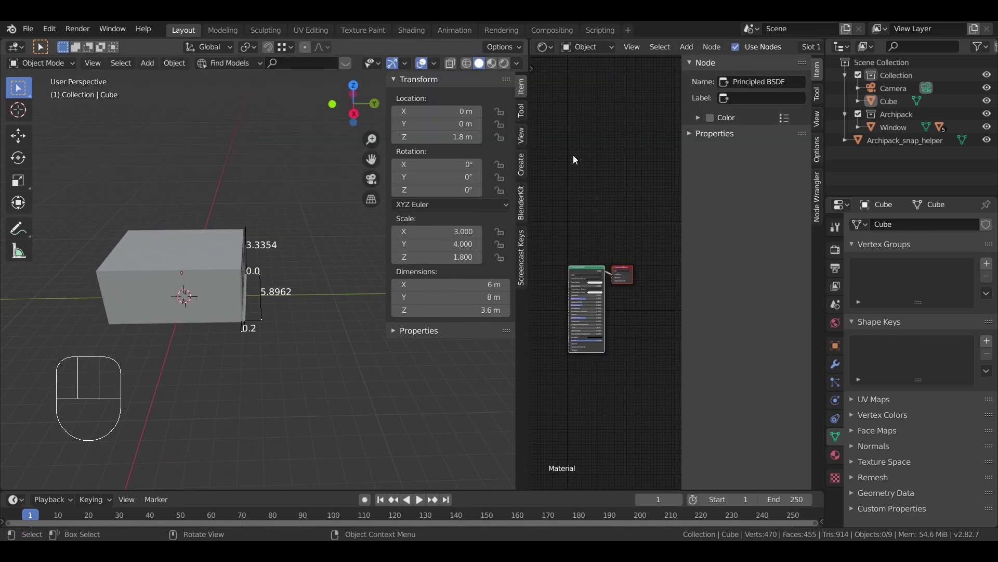
key(n)
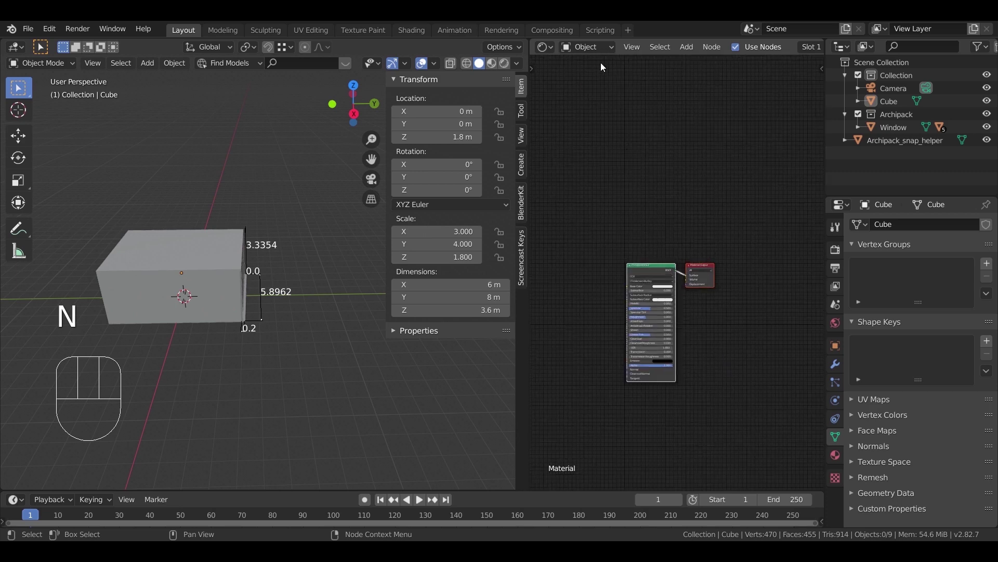
- Switch the Shader Editor to the World nodes and add an Environment Texture node before the Background node
click(588, 47)
click(595, 75)
scroll(699, 191, up, 3)
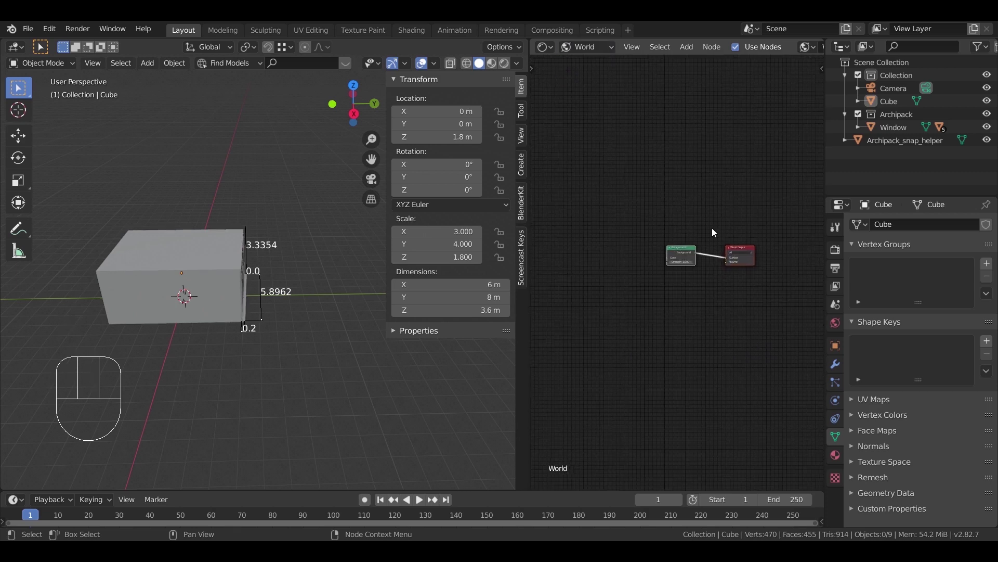
click(684, 234)
drag(684, 234, 717, 236)
key(shift+a)
mouse_move(632, 313)
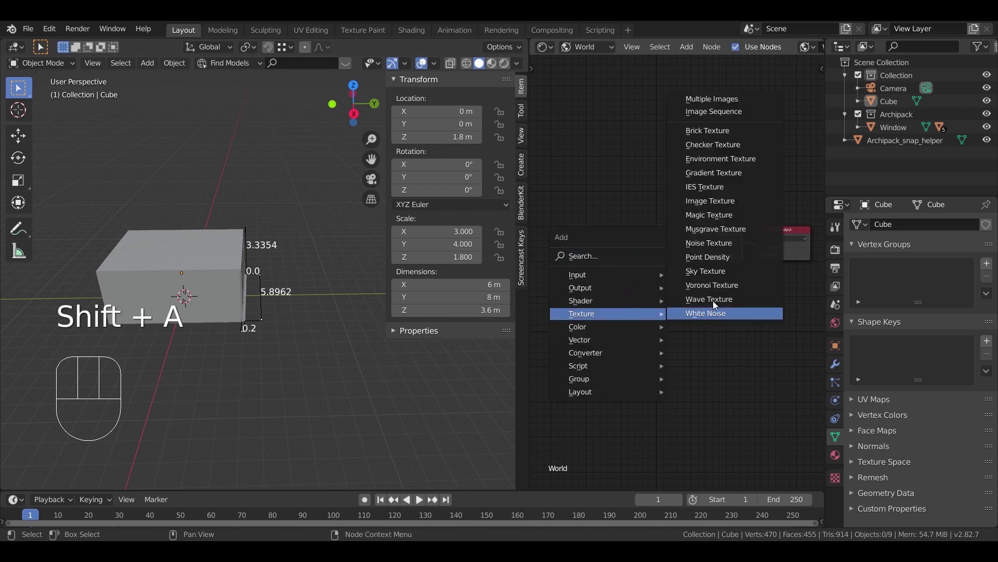
click(723, 157)
click(579, 220)
scroll(610, 255, up, 3)
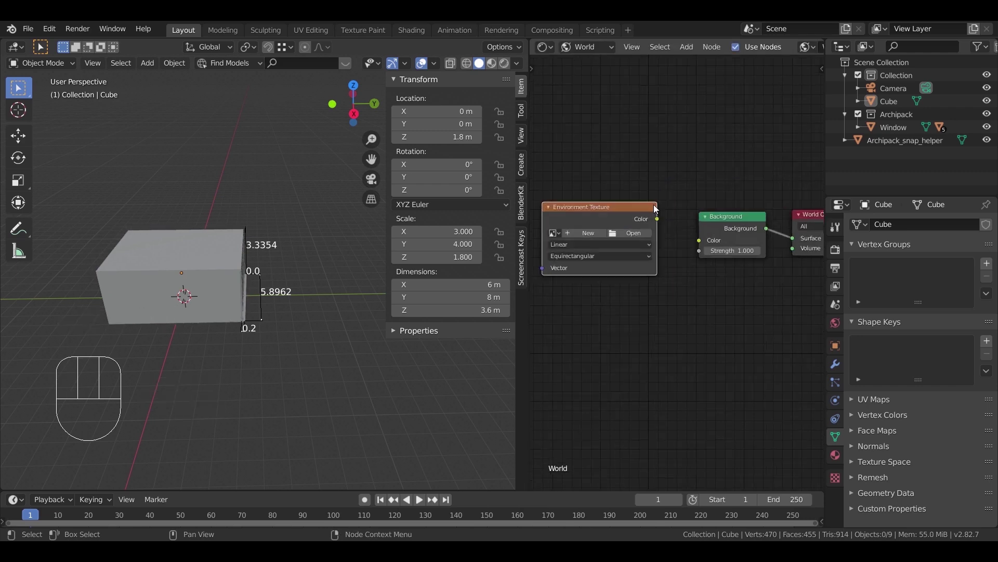
- Load snowy_park_01_1k.hdr from the Maps folder into the Environment Texture and link its Color to the Background's Color
click(671, 236)
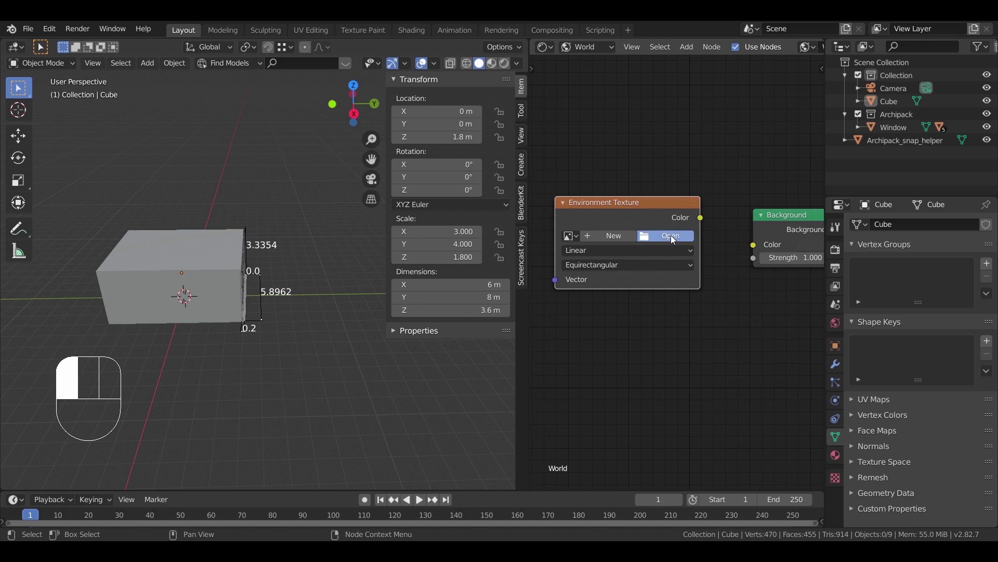
click(214, 316)
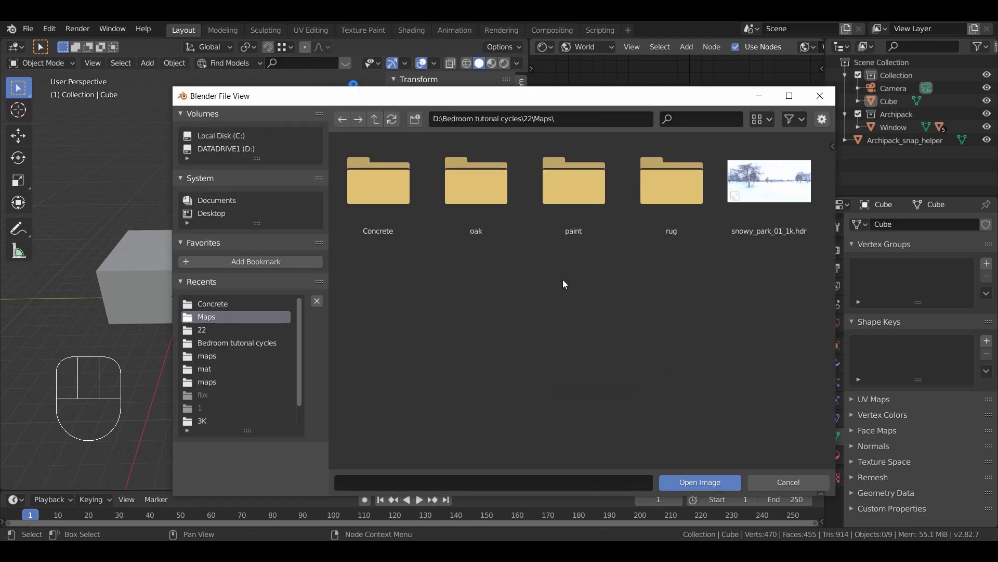
double_click(766, 237)
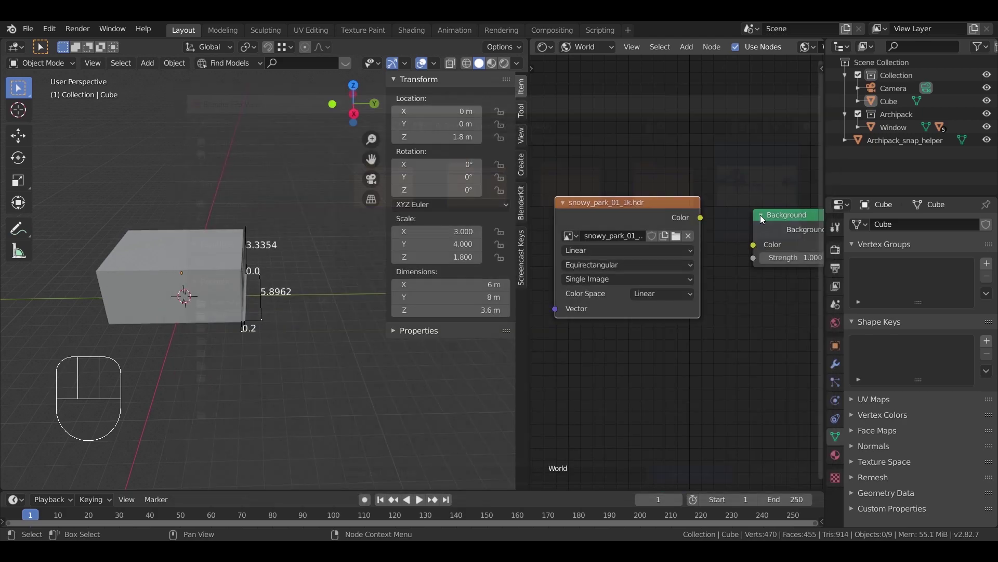
drag(701, 218, 754, 244)
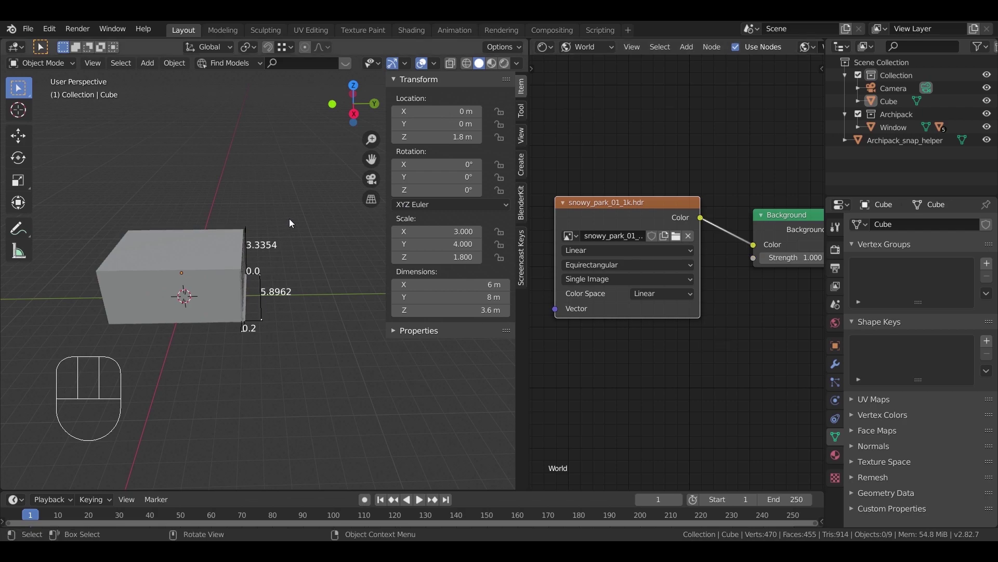
- Switch the 3D viewport to Rendered shading to preview the HDRI, and move the environment texture node closer to the Background node
key(z)
click(300, 170)
mouse_move(299, 170)
middle_down()
mouse_move(288, 215)
mouse_move(370, 211)
mouse_move(252, 179)
middle_up()
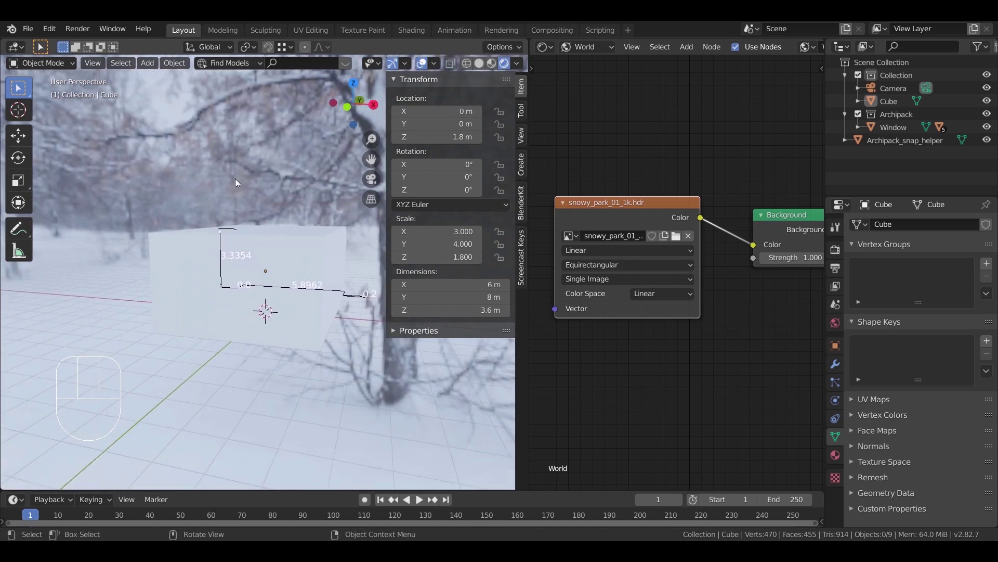
middle_drag(613, 189, 677, 185)
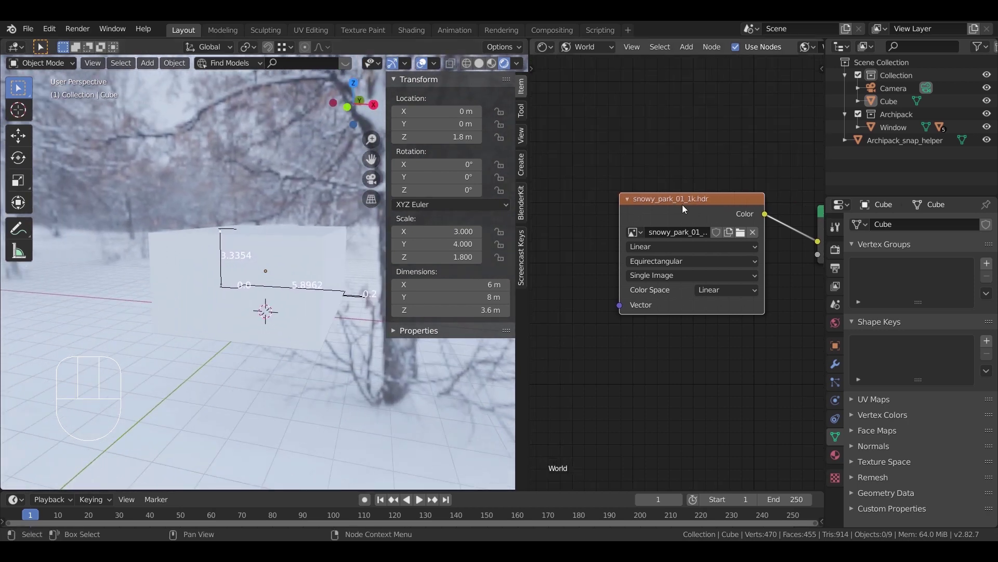
drag(675, 208, 700, 209)
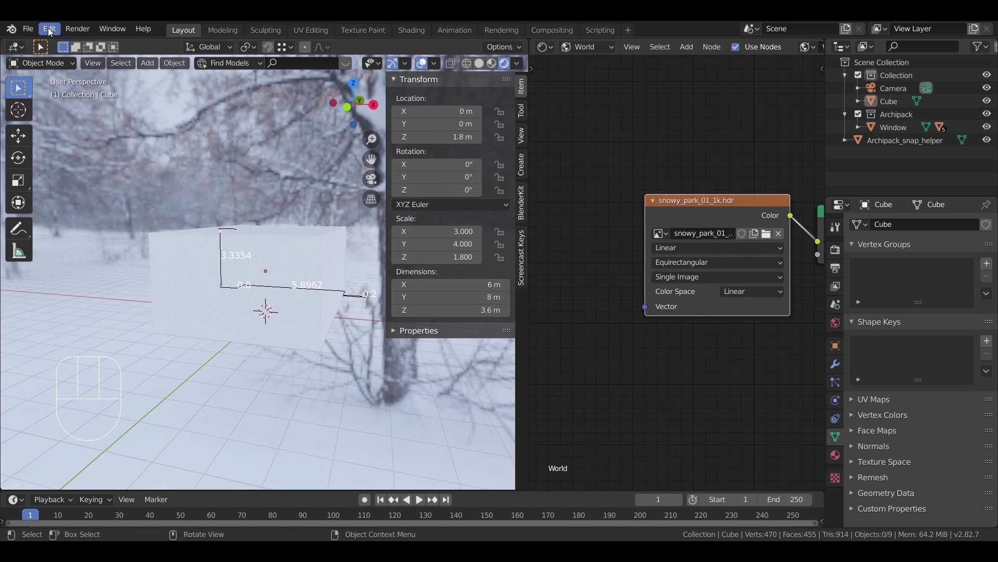
- Search the add-on preferences for "node" to check that Node Wrangler is enabled, and close the preferences
click(49, 28)
click(125, 212)
click(375, 90)
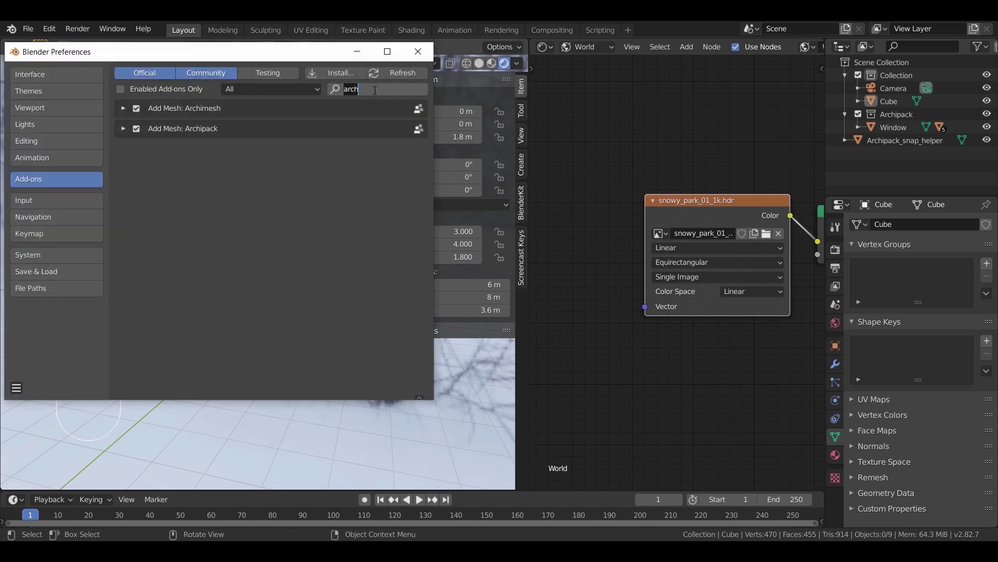
text(node)
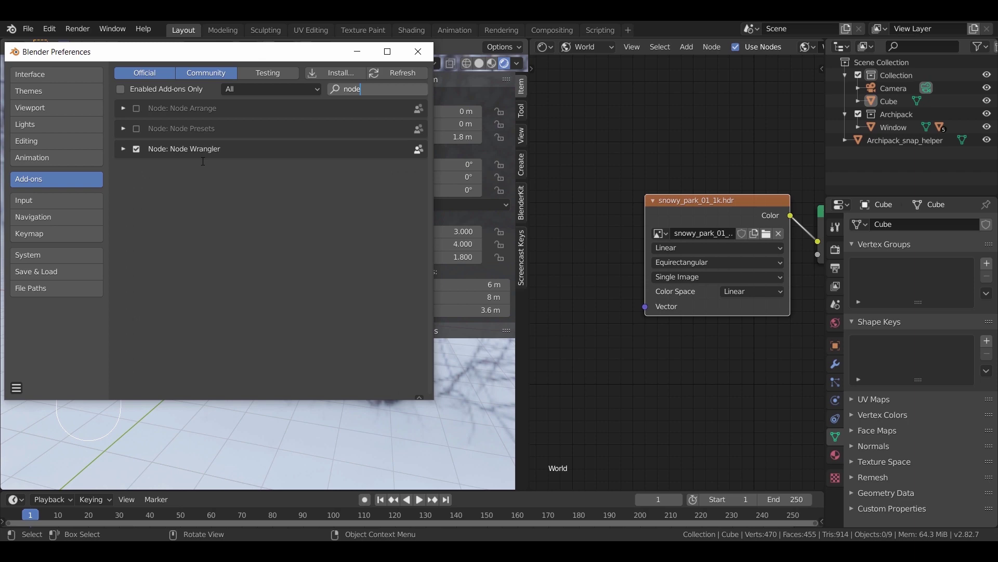
click(418, 51)
- Add Mapping and Texture Coordinate nodes to the environment texture with Node Wrangler and set the mapping's Z rotation to 187°
click(706, 204)
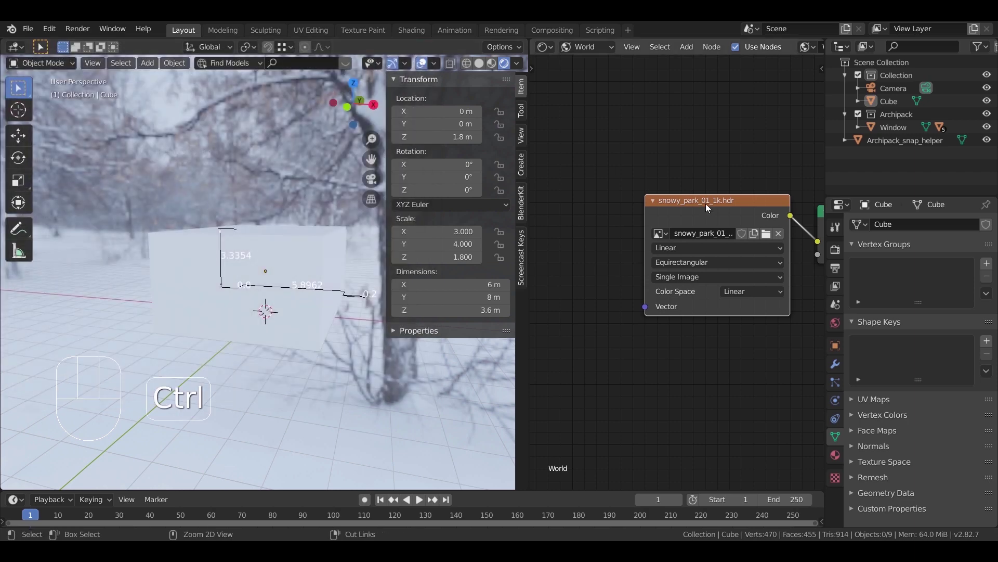
key(ctrl+t)
middle_drag(657, 163, 783, 135)
drag(676, 309, 796, 309)
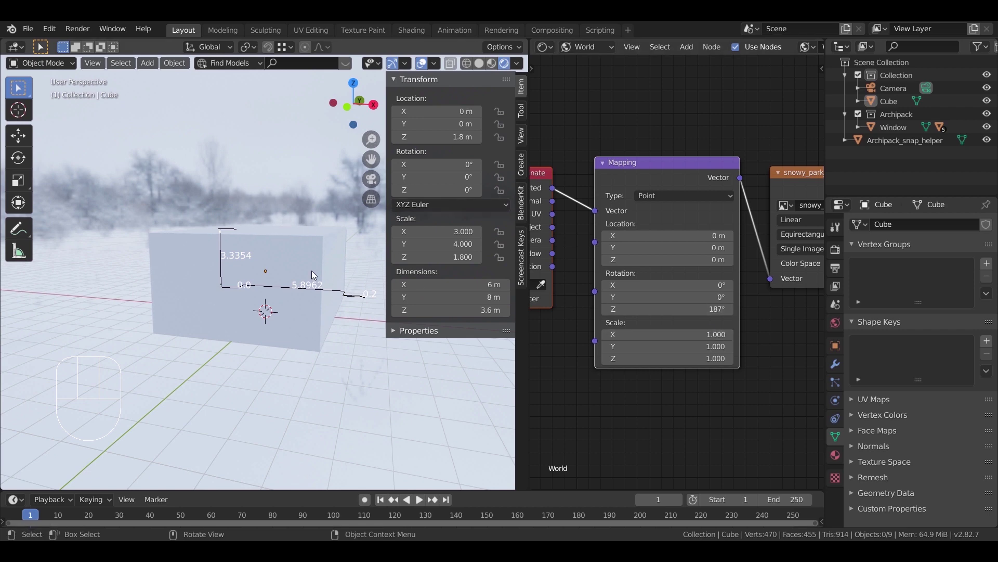
- Look through the camera with the Archipack collection and the viewport sidebar hidden
key(KP_0)
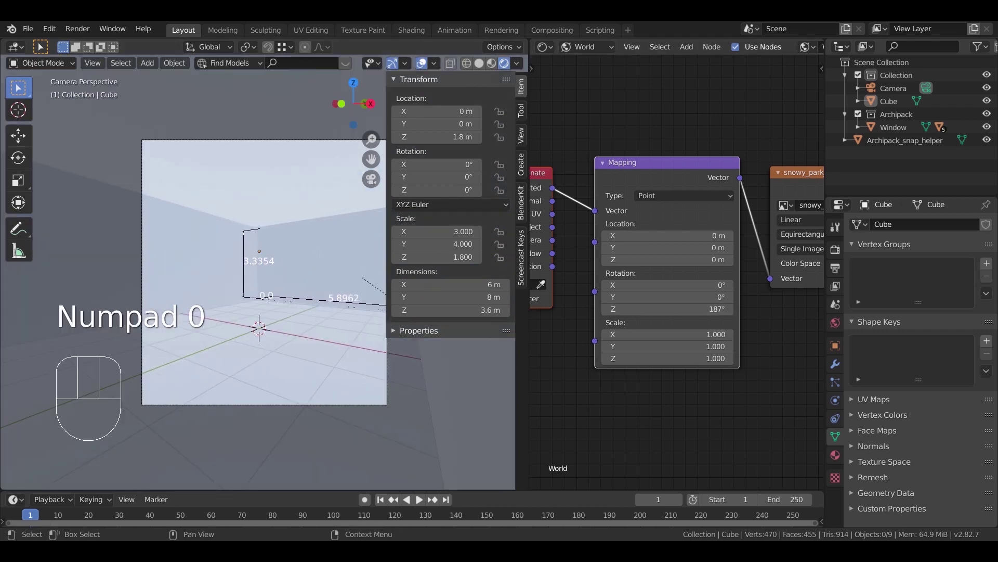
click(988, 114)
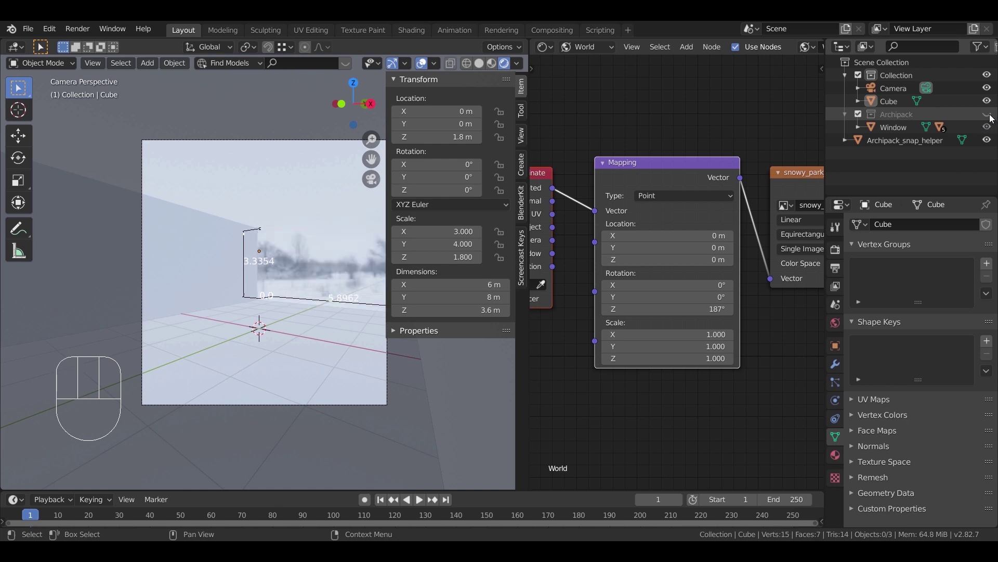
key(n)
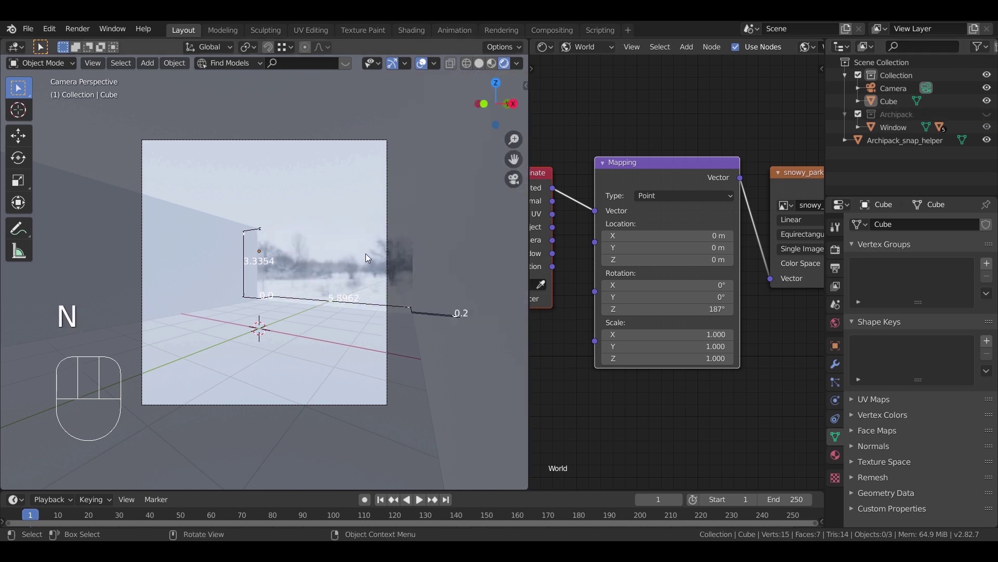
scroll(349, 300, up, 3)
scroll(342, 302, down, 2)
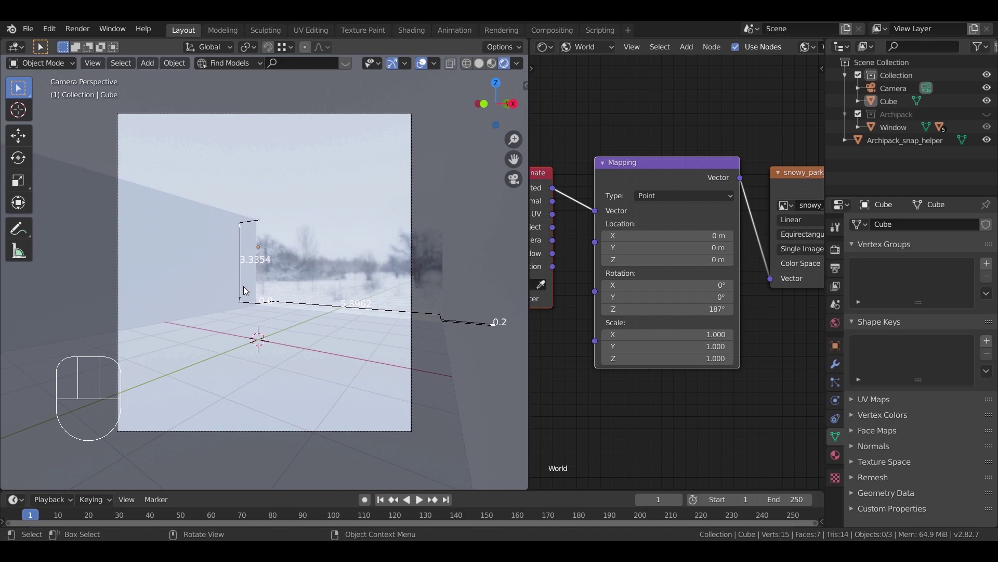
- Set the render engine to Cycles with 16 viewport samples
click(836, 250)
click(951, 221)
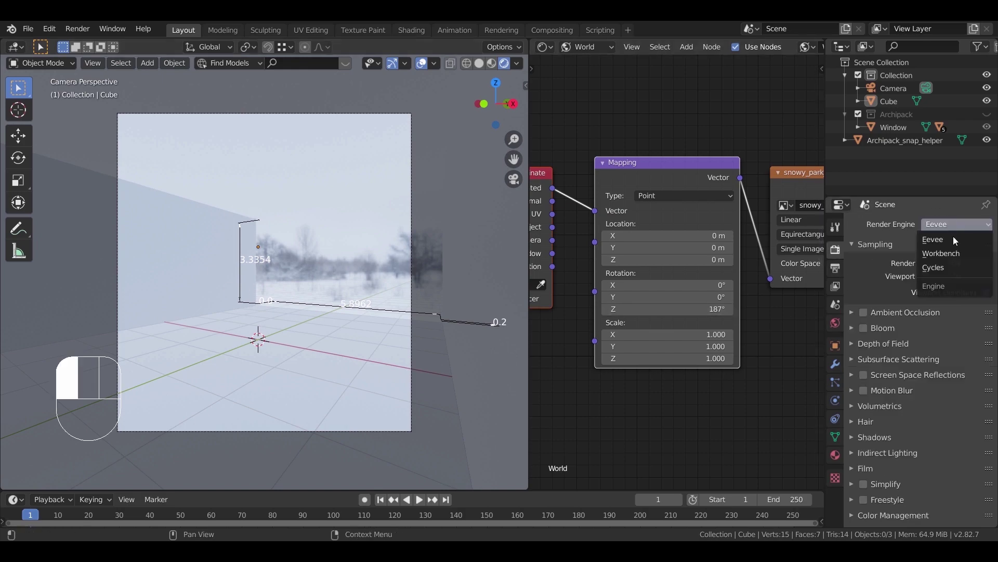
click(950, 263)
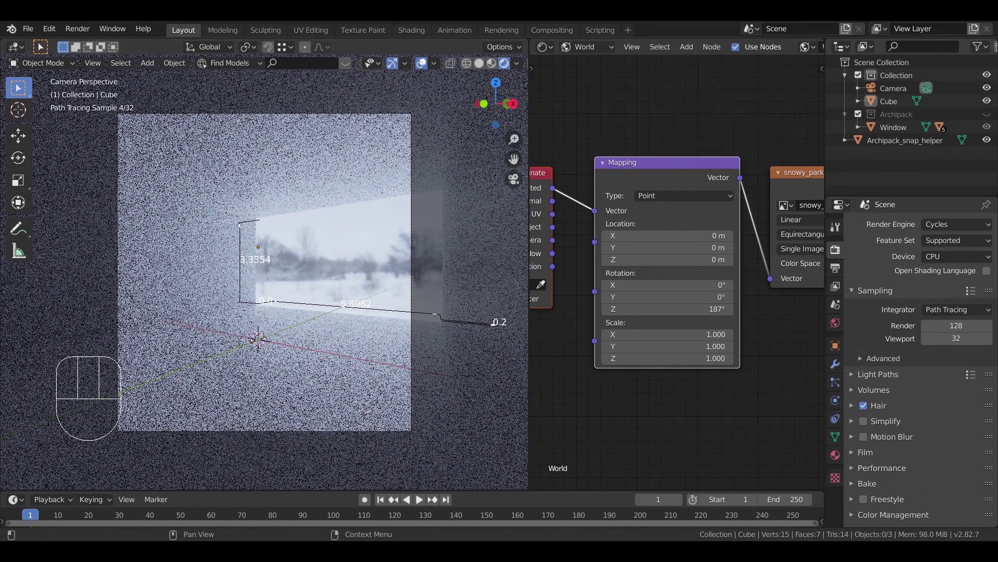
click(966, 340)
key(Return)
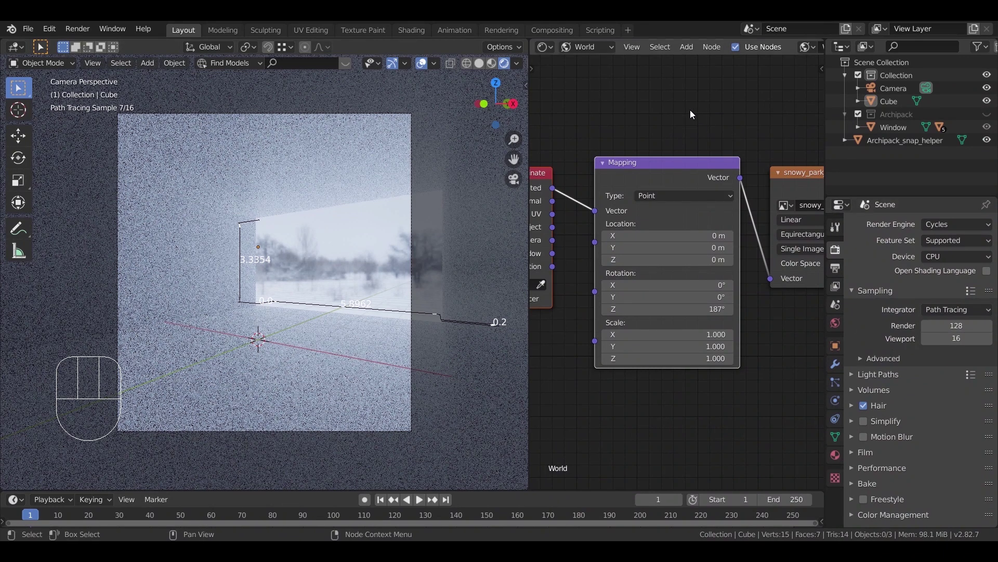
- Enable Render Region in the output dimensions, and compare the room's lighting with the Archipack collection shown and hidden again
middle_drag(620, 123, 675, 119)
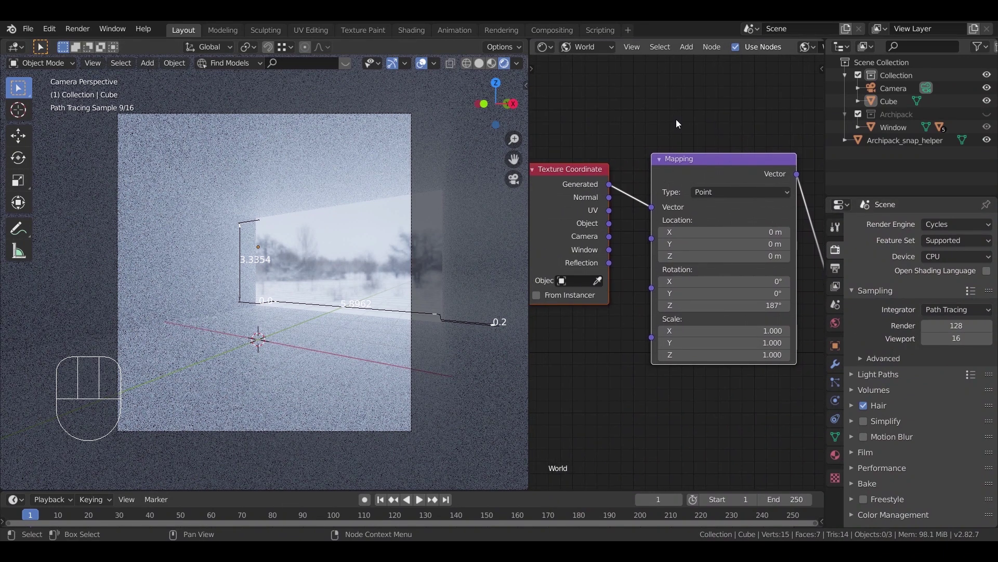
click(835, 269)
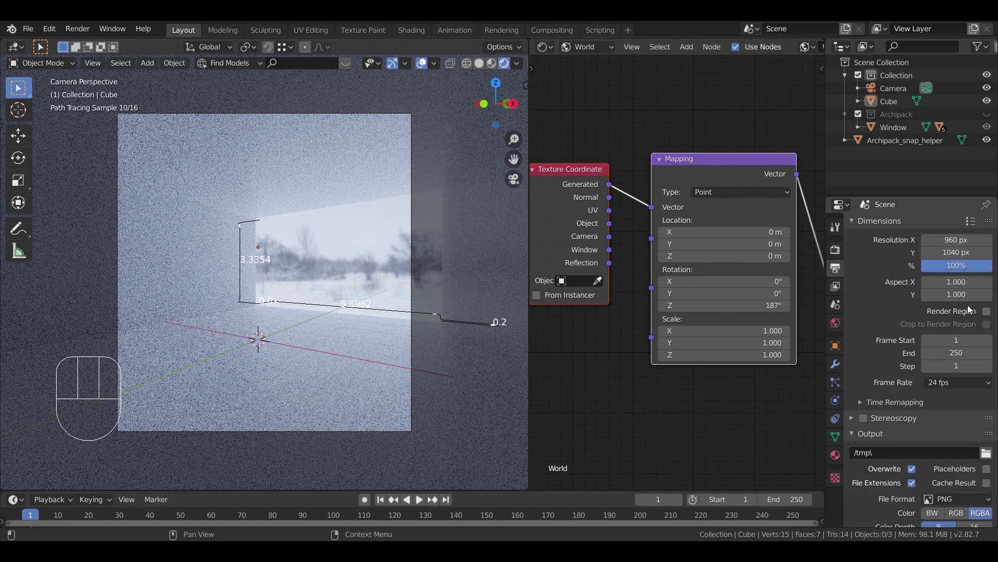
click(987, 311)
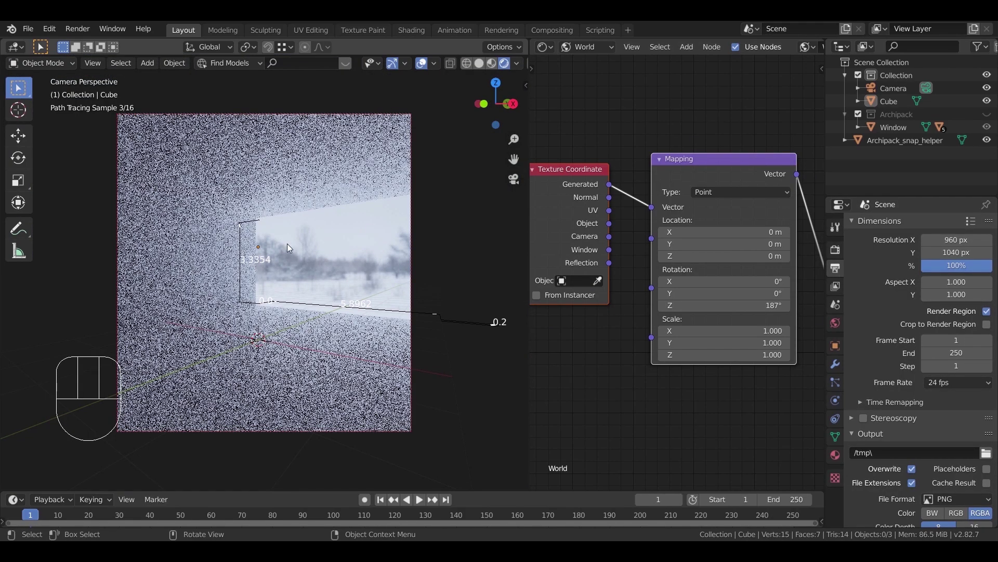
click(987, 114)
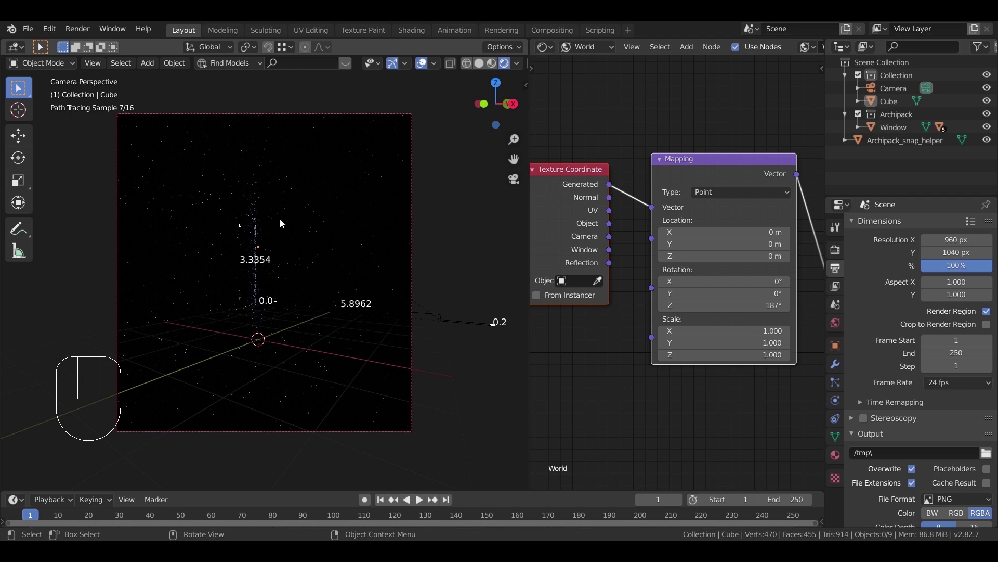
click(990, 118)
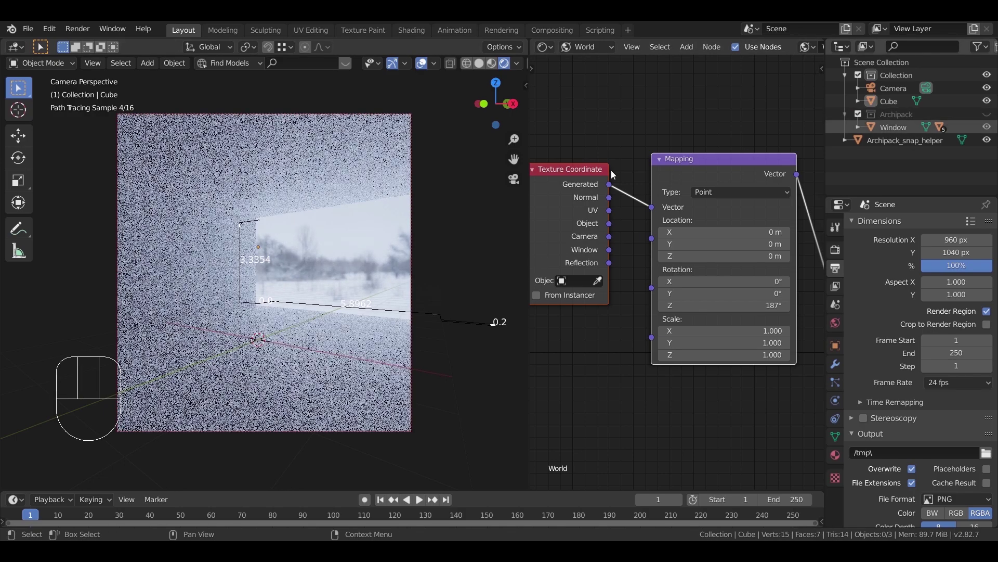
- In Edit Mode with Solid shading, add a loop cut across the room's side wall and floor with an edge slide of about 0.1
click(200, 243)
key(z)
key(Tab)
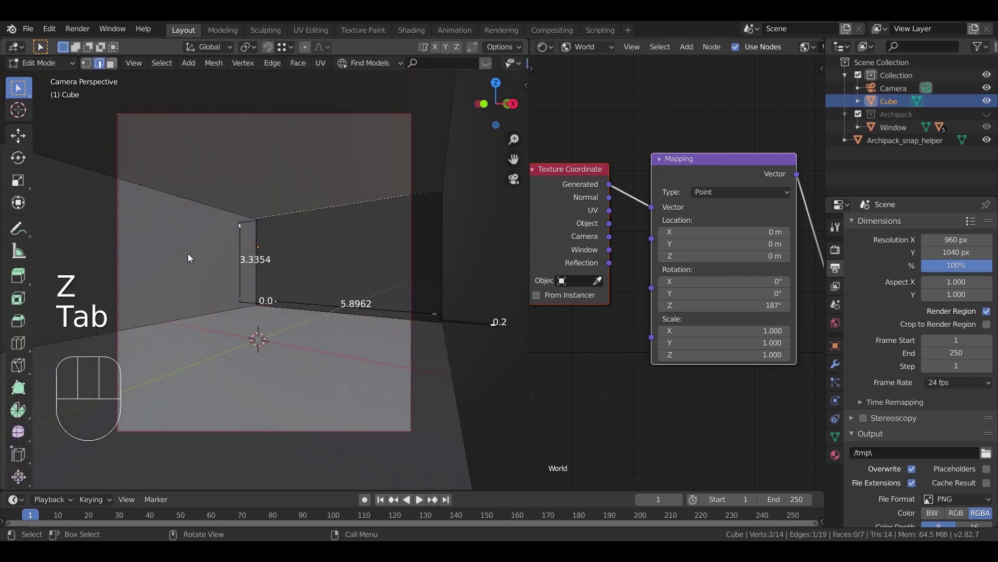
key(ctrl+r)
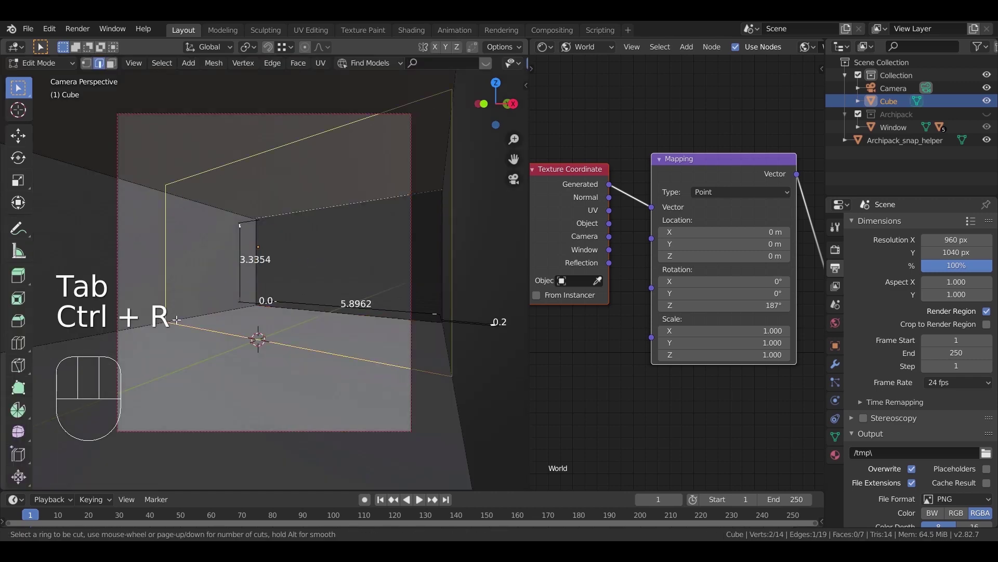
click(176, 318)
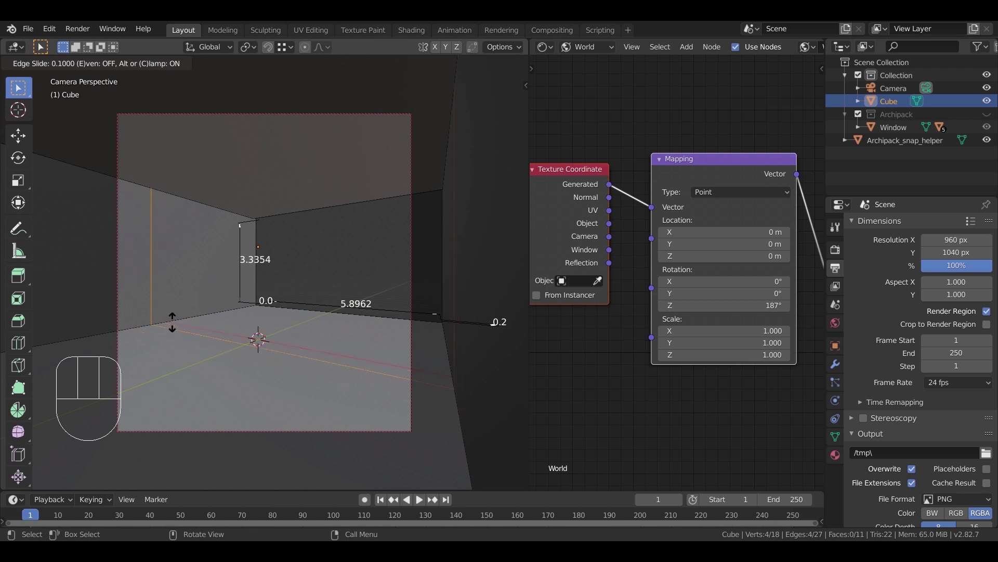
click(172, 321)
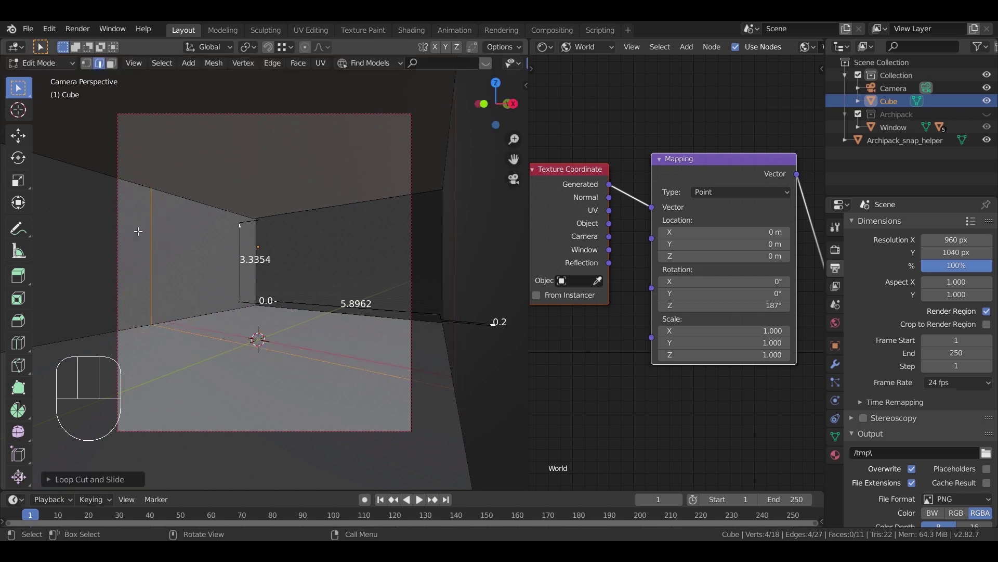
- Select the side wall face nearer the camera and extrude it about 0.22 m in the negative X direction
click(111, 63)
click(178, 253)
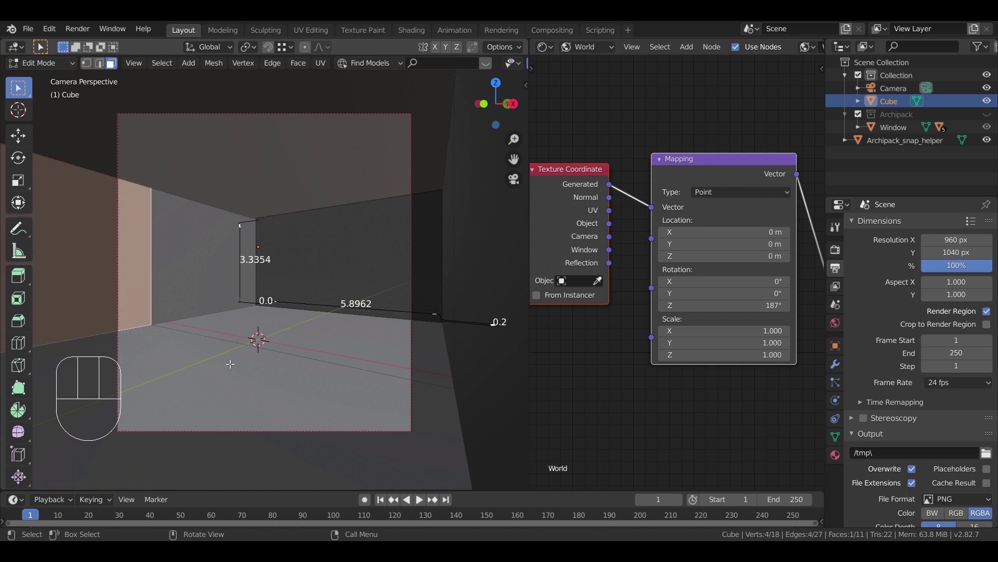
key(e)
key(x)
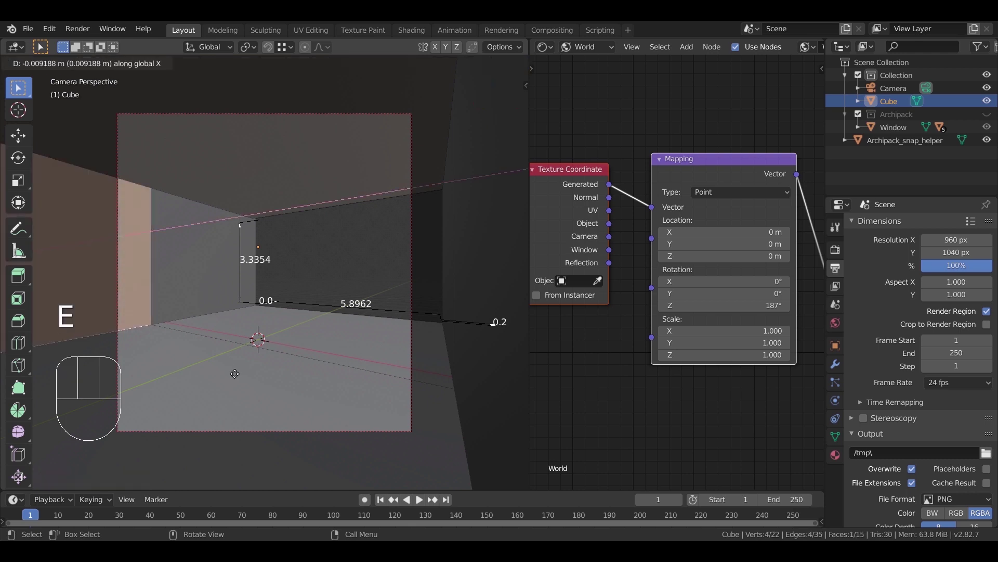
key(shift)
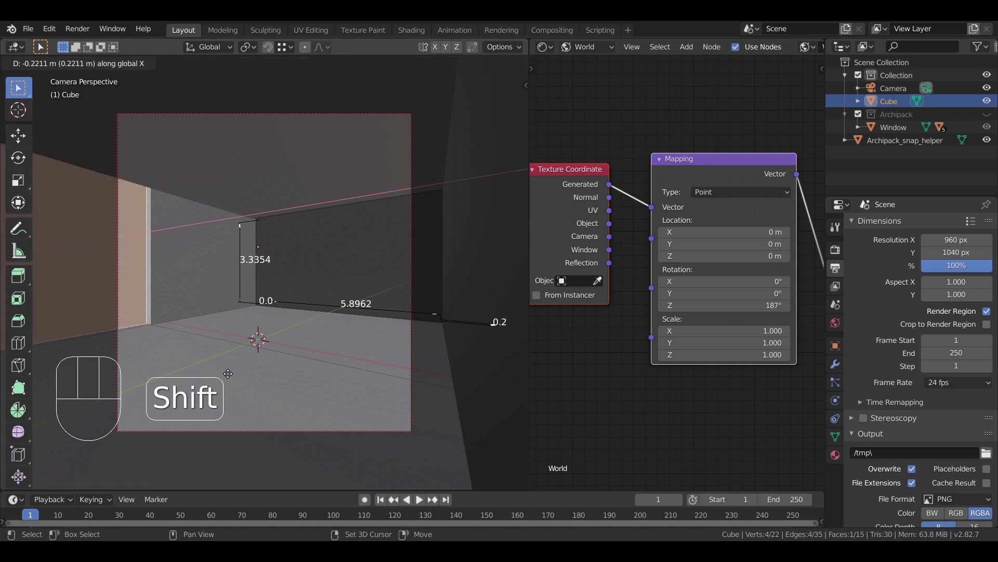
click(228, 373)
- Try to move the narrow vertical face at the side wall's step along the X axis
click(148, 225)
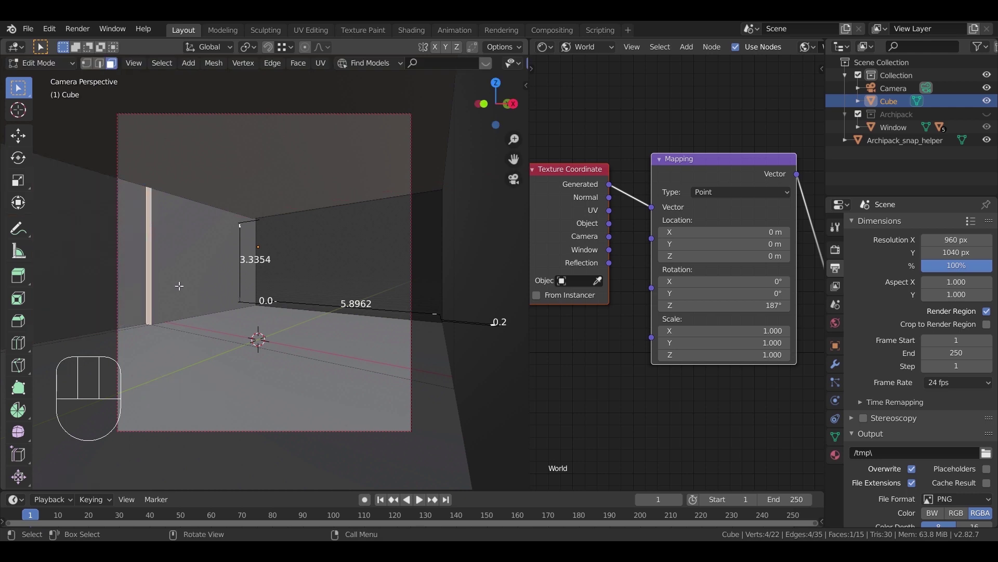
middle_drag(195, 290, 198, 289)
key(KP_Decimal)
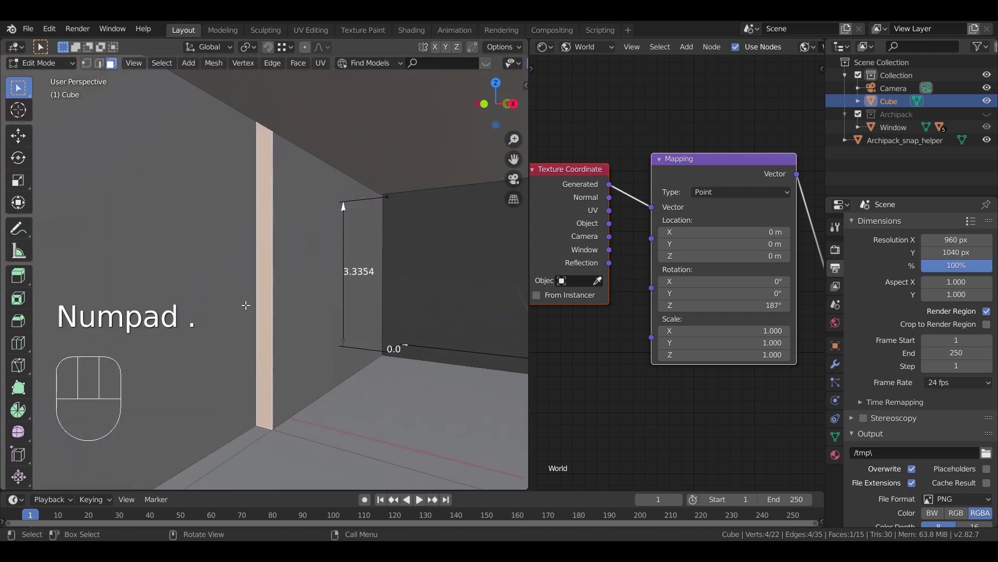
middle_drag(254, 273, 280, 186)
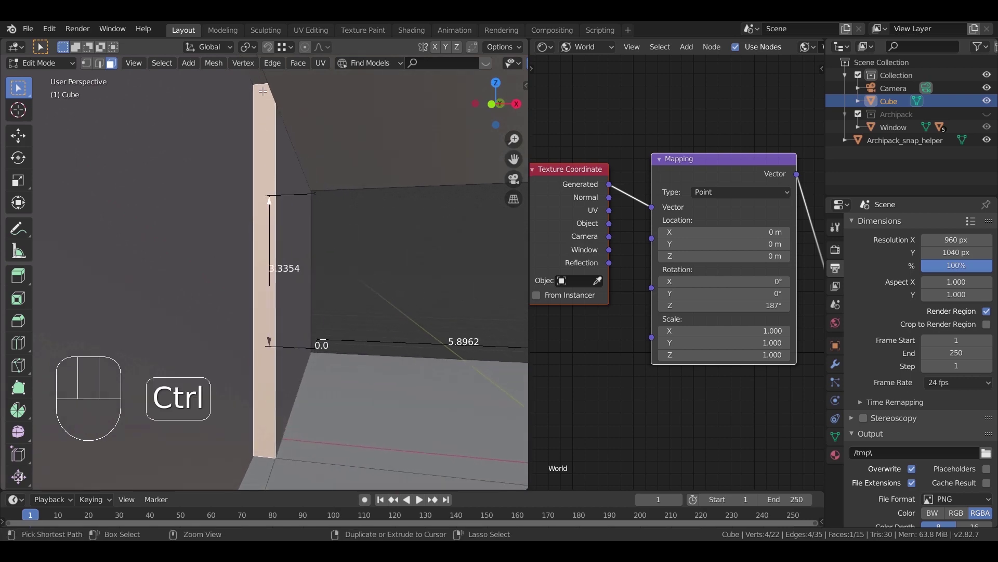
key(g)
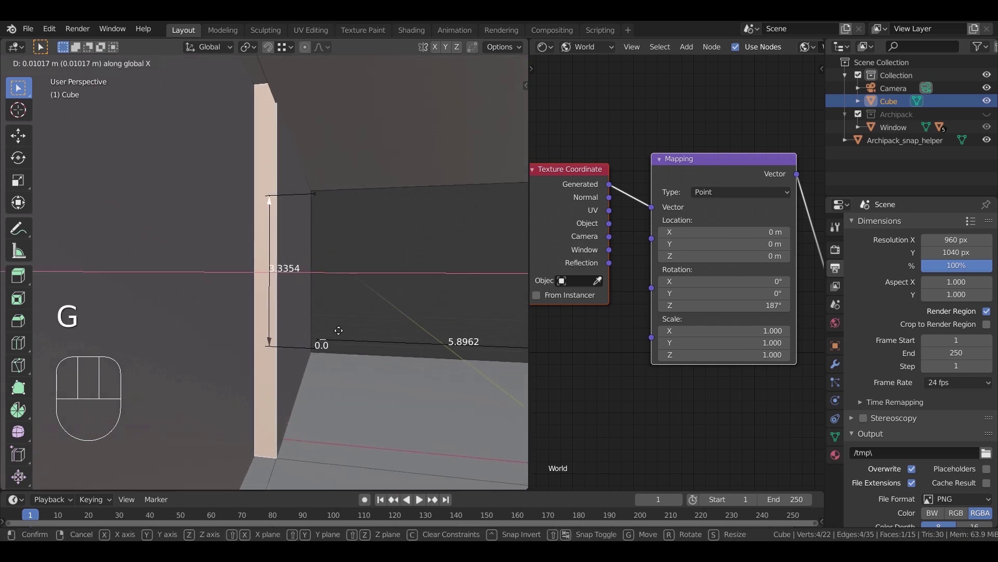
click(331, 314)
key(ctrl+z)
key(ctrl+z)
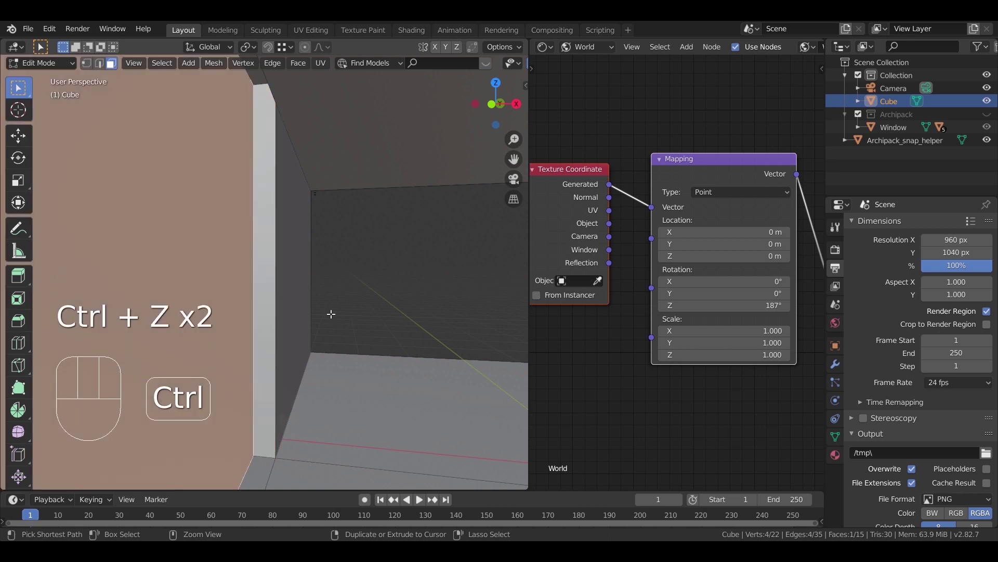
- Move the side wall face nearer the camera slightly in the positive X direction
key(g)
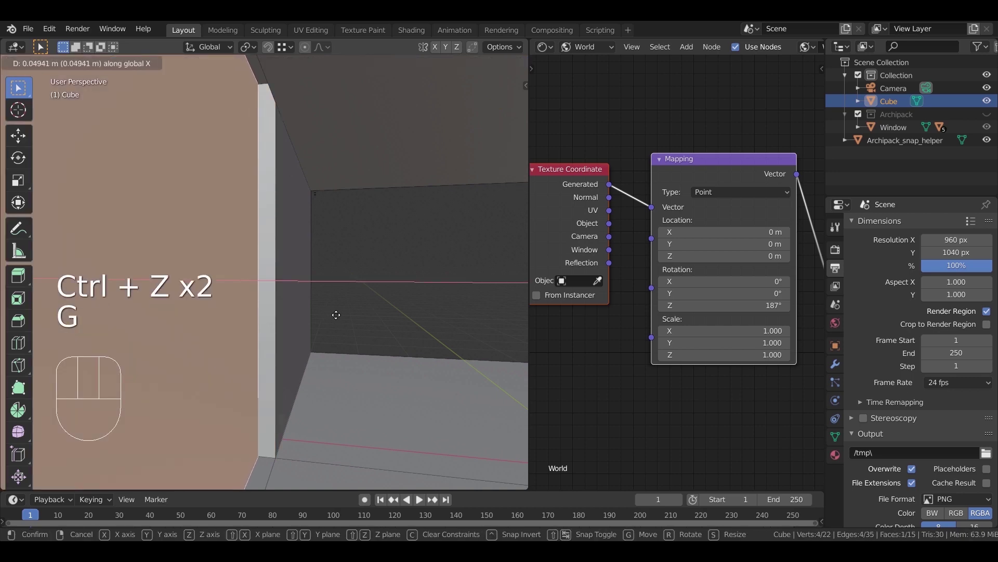
key(shift)
click(326, 317)
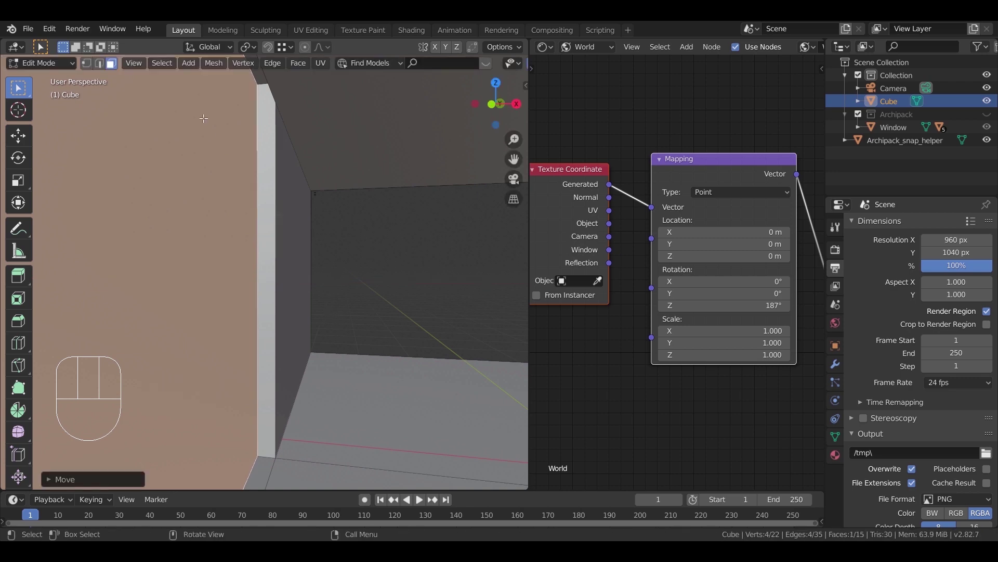
- Add a loop cut splitting the narrow vertical face at the side wall's step lengthwise, near its middle
key(ctrl+r)
click(262, 85)
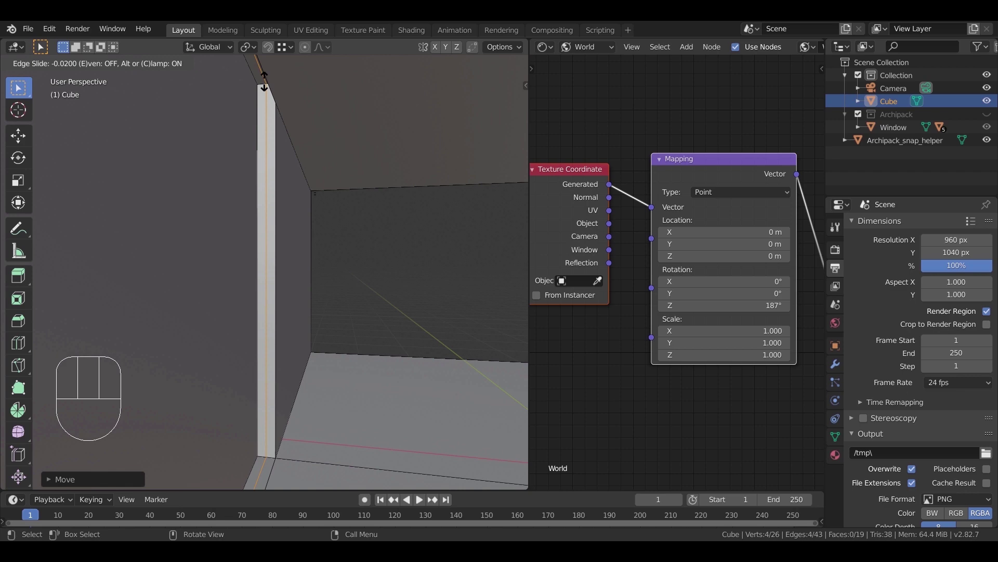
click(264, 80)
- Select the half of the split narrow face nearer the camera, extrude it about 0.1 m along Y, and return to the camera view
click(111, 63)
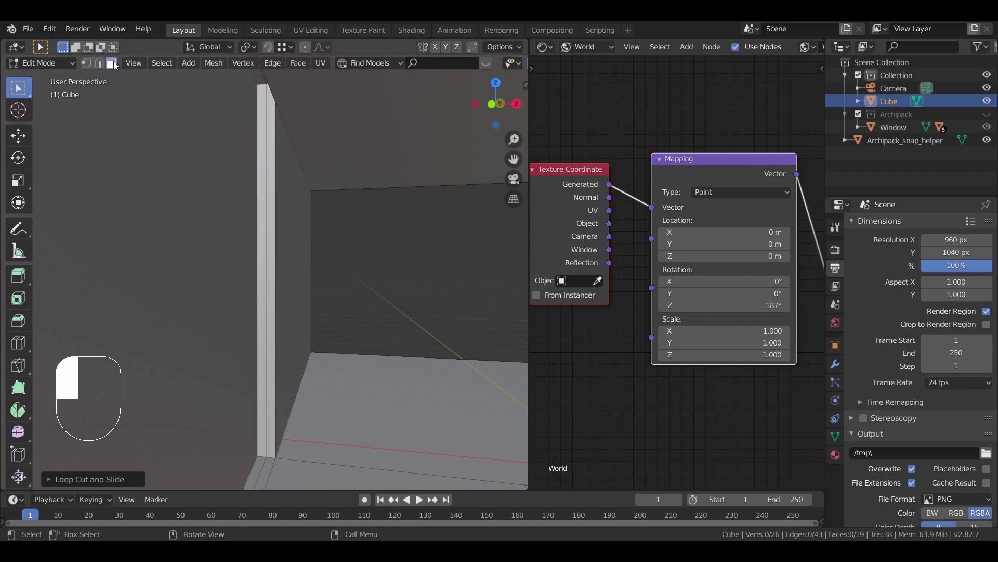
click(263, 145)
key(e)
key(y)
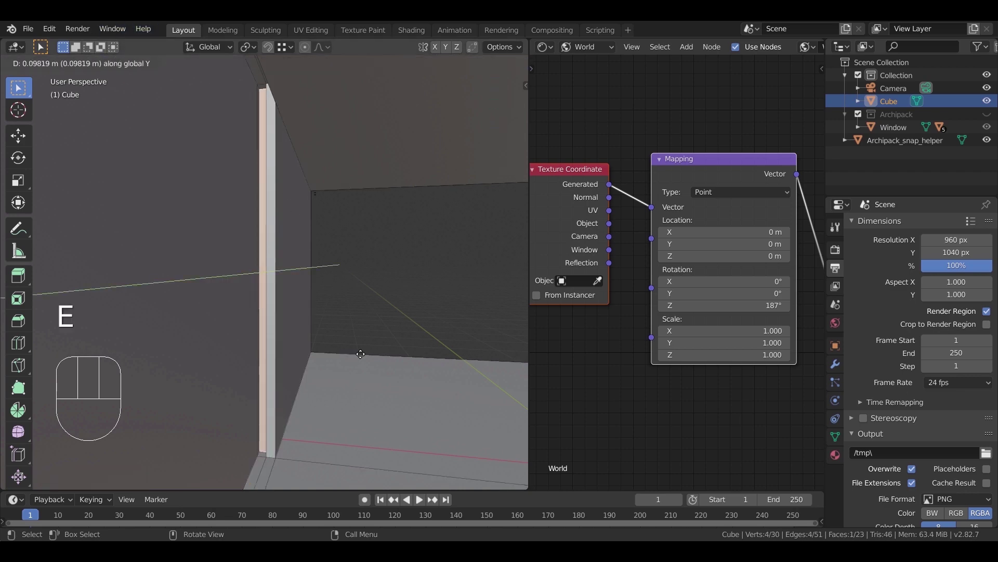
click(360, 353)
middle_drag(360, 353, 328, 360)
shift+middle_drag(404, 388, 288, 300)
key(KP_0)
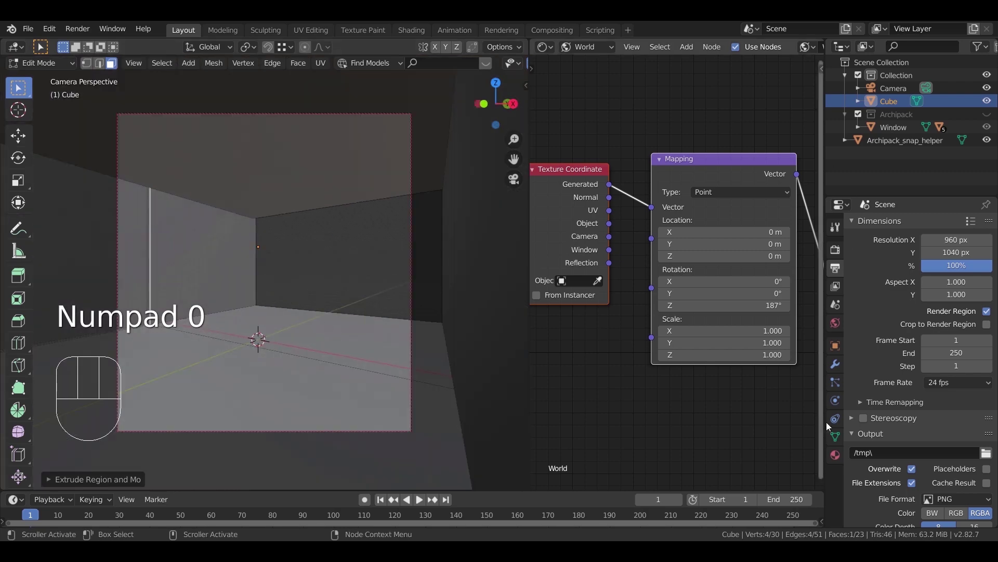
- Show the room's material settings, switch the Shader Editor from World to Object, and enlarge the material slot list
click(835, 454)
click(577, 46)
click(588, 62)
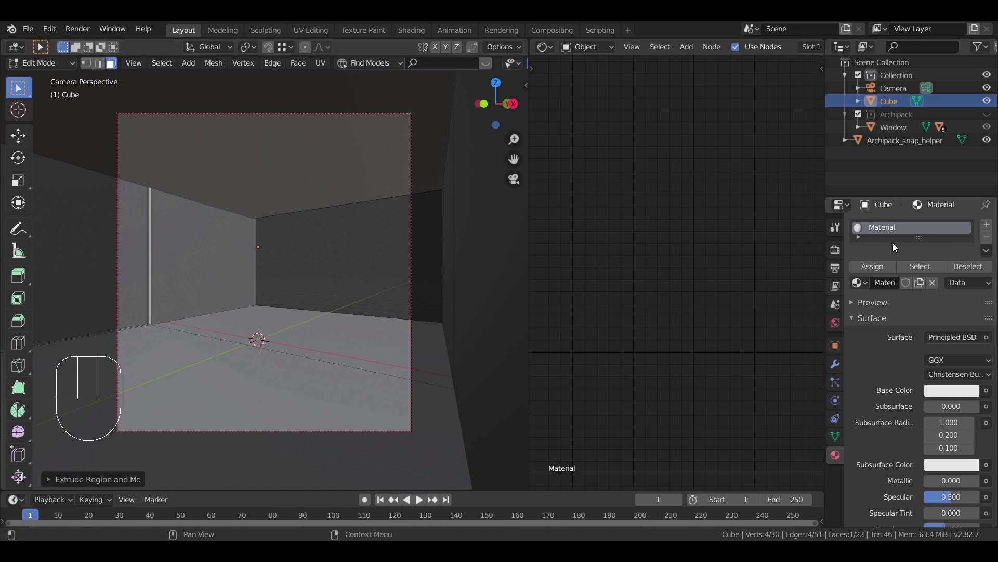
drag(866, 237, 866, 310)
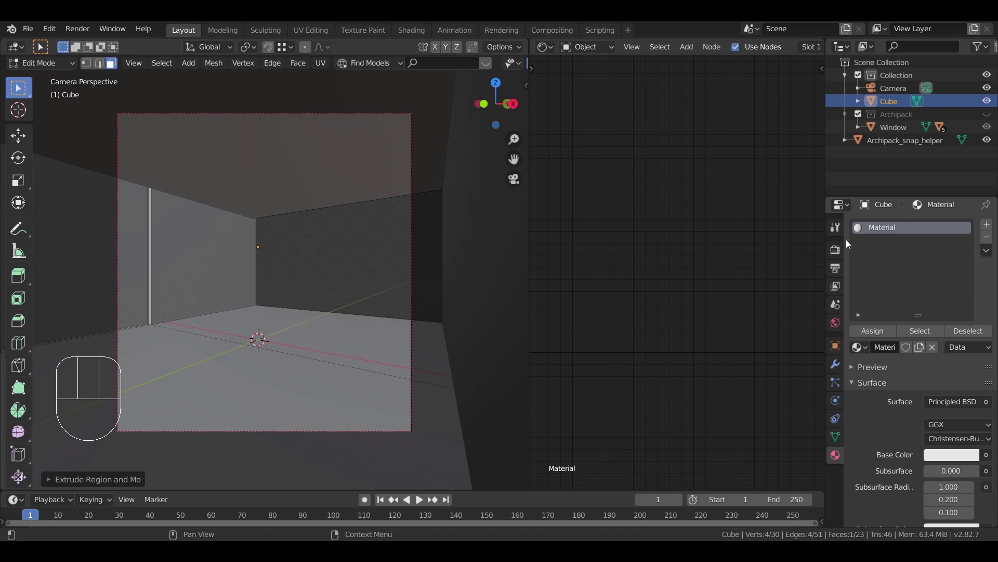
- Rename the room's existing material as up
double_click(888, 229)
click(887, 347)
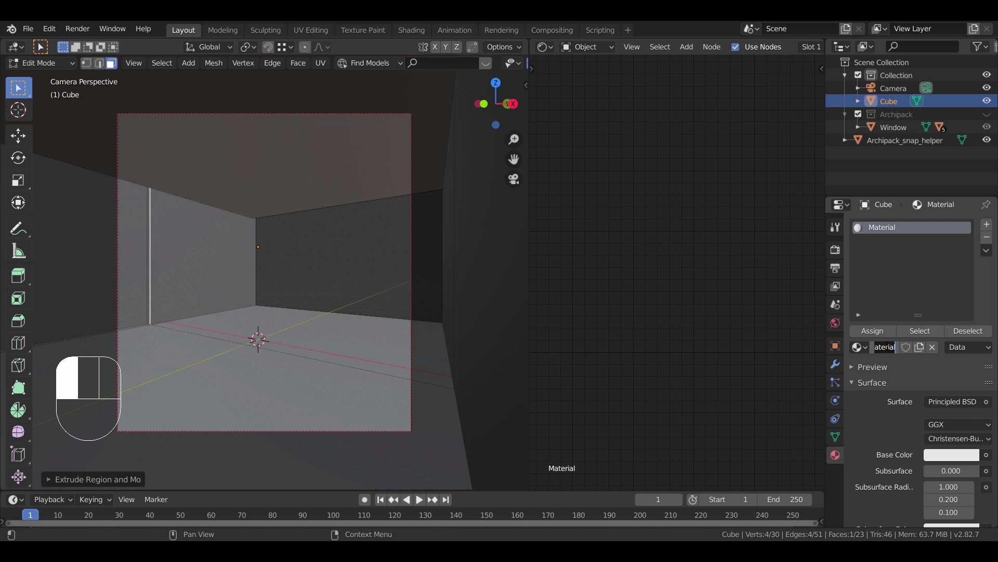
text(up)
key(Return)
- Add a second material slot and rename the first slot's material as ceiling
click(986, 226)
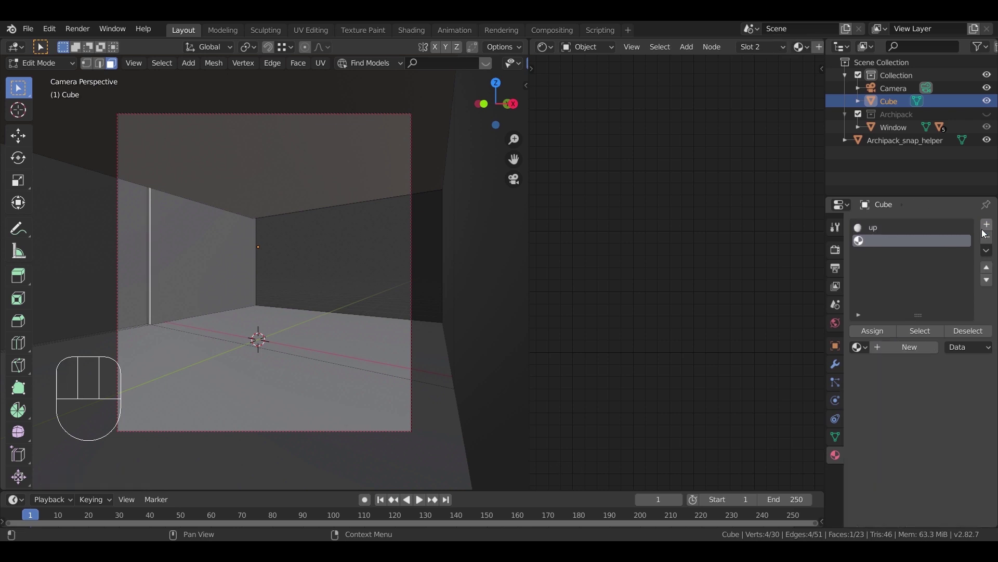
click(882, 229)
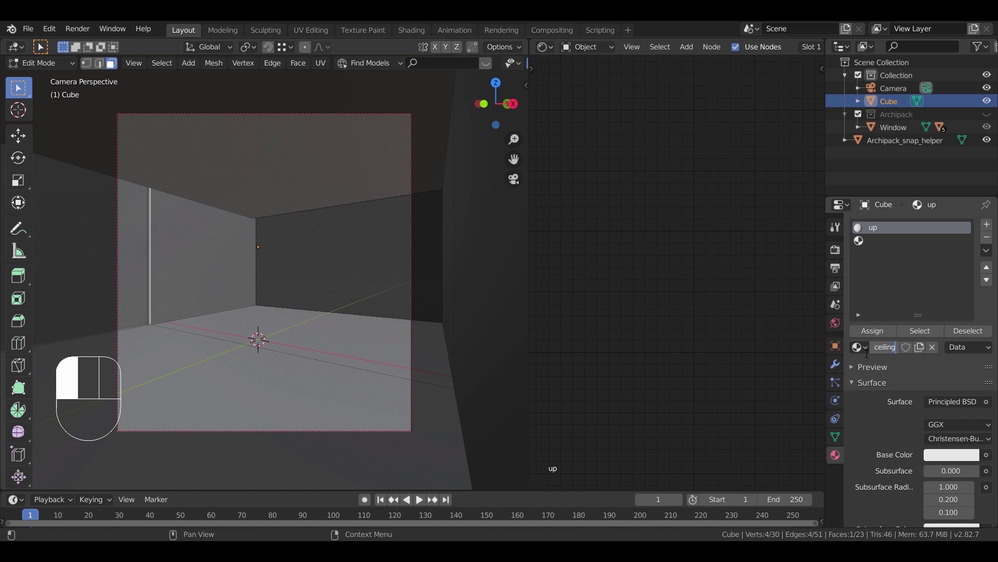
click(867, 354)
- Create a new material in the second slot and name it floor
click(906, 248)
click(893, 344)
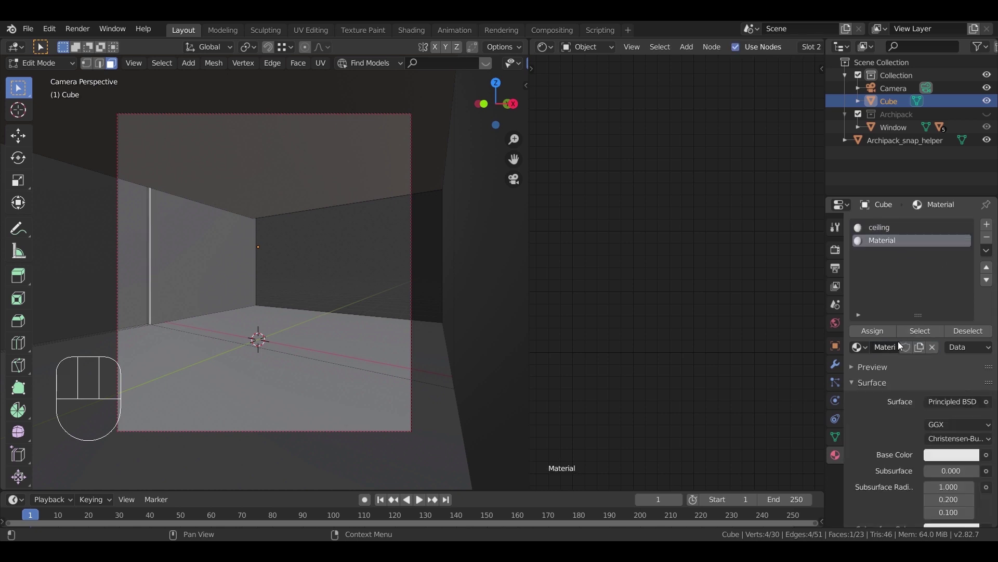
click(890, 346)
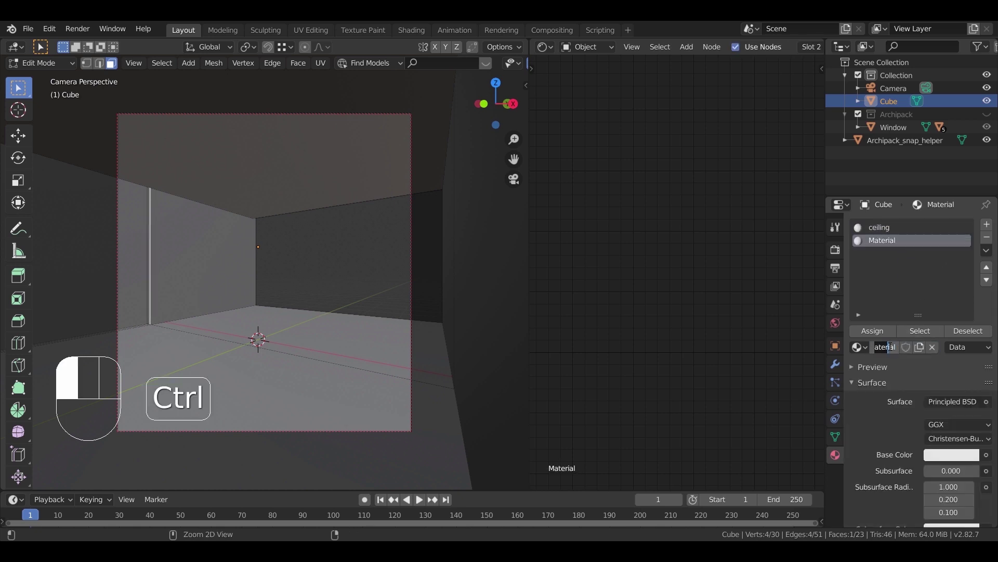
text(floor)
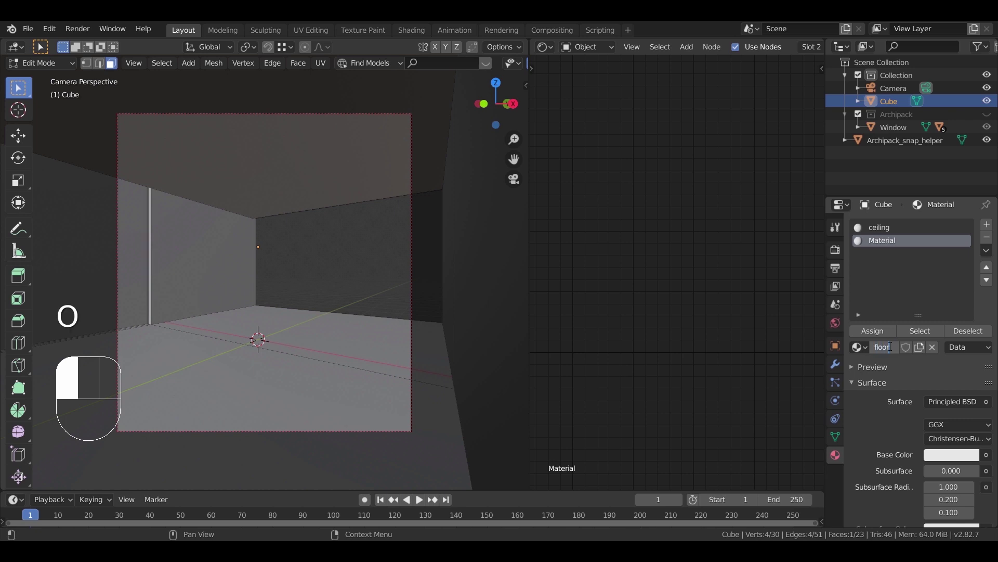
- Add a third material slot with a new material named wall
click(987, 224)
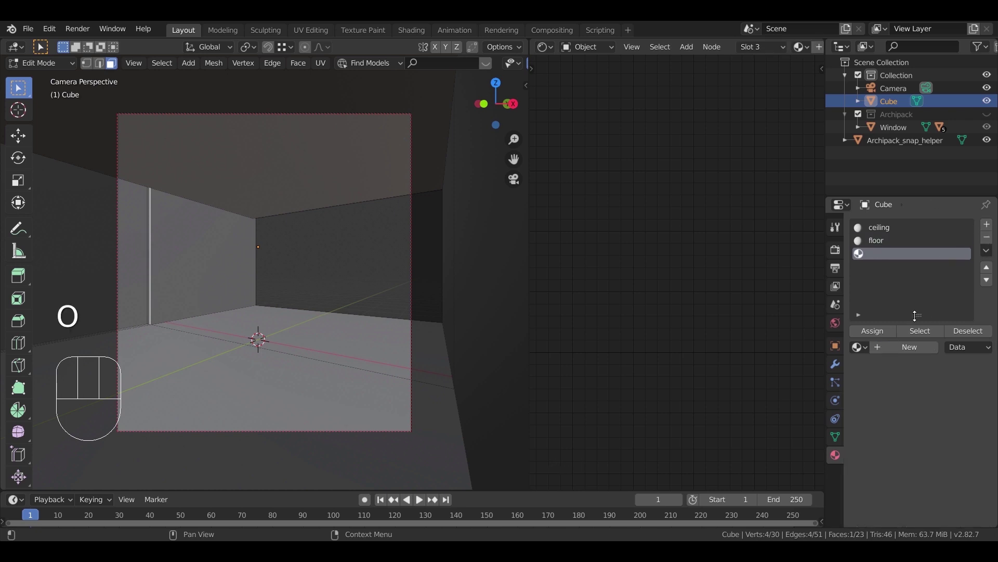
click(904, 347)
click(890, 346)
text(wall)
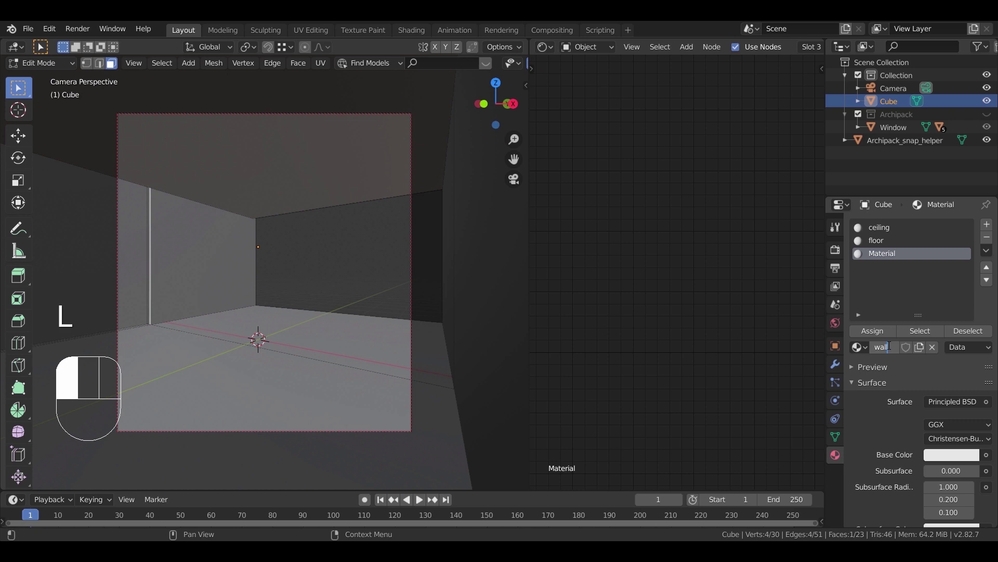
click(890, 348)
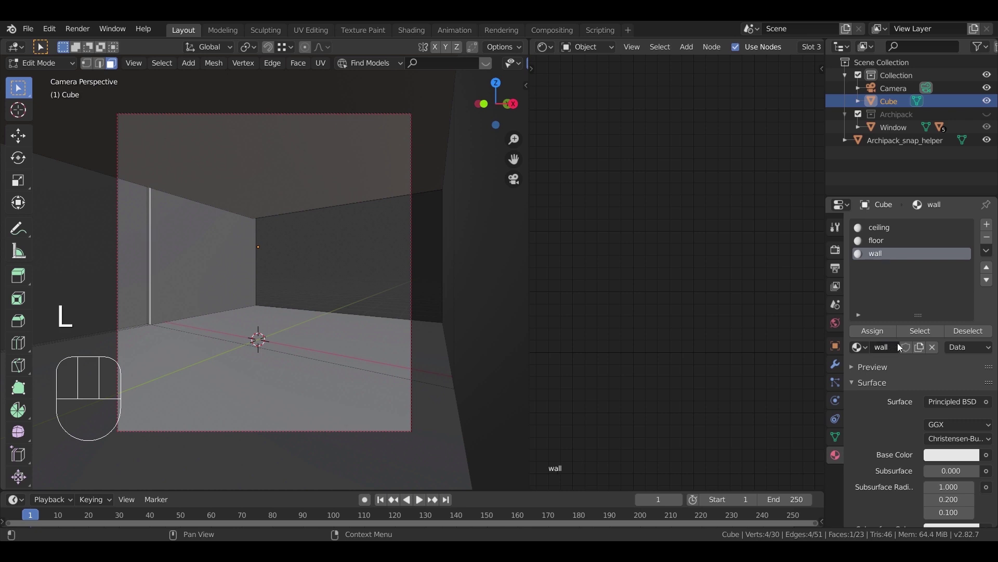
- Add a fourth material slot with a new material named wood wall
click(987, 224)
click(892, 347)
click(892, 347)
text(wood wall)
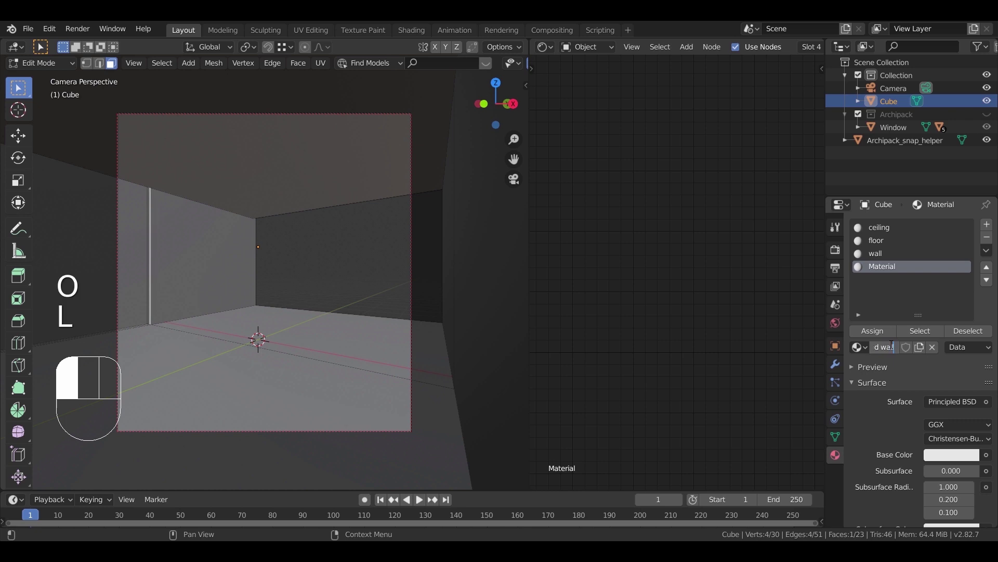
key(Return)
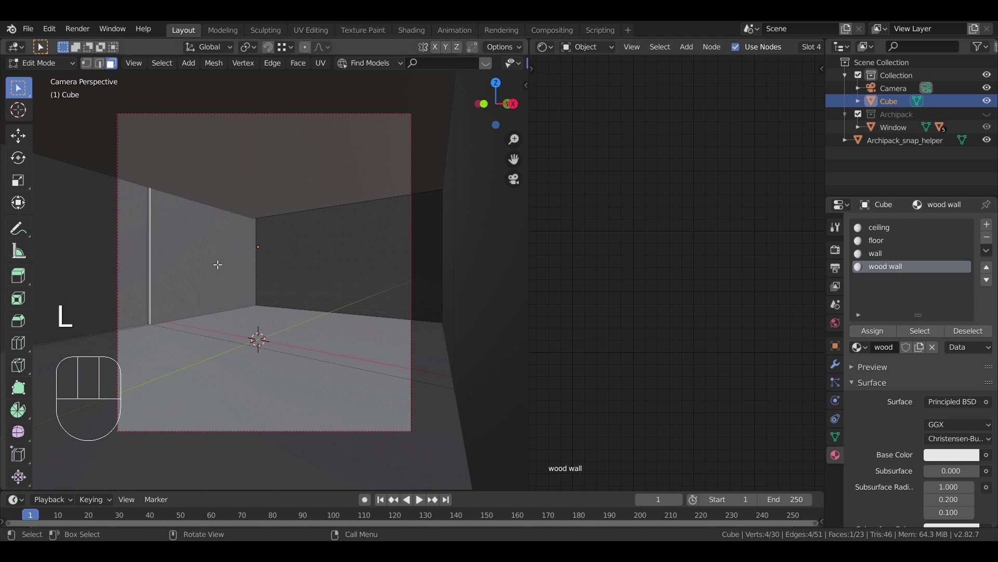
- Move the wall material to the first position in the material slot list
click(241, 175)
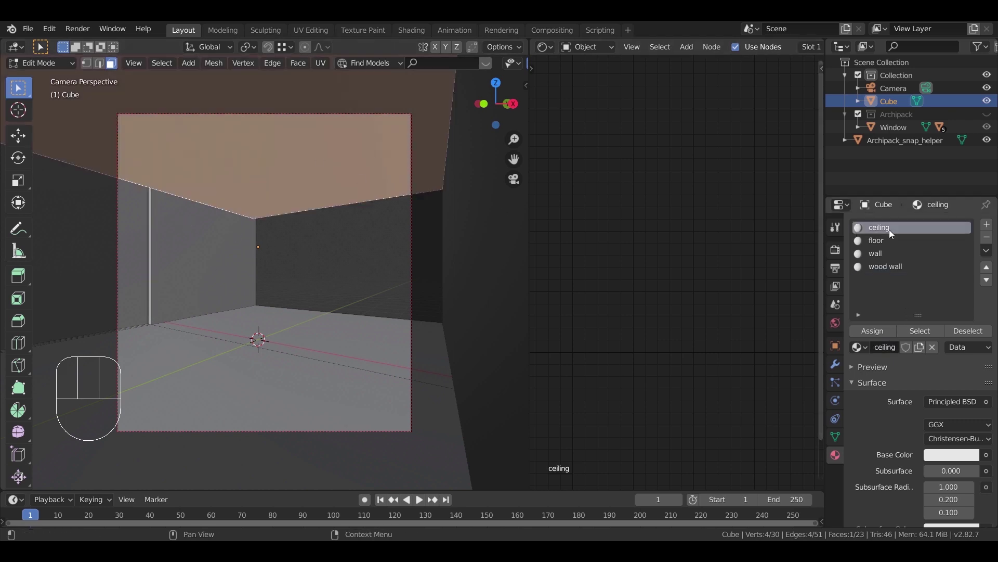
click(219, 236)
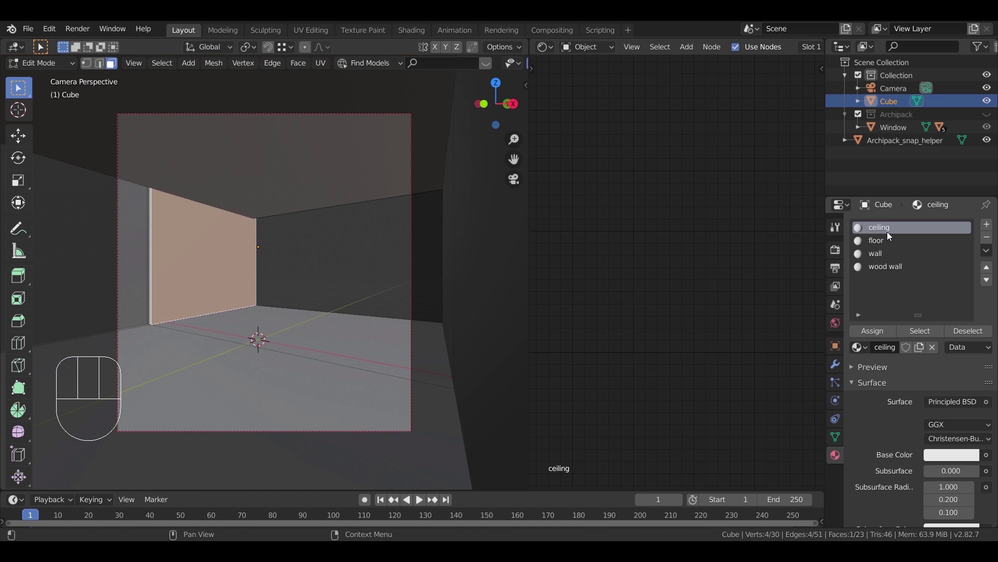
click(881, 254)
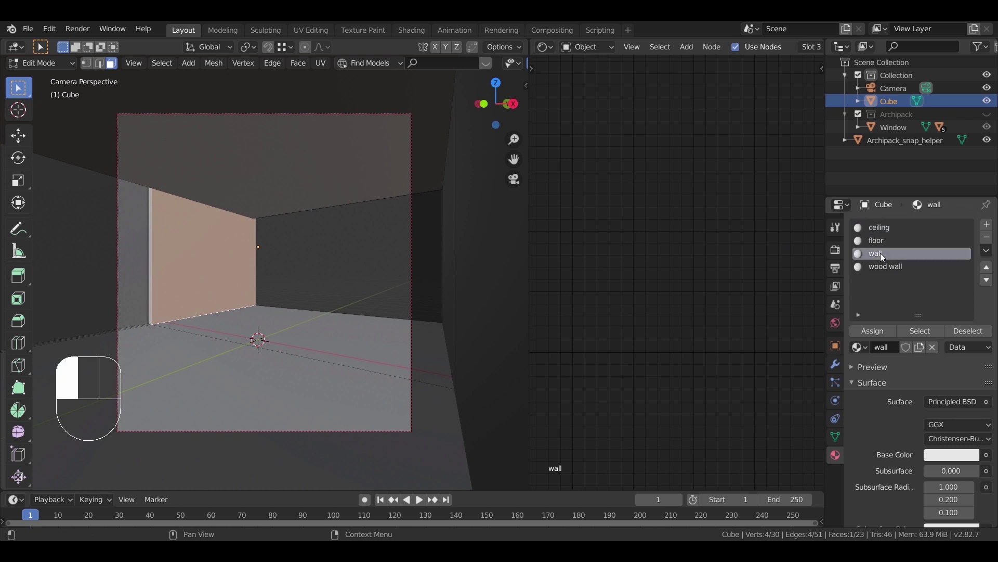
click(987, 267)
click(986, 267)
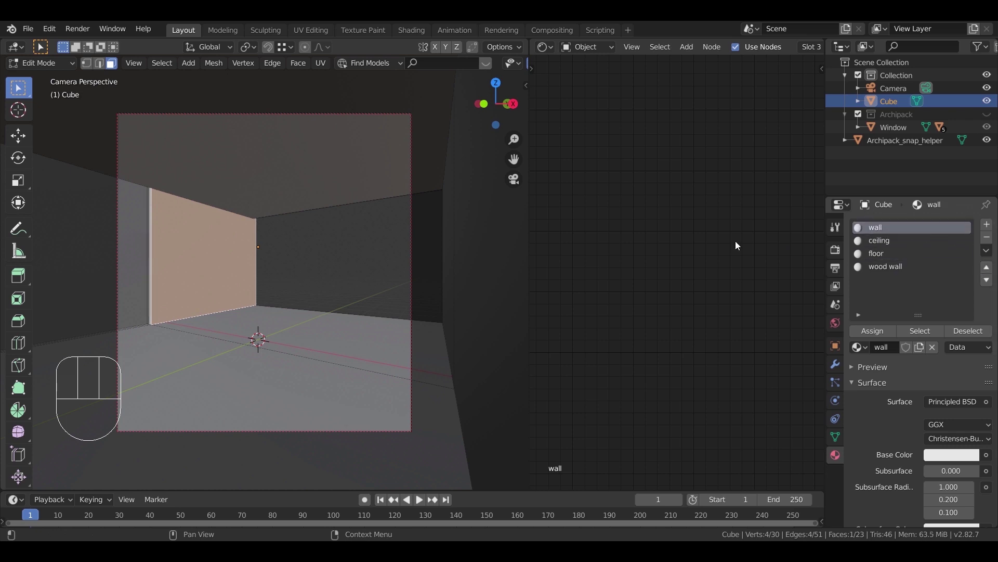
- Assign the ceiling material to the ceiling face and the floor material to both floor faces
click(876, 242)
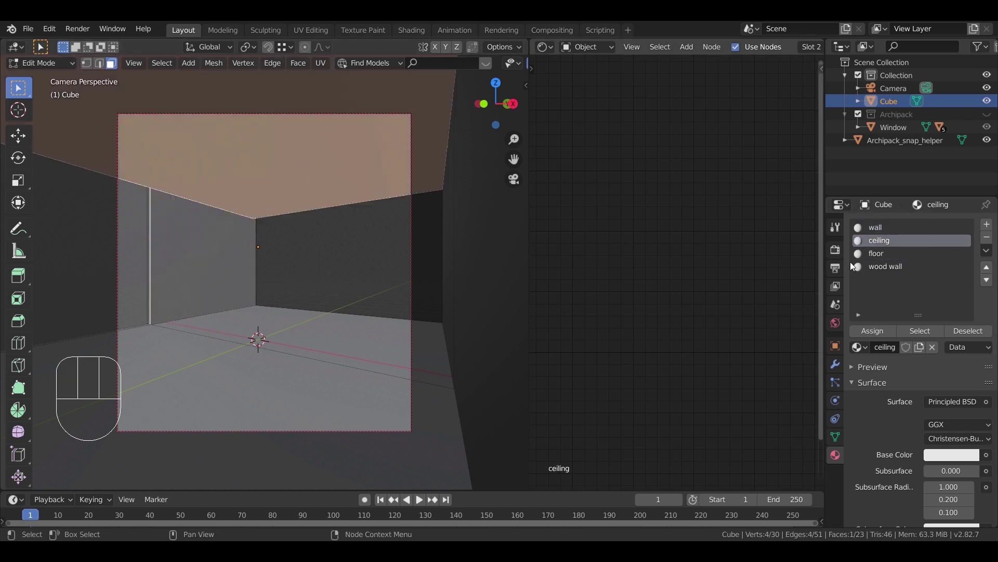
click(880, 327)
click(318, 339)
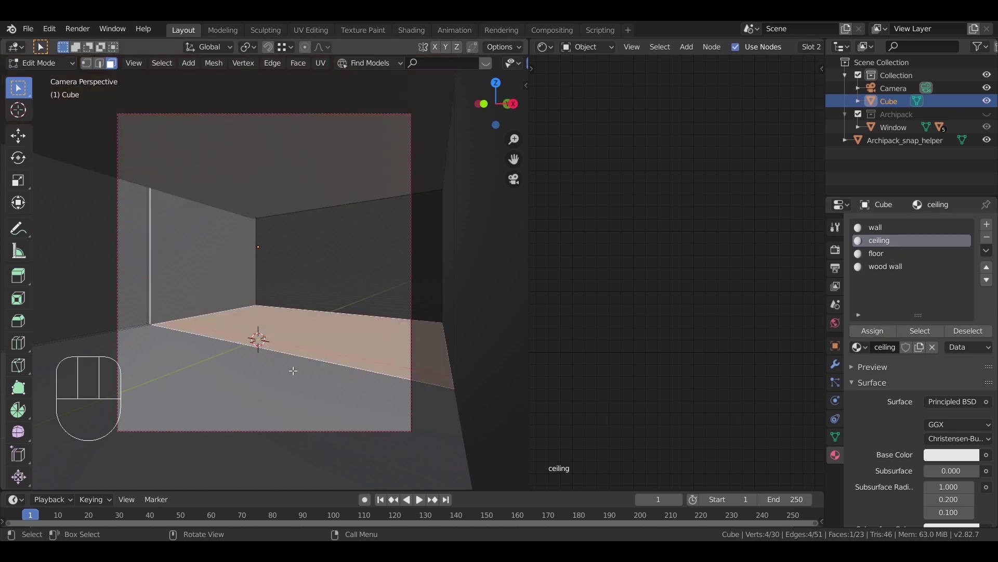
shift+click(295, 368)
click(884, 253)
click(879, 329)
- Assign the wood wall material to the side wall face nearer the camera and its adjoining narrow face, then return to Object Mode in camera view
click(137, 222)
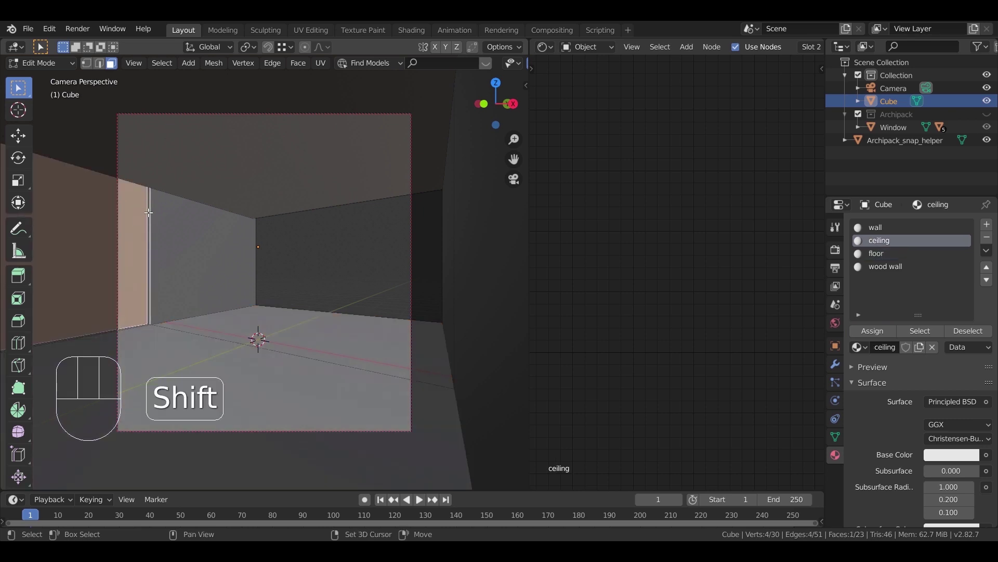
shift+click(150, 250)
middle_drag(156, 266, 218, 290)
scroll(219, 290, up, 3)
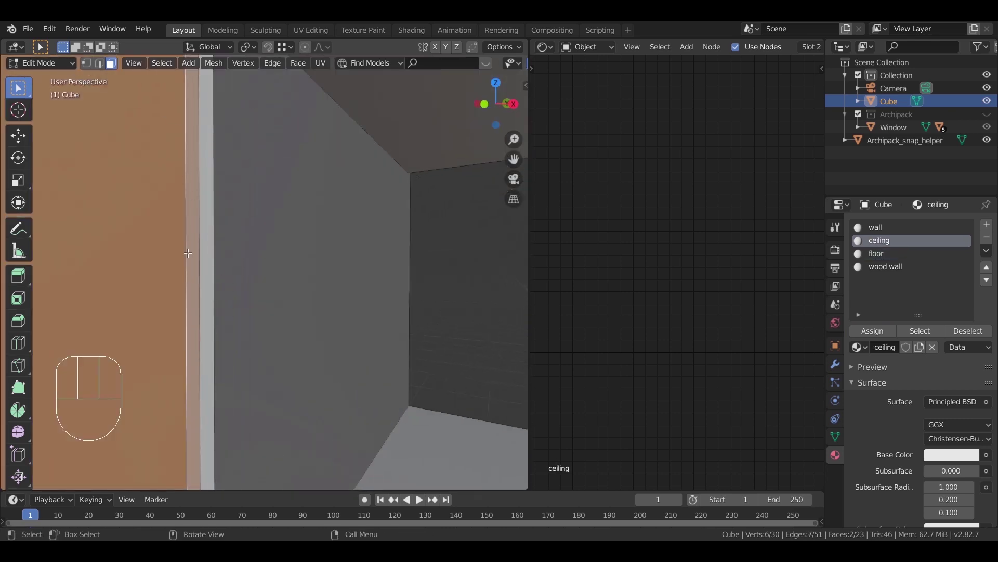
click(891, 265)
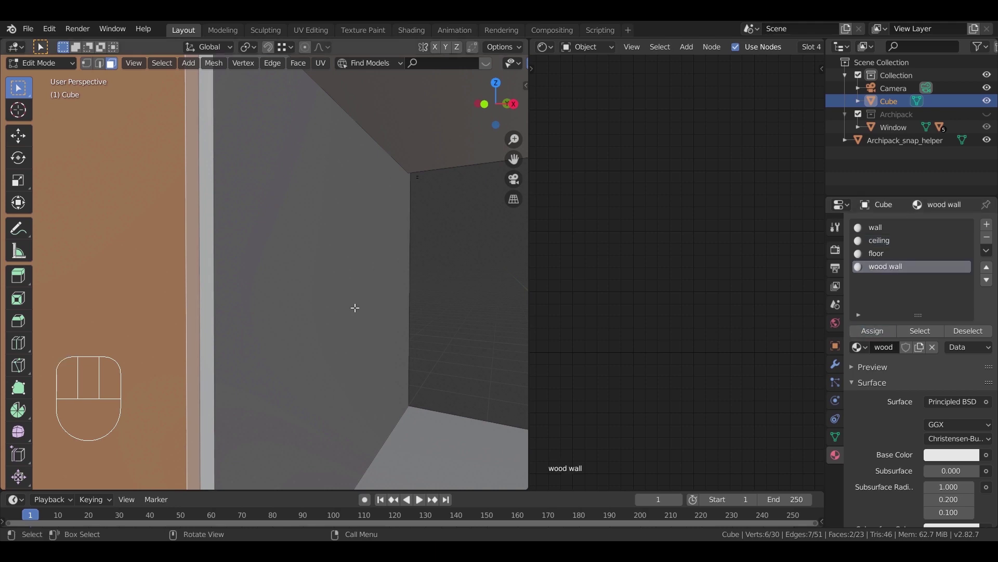
key(KP_Decimal)
key(KP_0)
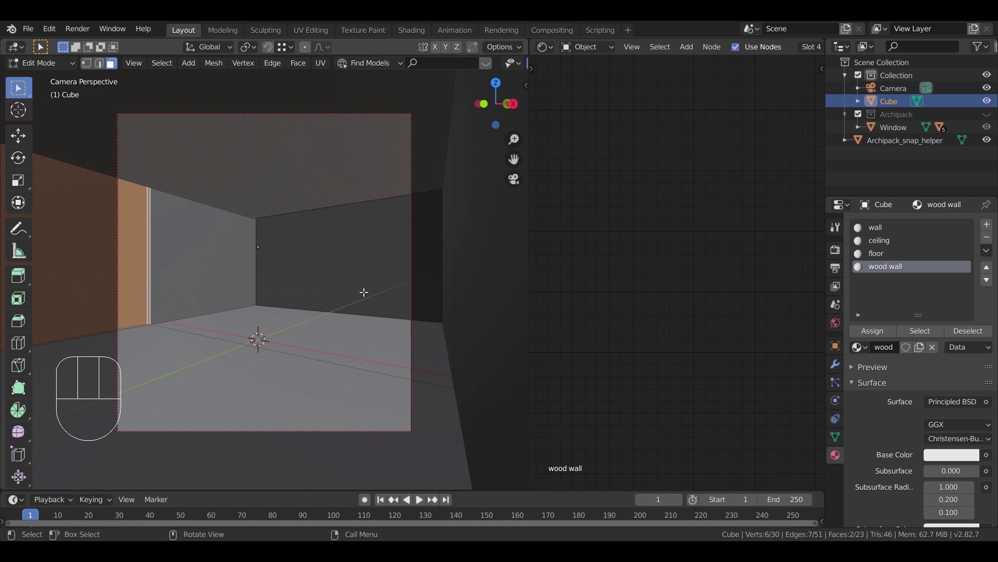
key(Tab)
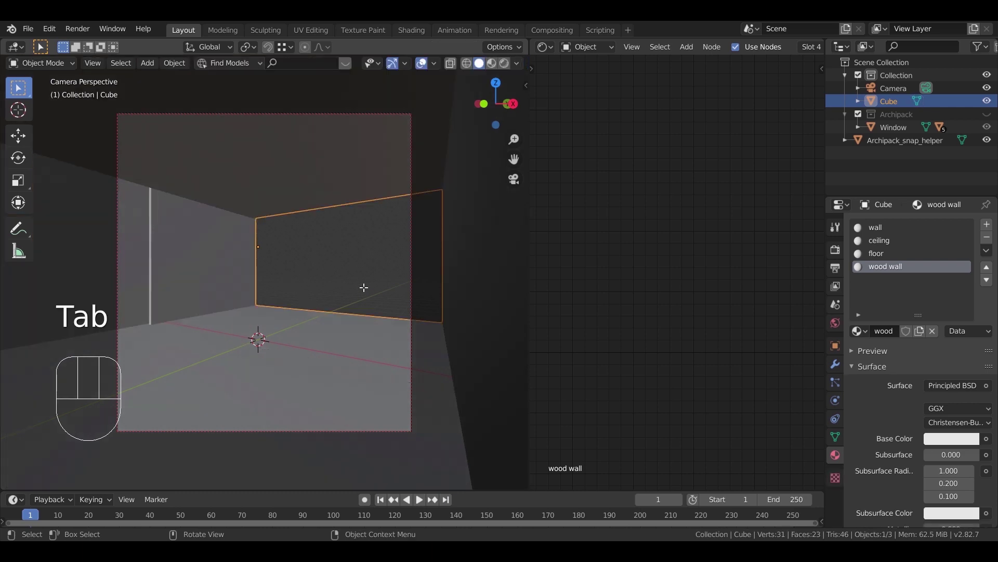
- Re-enable the Archipack collection and switch the viewport to Rendered shading
click(988, 114)
key(z)
click(323, 276)
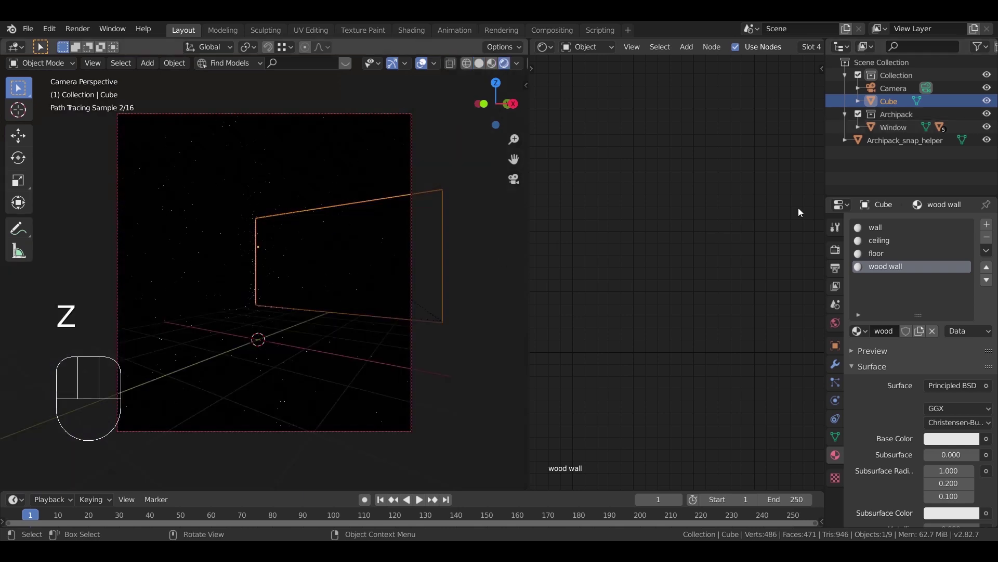
- Select the Archipack window and enable nodes for its Window_glass material
click(910, 114)
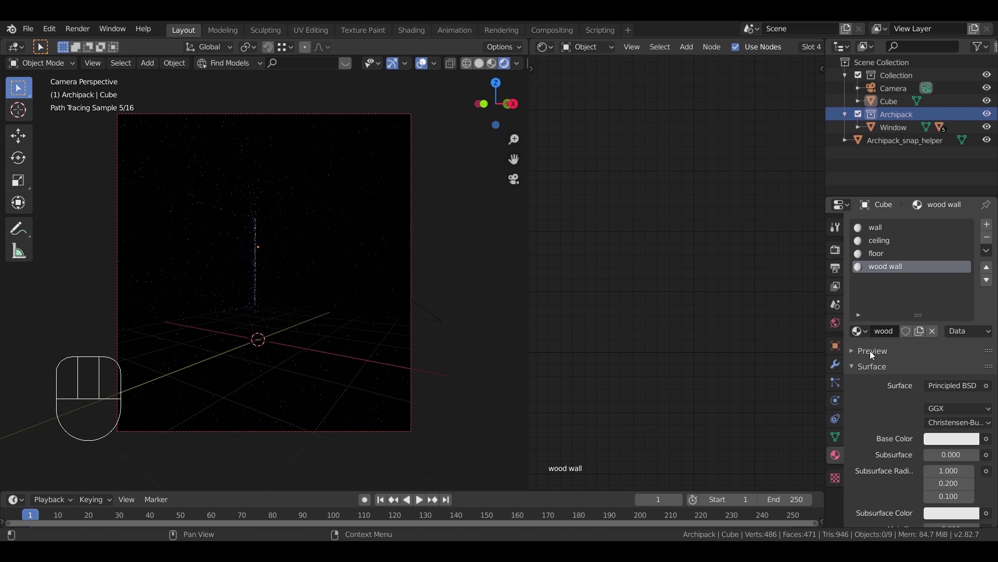
click(894, 127)
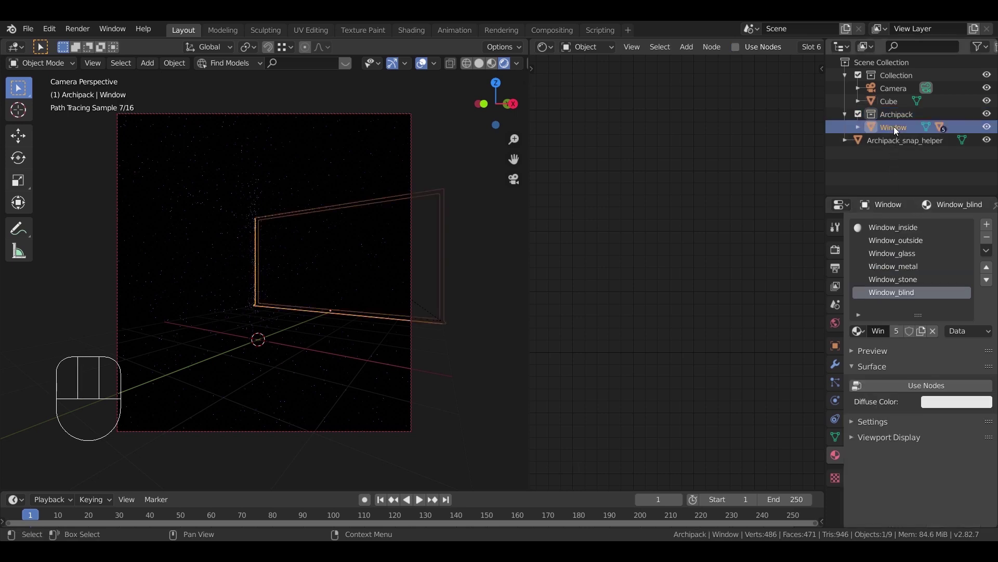
click(907, 250)
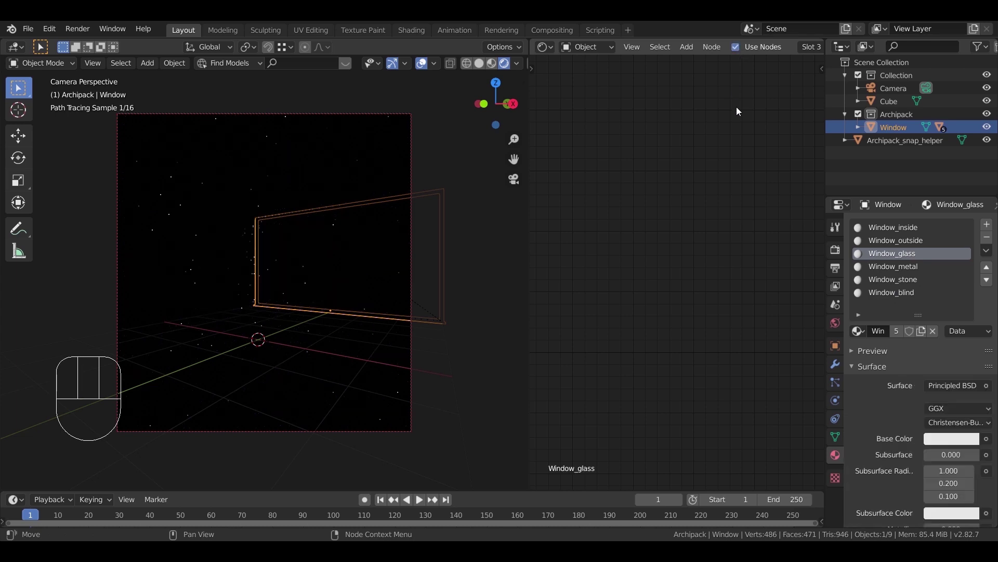
- Replace the Principled BSDF in Window_glass with a Transparent BSDF linked to the Material Output's Surface
click(632, 47)
click(679, 159)
middle_drag(729, 223, 755, 265)
click(679, 187)
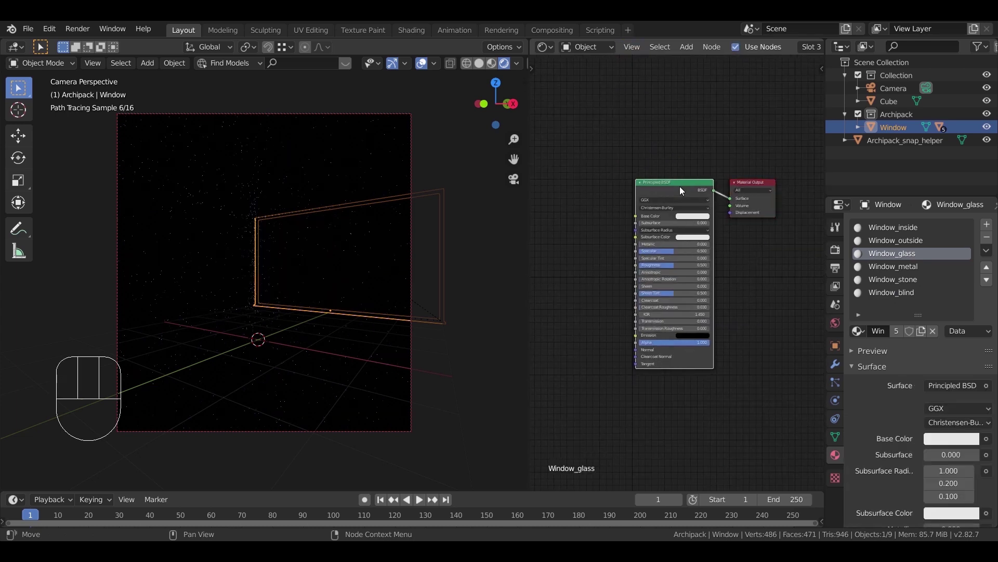
key(x)
key(shift+a)
mouse_move(628, 196)
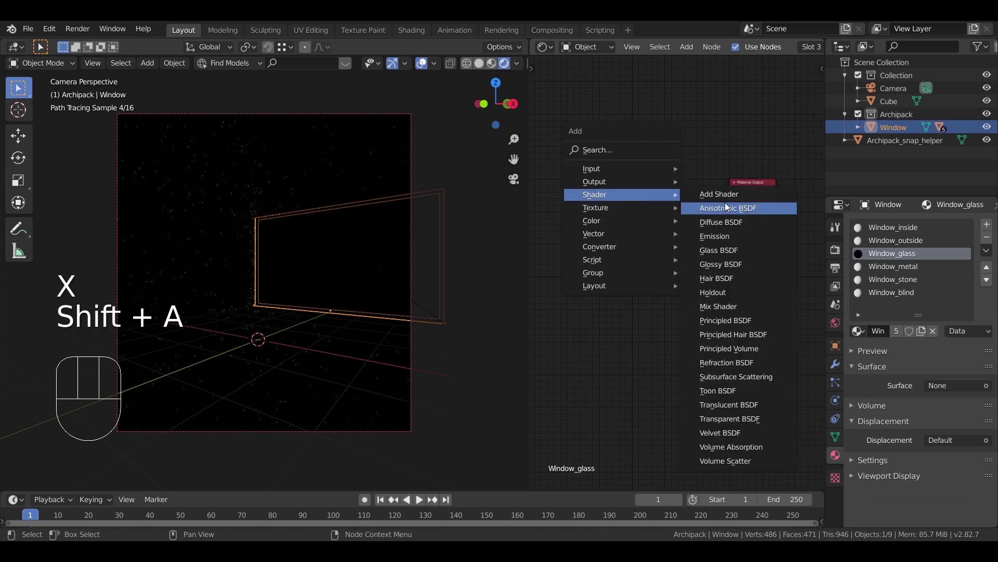
click(763, 420)
click(726, 187)
scroll(725, 188, up, 2)
scroll(725, 187, up, 2)
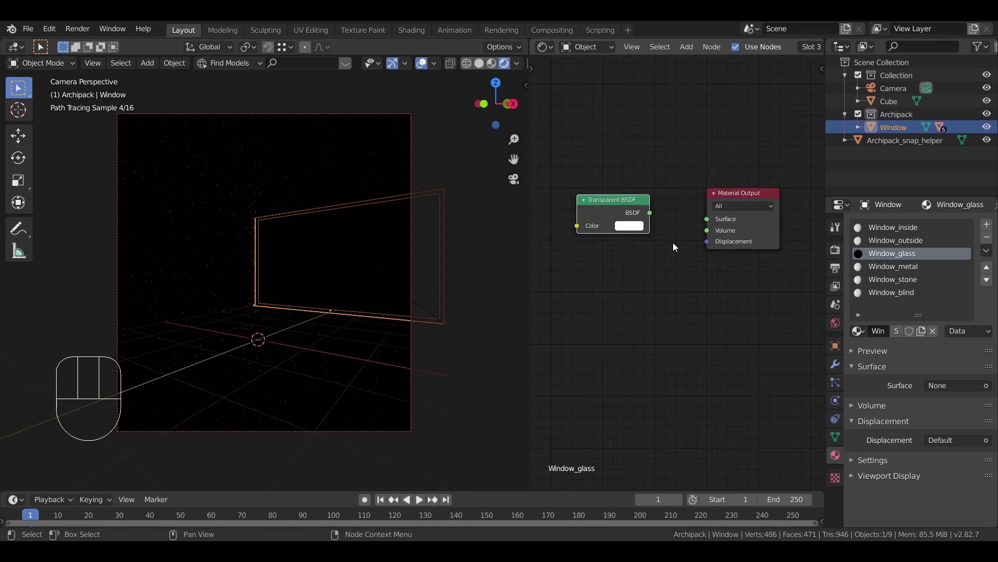
drag(648, 208, 713, 218)
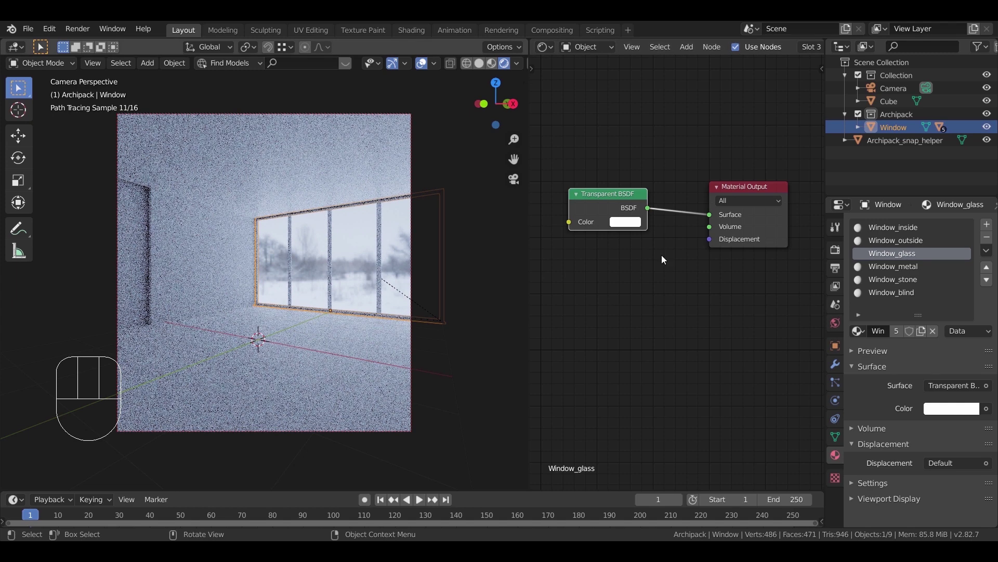
- Enable nodes for the Window_inside material and darken its base color to a dark grey
click(889, 227)
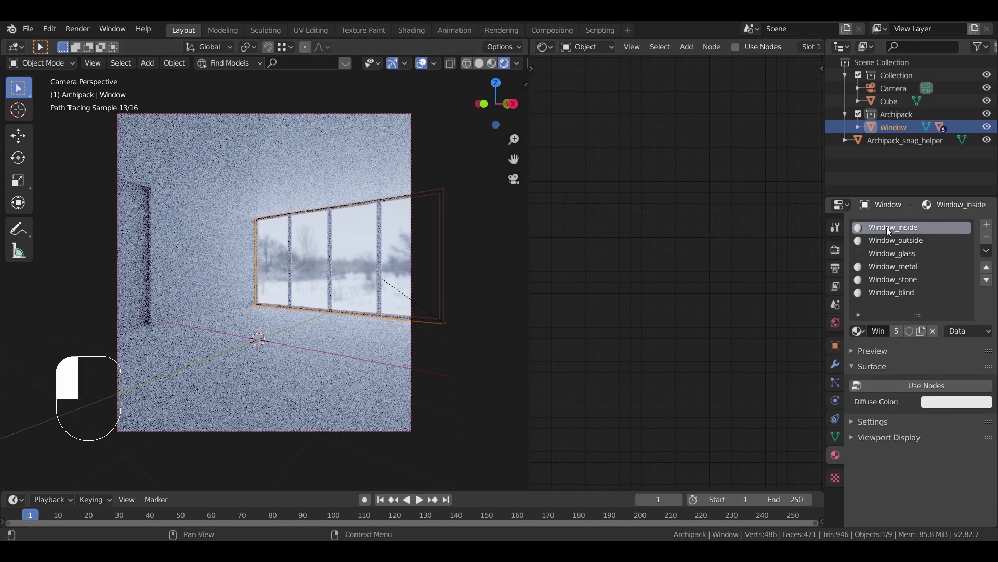
click(736, 46)
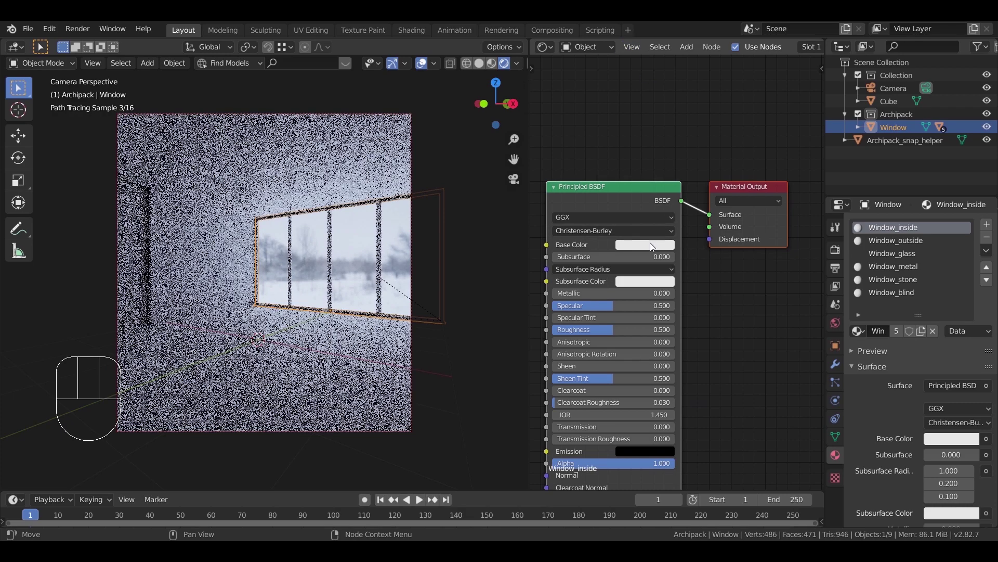
click(650, 242)
drag(707, 116, 712, 162)
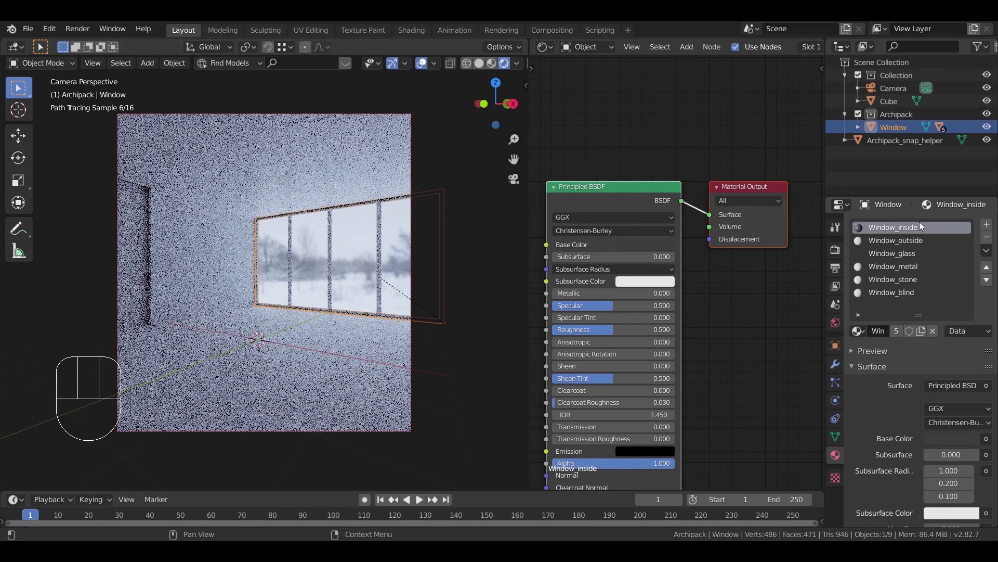
- Enable nodes for the Window_outside material and set its base color to grey with a value of 0.451
click(925, 240)
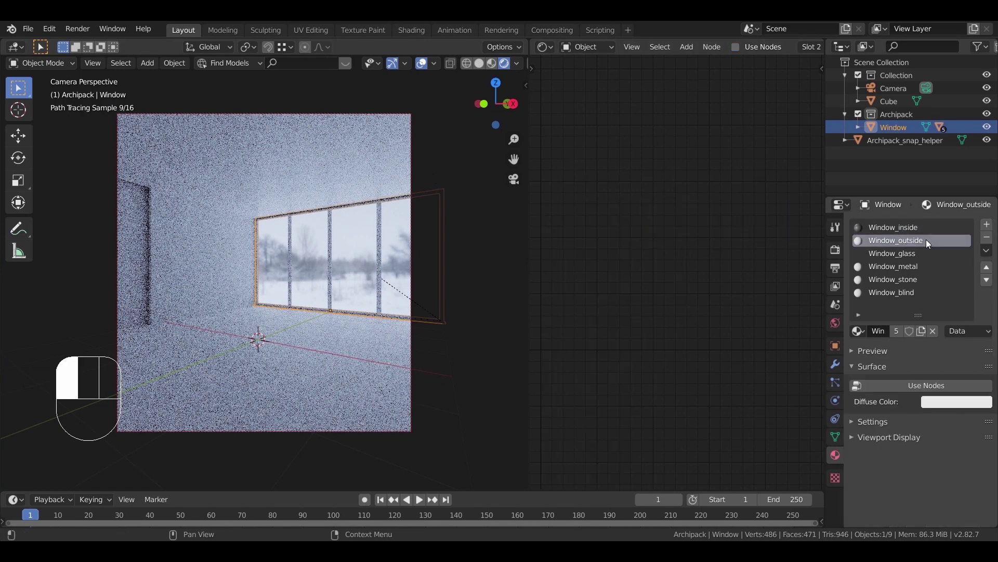
click(653, 245)
click(707, 137)
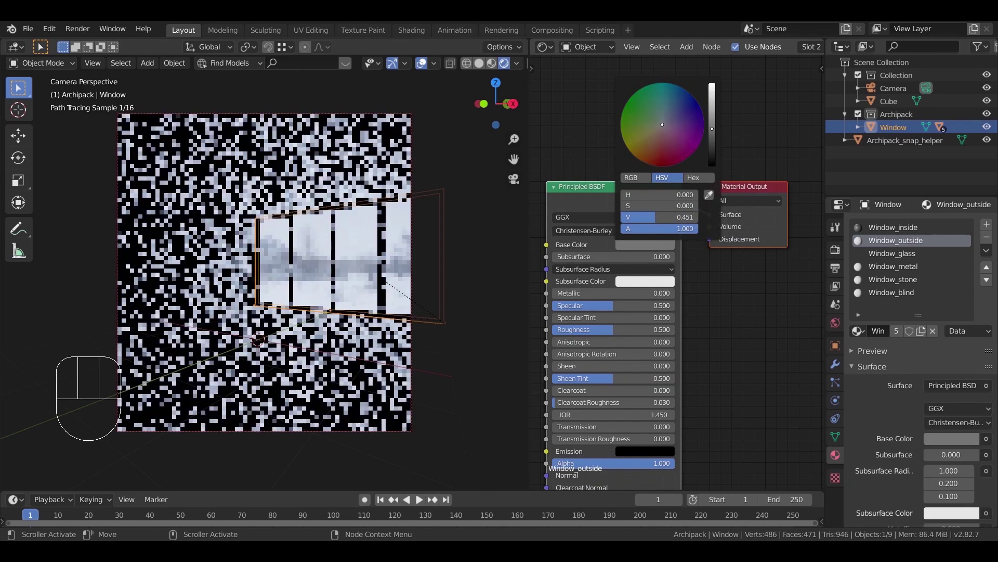
- Darken the Window_outside base color further while viewing a window panel's frame close up in Material Preview
key(z)
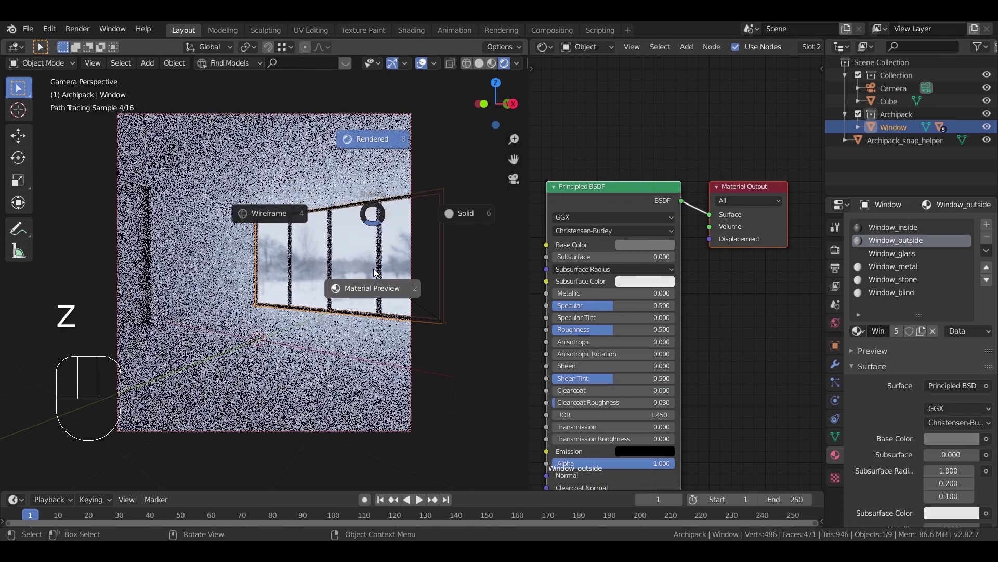
click(373, 269)
middle_drag(382, 273, 382, 276)
scroll(410, 276, up, 3)
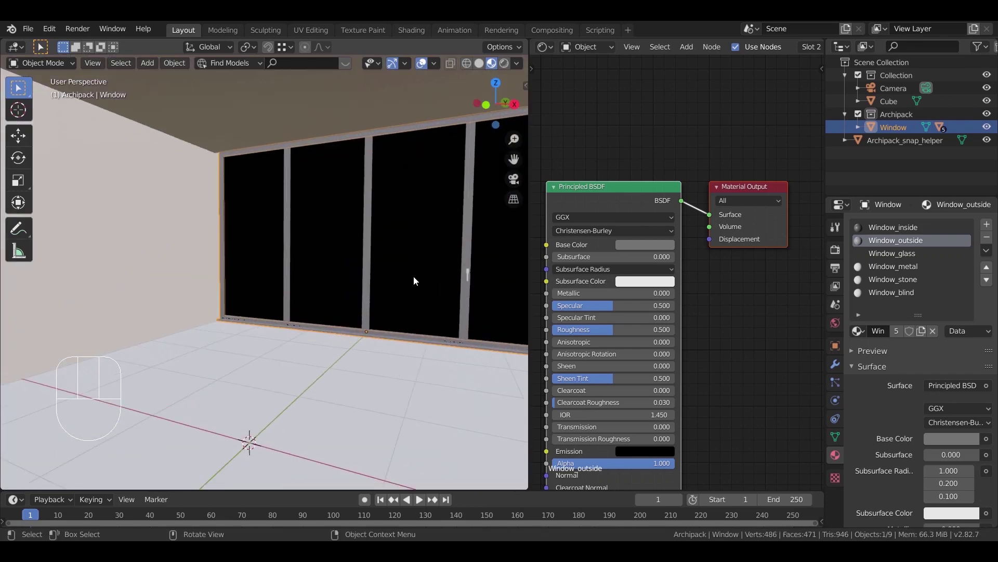
shift+middle_drag(445, 276, 192, 380)
click(408, 146)
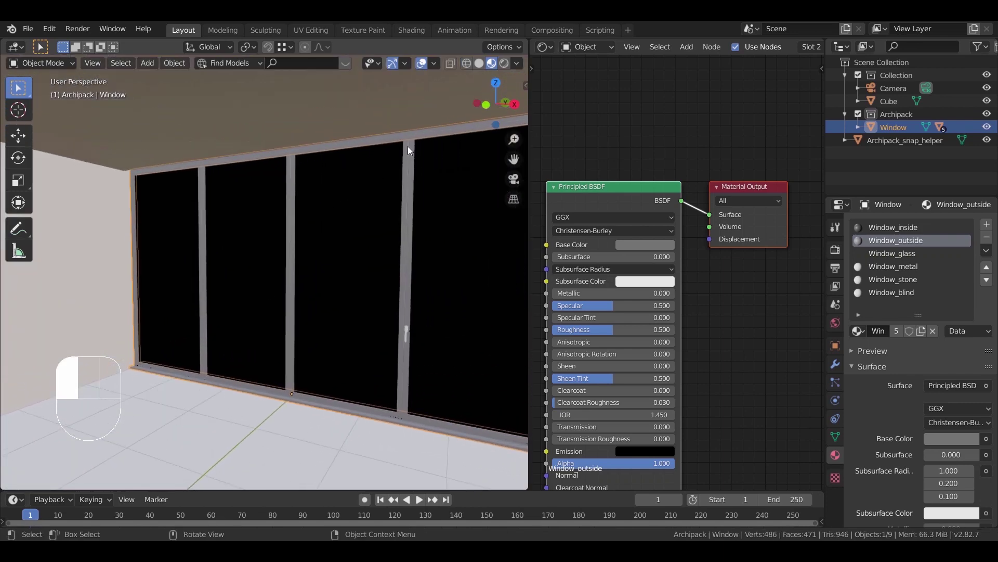
key(KP_Decimal)
middle_drag(243, 214, 328, 249)
click(890, 238)
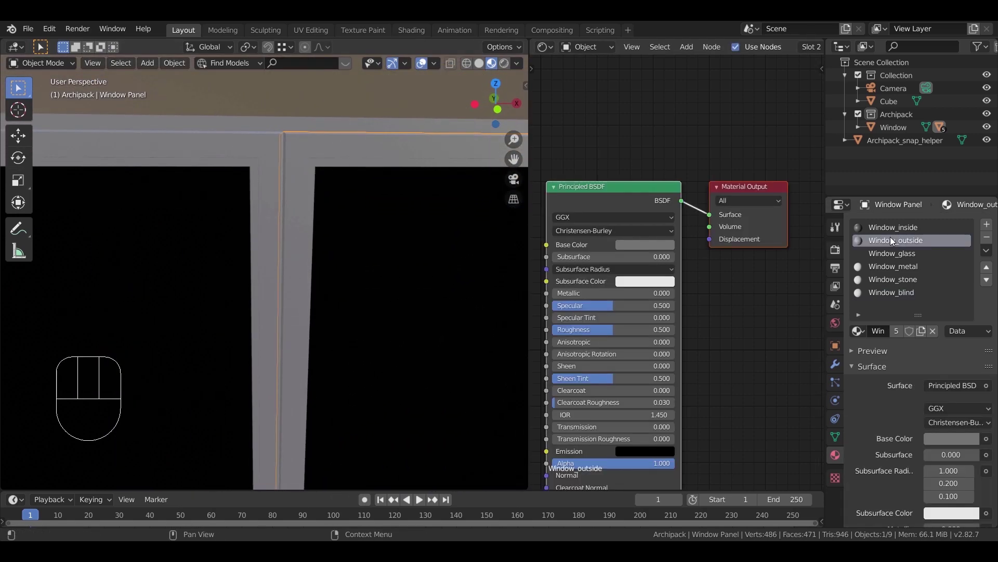
click(661, 245)
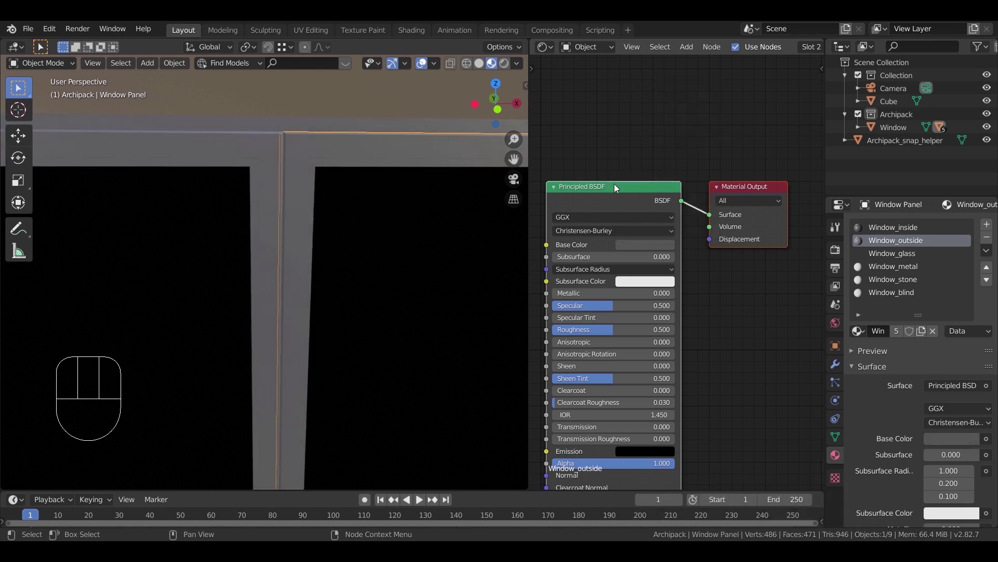
- Replace the Principled BSDF in Window_outside with a Glossy BSDF of color value 0.423, linked to the Surface output
click(635, 193)
key(x)
key(shift+a)
mouse_move(613, 216)
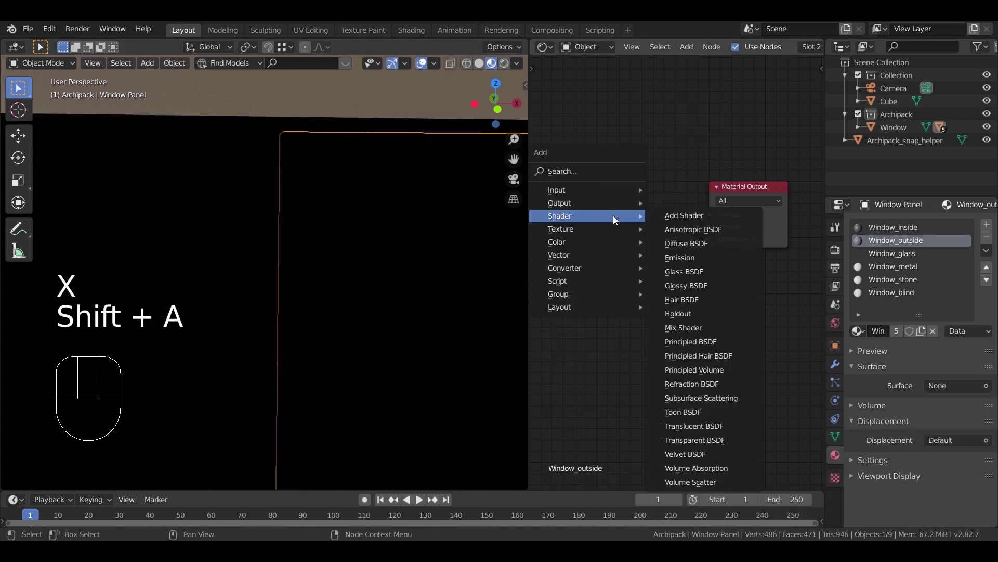
click(692, 286)
click(589, 173)
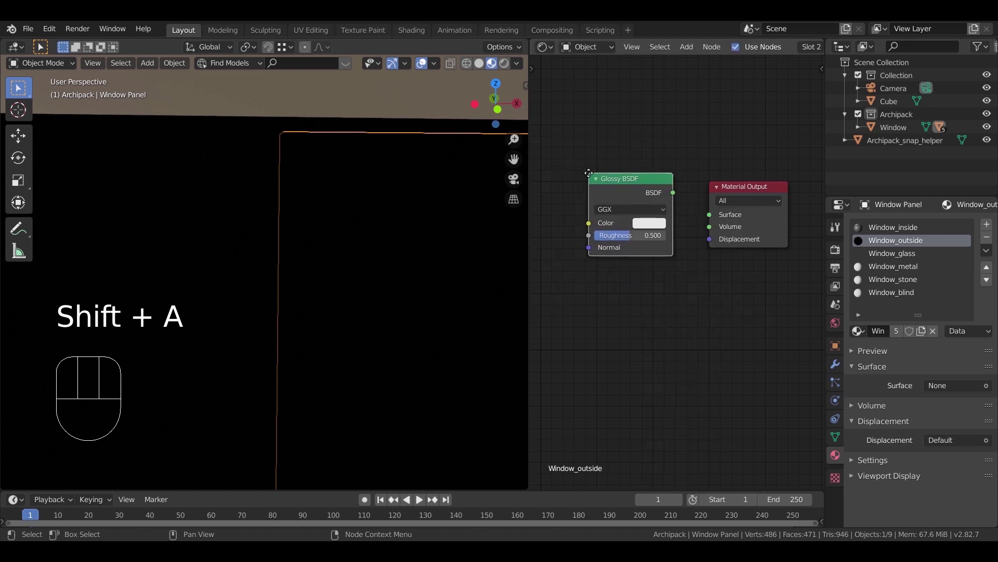
click(655, 224)
drag(730, 72, 730, 115)
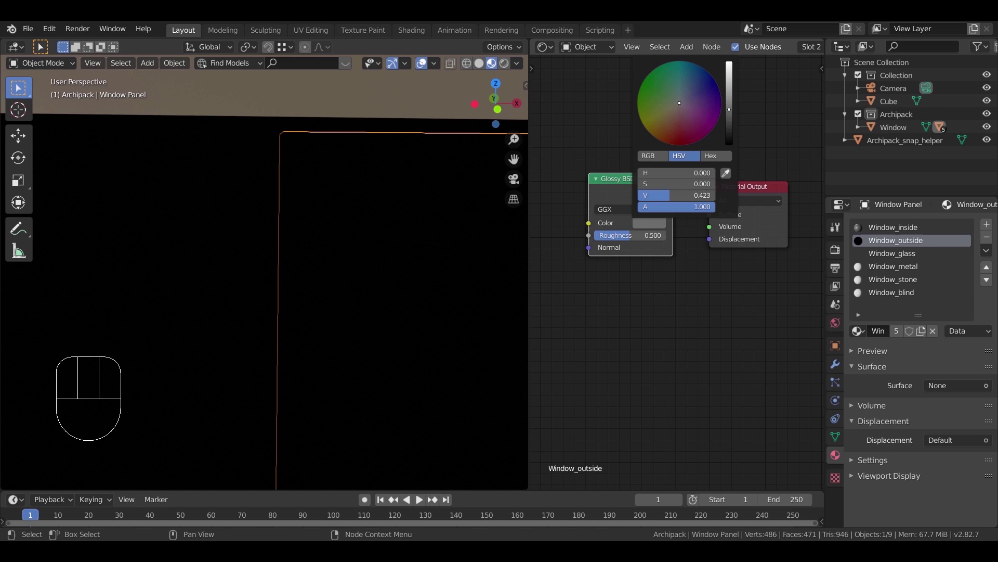
drag(673, 193, 706, 213)
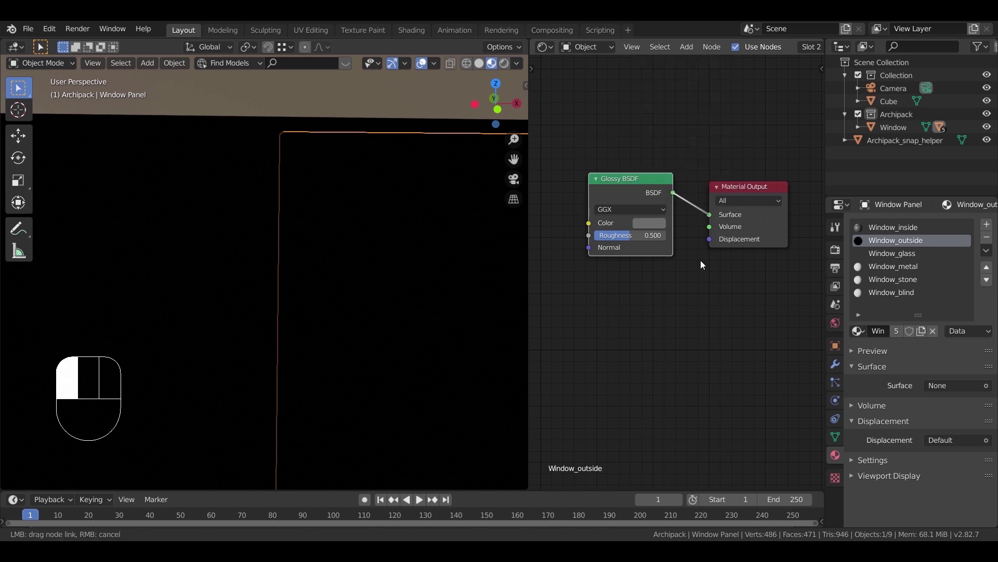
drag(700, 265, 700, 285)
- Set the Glossy BSDF roughness to 0.2 and show the camera view in Rendered shading
click(624, 235)
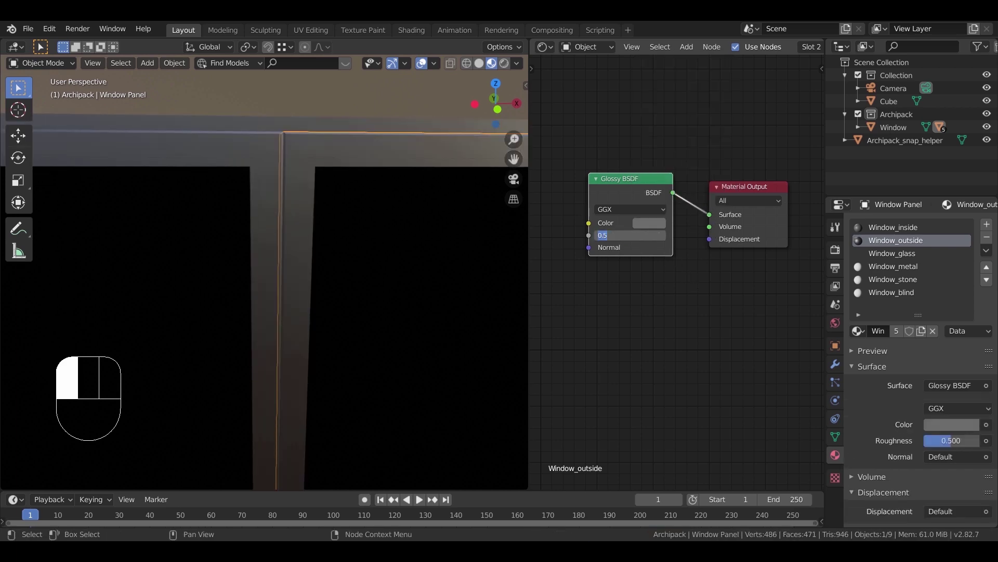
text(0.2)
key(Return)
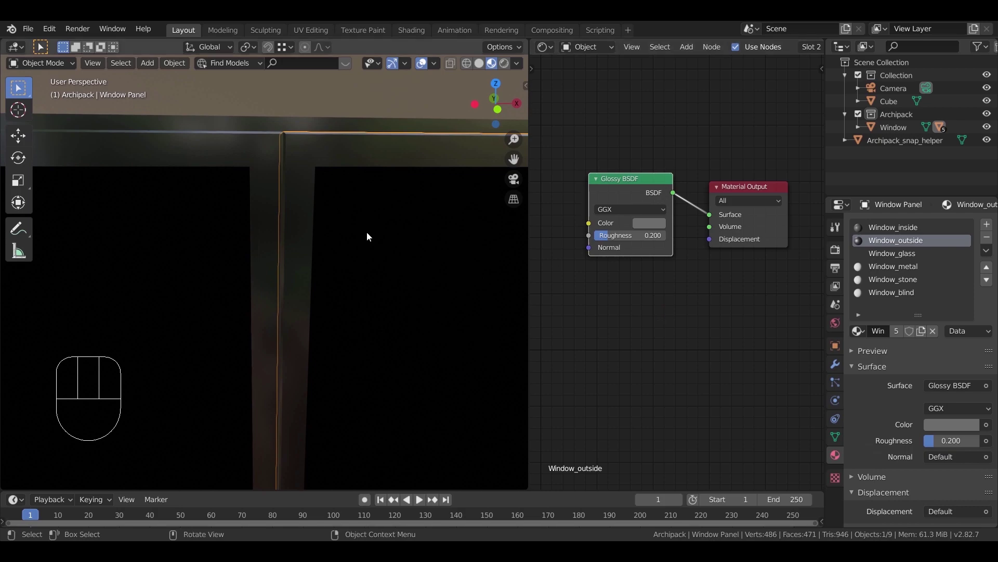
key(KP_0)
key(z)
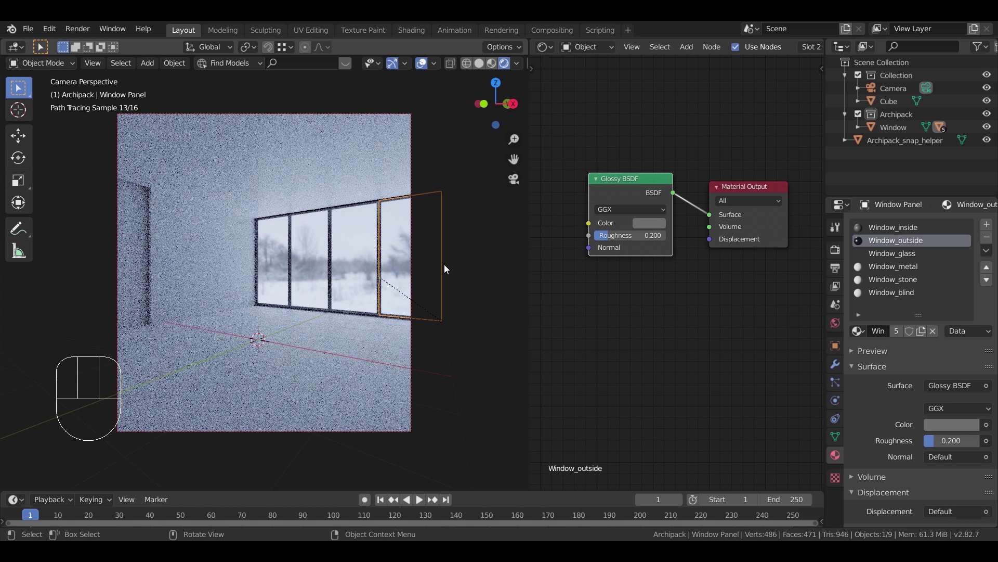
- Remove the Handle_outside slot from the window handle and use the Window_outside material in its remaining slot
key(z)
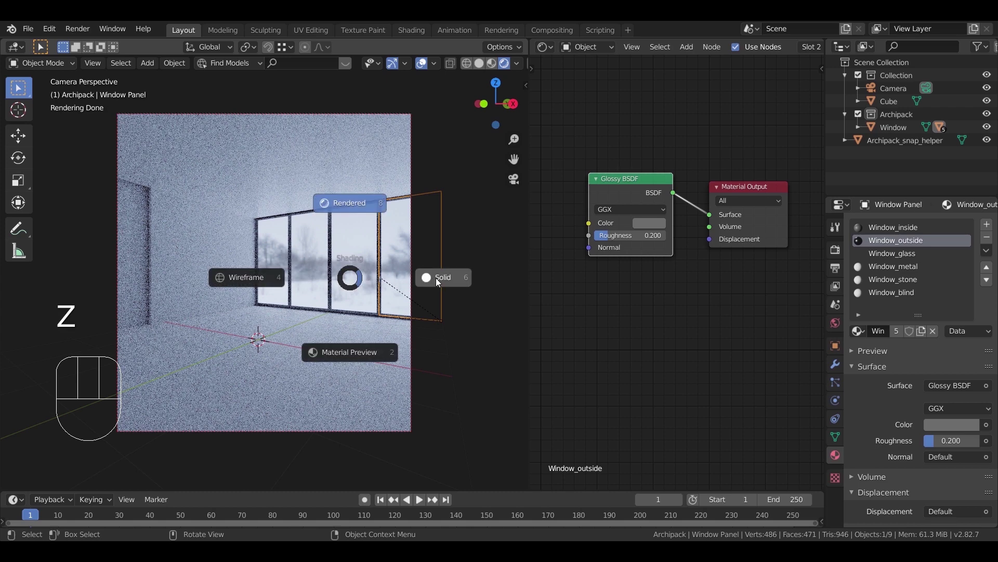
click(437, 277)
mouse_move(394, 269)
middle_down()
mouse_move(430, 289)
mouse_move(338, 291)
mouse_move(397, 277)
middle_up()
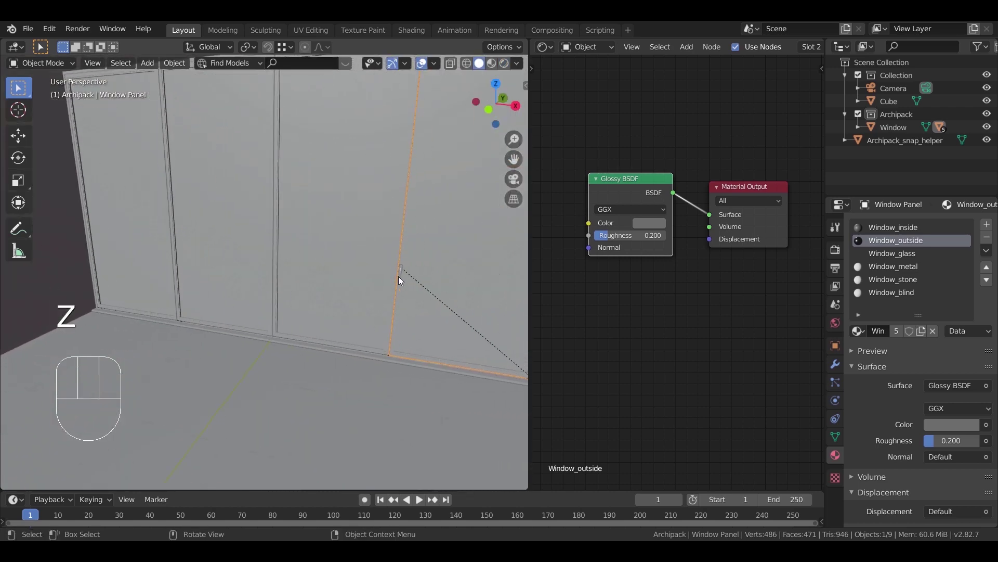
click(400, 272)
key(KP_Decimal)
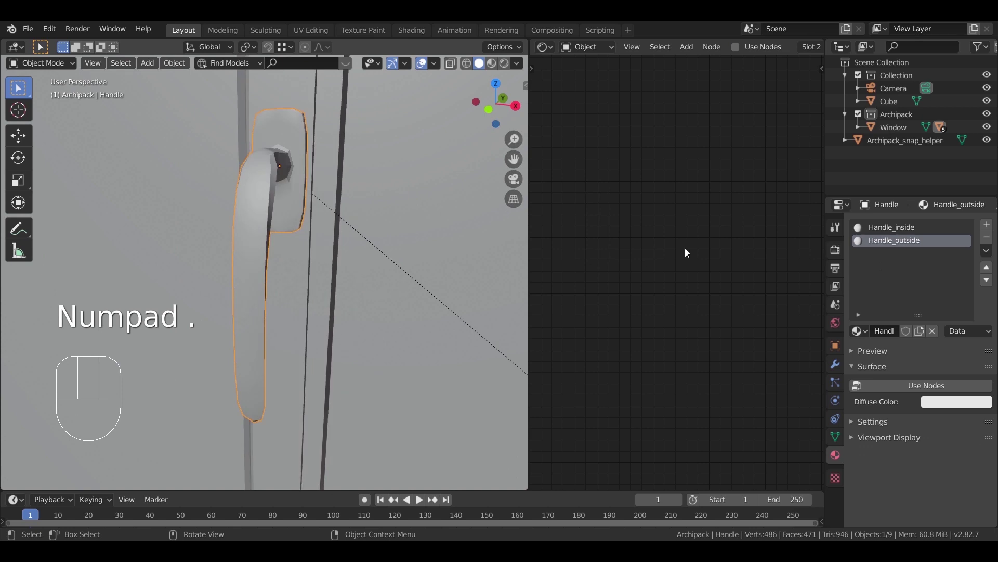
click(991, 237)
click(860, 331)
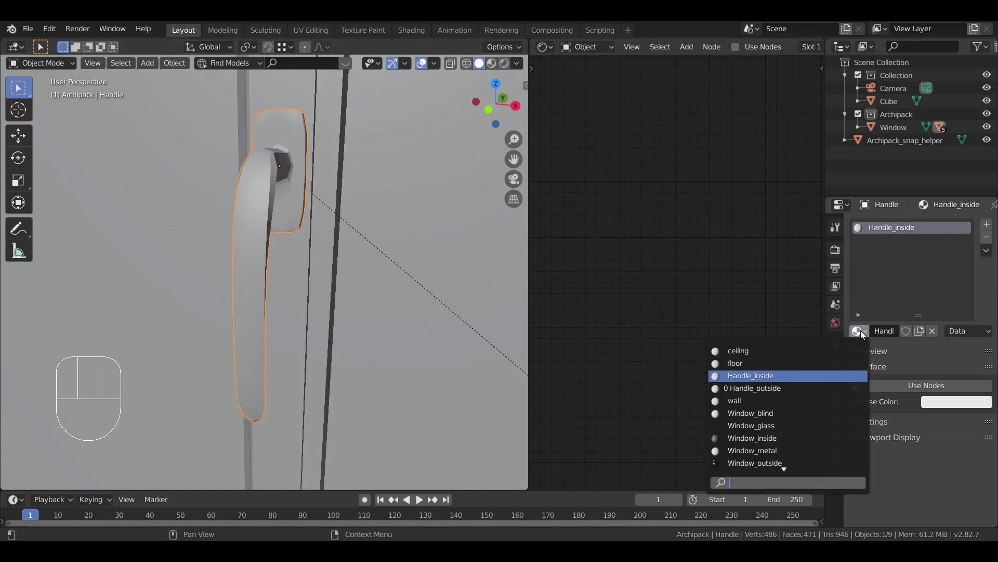
click(764, 462)
- Switch to Material Preview shading to check the handle, and return to the camera view
scroll(351, 267, down, 5)
key(z)
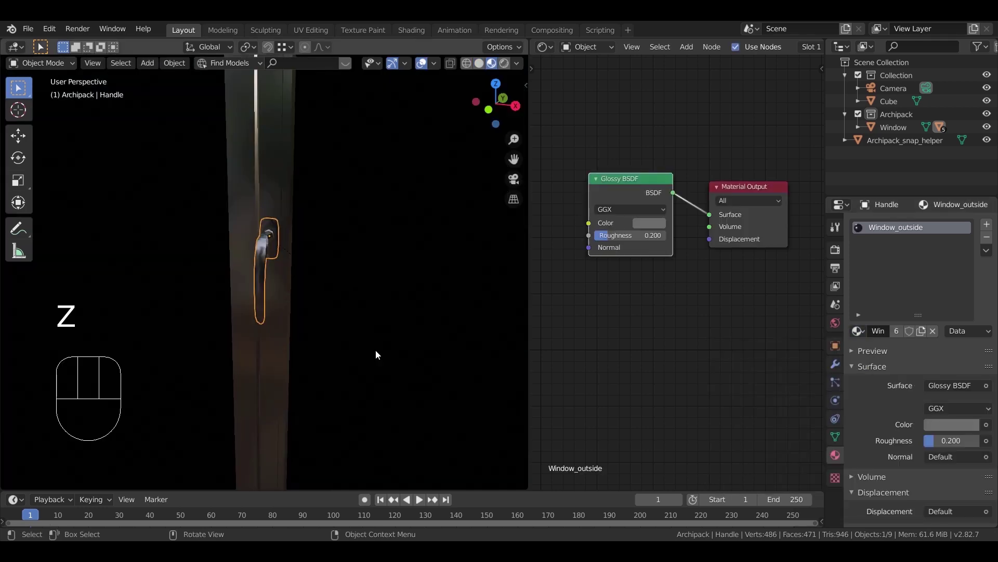
scroll(398, 318, down, 6)
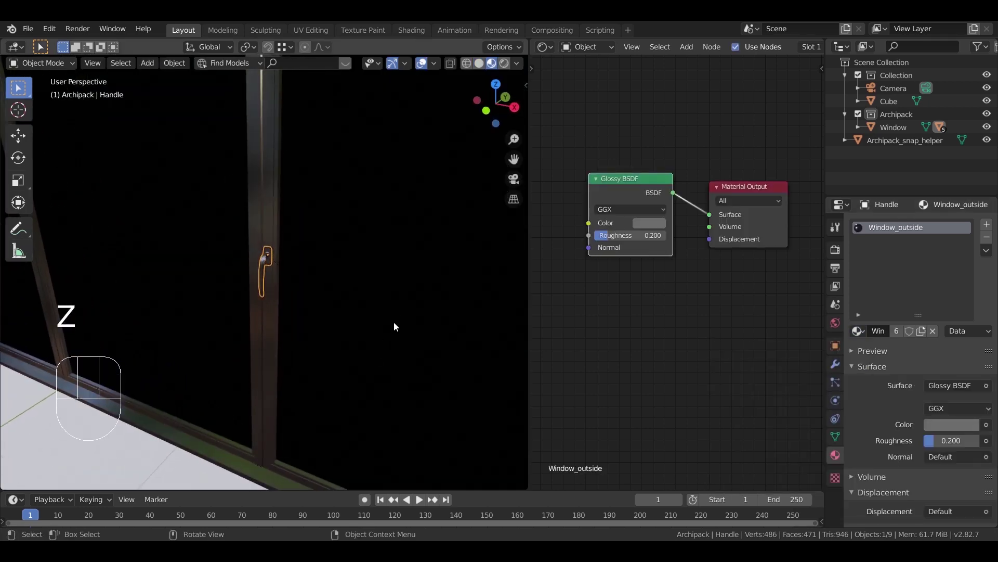
key(KP_0)
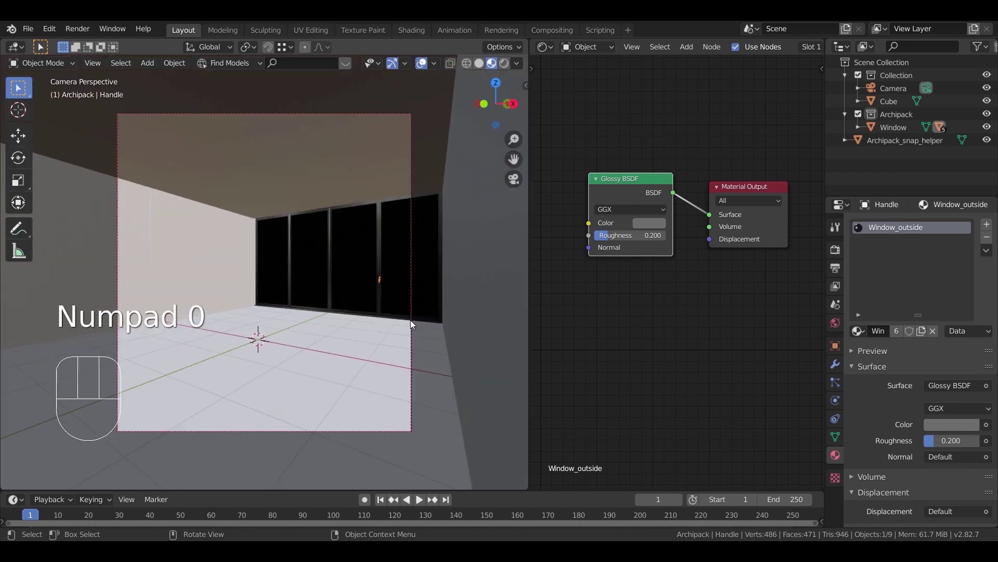
- In Edit Mode on the room cube, clear the face selection and select all faces assigned to the wall material
click(342, 349)
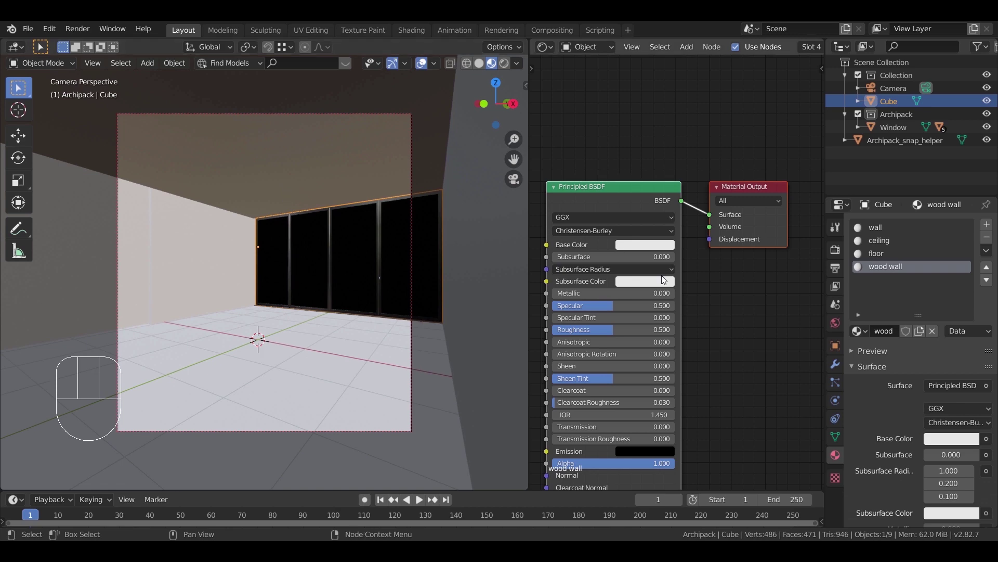
click(890, 228)
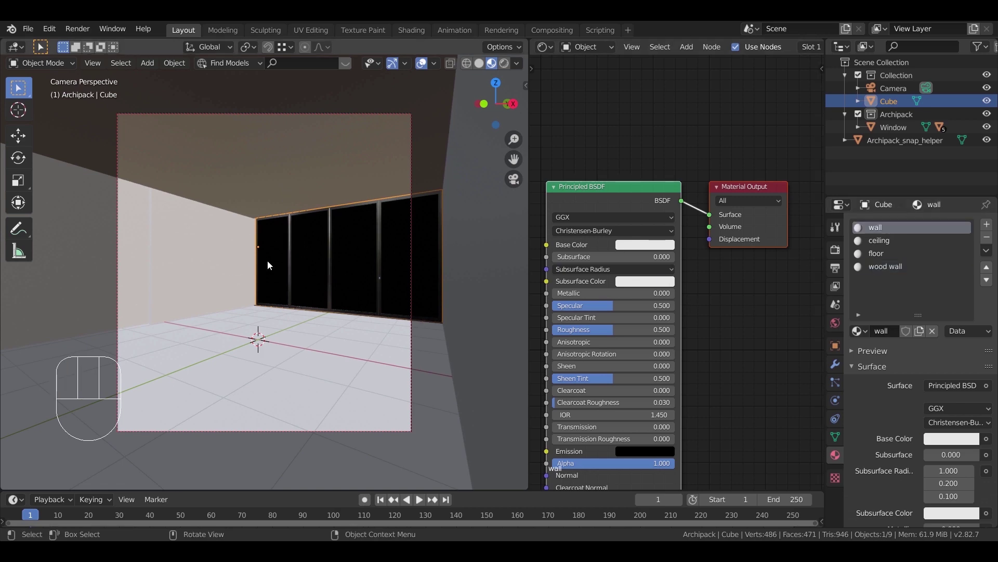
key(Tab)
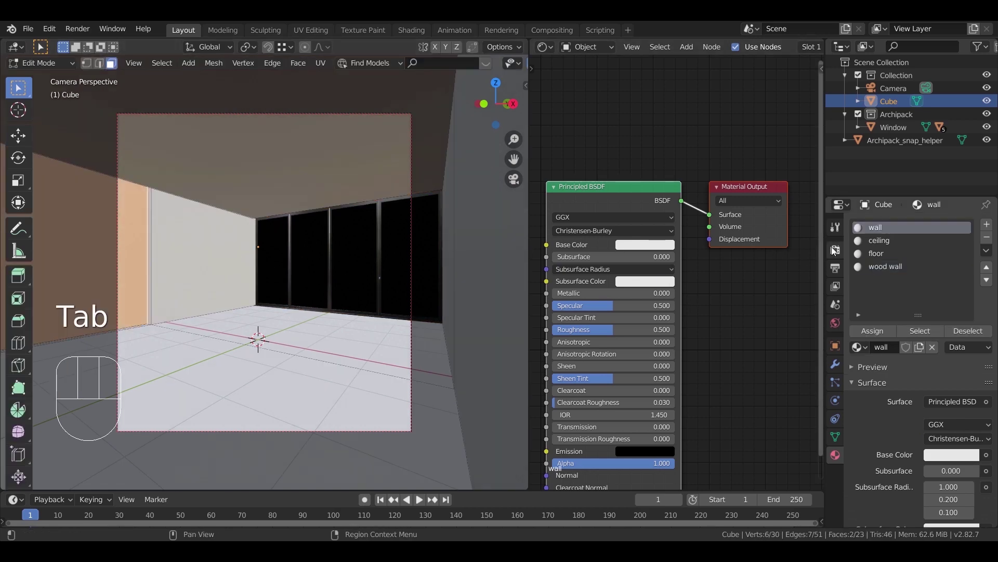
click(160, 64)
click(179, 89)
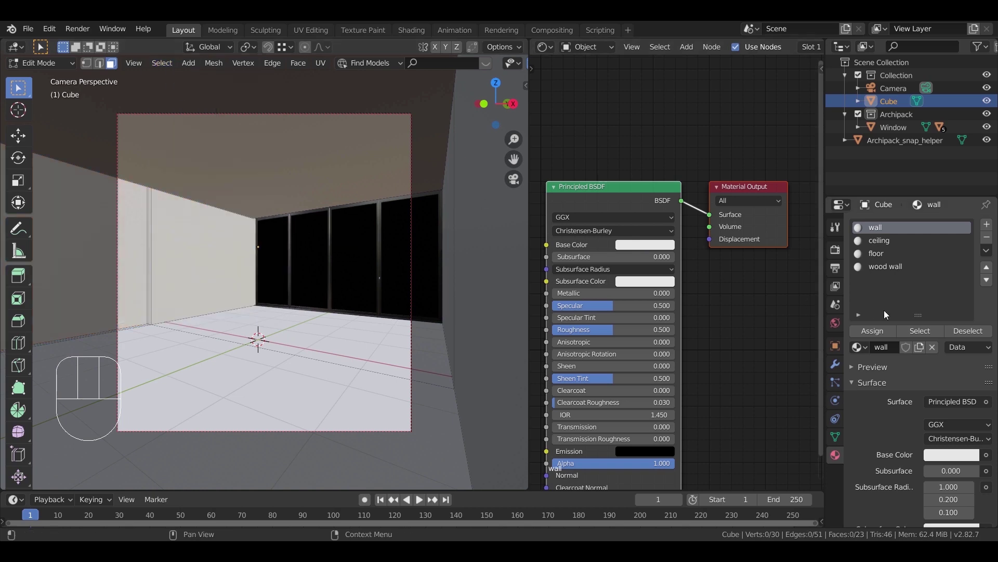
click(911, 329)
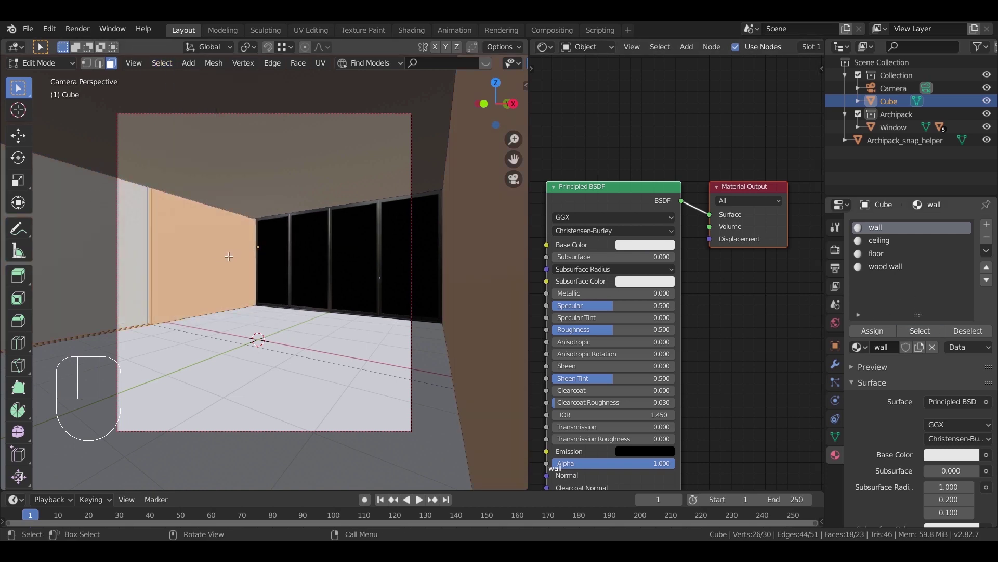
- Add an Image Texture node to the wall material, placed ahead of the Principled BSDF
middle_drag(525, 244, 627, 223)
key(shift+a)
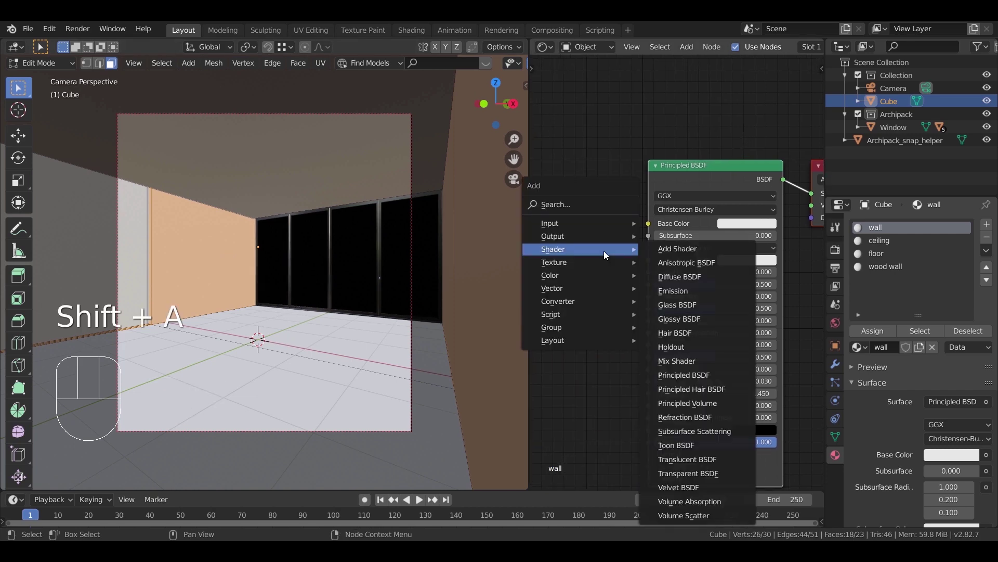
mouse_move(597, 260)
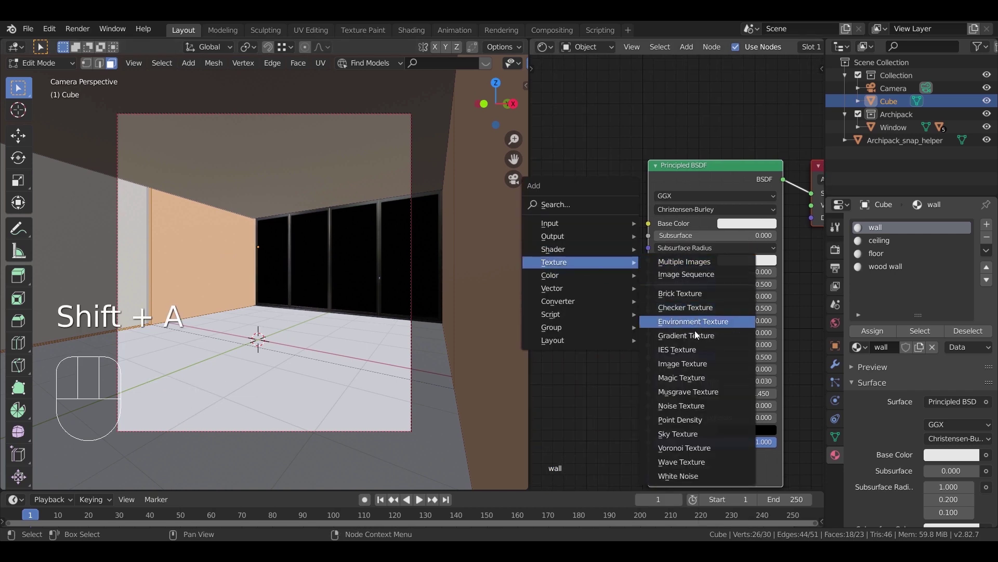
click(688, 360)
click(543, 194)
middle_drag(599, 115, 697, 150)
scroll(697, 150, down, 3)
drag(705, 216, 650, 210)
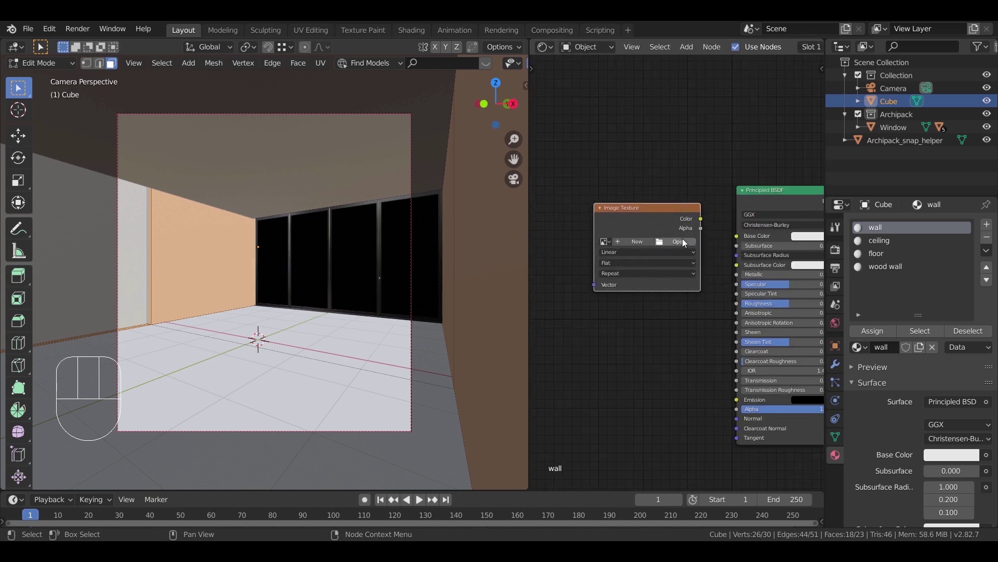
- Load ConcreteBare0160_4_L.jpg from the Maps\Concrete folder into the Image Texture node and link its Color to Base Color
click(682, 239)
click(223, 299)
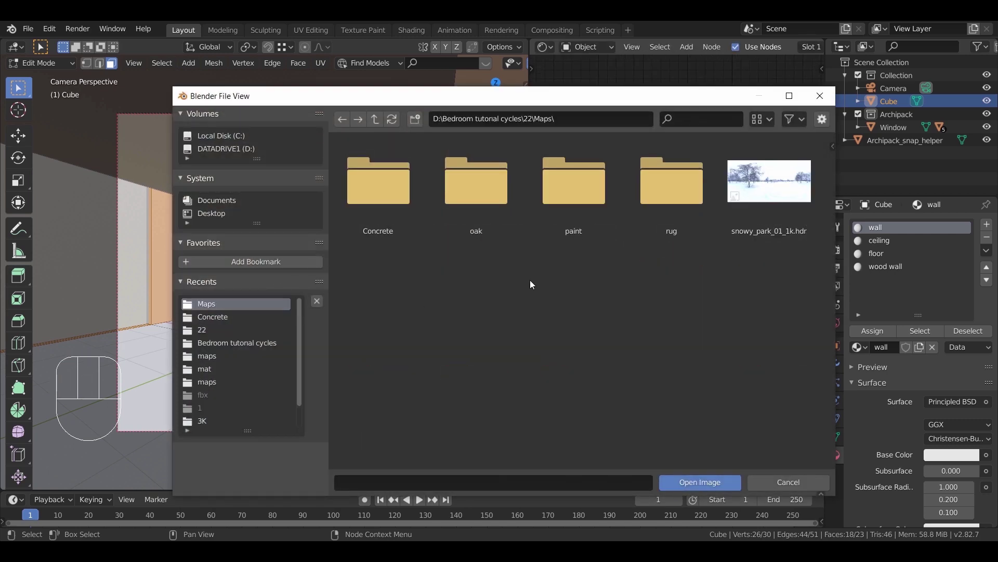
double_click(393, 201)
double_click(494, 212)
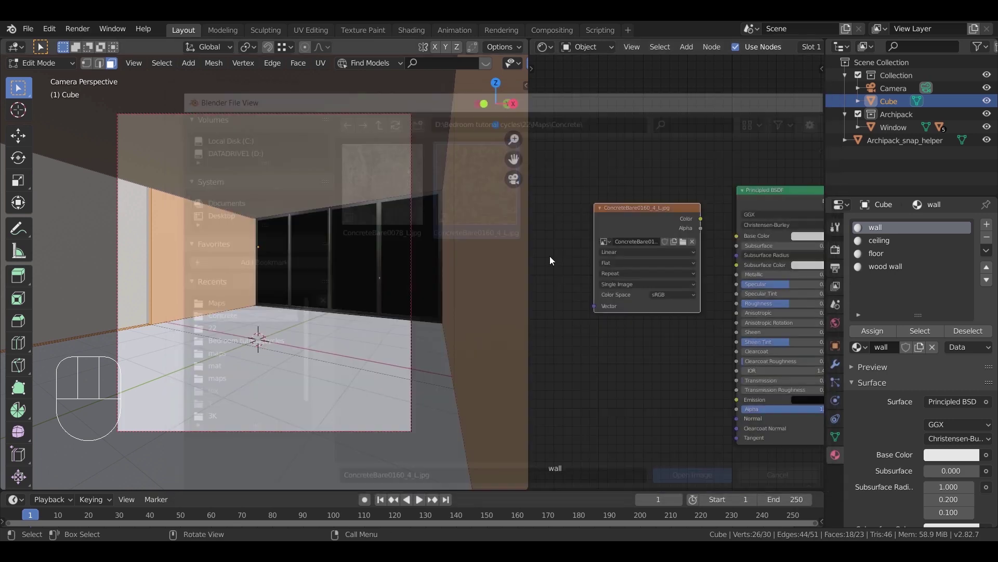
drag(659, 235, 720, 254)
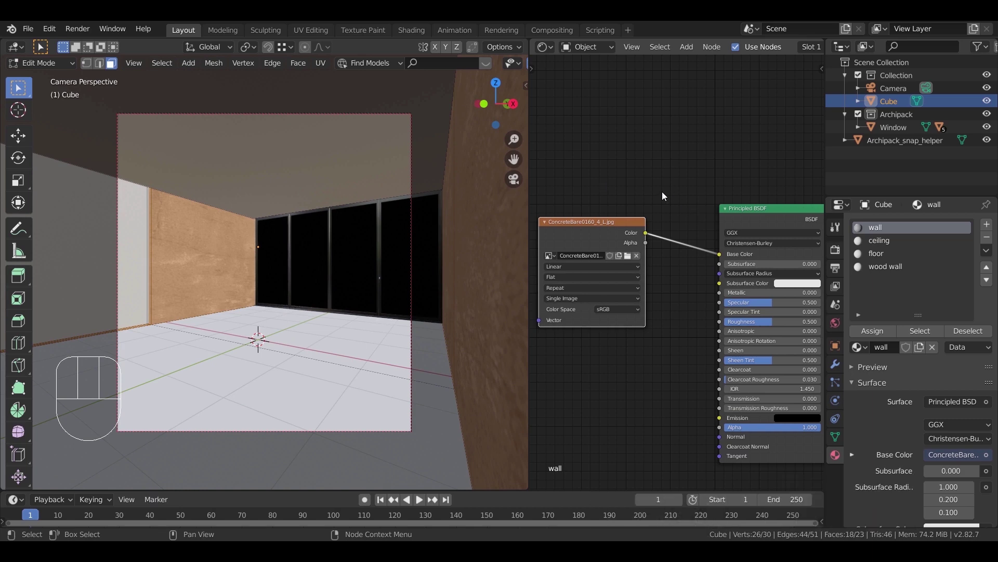
middle_drag(604, 198, 666, 193)
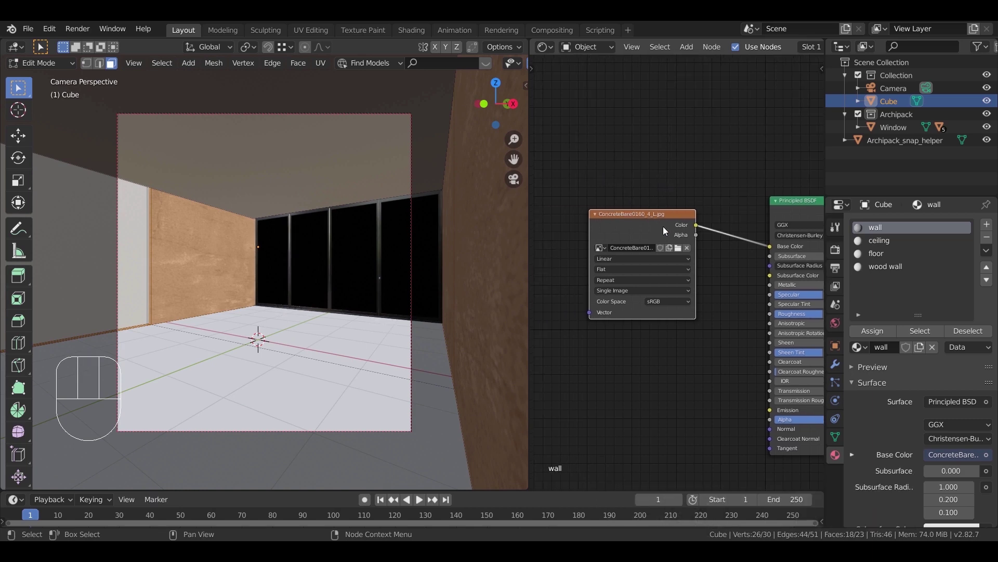
- Replace the wall texture image with ConcreteBare0078_L.jpg and move its node closer to the Principled BSDF
click(678, 248)
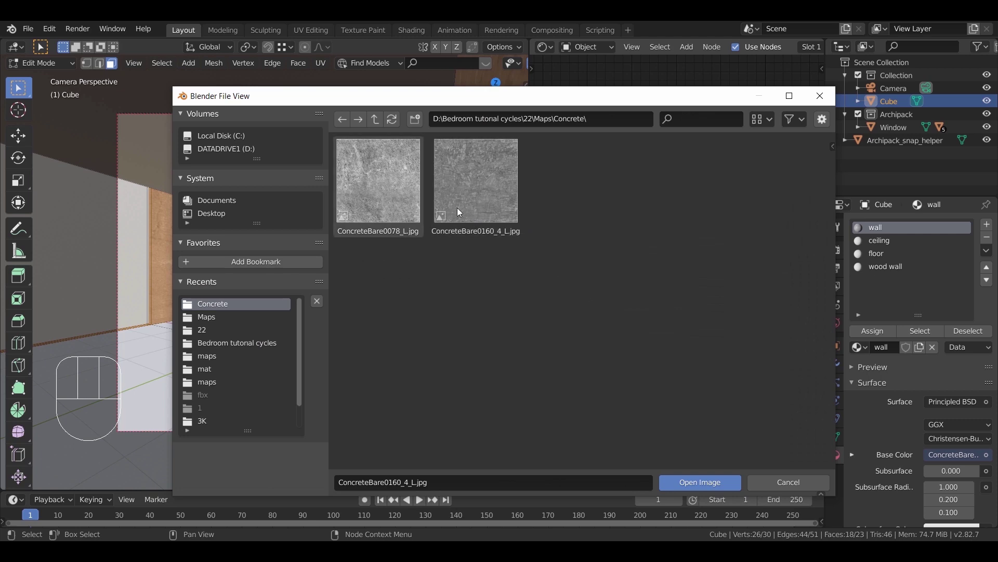
double_click(399, 210)
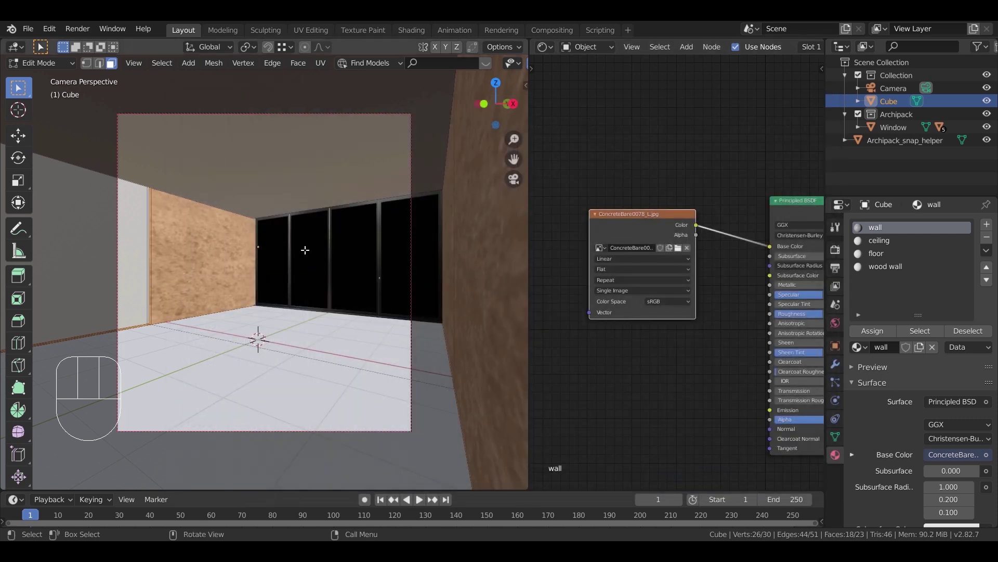
drag(635, 215, 670, 201)
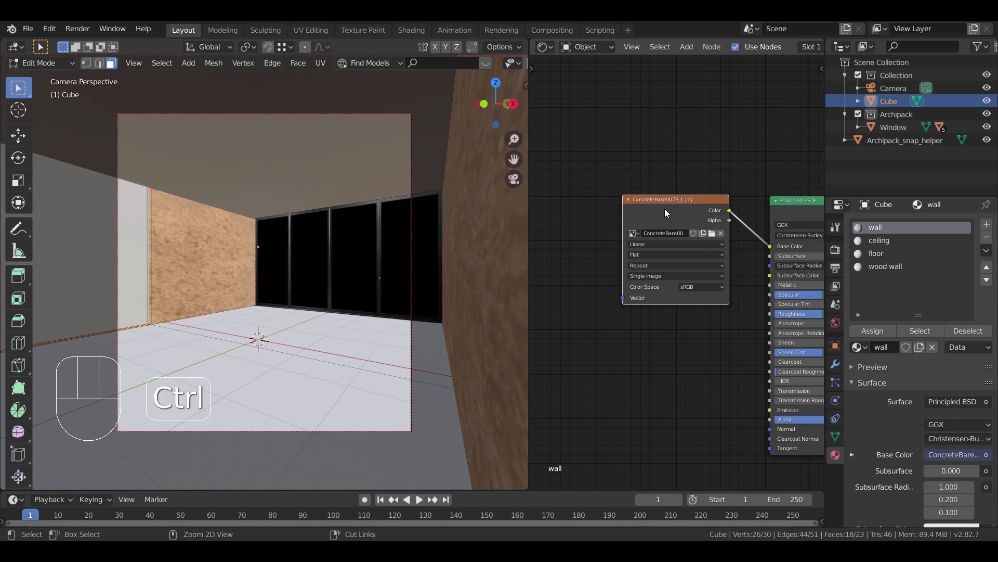
- Add Texture Coordinate and Mapping nodes to the concrete texture and set the Mapping scale to 8 on X, Y and Z
key(ctrl+t)
middle_drag(656, 166, 784, 146)
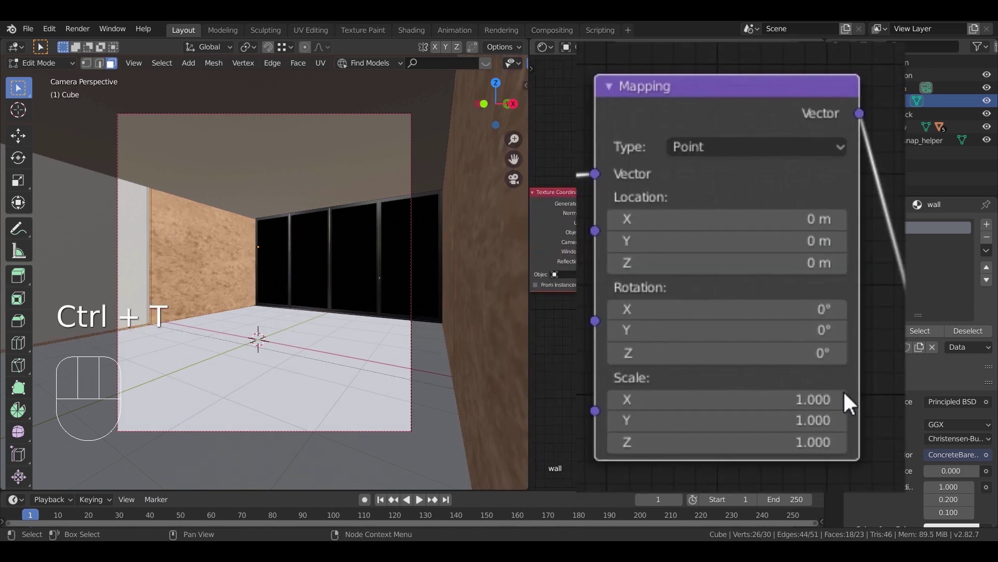
click(789, 399)
text(8)
key(Return)
click(769, 419)
text(8)
key(Return)
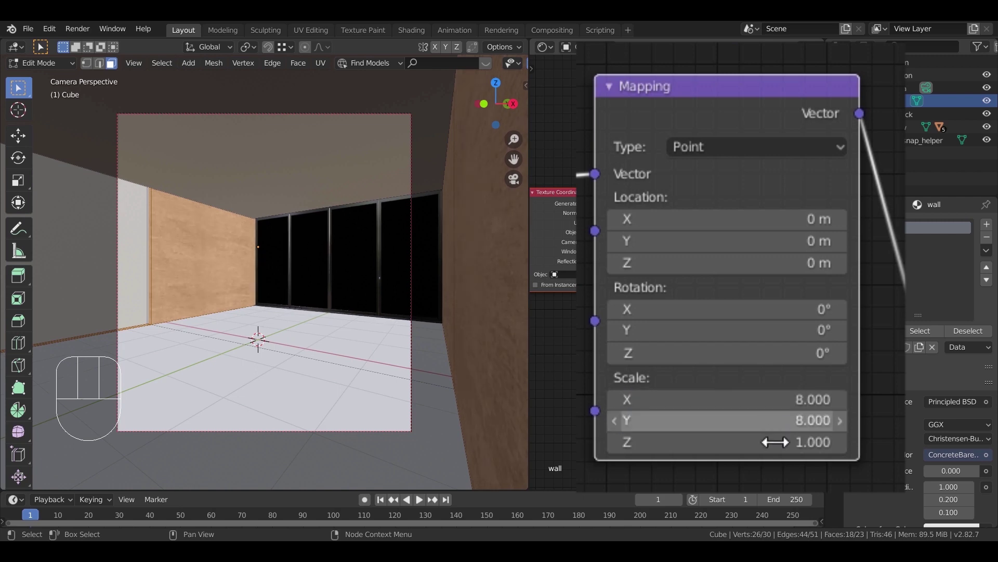
click(769, 443)
text(8)
key(Return)
- Unwrap the narrow vertical faces at the edge of the concrete wall to correct their stretched texture
middle_drag(223, 296, 282, 76)
scroll(212, 266, down, 5)
scroll(306, 307, up, 3)
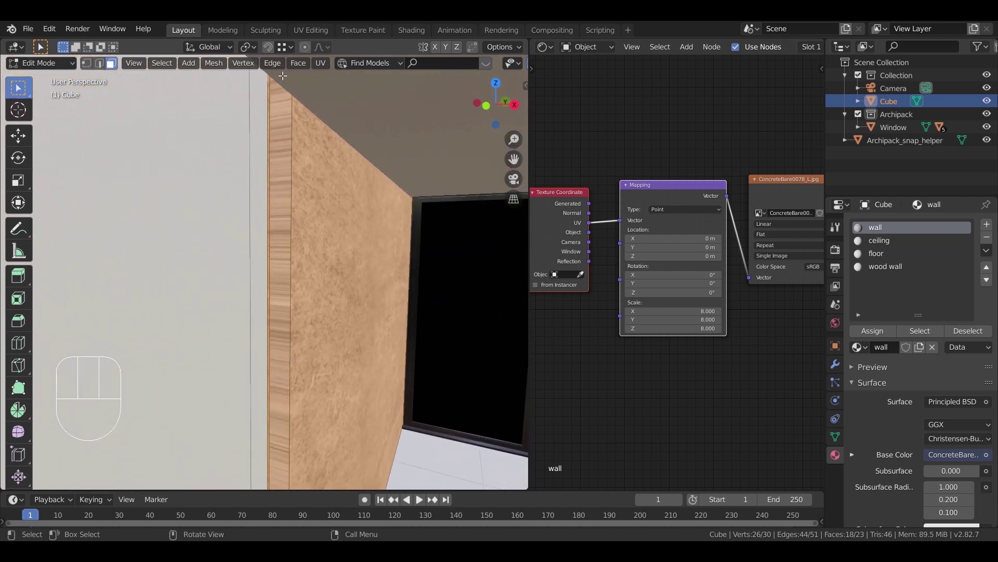
click(287, 186)
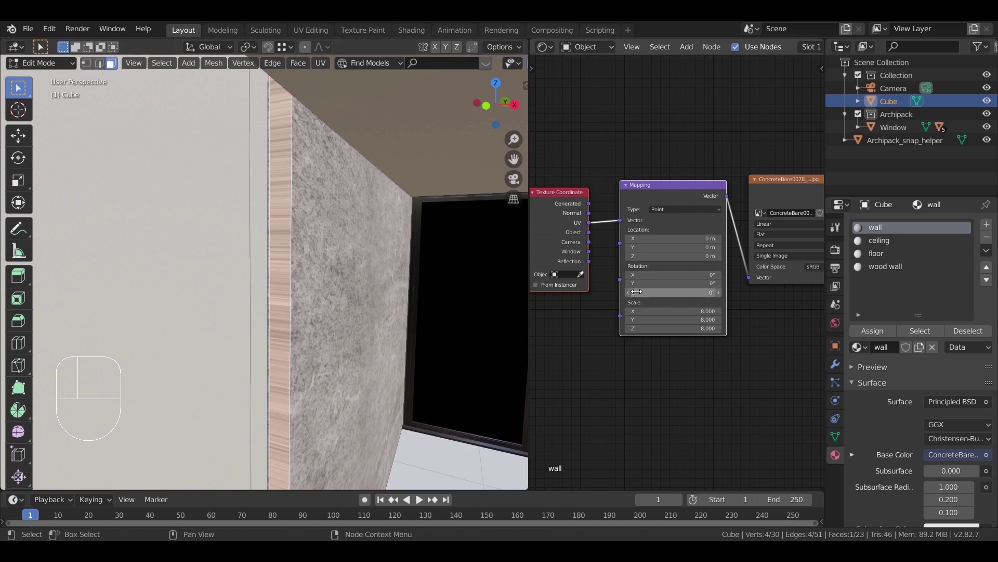
key(u)
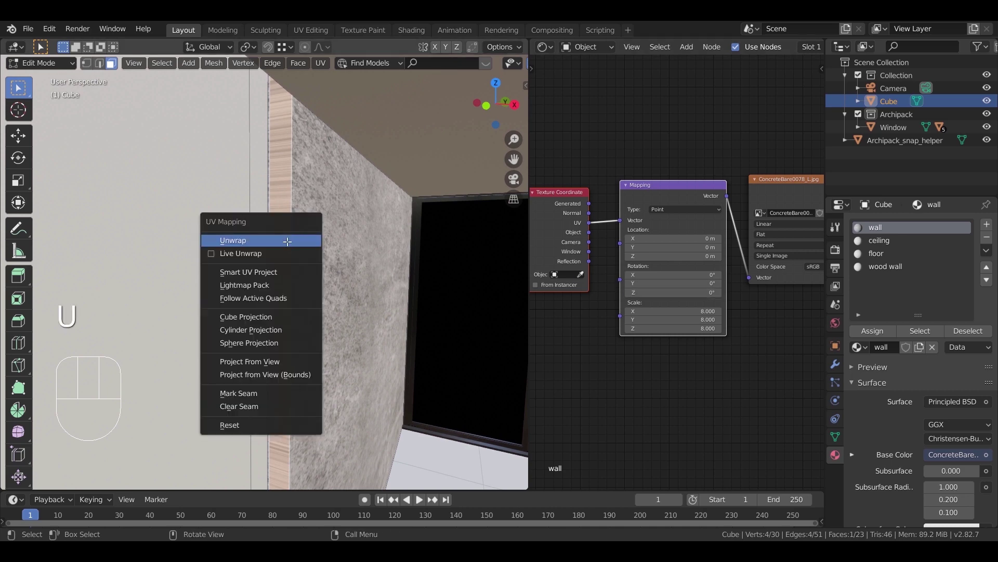
click(289, 240)
middle_drag(289, 239, 292, 186)
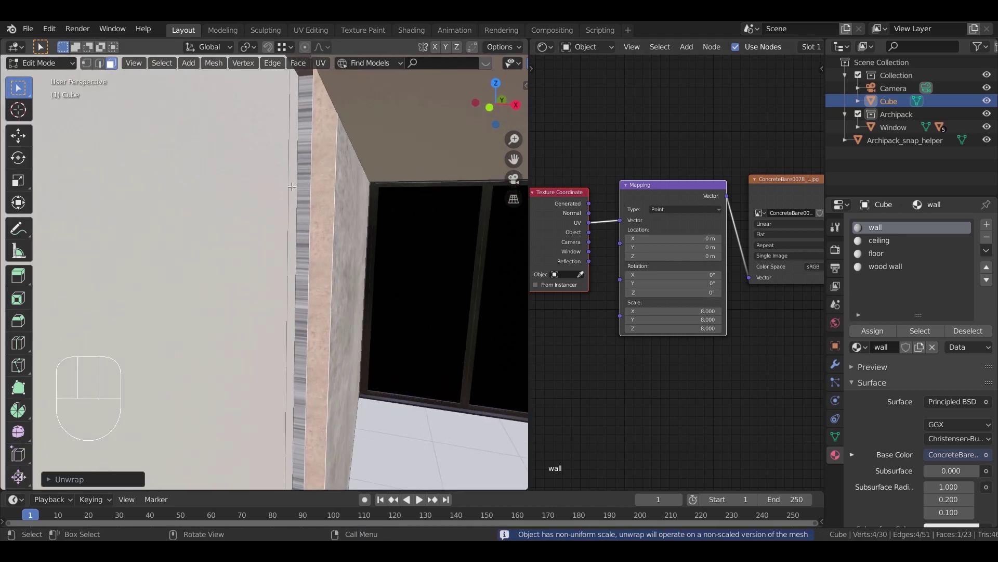
key(u)
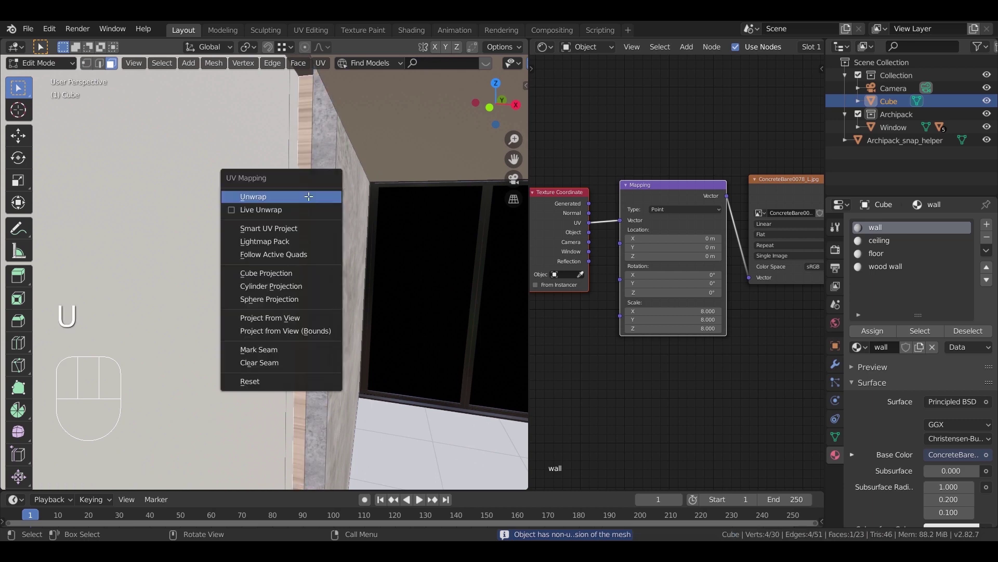
click(296, 197)
- Unwrap the narrow faces running along the floor at the base of the wall panel
middle_drag(403, 283, 404, 372)
scroll(364, 406, down, 6)
shift+click(349, 416)
key(u)
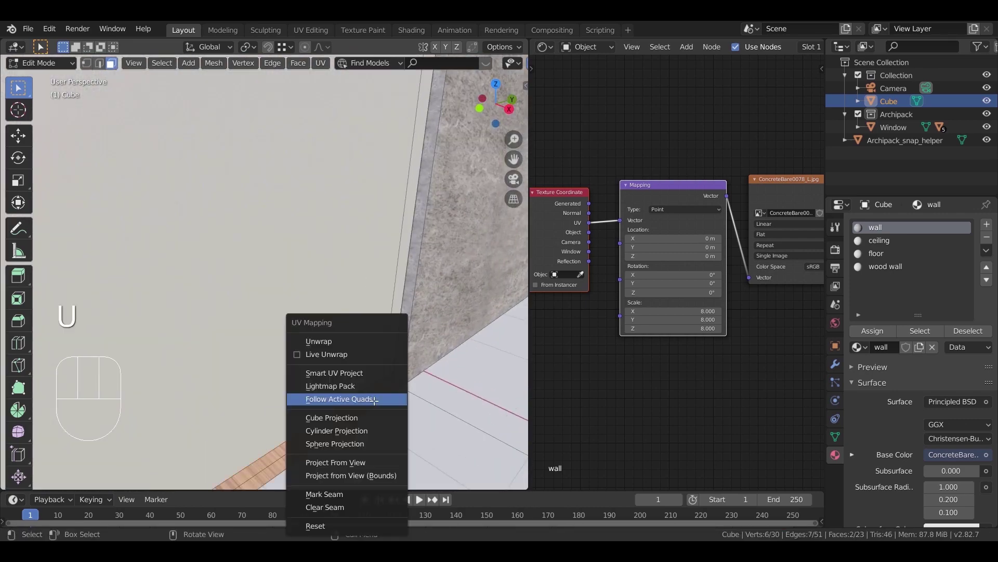
click(327, 344)
click(389, 381)
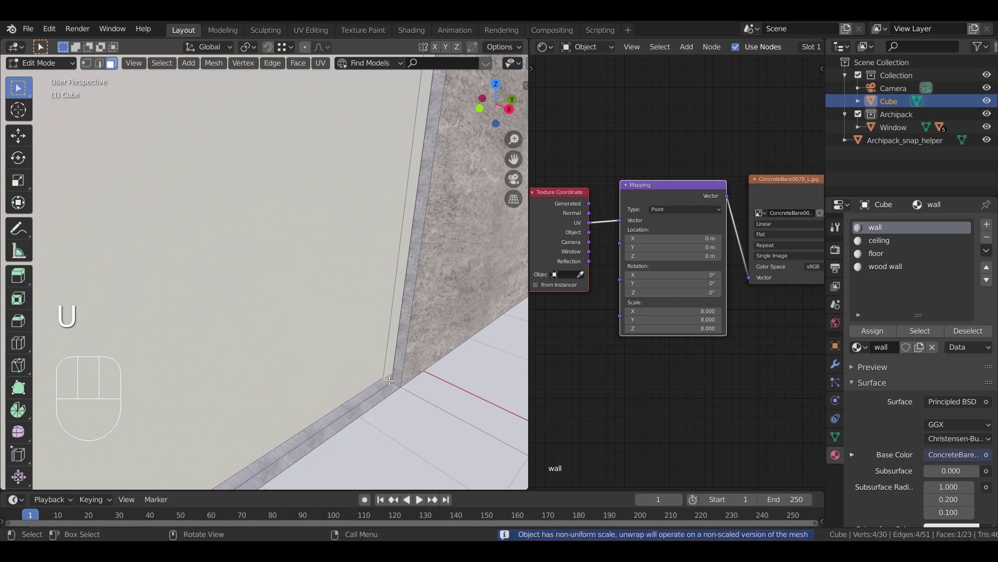
key(u)
click(365, 345)
- Set the wall material's Principled BSDF roughness to 0.3
shift+middle_drag(463, 397, 218, 411)
middle_drag(416, 400, 420, 343)
shift+middle_drag(242, 205, 315, 272)
scroll(315, 272, up, 6)
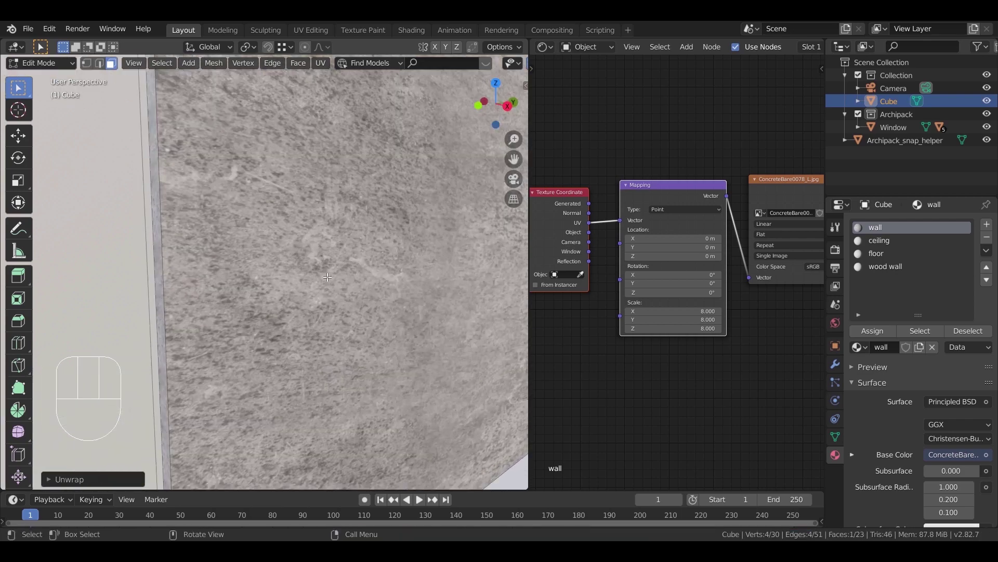
middle_drag(758, 364, 635, 325)
middle_drag(759, 276, 647, 307)
scroll(647, 308, up, 3)
scroll(647, 308, up, 1)
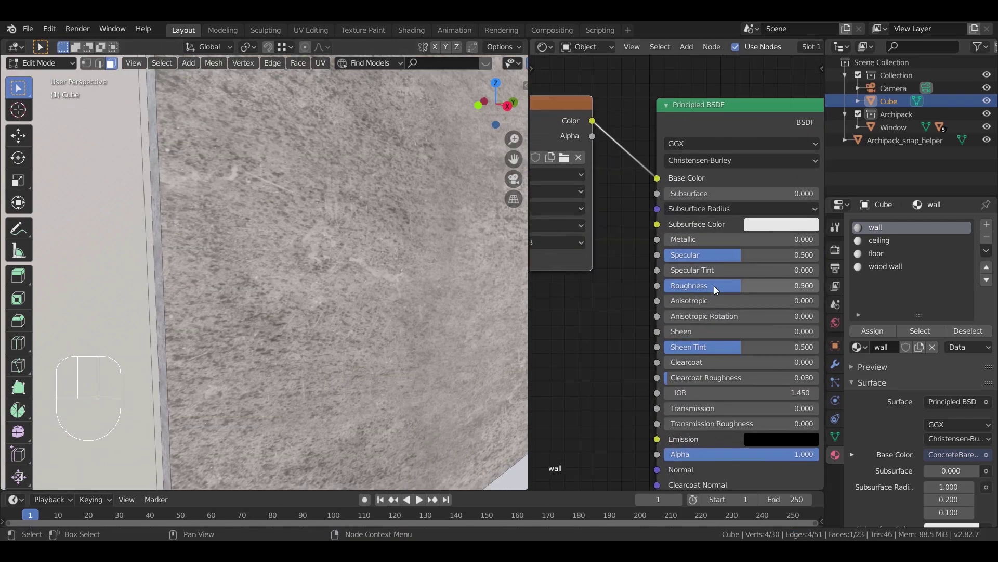
click(735, 285)
text(0.)
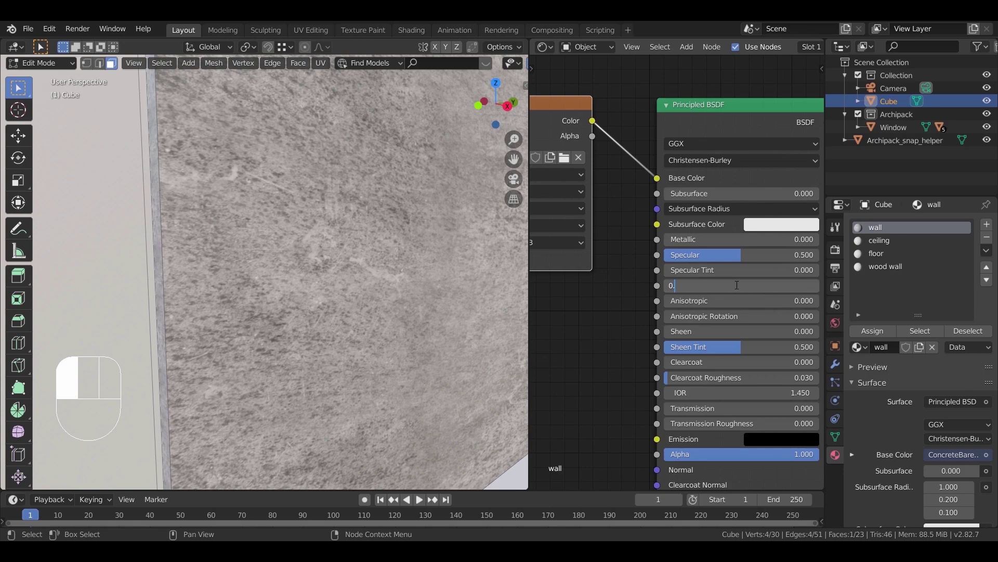
text(3)
key(Return)
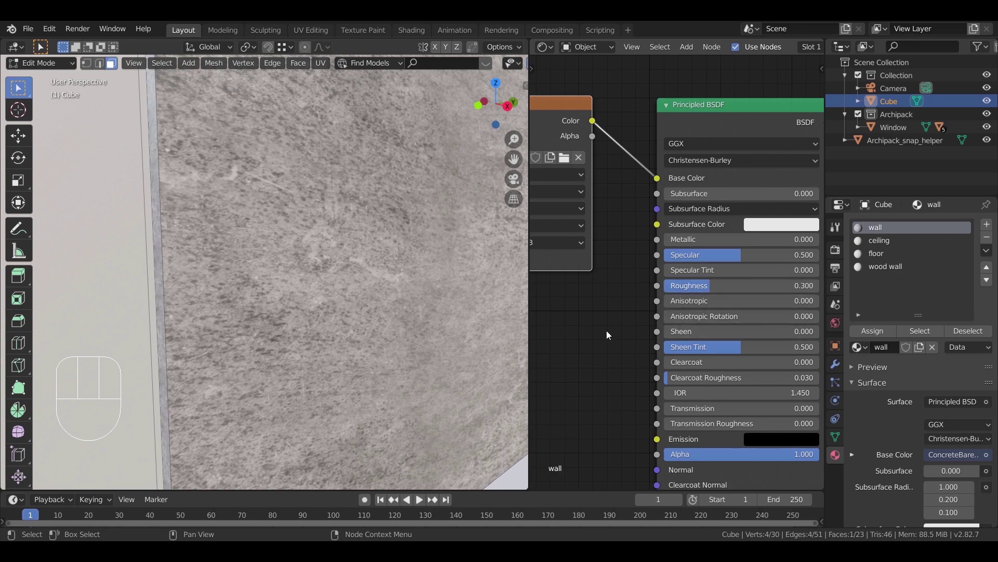
- Show the room through the camera in Rendered shading to check the concrete wall
scroll(606, 335, down, 2)
scroll(607, 338, down, 2)
key(KP_0)
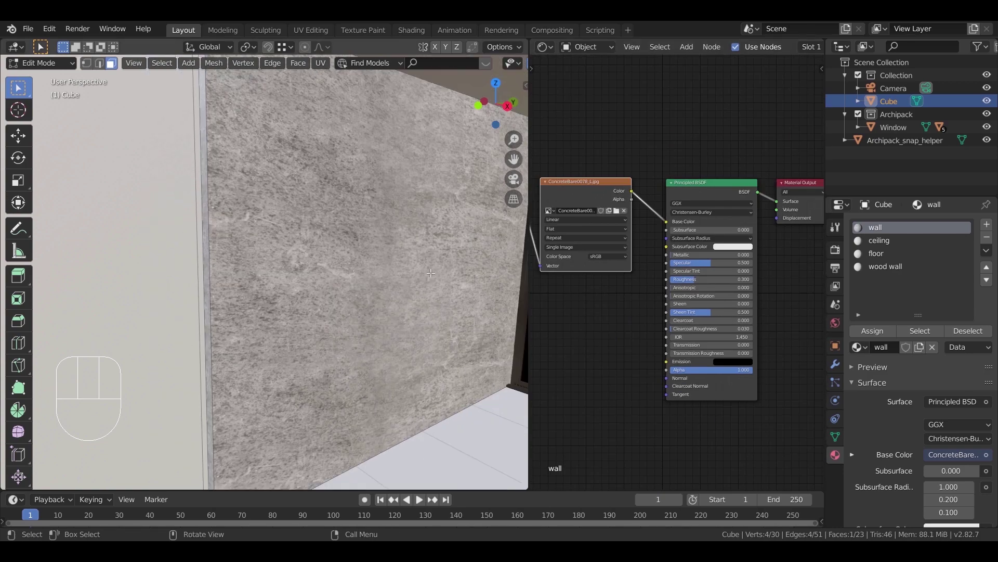
key(z)
click(330, 204)
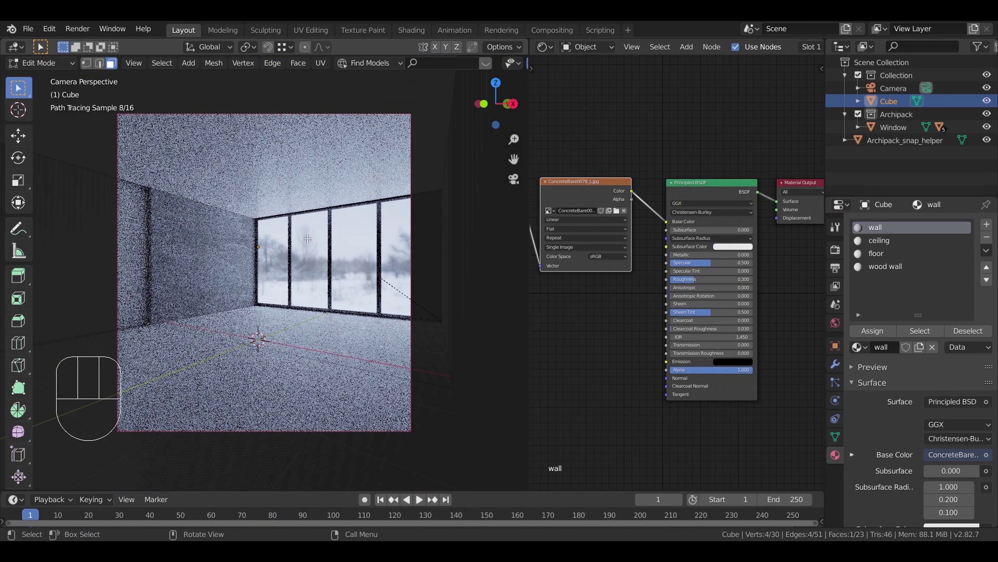
- Make room in the wall node tree and insert a Gamma node between the concrete texture's Color and Base Color
middle_drag(591, 151, 675, 157)
drag(669, 160, 571, 315)
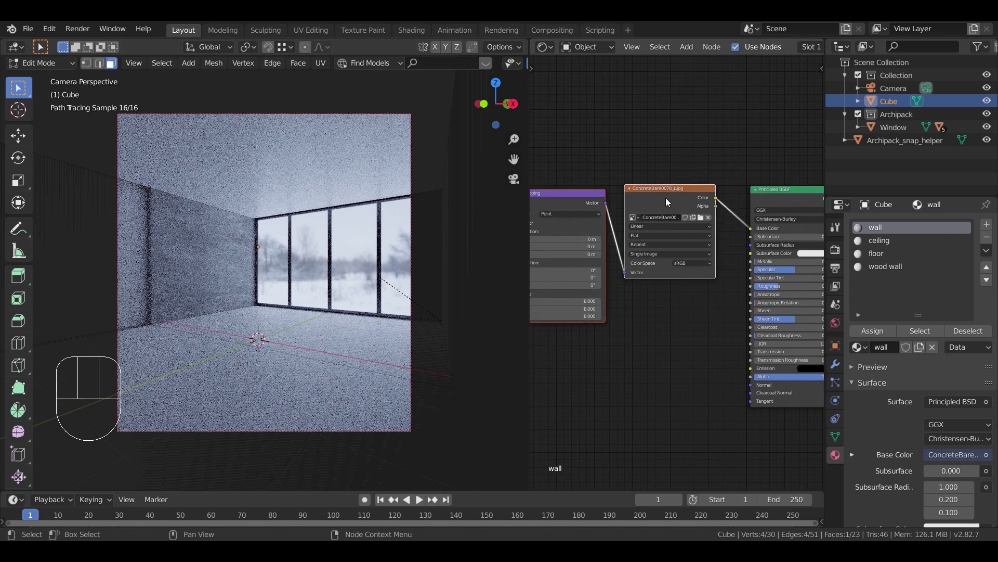
key(g)
click(611, 200)
key(shift+a)
mouse_move(636, 203)
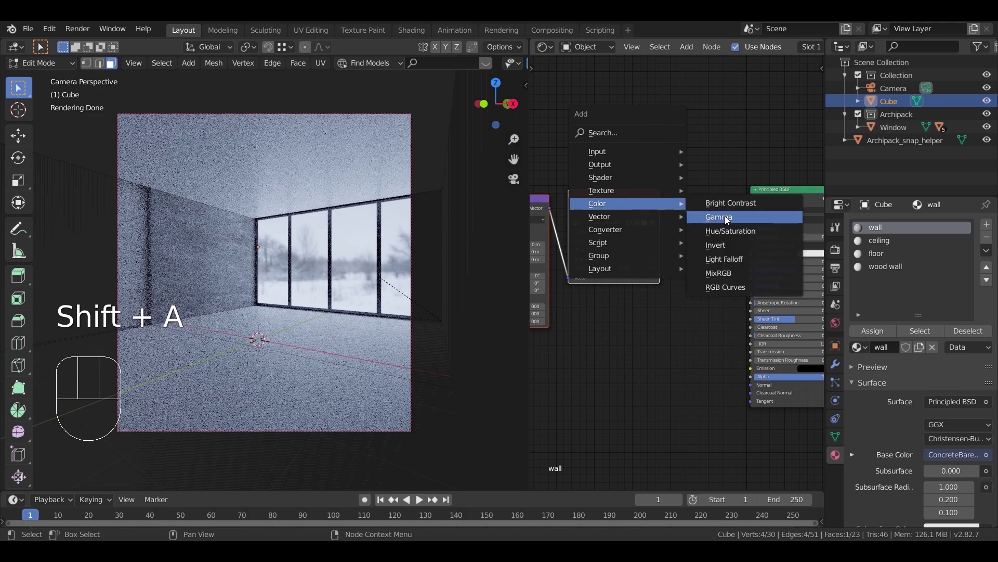
click(724, 216)
click(720, 223)
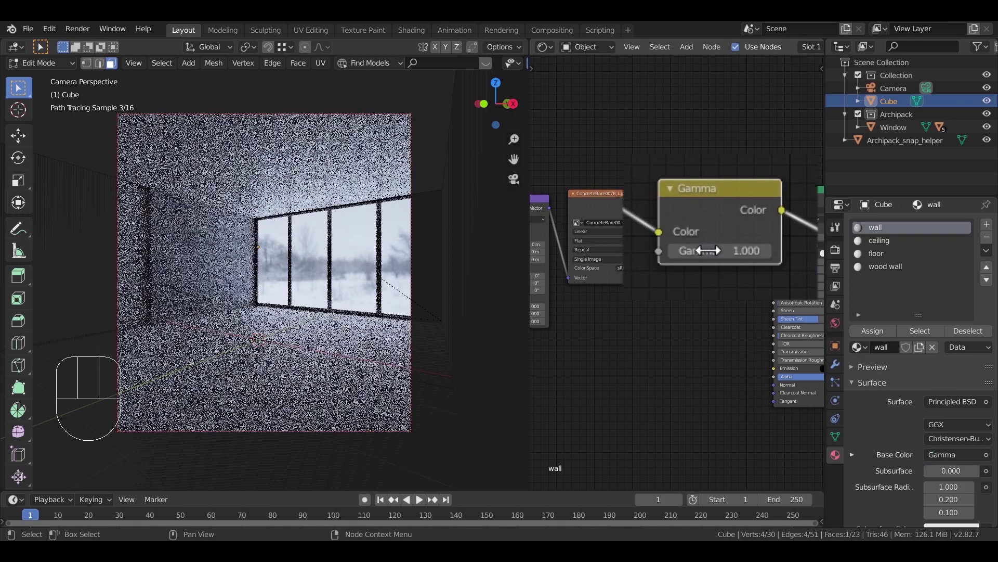
- Set the wall material's Gamma node value to 1.4
click(720, 251)
text(1.4)
key(Return)
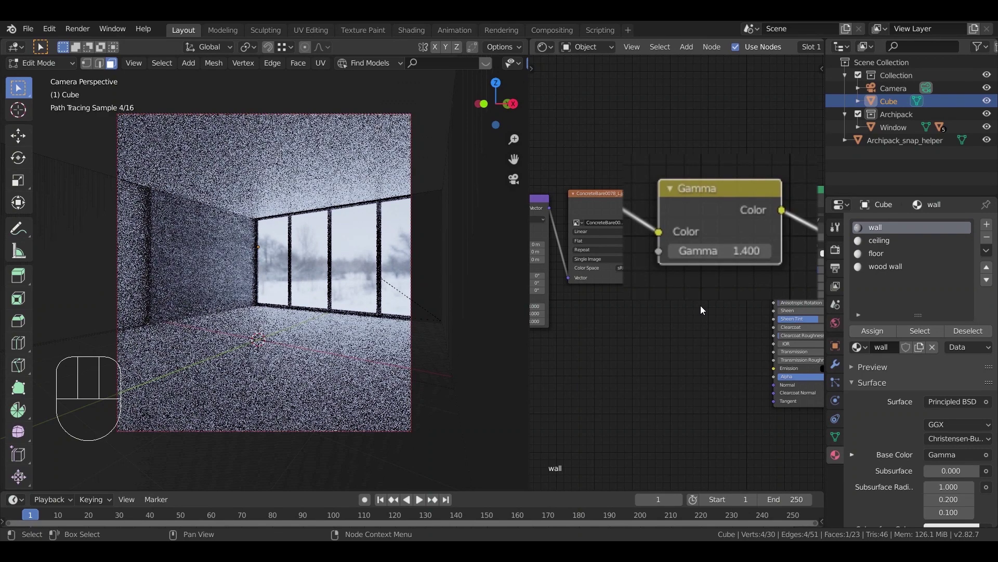
scroll(701, 309, down, 4)
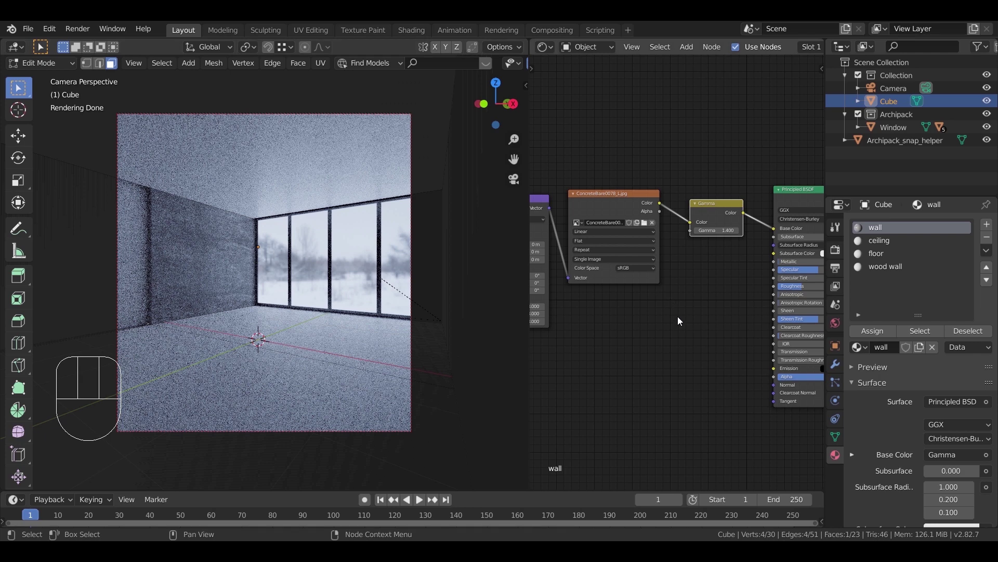
- Select the room's ceiling face and assign the ceiling material to it
scroll(671, 284, up, 3)
scroll(668, 291, down, 5)
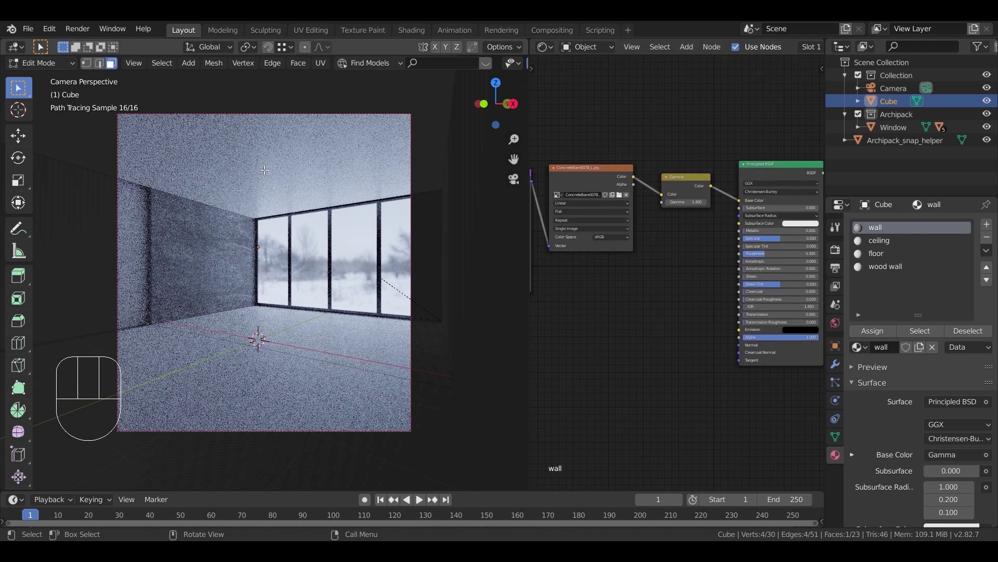
click(879, 240)
click(873, 330)
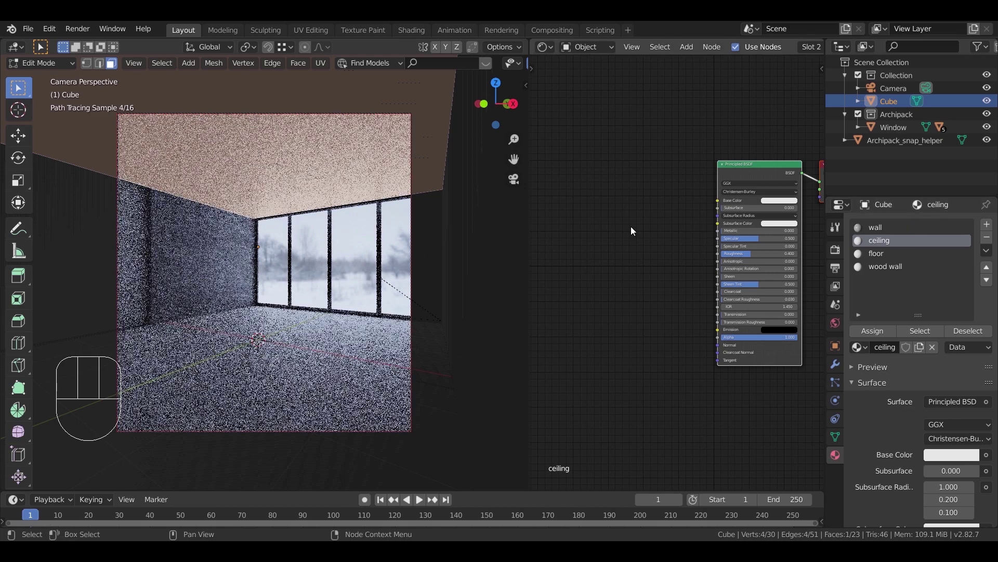
- Add an Image Texture node with ConcreteBare0078_L.jpg to the ceiling material and link its Color to Base Color
key(shift+a)
mouse_move(631, 226)
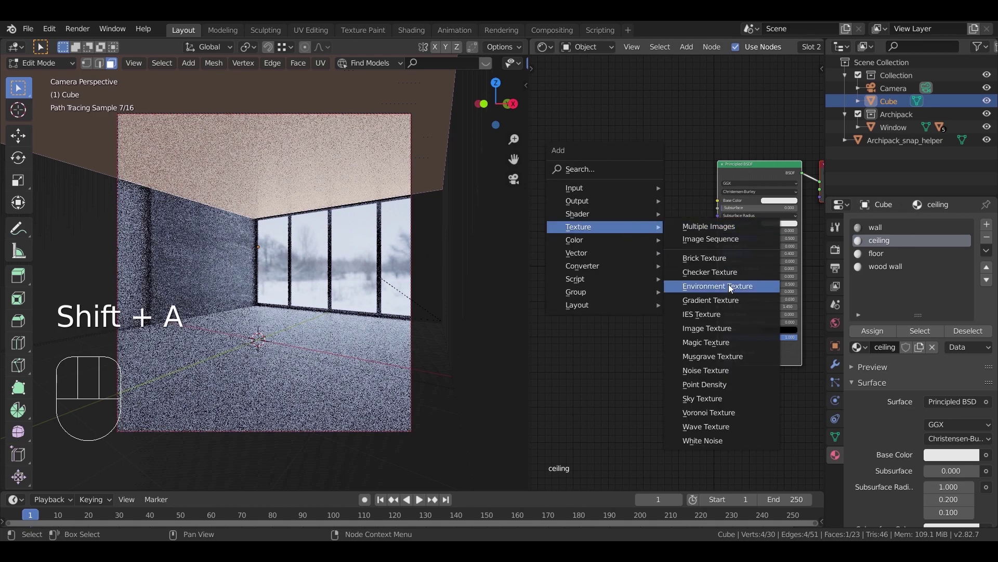
click(718, 329)
click(618, 196)
click(654, 211)
click(241, 301)
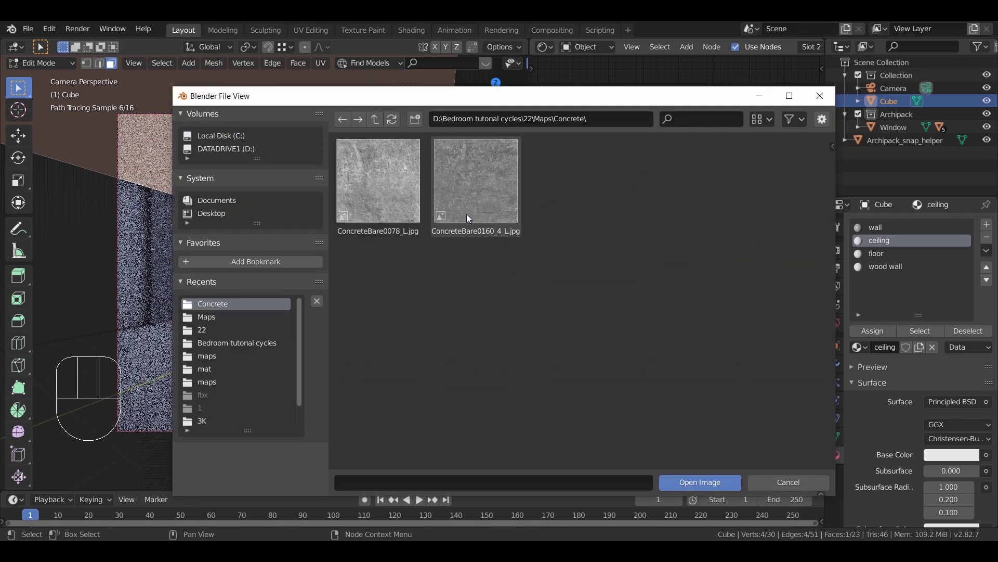
double_click(420, 202)
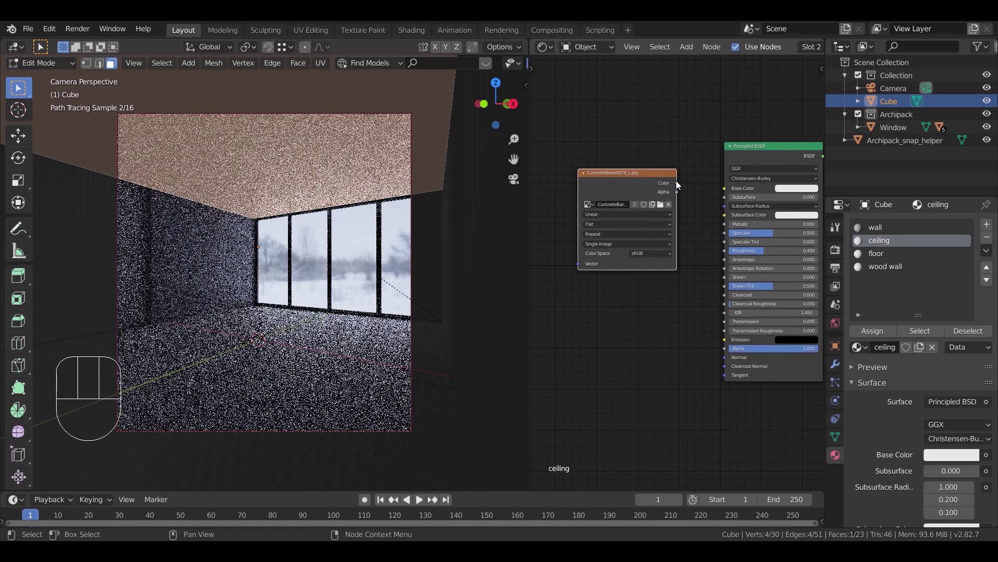
drag(676, 183, 725, 188)
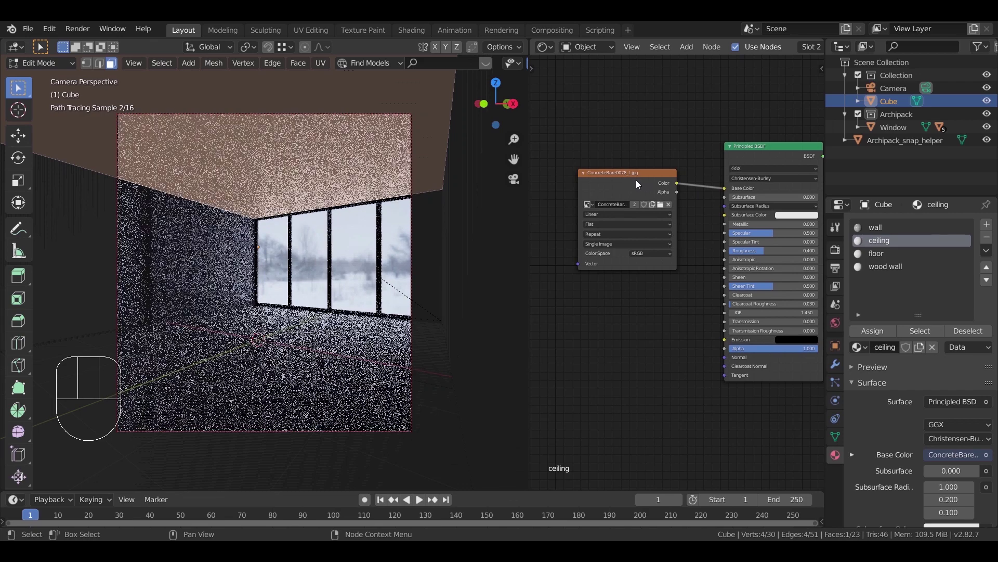
drag(635, 180, 571, 165)
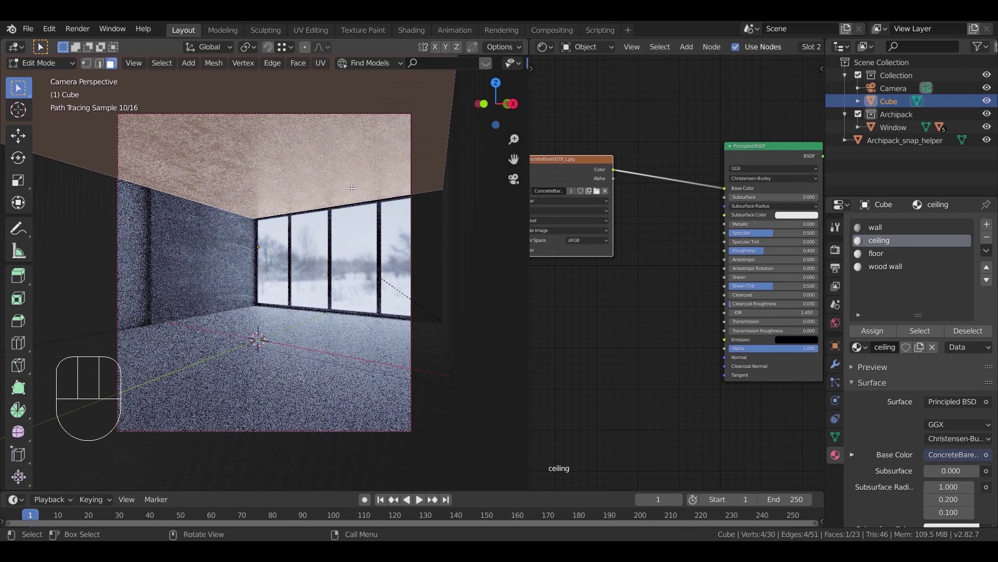
- Leave Edit Mode and inspect the ceiling's concrete texture in Material Preview shading
key(Tab)
key(z)
click(343, 241)
middle_drag(343, 241, 345, 266)
scroll(342, 276, up, 3)
- Reposition the ceiling's concrete texture node and attach Mapping and Texture Coordinate nodes to its Vector input
middle_drag(672, 177, 767, 221)
click(675, 205)
drag(647, 207, 683, 212)
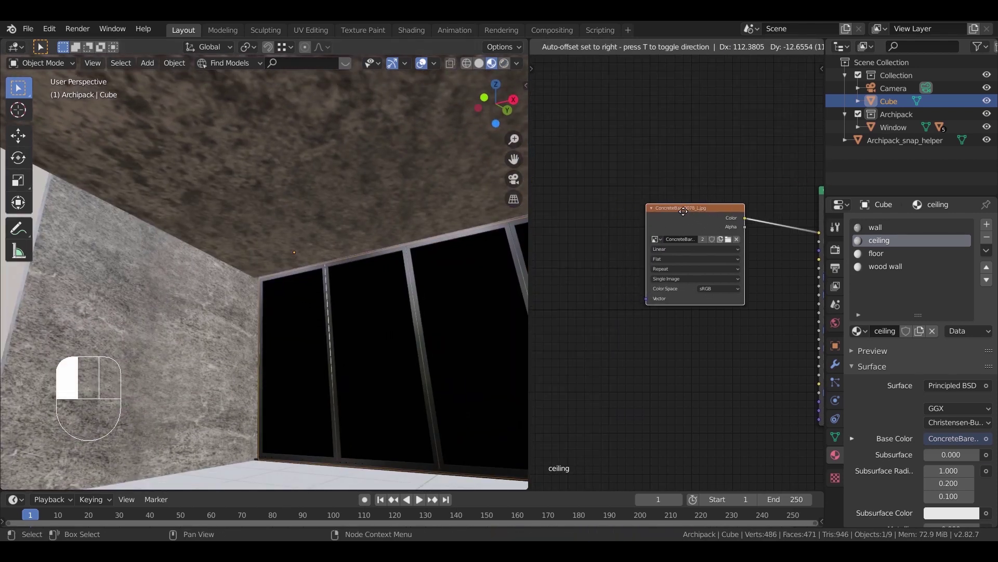
key(shift+a)
key(ctrl+t)
middle_drag(624, 278, 702, 258)
- Set the ceiling material's Mapping scale to 8 in X and Y
click(682, 311)
text(8)
key(Return)
click(683, 317)
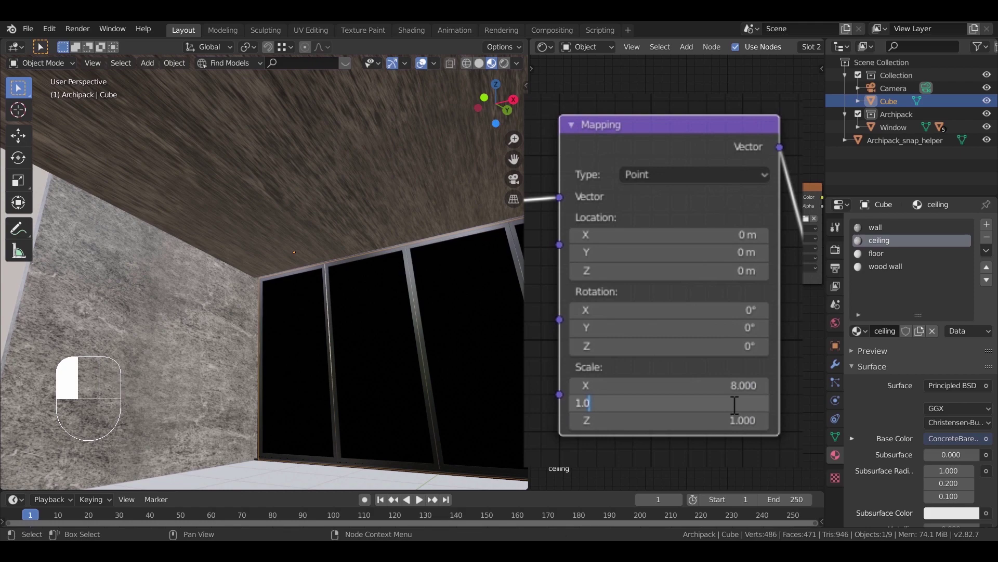
key(Return)
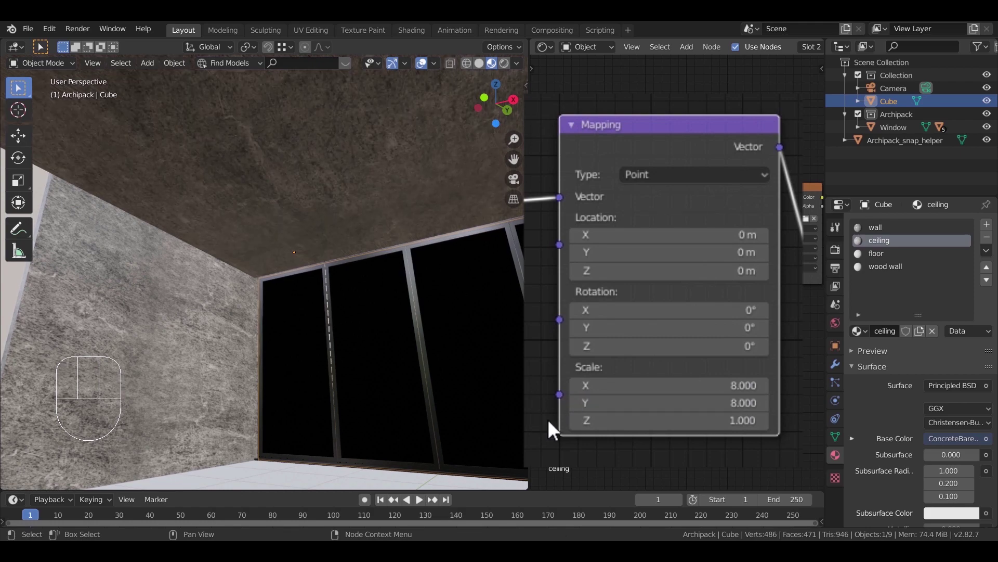
- Set the ceiling material's Mapping scale to 12 in X and Y
middle_drag(357, 233, 364, 270)
click(666, 385)
text(12)
key(Return)
click(710, 402)
text(12)
key(Return)
middle_drag(505, 315, 366, 318)
- Set the ceiling material's Principled BSDF roughness to 0.2
scroll(738, 314, down, 3)
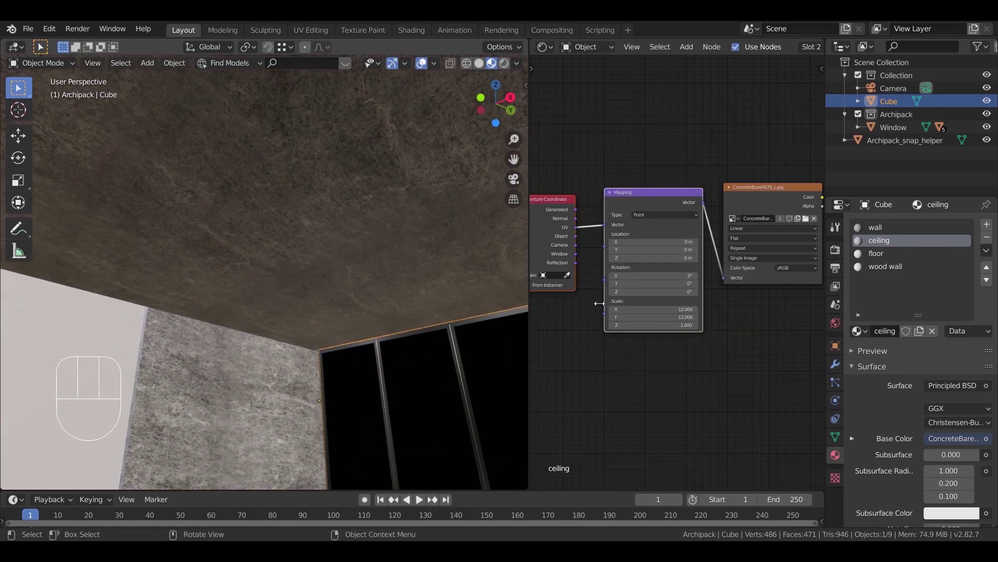
ctrl+scroll(738, 314, down, 6)
scroll(739, 266, up, 2)
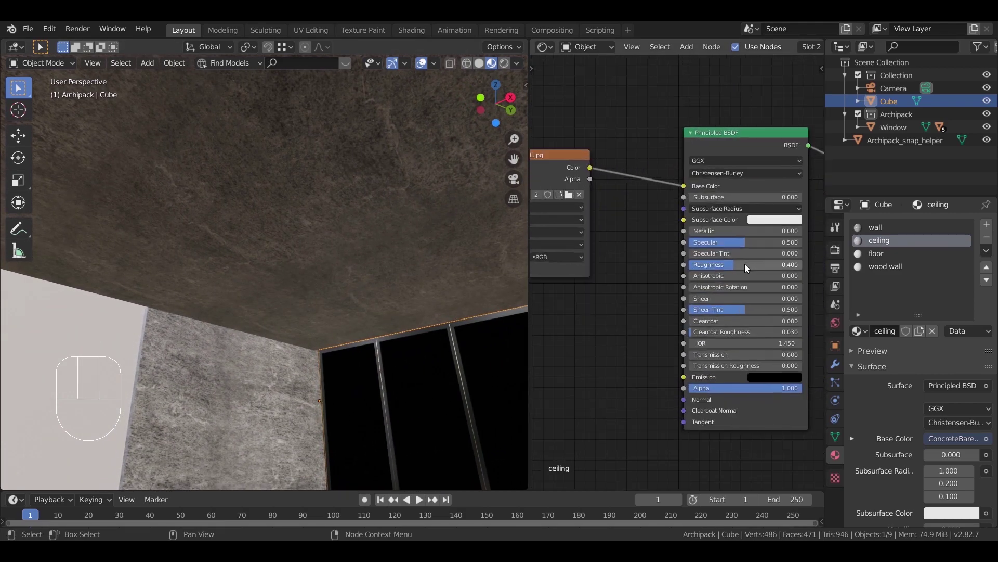
click(745, 264)
key(Return)
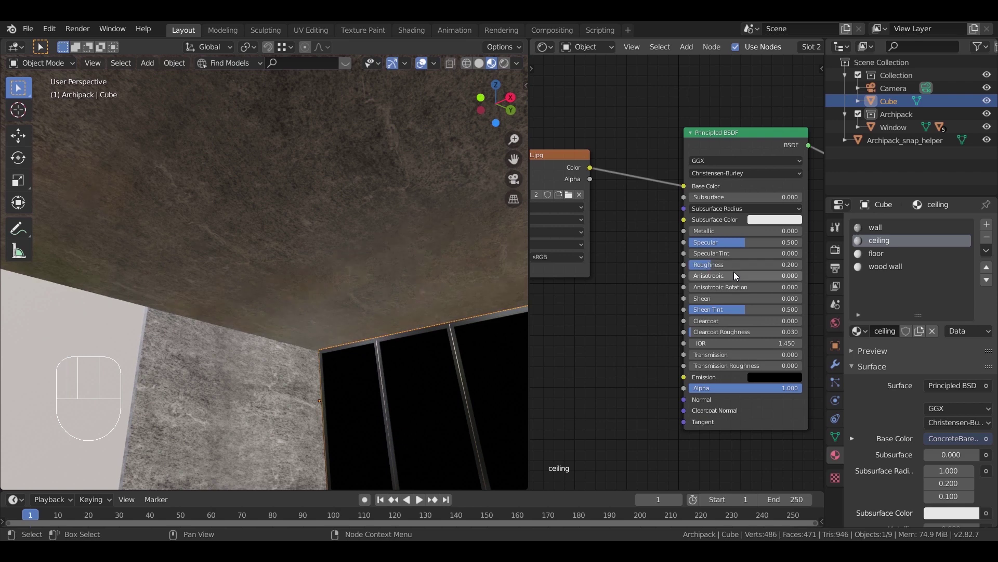
- Insert a Gamma node between the ceiling texture's Color and Base Color and set its gamma to 1.2
key(shift+a)
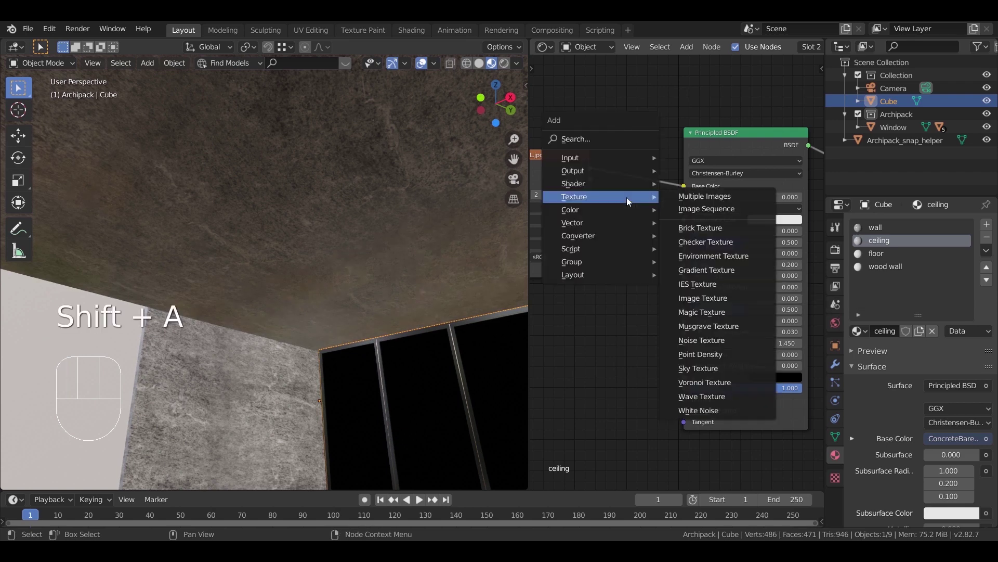
mouse_move(641, 210)
click(715, 223)
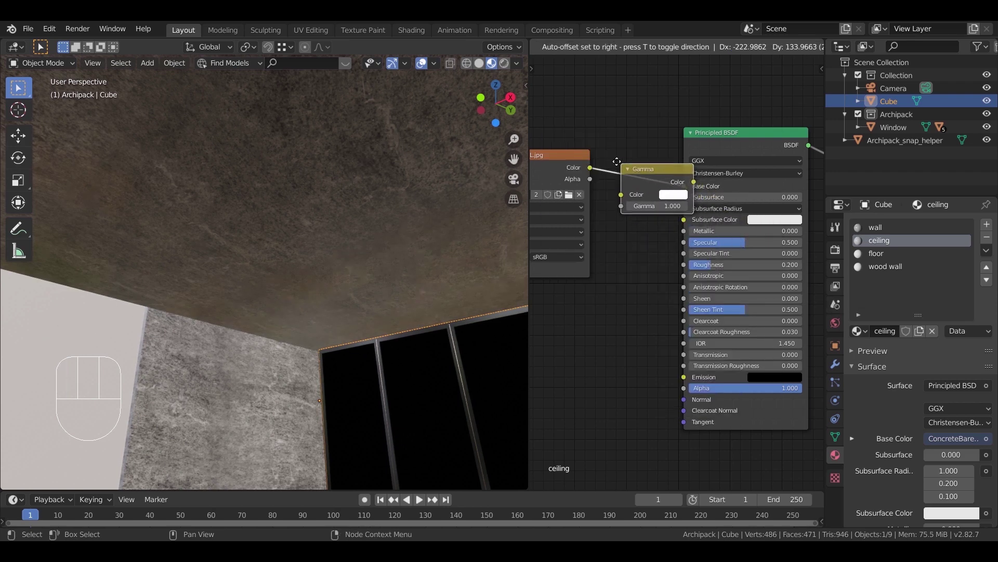
click(697, 241)
click(667, 204)
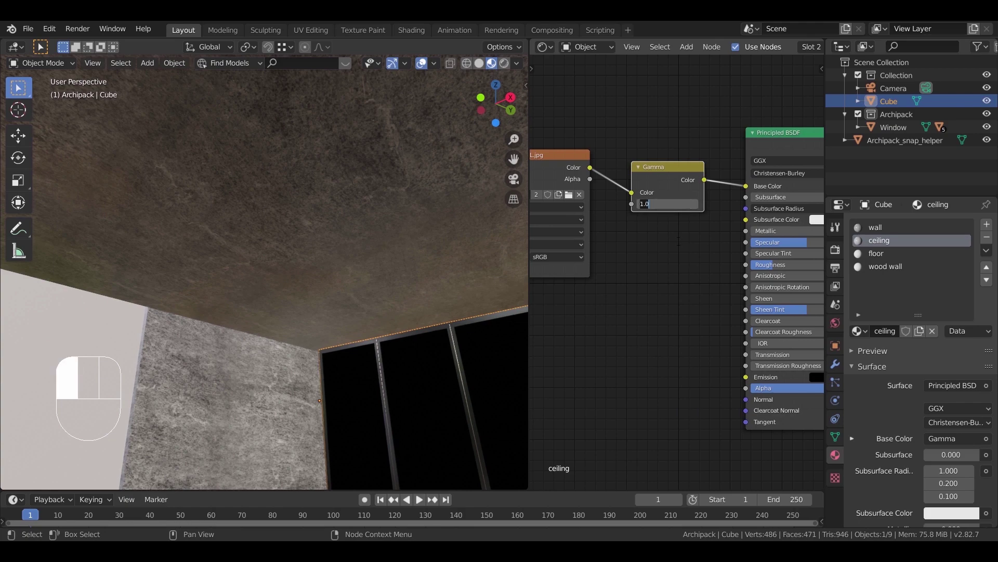
key(Return)
- Return to the camera view and select a floor face in Edit Mode to open the floor material
middle_drag(501, 266, 397, 313)
key(KP_0)
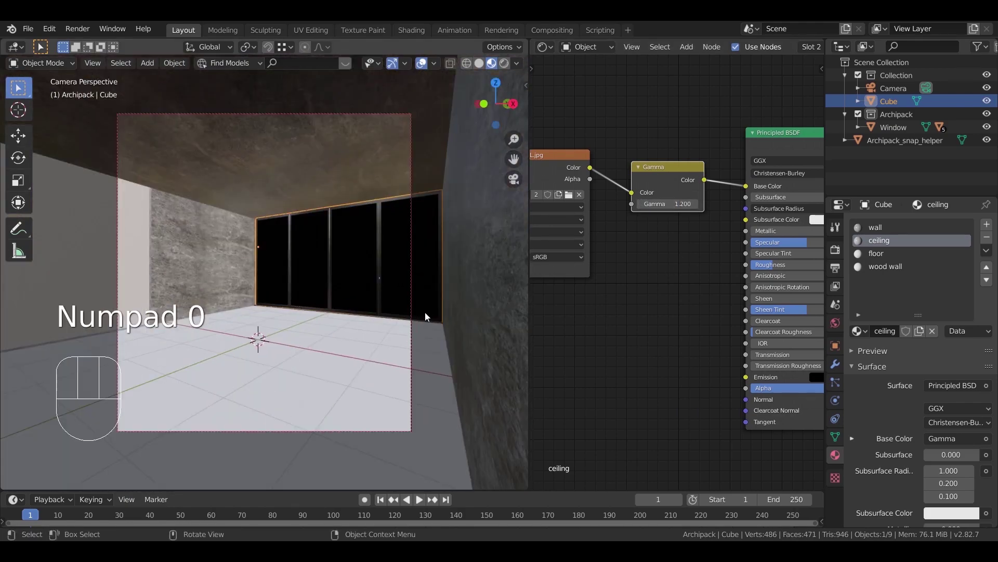
key(Tab)
click(325, 368)
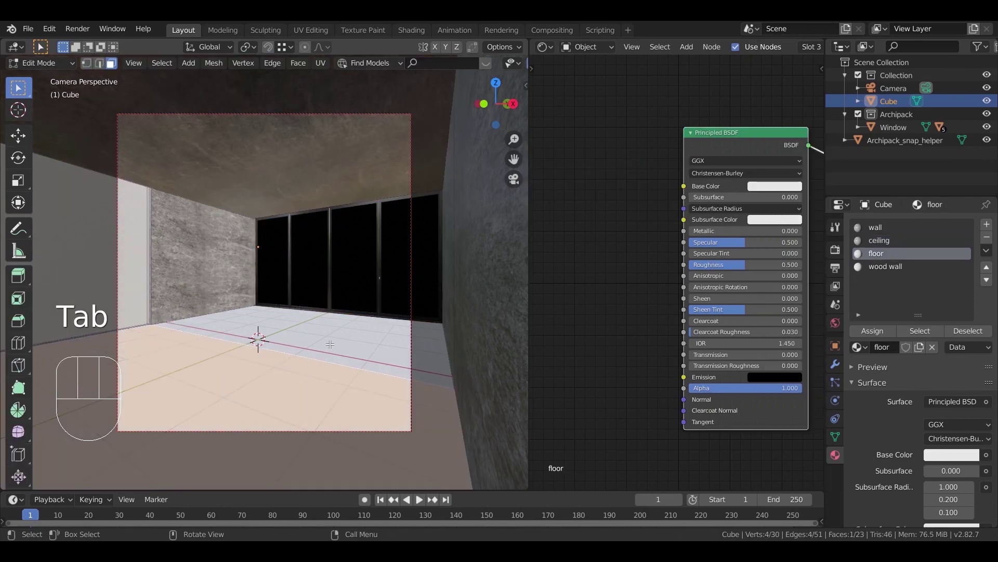
- Add an Image Texture node with ConcreteBare0160_4_L.jpg to the floor material and link its Color to Base Color
key(shift+a)
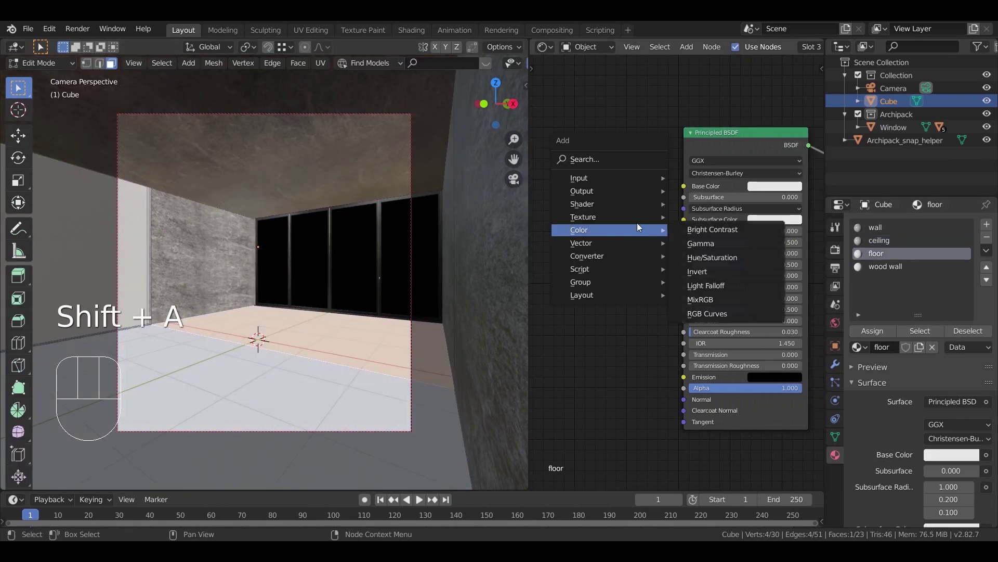
mouse_move(663, 218)
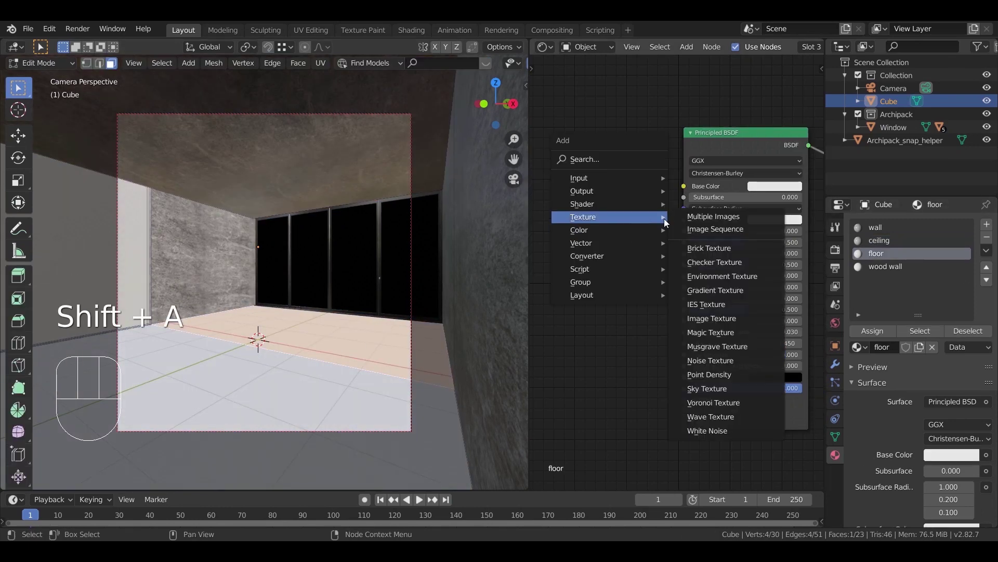
click(725, 317)
click(651, 177)
click(653, 180)
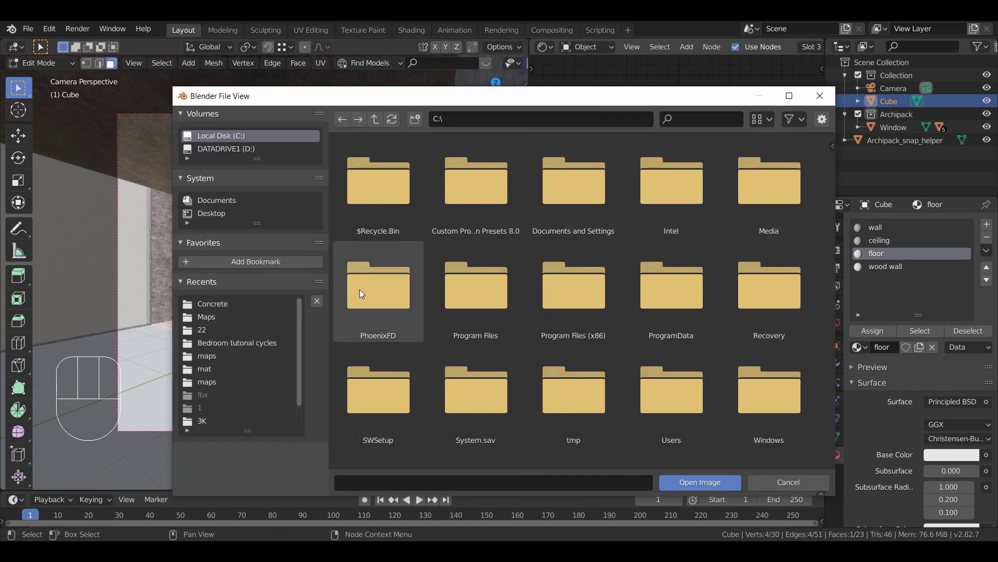
click(242, 303)
double_click(489, 211)
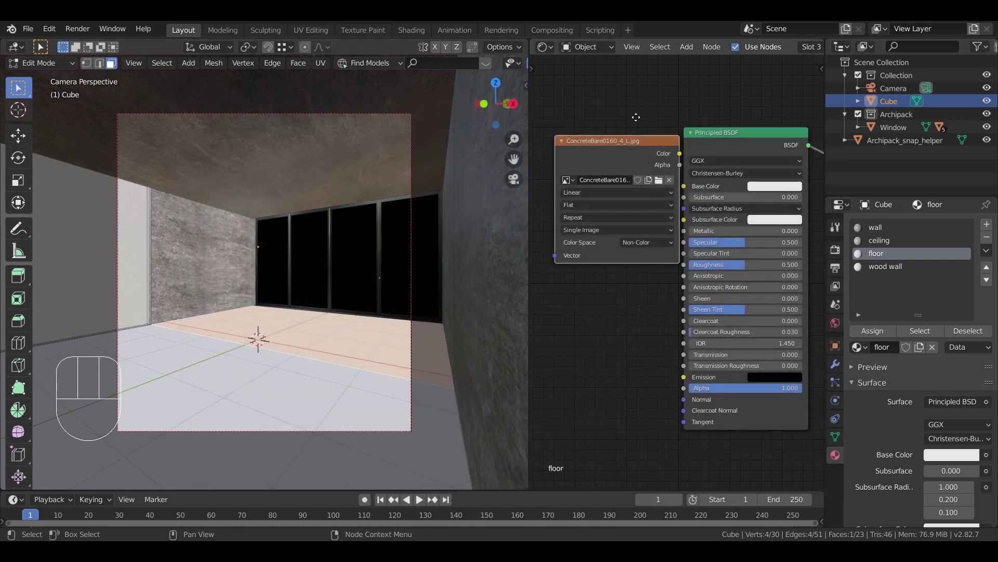
middle_drag(628, 172, 727, 172)
drag(727, 171, 785, 215)
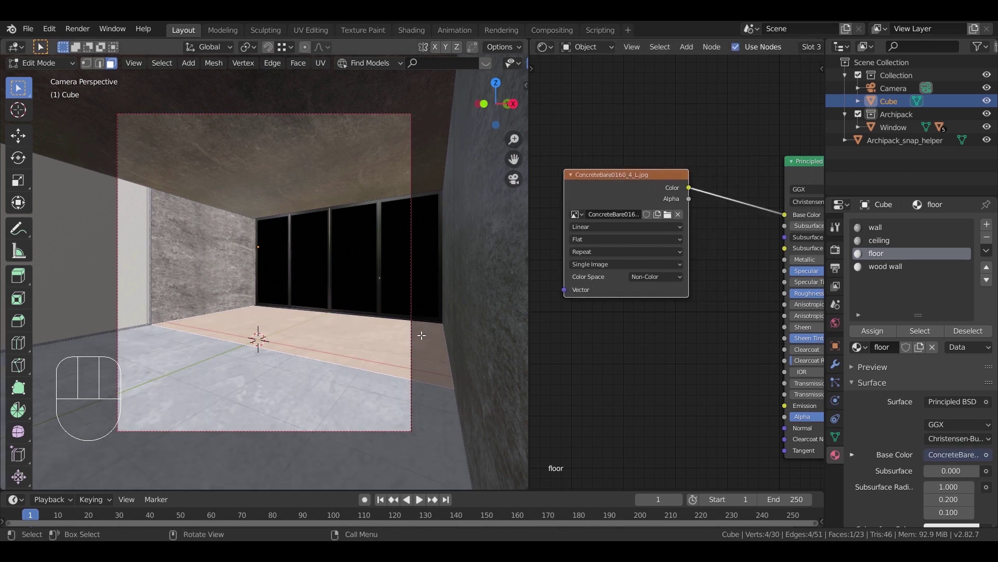
- Leave Edit Mode and attach Mapping and Texture Coordinate nodes to the floor's concrete texture
key(Tab)
middle_drag(320, 364, 405, 374)
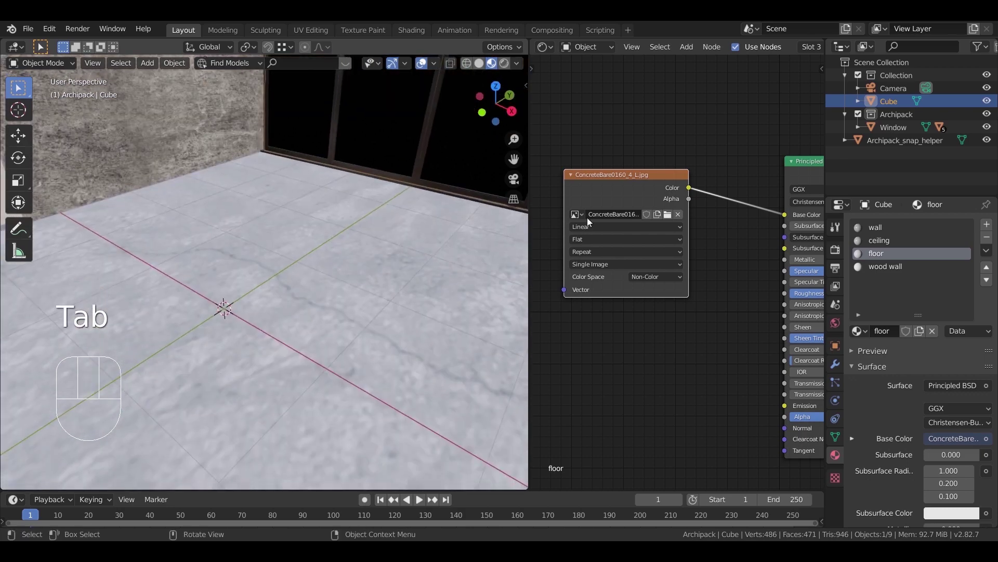
click(616, 177)
key(ctrl+t)
middle_drag(692, 164, 862, 162)
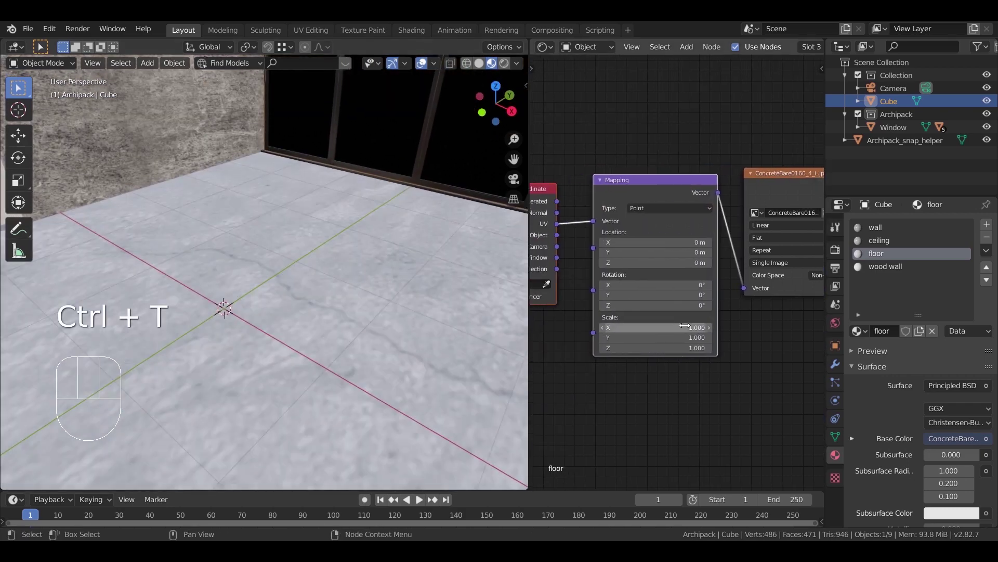
- Set the floor material's Mapping scale to 10 in X and Y
click(655, 327)
text(10)
key(Tab)
text(10)
key(Return)
middle_drag(336, 342, 376, 395)
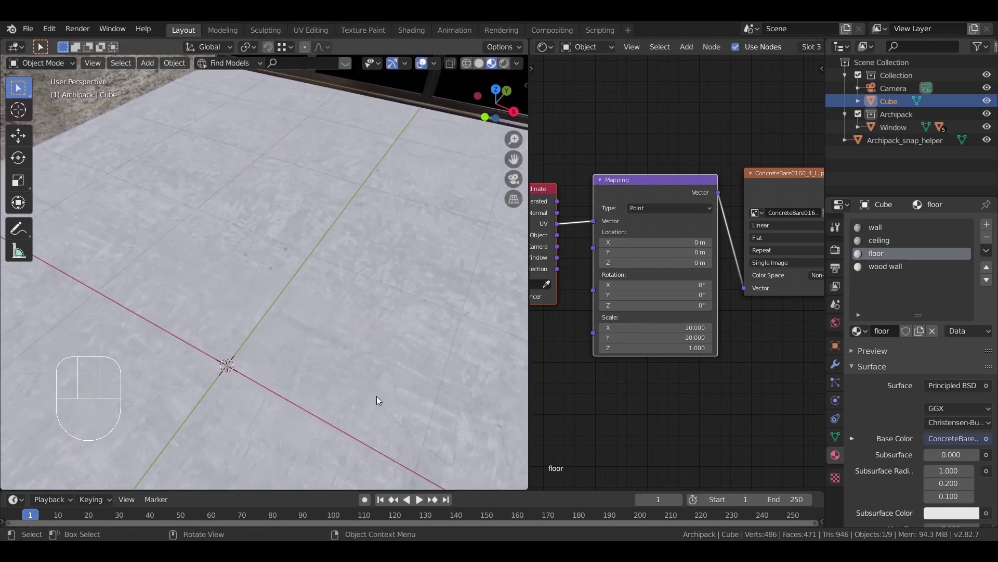
- Rotate the floor texture by setting the Mapping node's Z rotation to 90°
click(657, 305)
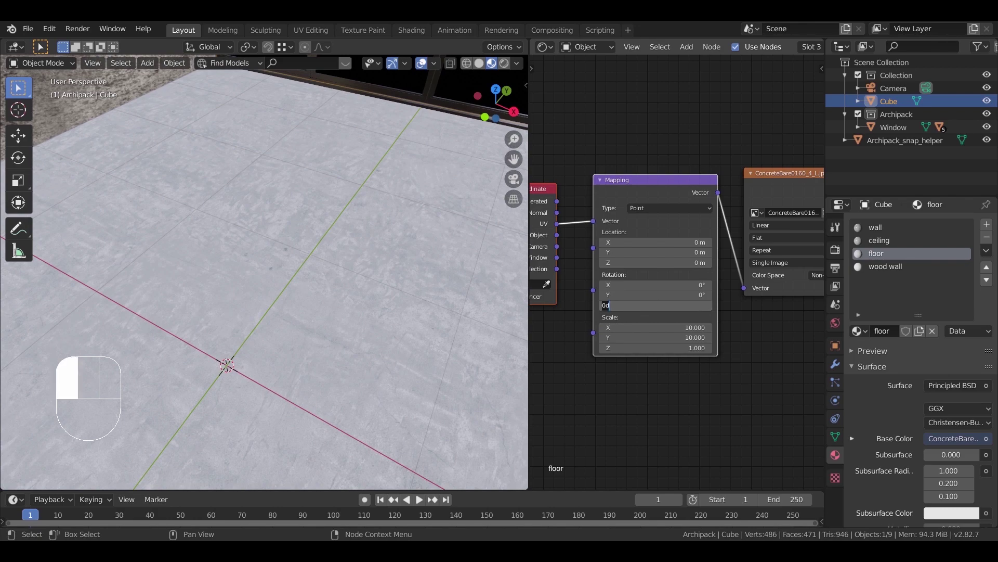
text(90)
key(Return)
middle_drag(326, 342, 373, 352)
- Insert a Gamma node between the floor texture's Color and Base Color and set its gamma to 0.8
middle_drag(770, 224, 557, 244)
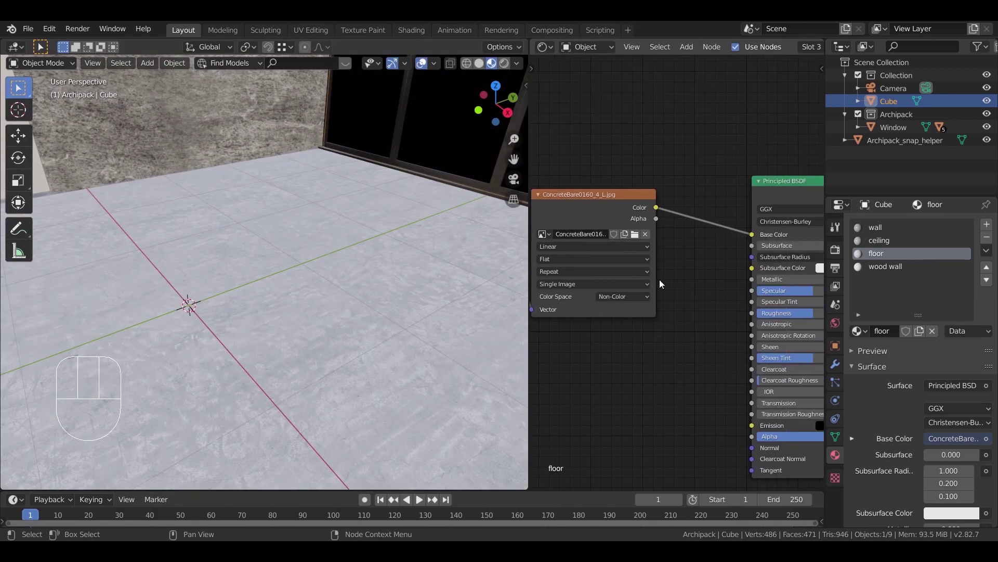
key(shift+a)
mouse_move(679, 244)
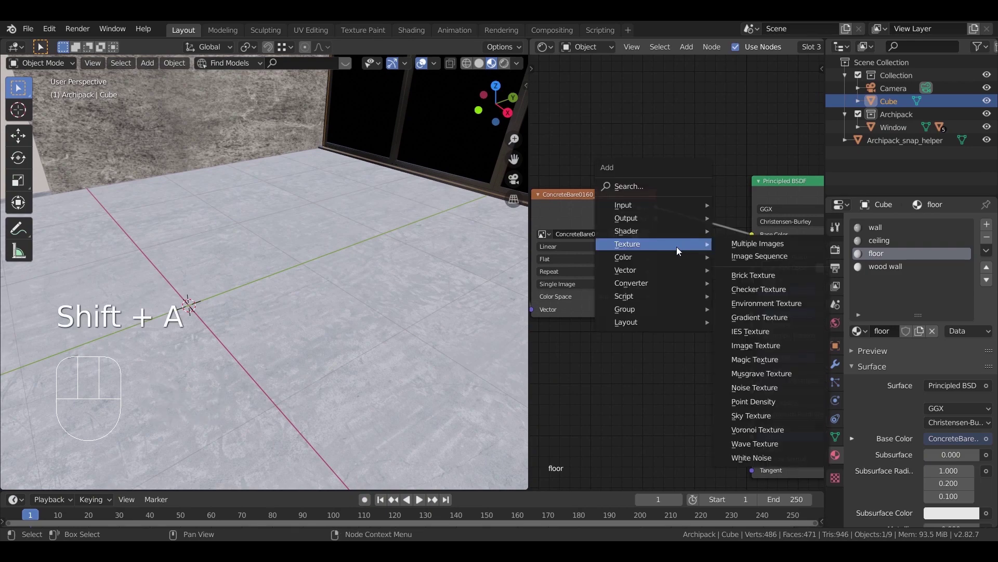
click(755, 270)
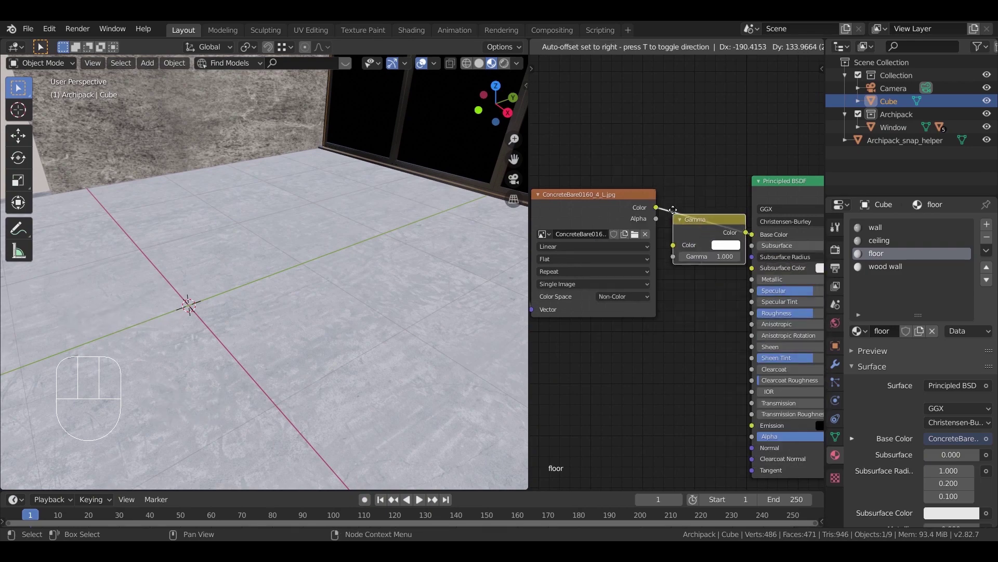
click(730, 259)
middle_drag(736, 269, 701, 281)
double_click(697, 259)
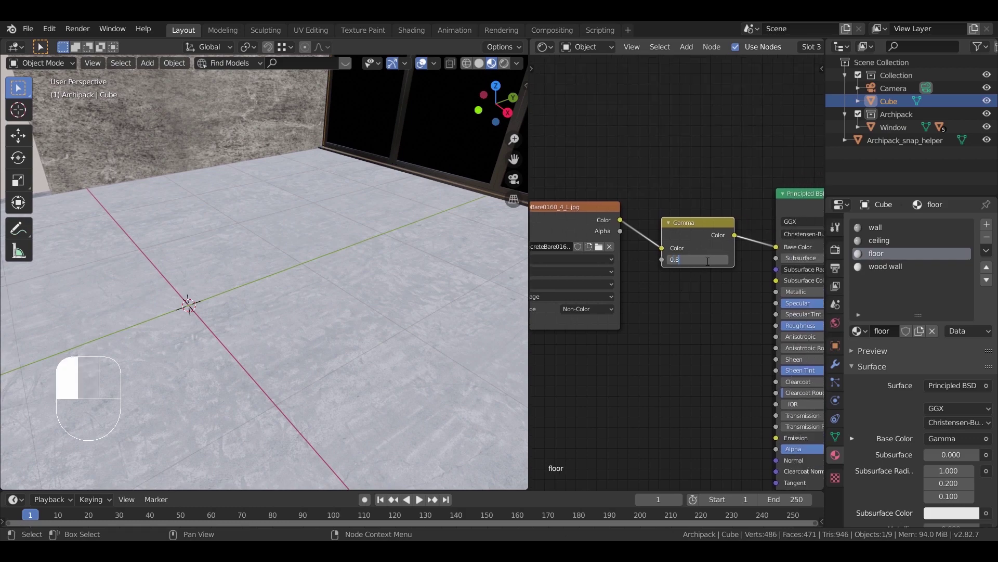
key(Return)
middle_drag(416, 310, 336, 335)
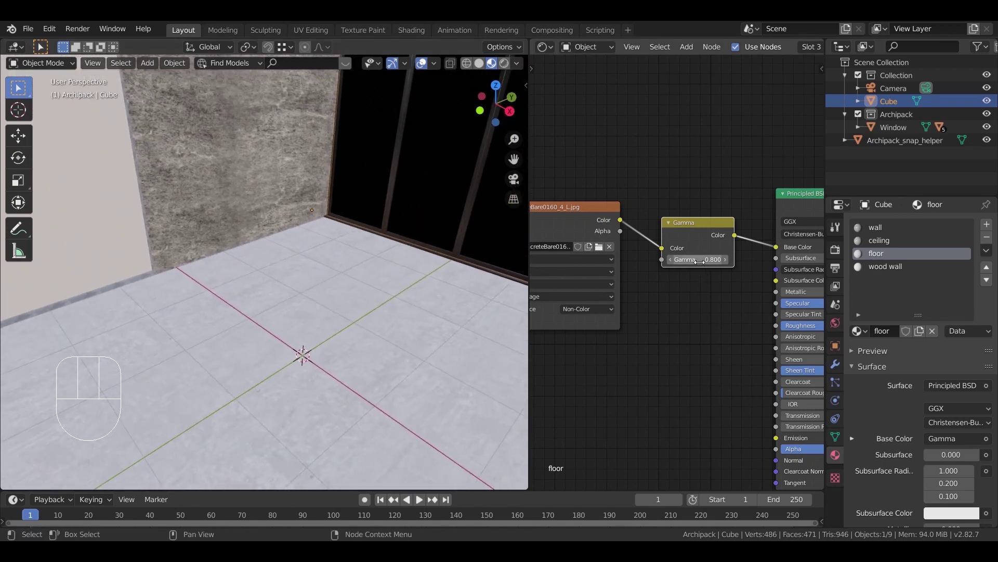
- Set the floor material's Principled BSDF roughness to 0.2 and show the room through the camera in Rendered shading
middle_drag(714, 292, 605, 262)
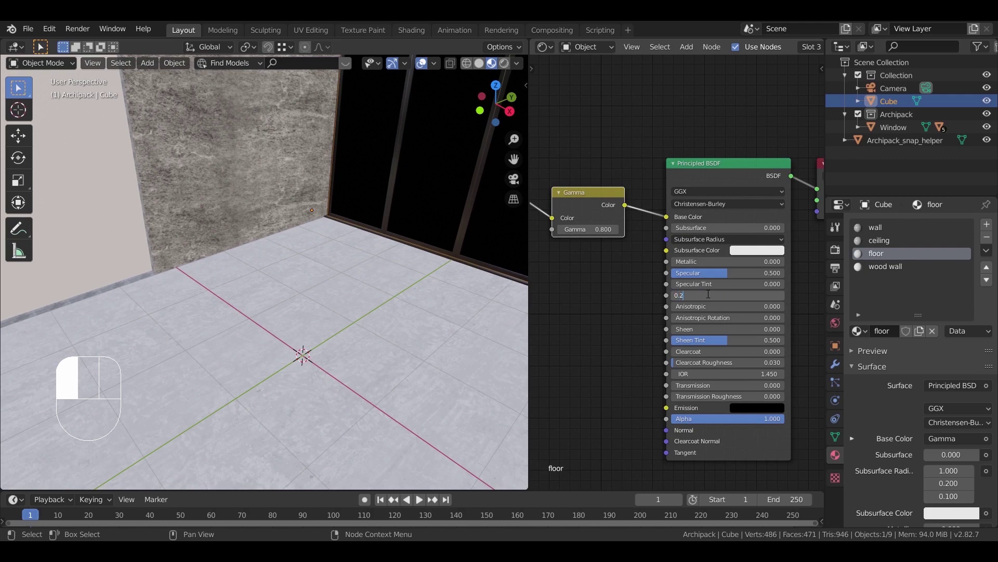
key(Return)
middle_drag(316, 288, 356, 314)
key(KP_0)
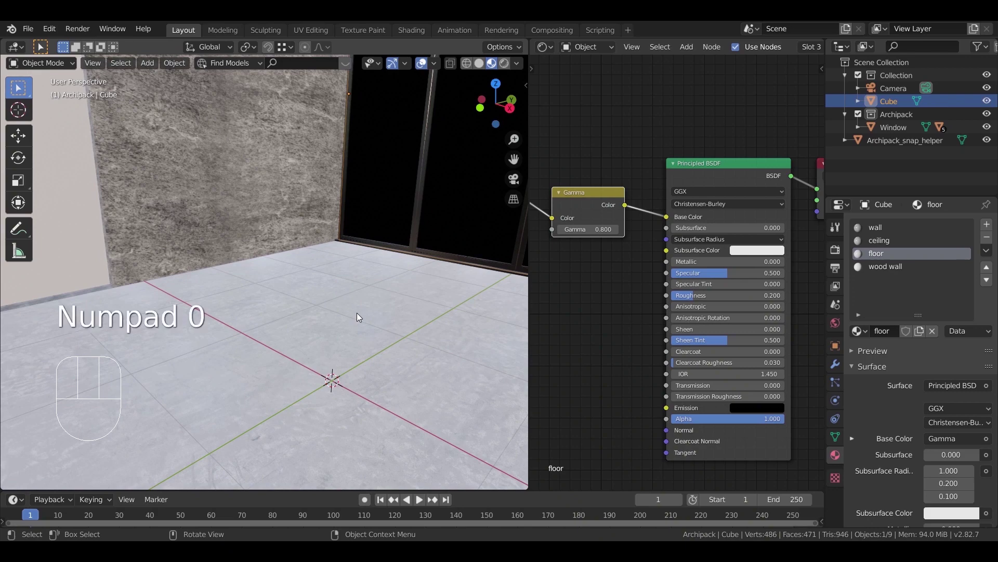
key(z)
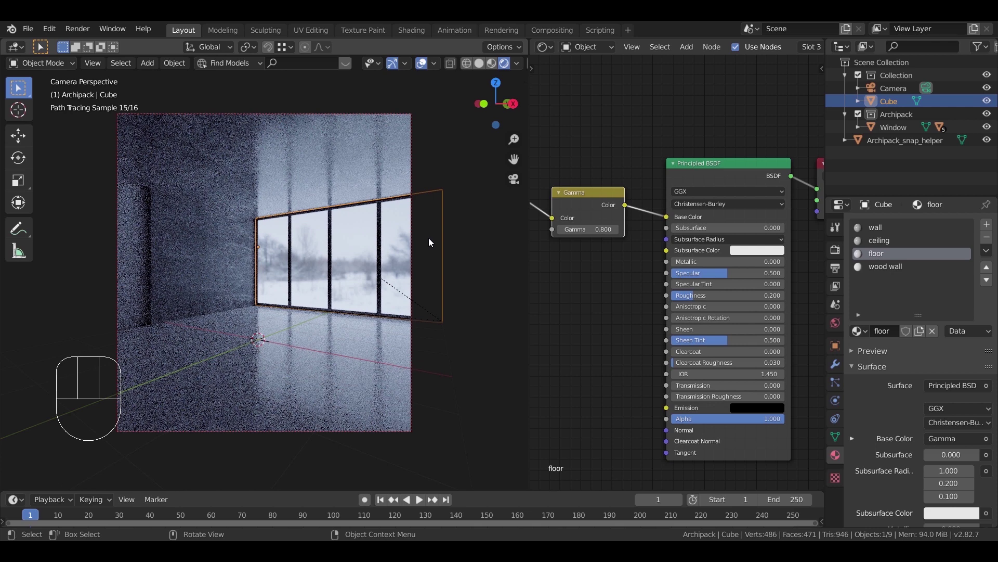
- Lower the floor material's Principled BSDF roughness to 0.15
click(694, 296)
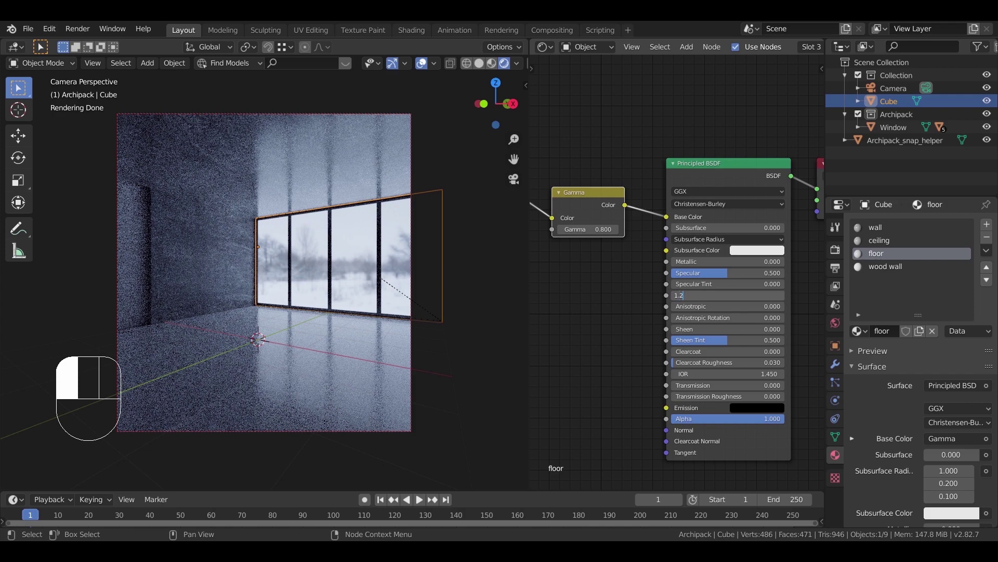
key(BackSpace)
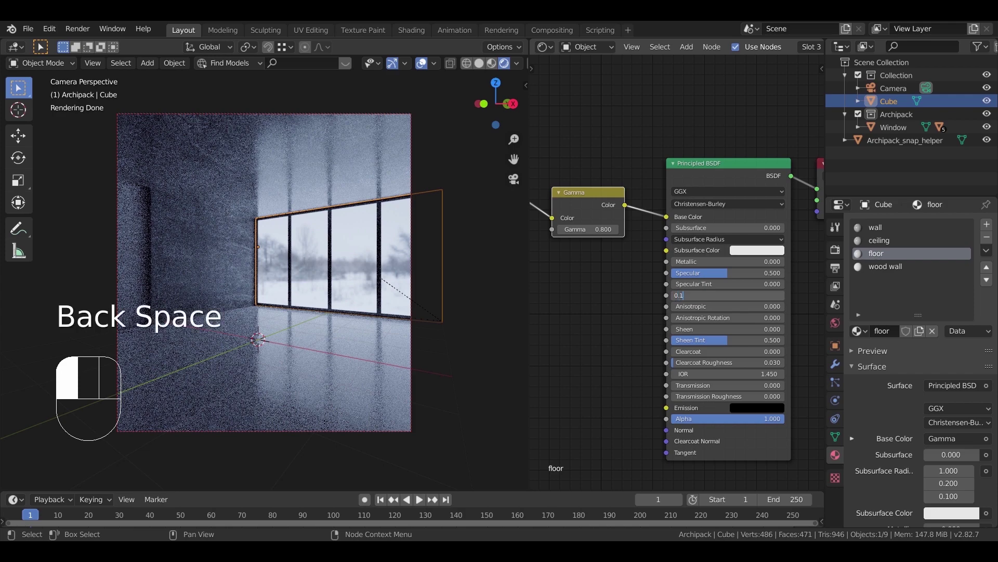
key(Return)
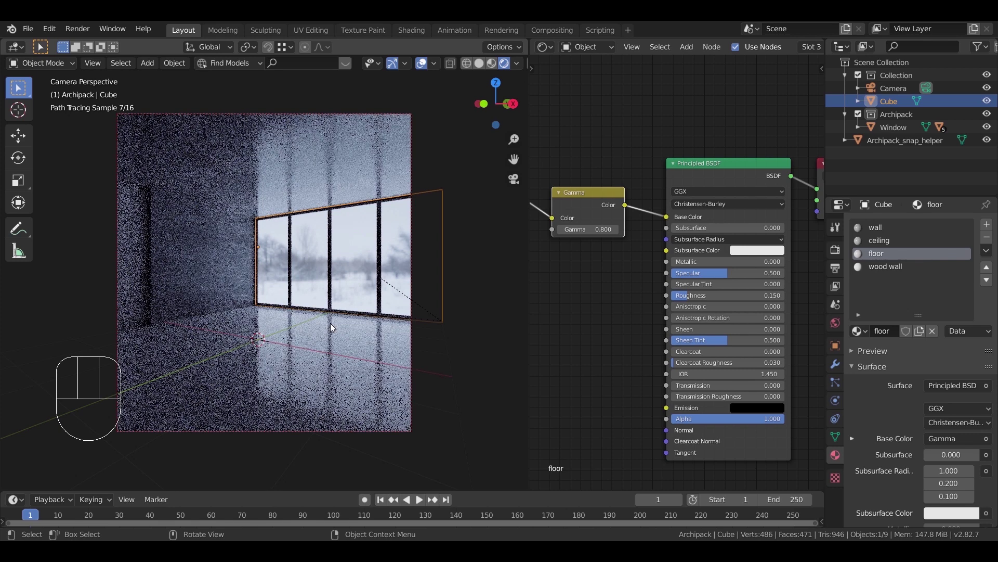
- Set the wall material's Gamma node to 1.8 and collapse the Collection and Archipack collections in the outliner
click(191, 261)
click(884, 227)
middle_drag(570, 260, 653, 284)
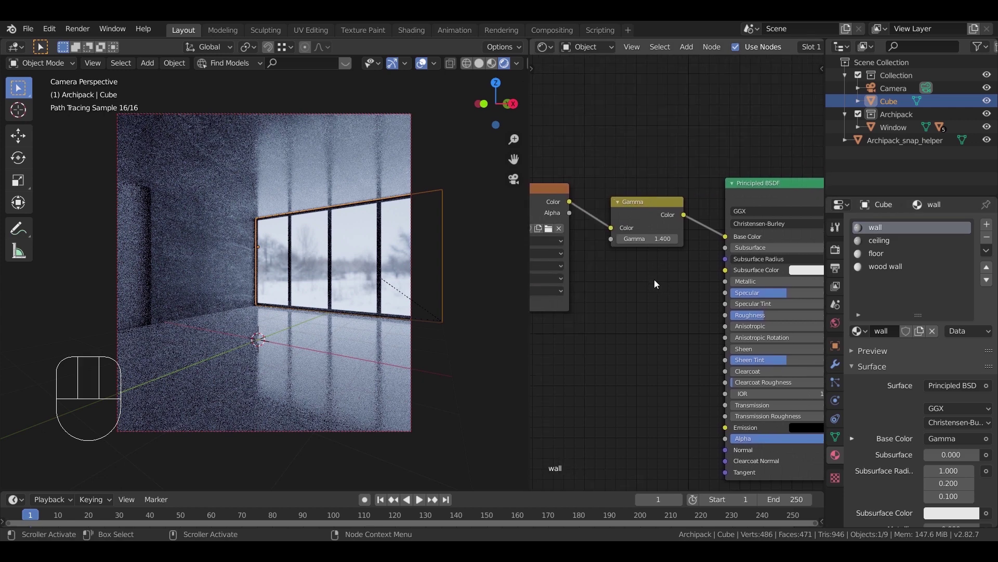
drag(651, 238, 651, 238)
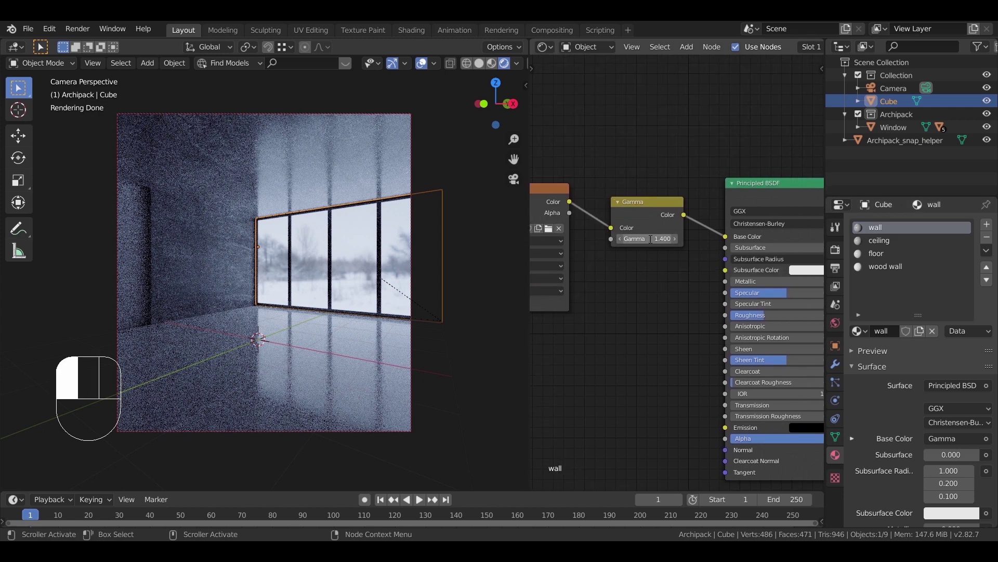
click(655, 269)
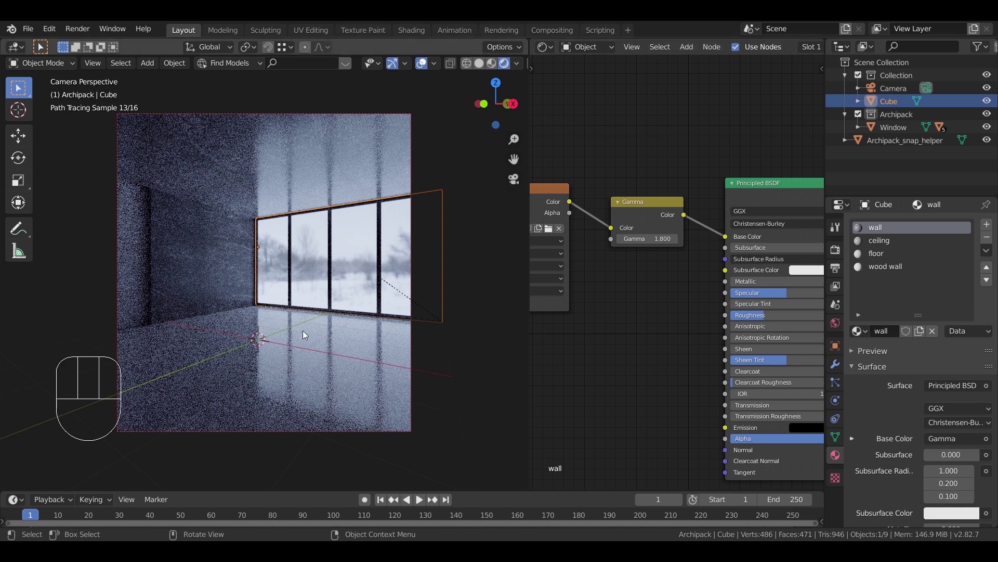
click(845, 75)
click(845, 88)
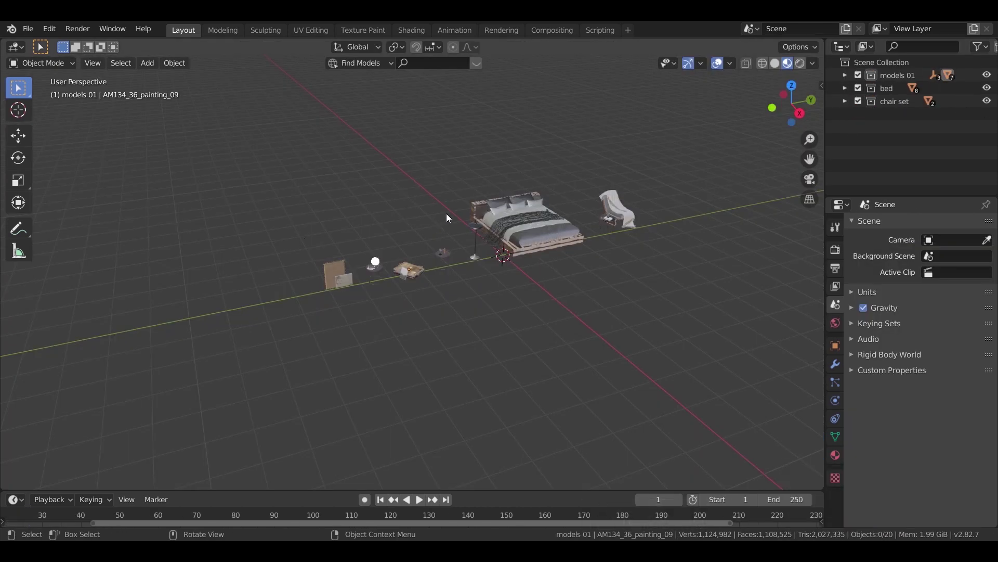
- Switch to the Blender file holding the furniture models, select all objects of the bed collection and copy them
middle_drag(596, 277, 473, 242)
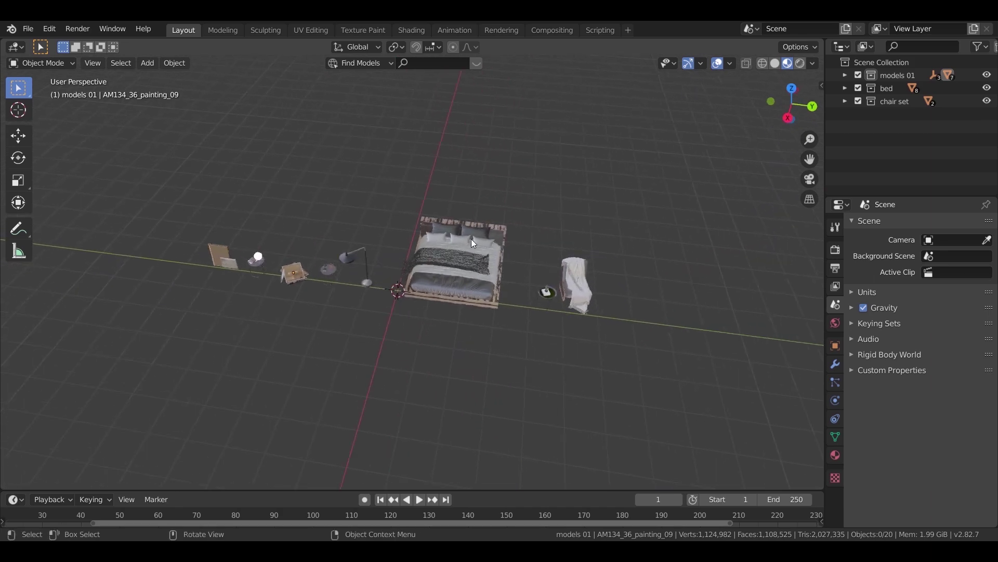
scroll(549, 293, up, 5)
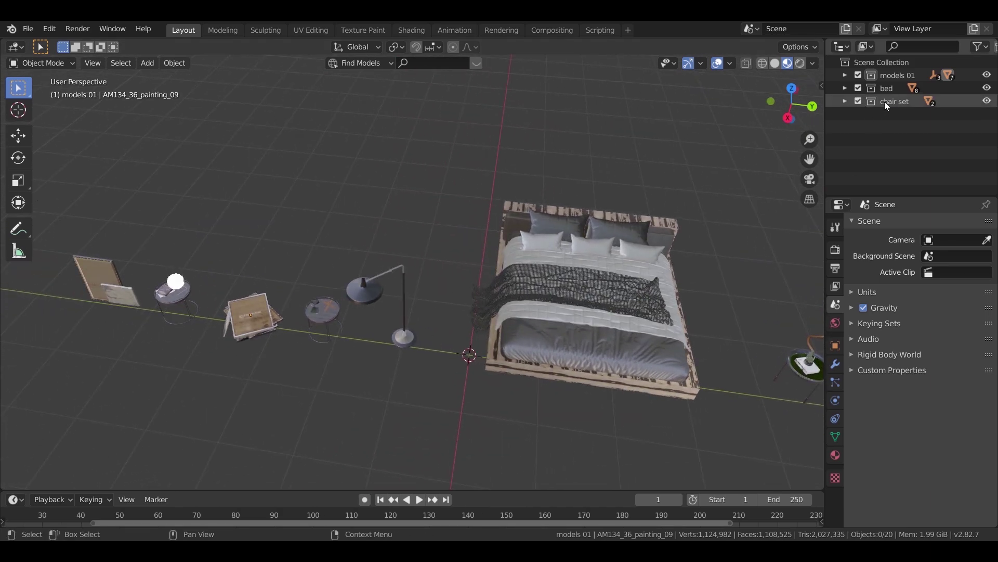
click(895, 88)
right_click(889, 92)
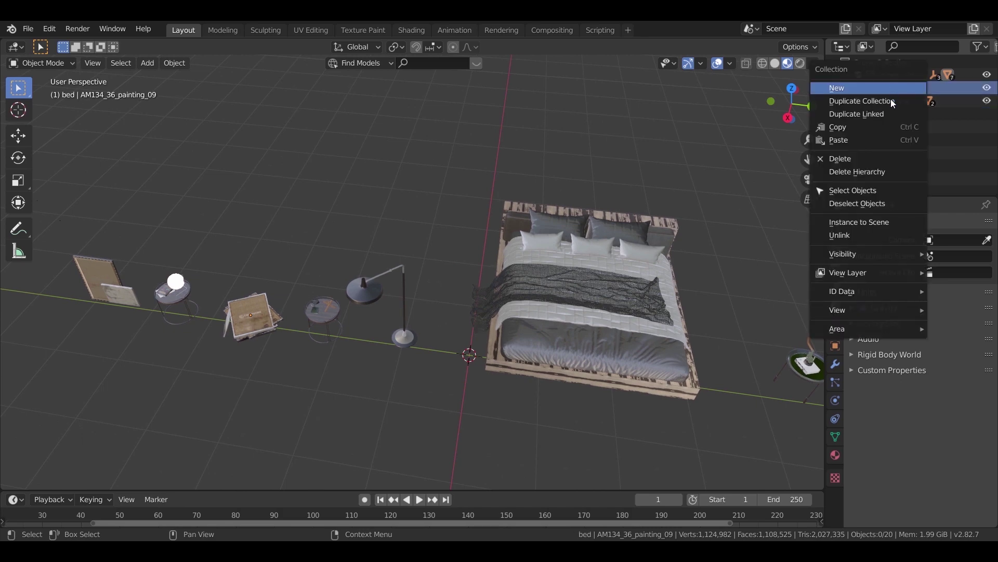
click(863, 190)
key(ctrl+c)
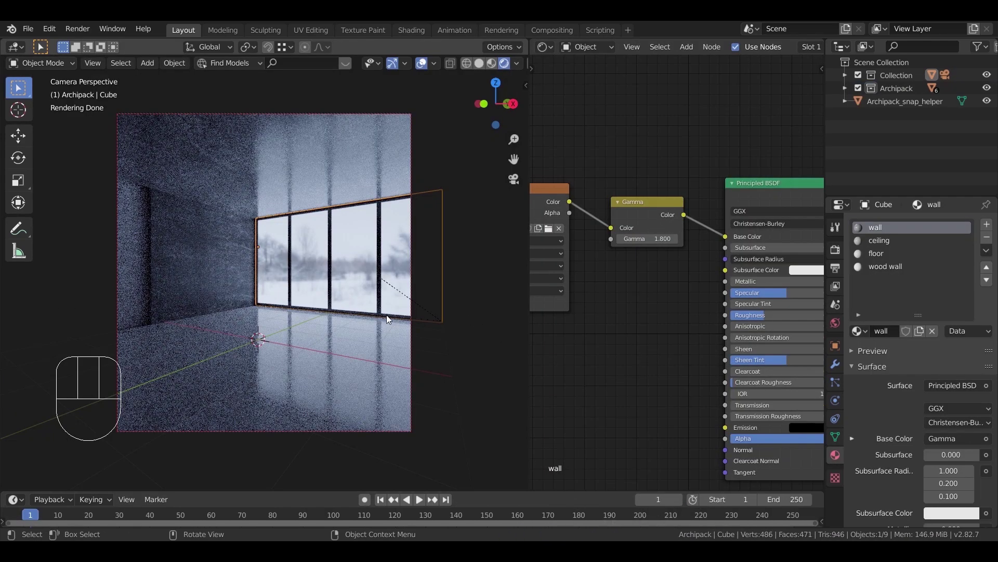
- Back in the room file, switch to Solid shading and add a new collection named models
key(z)
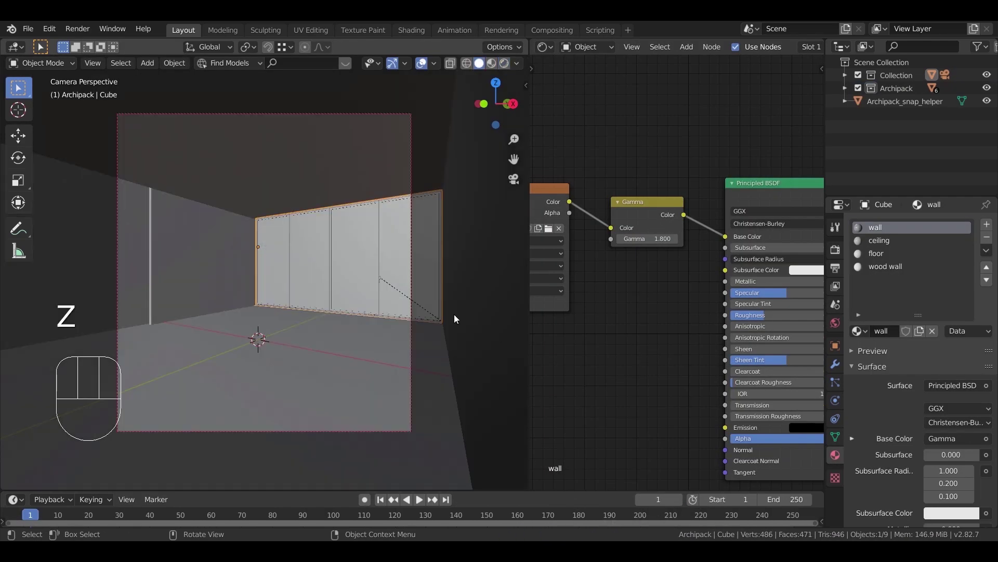
right_click(892, 121)
click(895, 123)
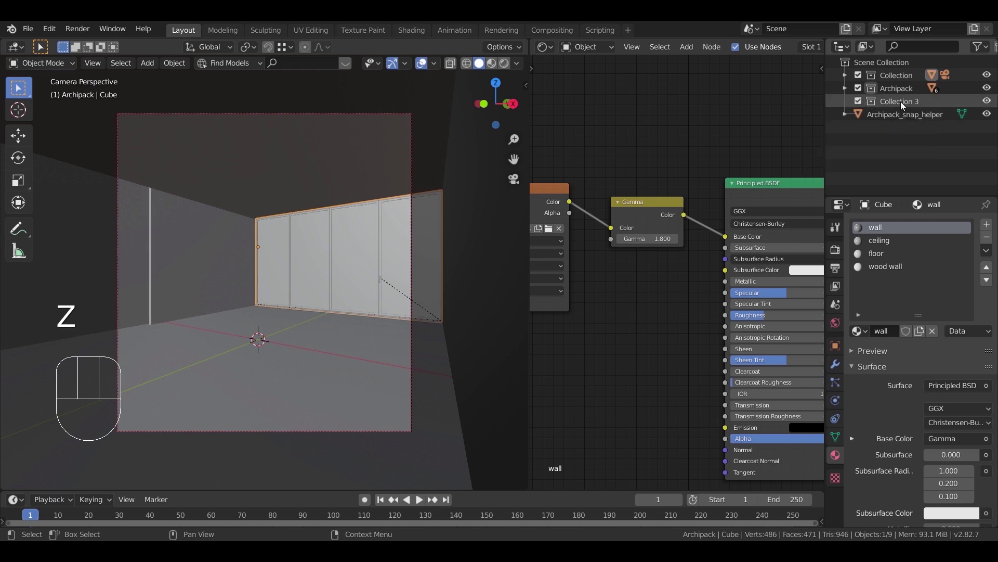
double_click(901, 100)
text(models)
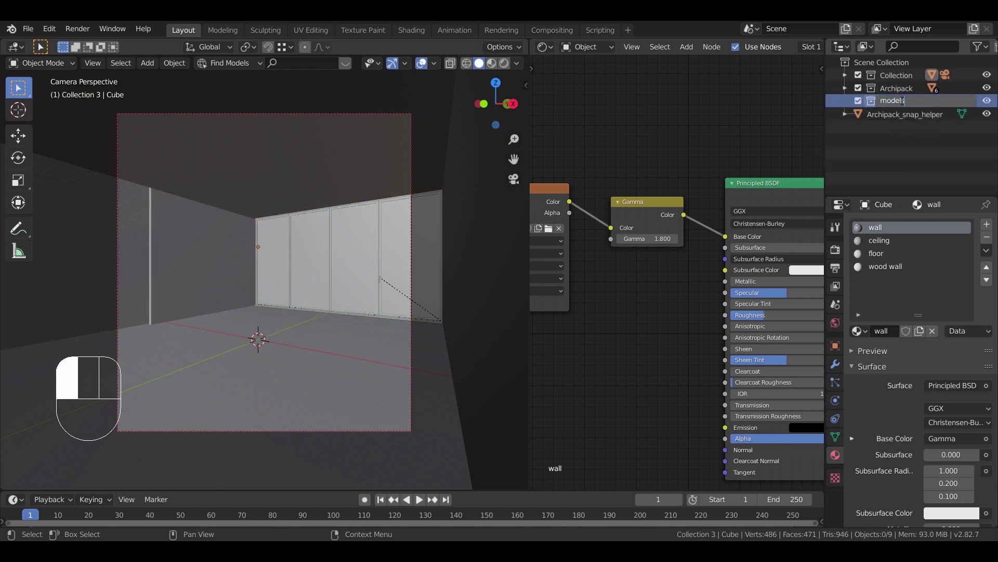
key(Return)
- Add a sub-collection named bed inside the models collection
right_click(902, 101)
click(904, 103)
double_click(905, 115)
text(bed)
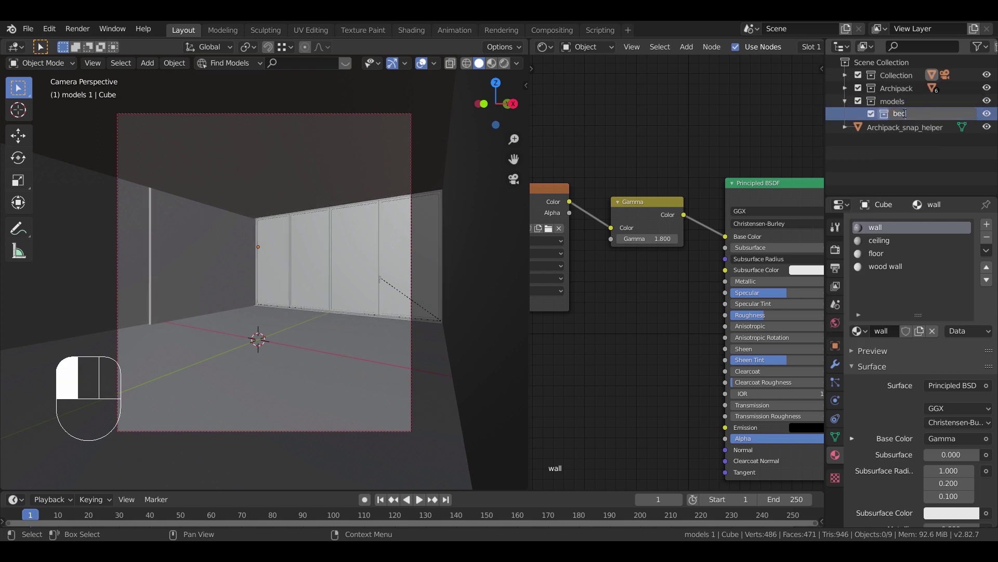
key(Return)
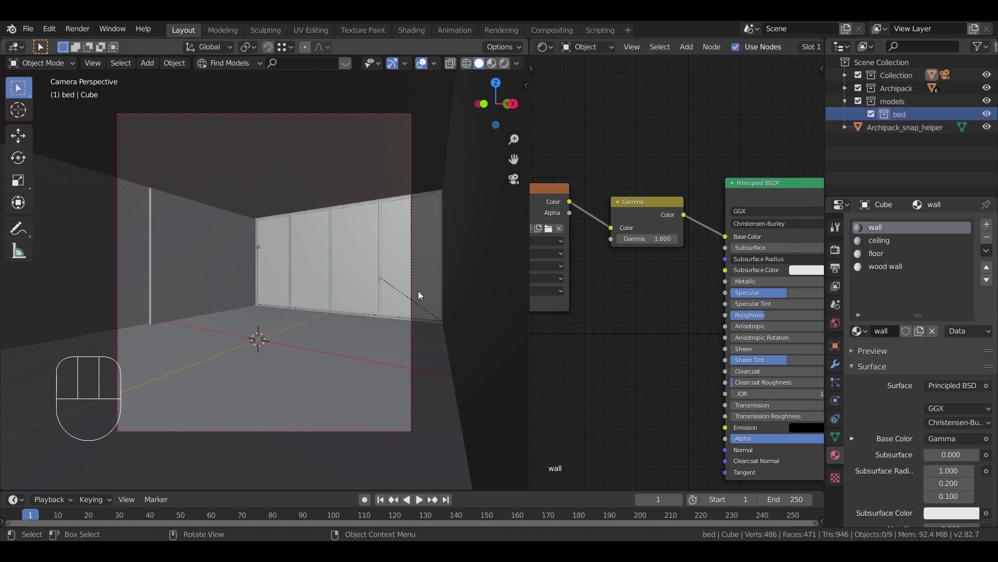
- Paste the bed objects and move them horizontally into the room, about 2.6 m in X and -7.2 m in Y
middle_drag(427, 298, 386, 388)
key(ctrl+v)
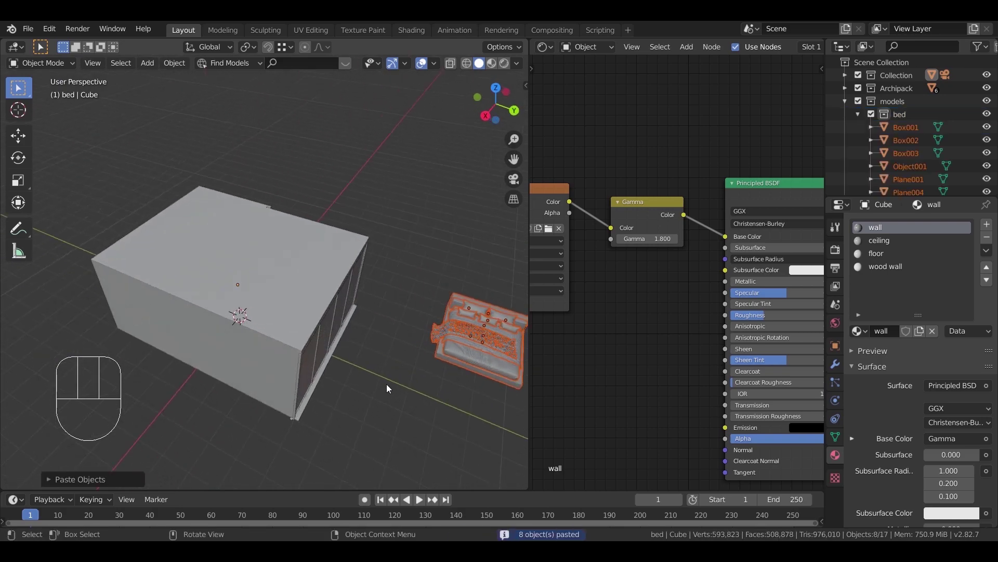
key(KP_7)
key(z)
mouse_move(264, 301)
shift+middle_down()
mouse_move(416, 325)
mouse_move(416, 335)
shift+middle_up()
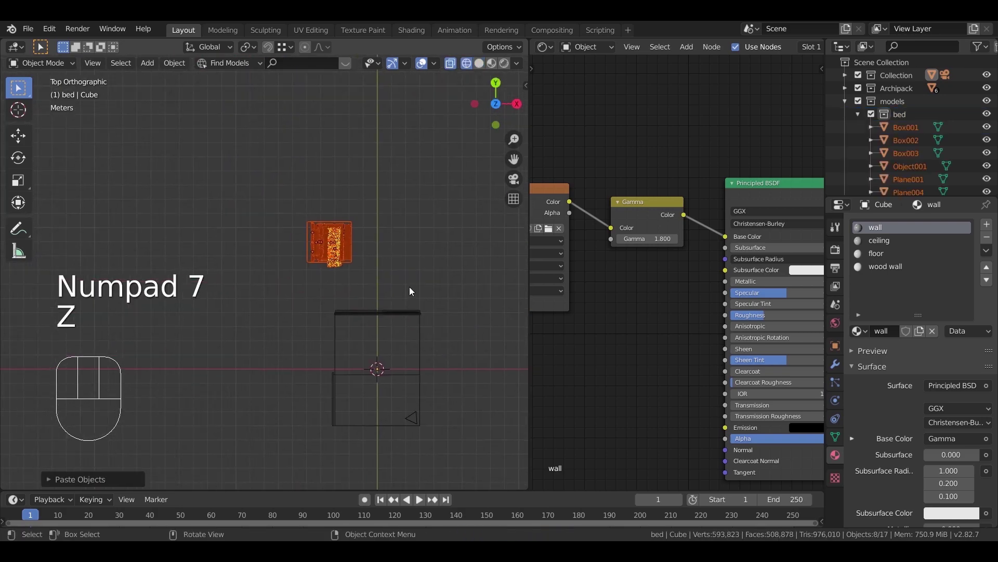
key(g)
key(shift+z)
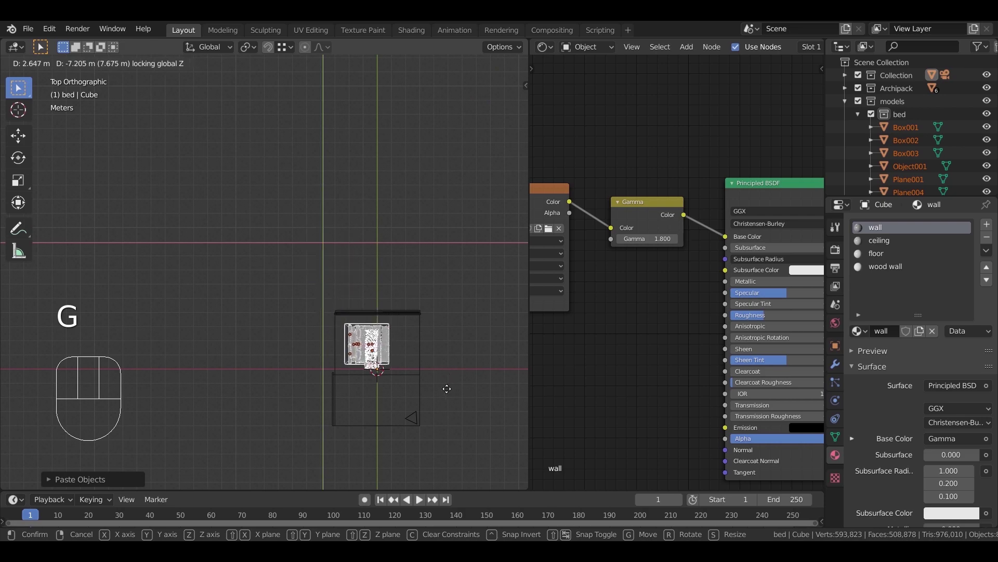
click(447, 389)
- Move the bed horizontally in the top view so its headboard sits close to the adjacent side wall
scroll(422, 411, up, 4)
shift+middle_drag(442, 398, 321, 278)
scroll(385, 327, up, 3)
shift+middle_drag(473, 340, 400, 310)
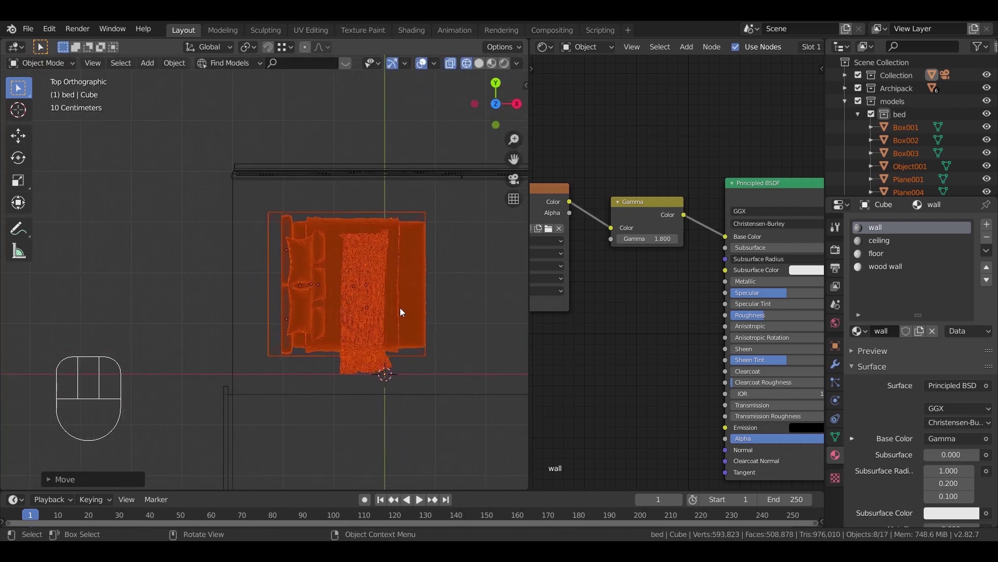
key(g)
key(shift+z)
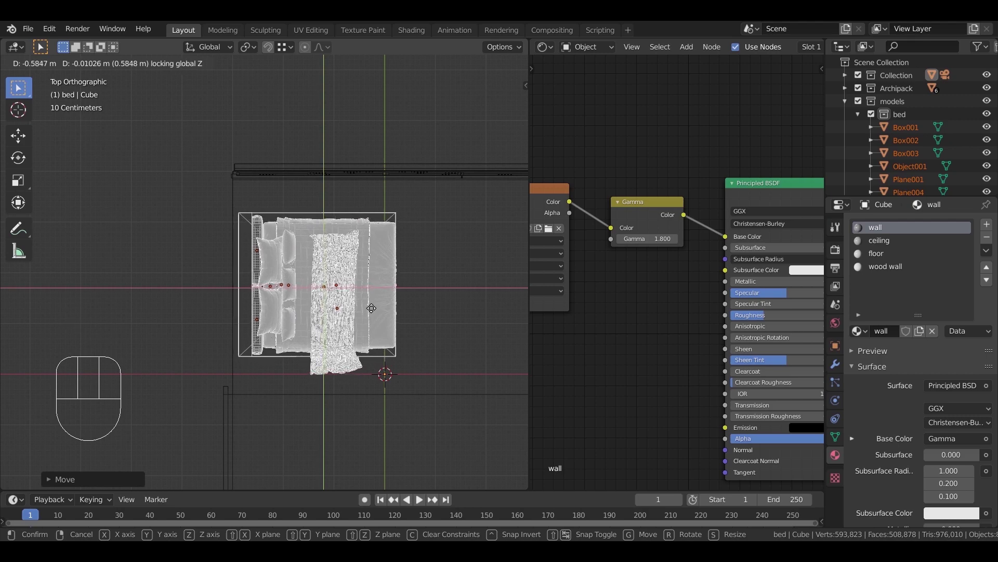
click(377, 315)
- Check in the front wireframe view how the base of the bed frame lines up with the floor
key(KP_1)
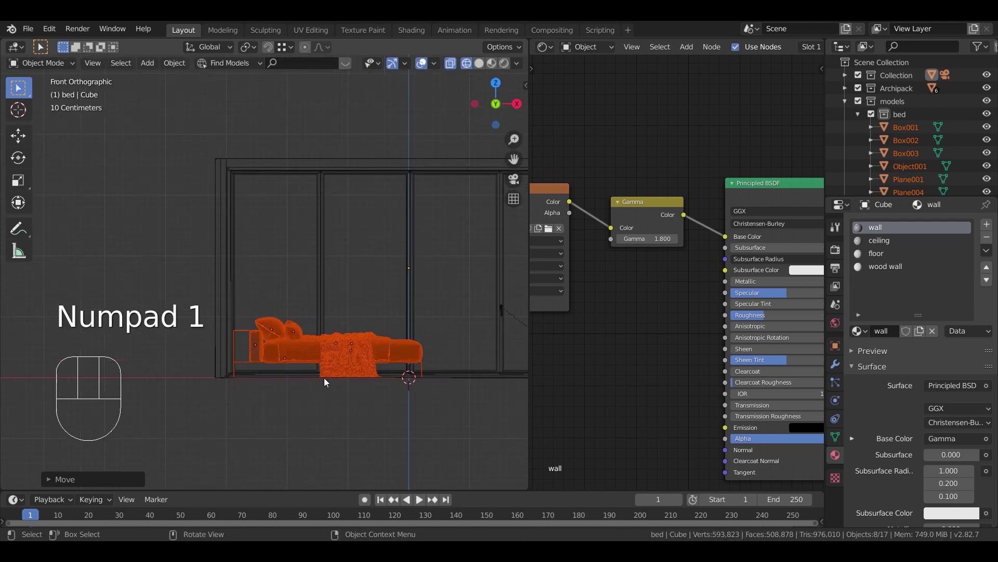
scroll(337, 301, up, 4)
shift+middle_drag(488, 361, 280, 338)
scroll(354, 348, up, 5)
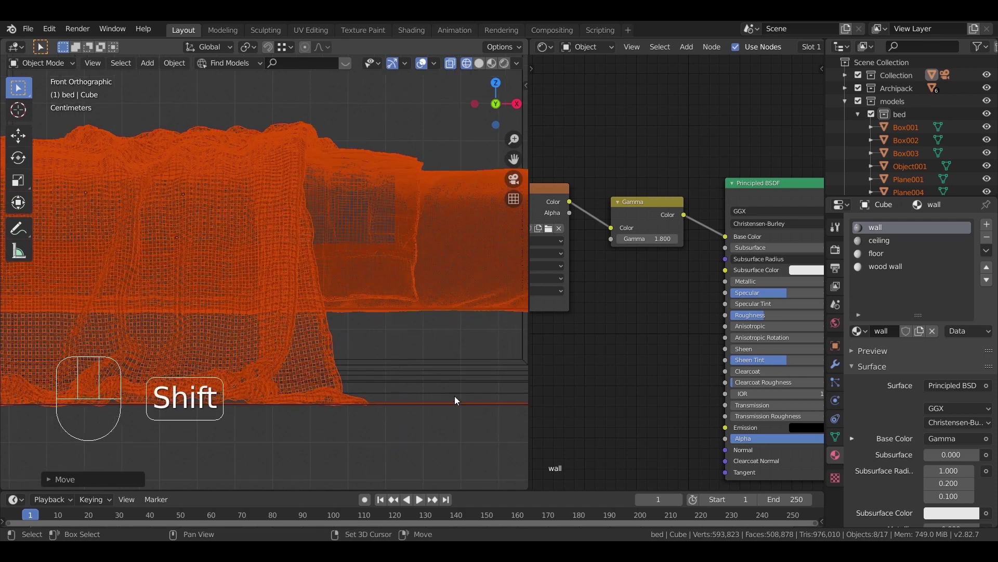
shift+middle_drag(469, 399, 255, 339)
shift+middle_drag(382, 385, 334, 364)
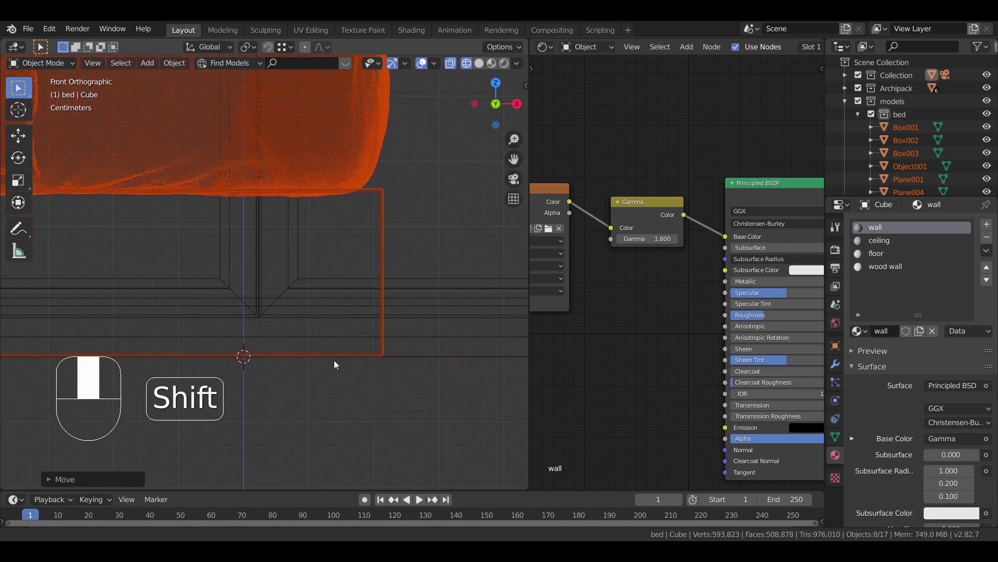
scroll(404, 424, down, 6)
middle_drag(403, 416, 297, 341)
- Preview the bed through the camera in Rendered shading with overlays hidden, and return to Solid shading
key(KP_0)
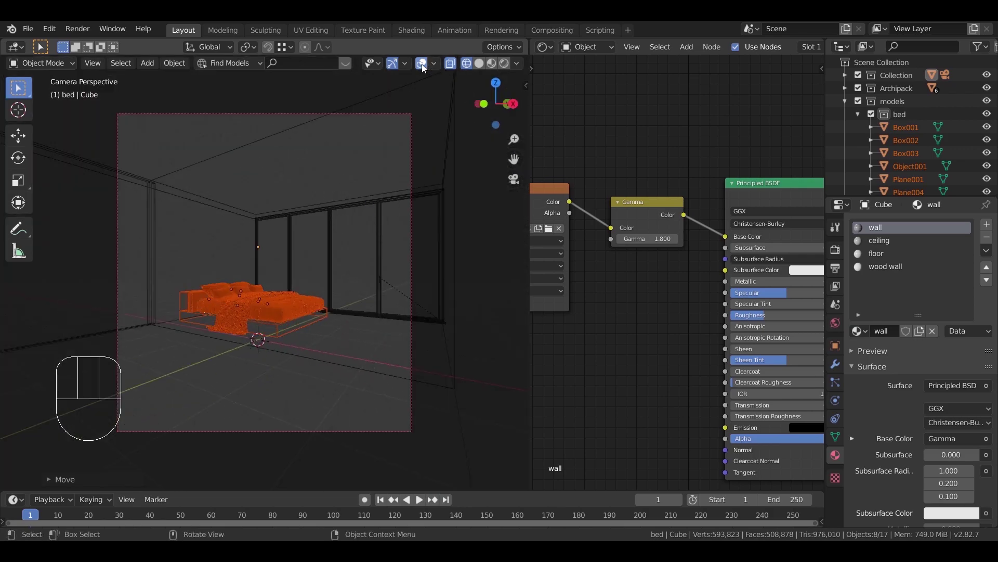
key(z)
click(444, 197)
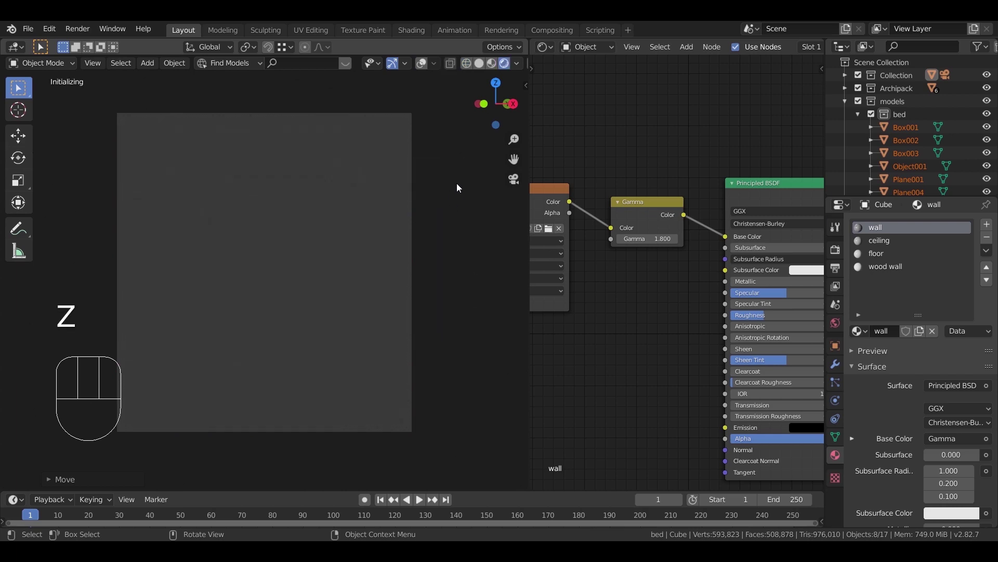
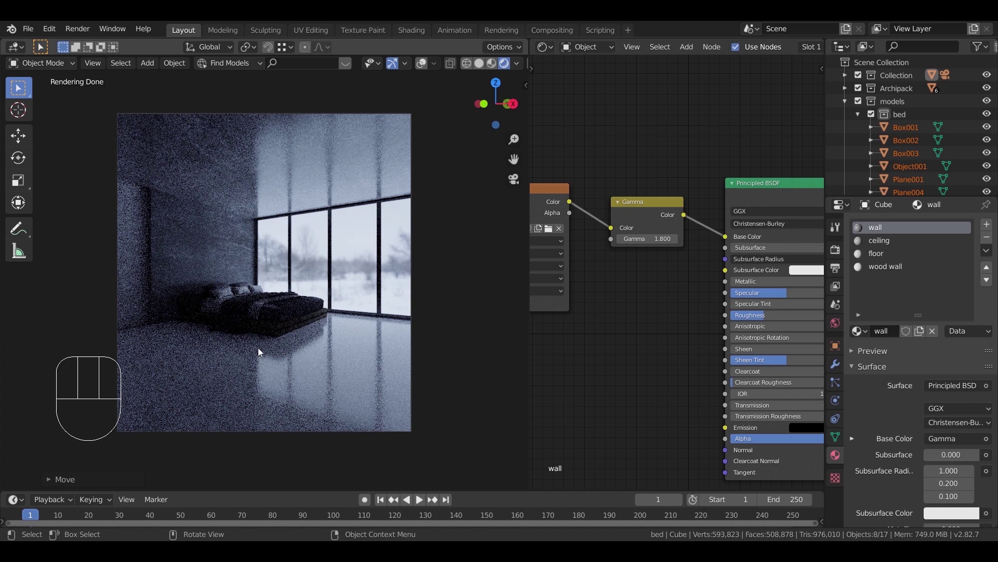
key(z)
click(342, 341)
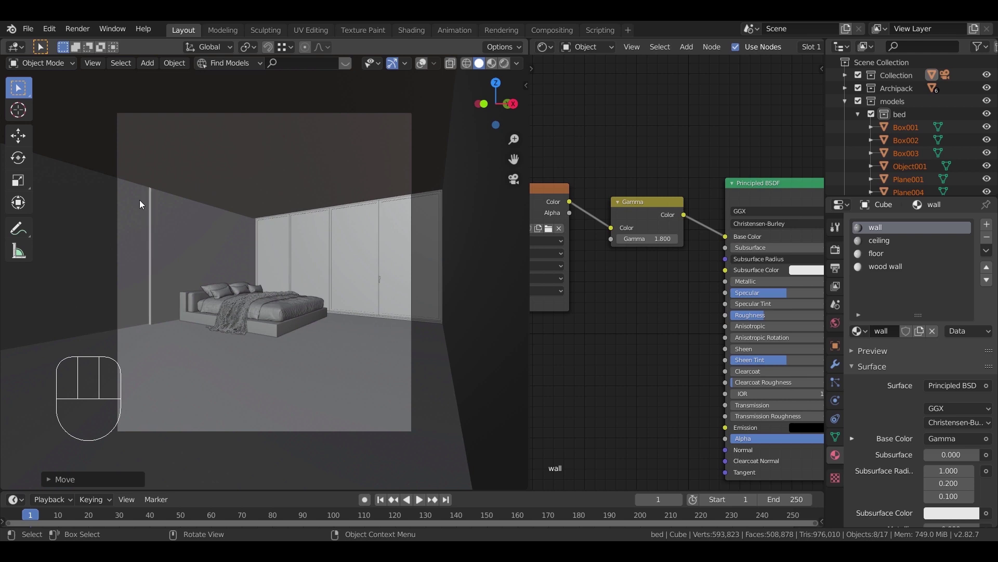
- Create a new collection at the scene's top level and name it "lights"
middle_drag(166, 187, 383, 311)
click(421, 63)
click(845, 101)
right_click(865, 130)
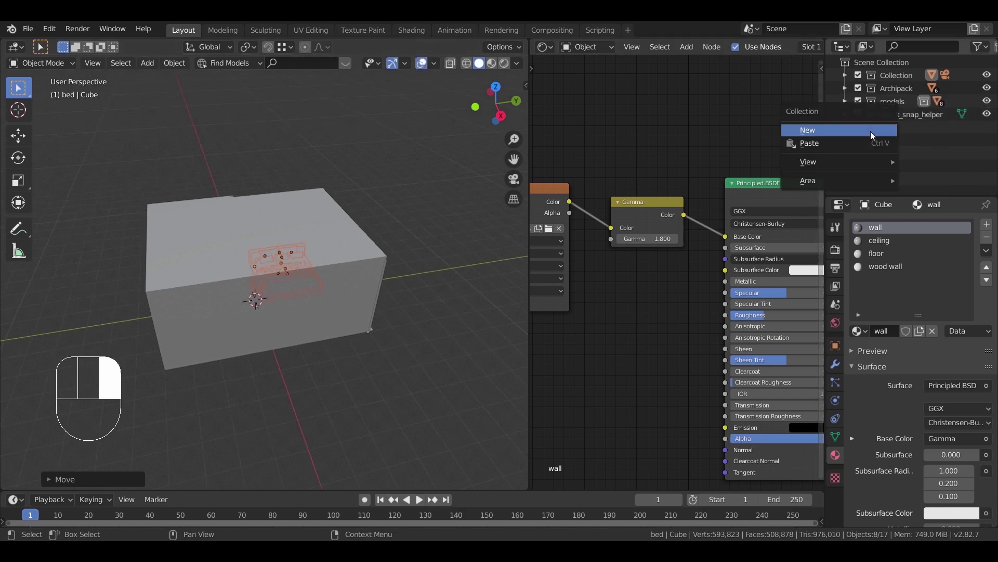
click(869, 131)
double_click(898, 114)
text(lights)
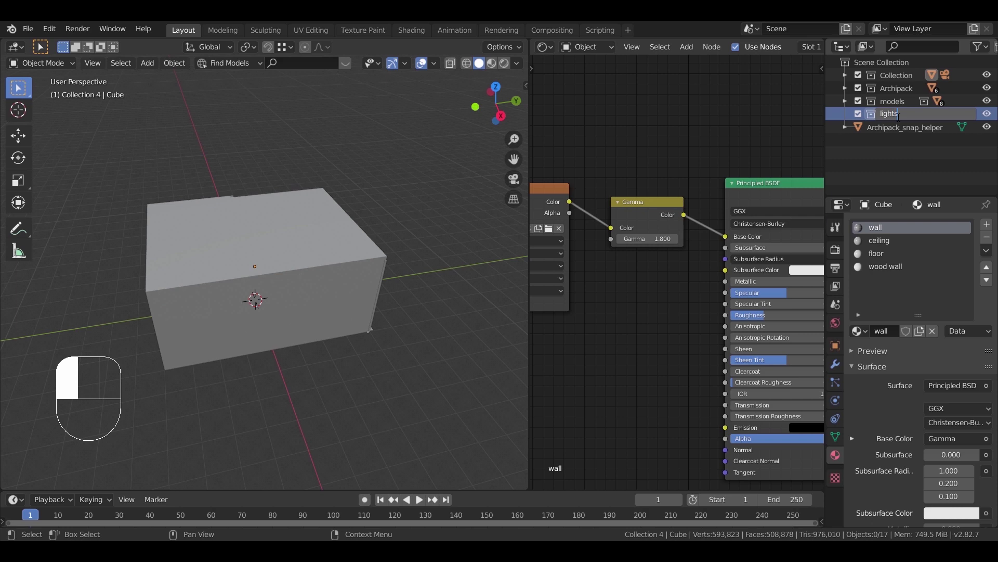
key(Return)
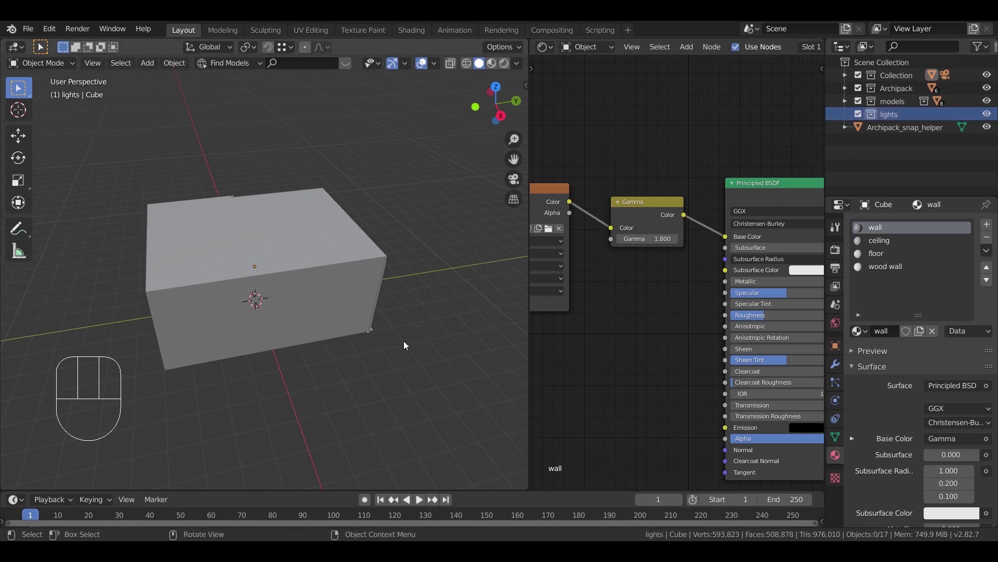
- Add an area light to the lights collection and scale it narrower along X
key(shift+a)
mouse_move(344, 438)
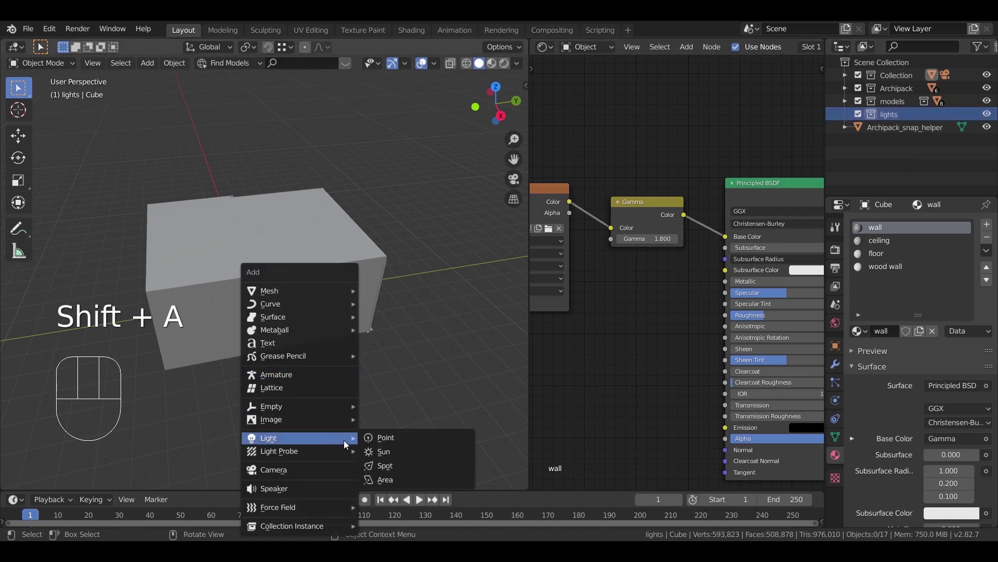
click(401, 474)
key(s)
key(x)
click(378, 398)
- Move the area light horizontally next to the thin wall gap in front of the bed area, using a wireframe plan view
key(KP_7)
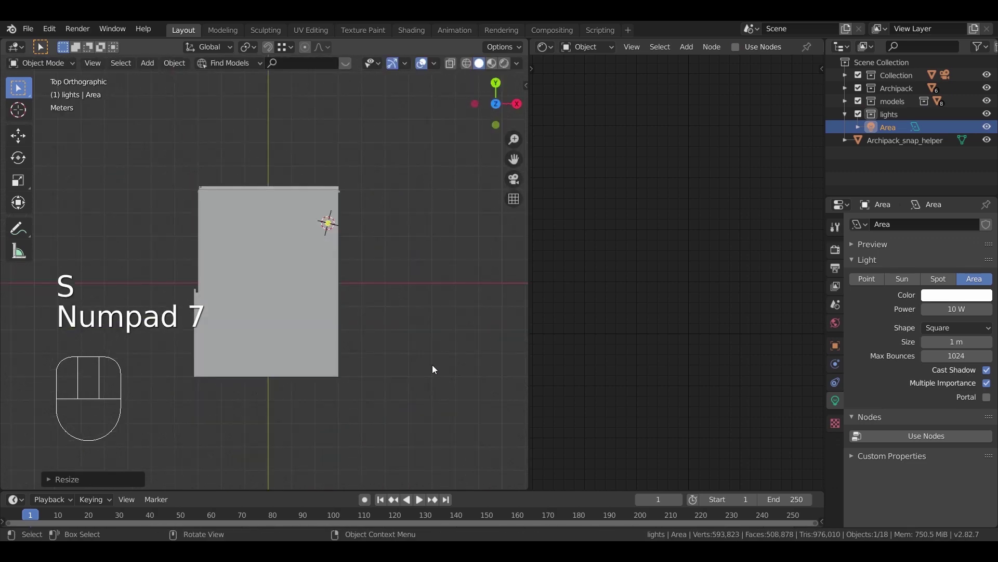
key(g)
key(shift+z)
click(264, 402)
mouse_move(245, 363)
shift+middle_down()
mouse_move(419, 327)
mouse_move(276, 268)
shift+middle_up()
key(z)
click(376, 331)
scroll(411, 310, up, 2)
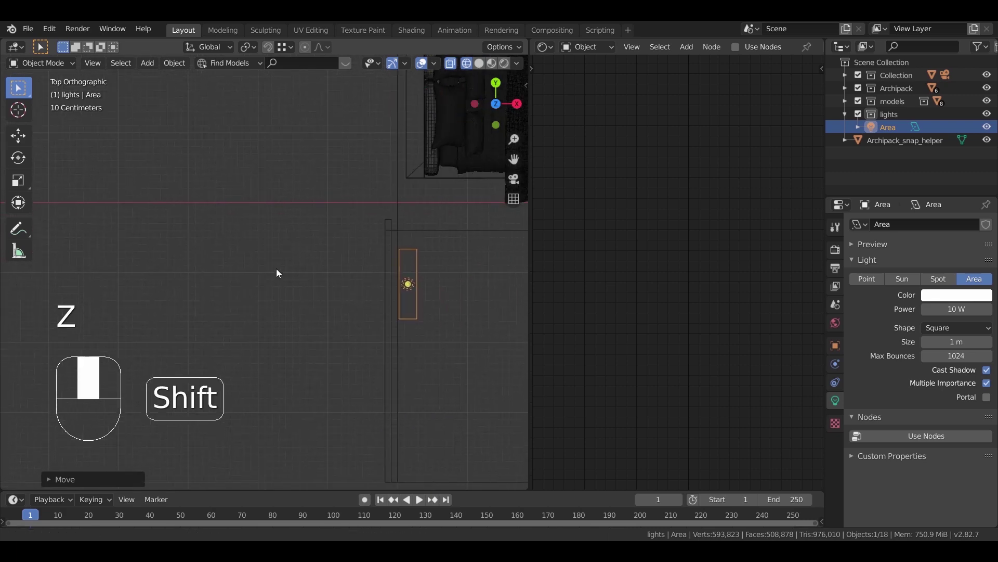
- Narrow the area light along X to the width of the wall gap and move it horizontally into that gap
scroll(341, 269, up, 3)
key(s)
key(x)
click(372, 248)
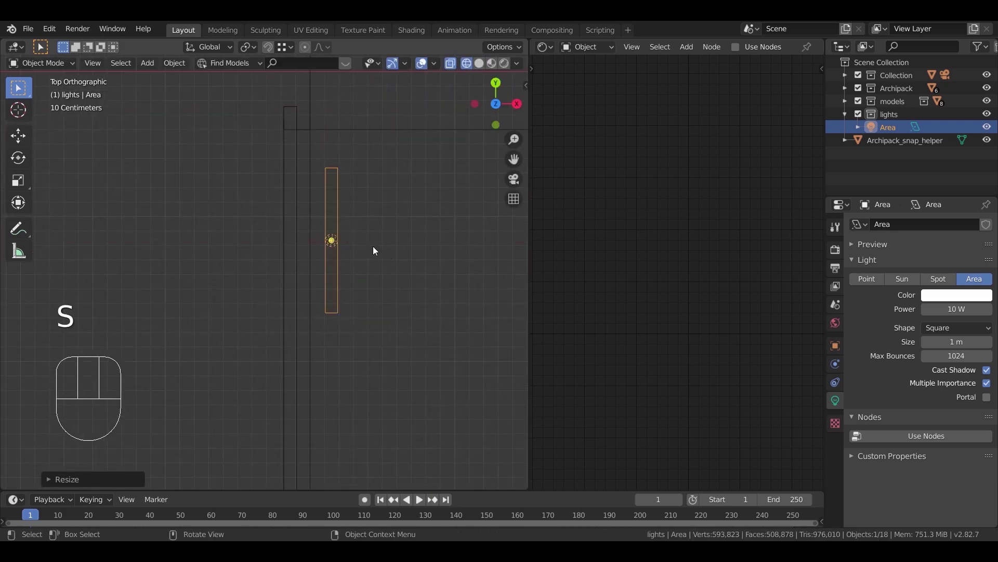
key(g)
key(shift+z)
click(363, 276)
key(s)
key(x)
click(390, 277)
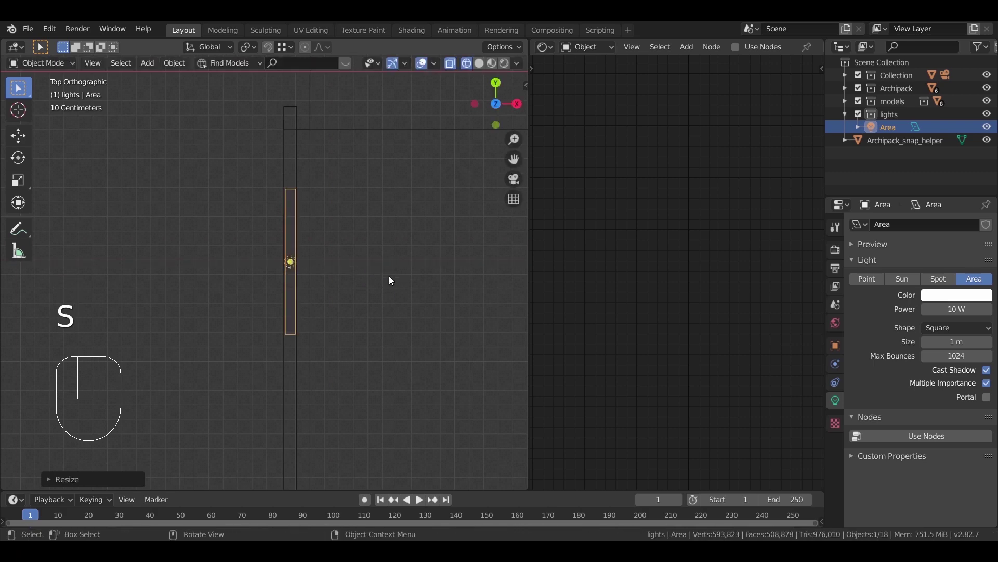
- Lengthen and shift the area light along Y so that it spans the full length of the wall gap
key(s)
click(428, 404)
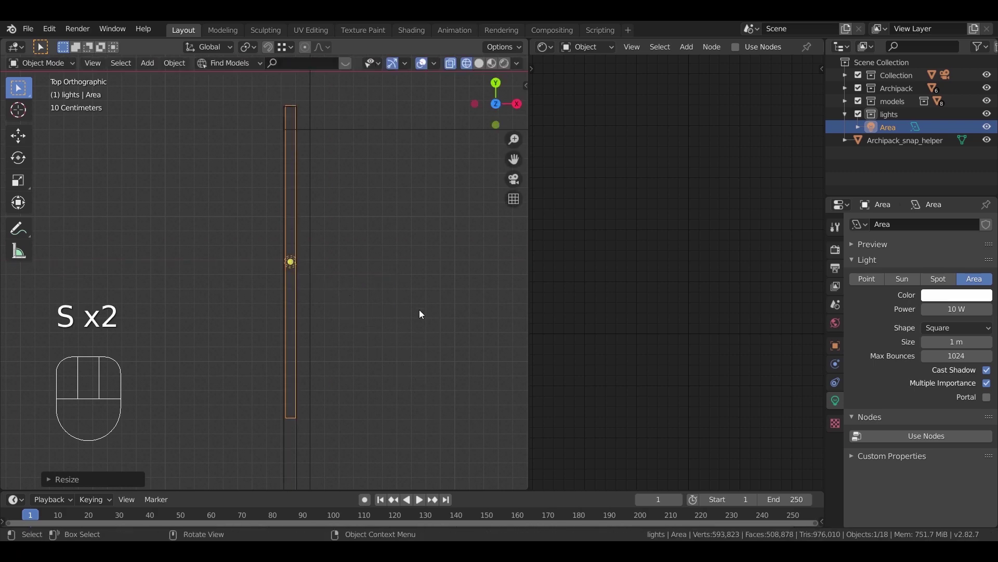
shift+middle_drag(419, 312, 443, 251)
key(g)
key(y)
click(423, 304)
key(s)
key(y)
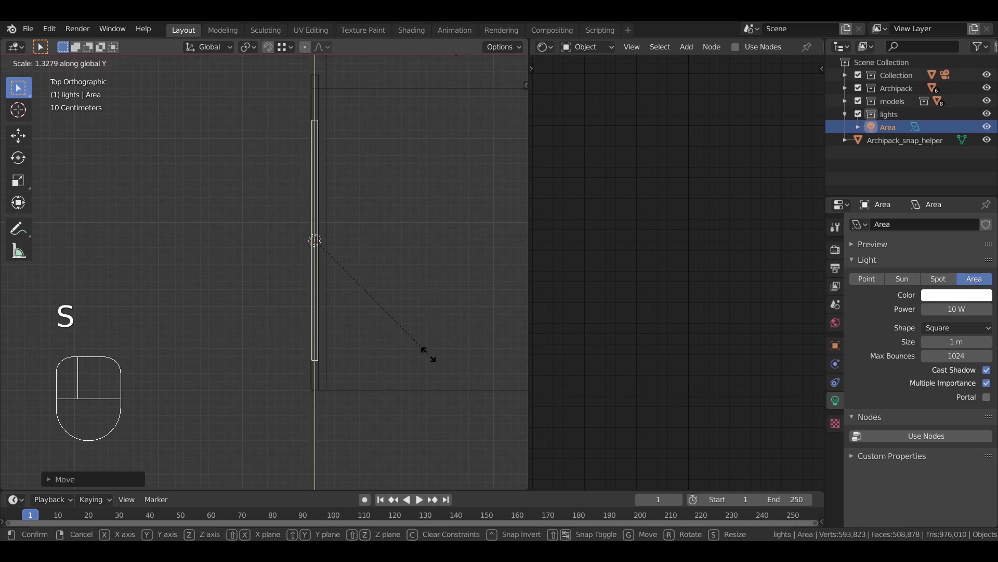
click(427, 357)
key(g)
key(y)
click(420, 314)
key(s)
key(y)
click(429, 352)
- Raise the area light to the upper end of the wall gap, just below the ceiling, in the front view
middle_drag(438, 309, 384, 244)
key(KP_1)
key(g)
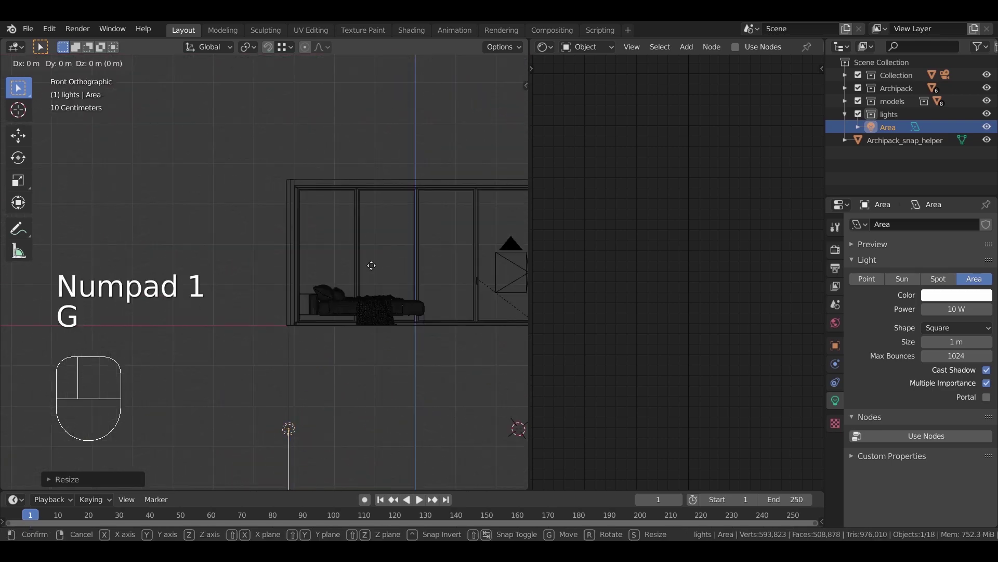
click(300, 243)
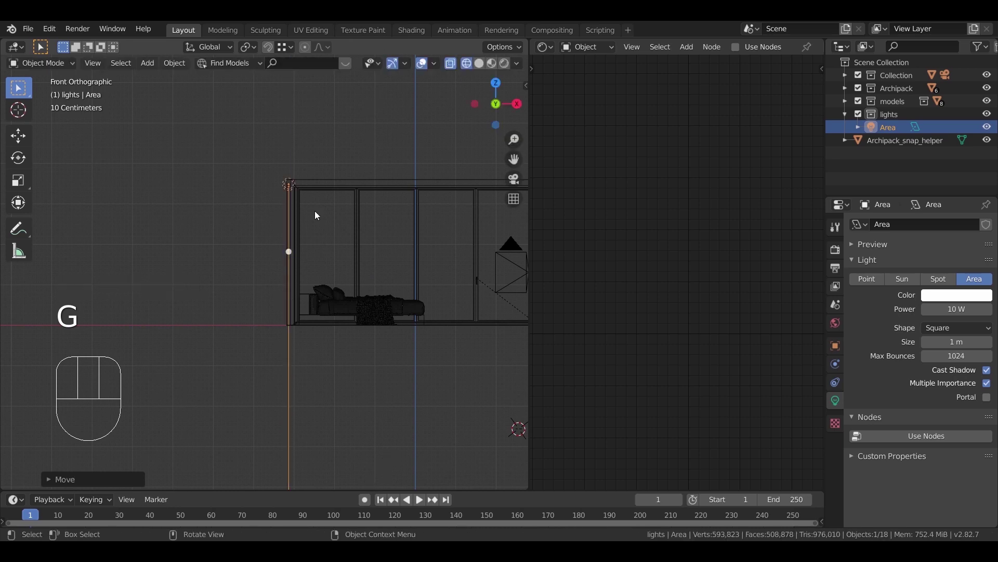
key(KP_Decimal)
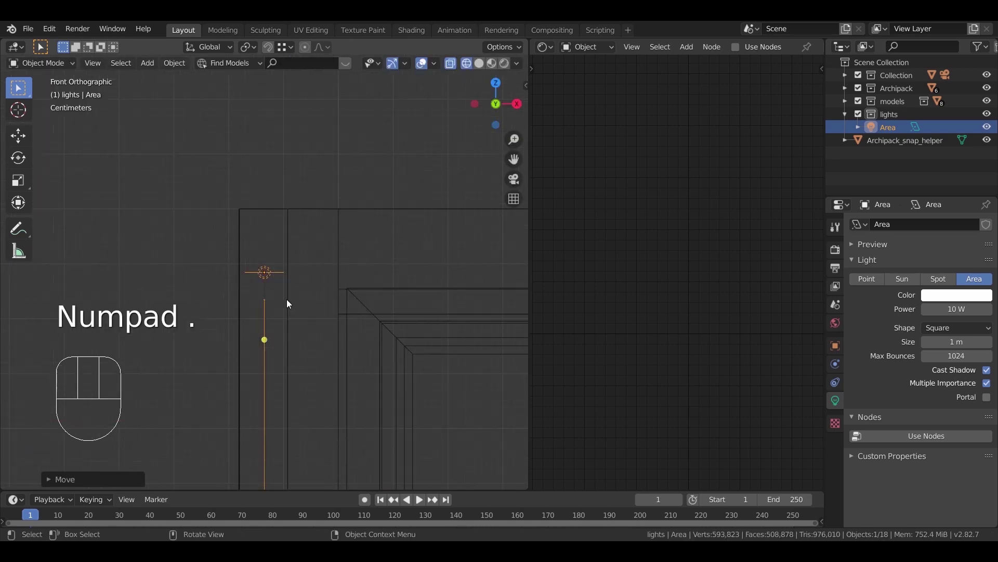
key(g)
click(369, 329)
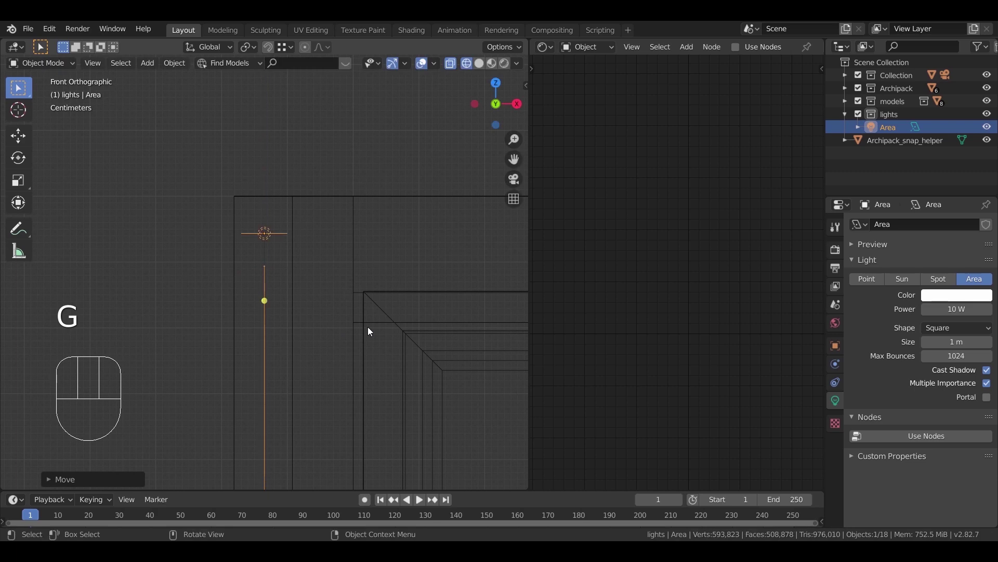
- Give the area light a warm peach color with hue about 0.08 and saturation about 0.47
mouse_move(385, 390)
middle_down()
mouse_move(333, 372)
mouse_move(348, 370)
mouse_move(357, 344)
mouse_move(437, 359)
mouse_move(410, 390)
mouse_move(388, 385)
mouse_move(394, 377)
middle_up()
key(z)
click(413, 369)
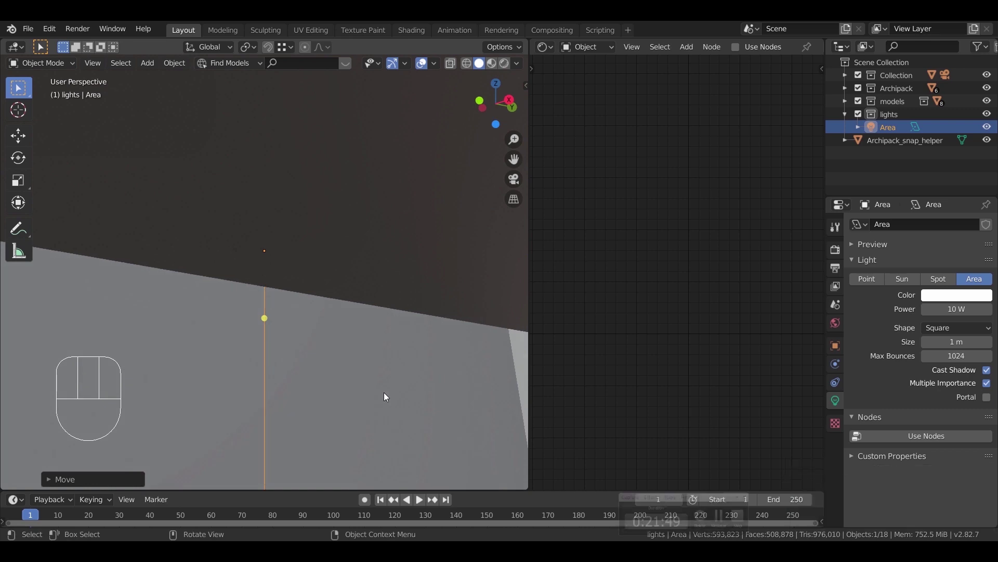
click(936, 295)
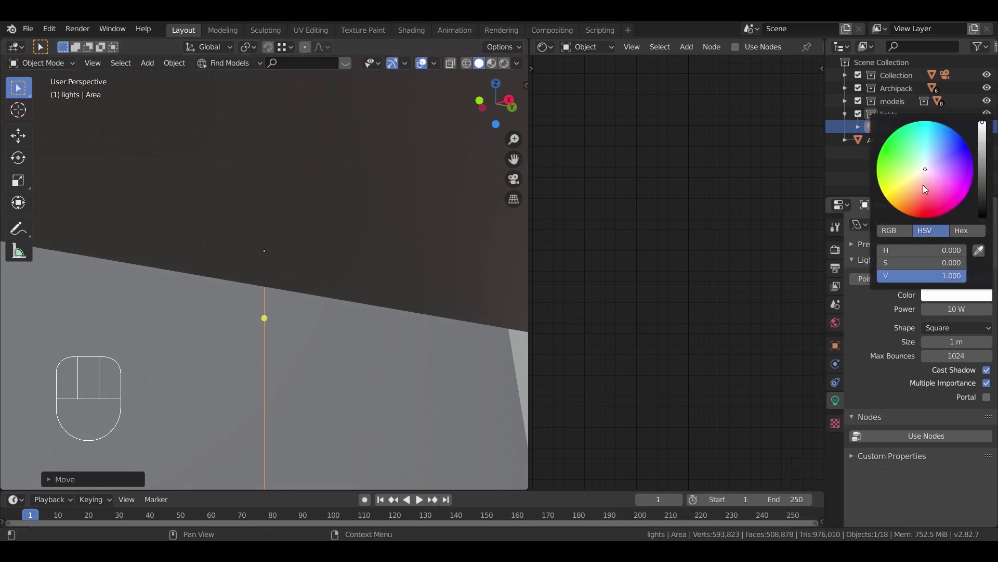
drag(922, 173, 915, 190)
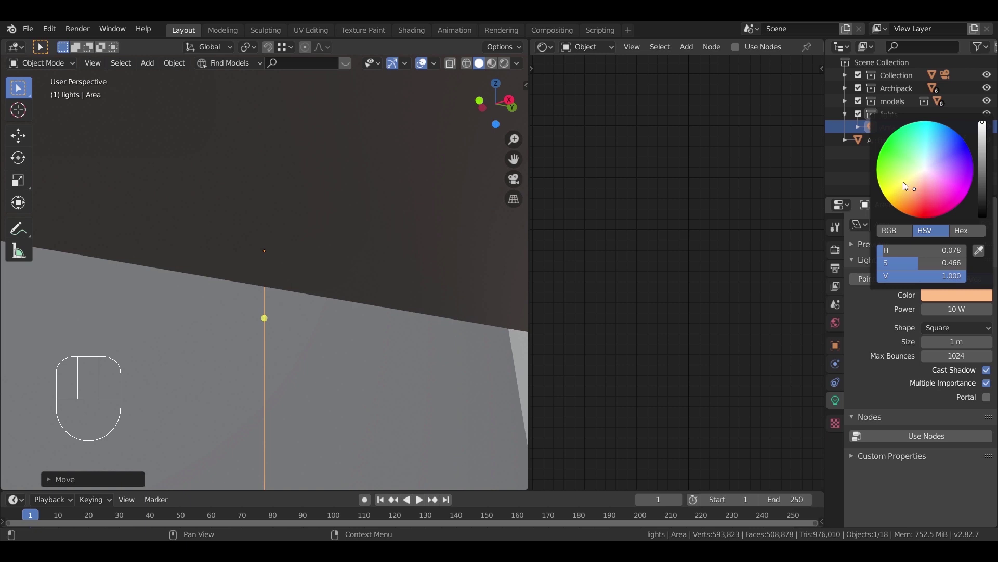
drag(915, 189, 914, 191)
- Set the area light's power to 40 W and preview the rendered result through the camera
click(968, 309)
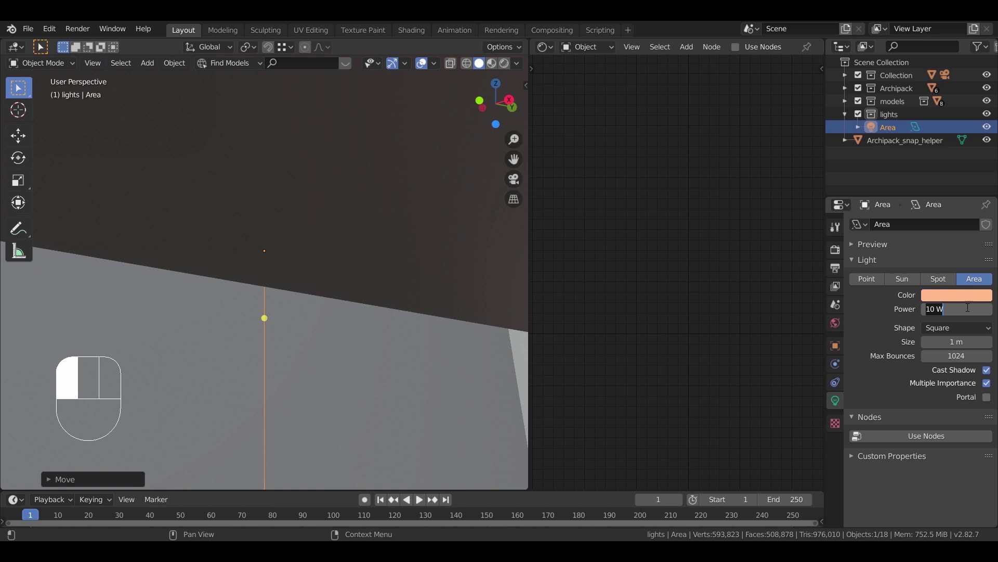
key(Return)
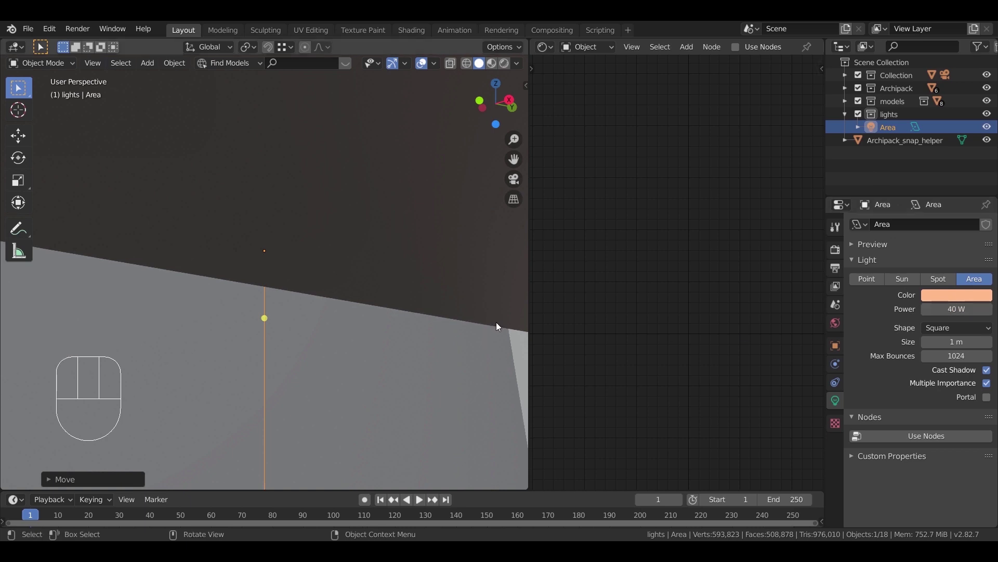
shift+middle_drag(391, 327, 388, 351)
key(KP_0)
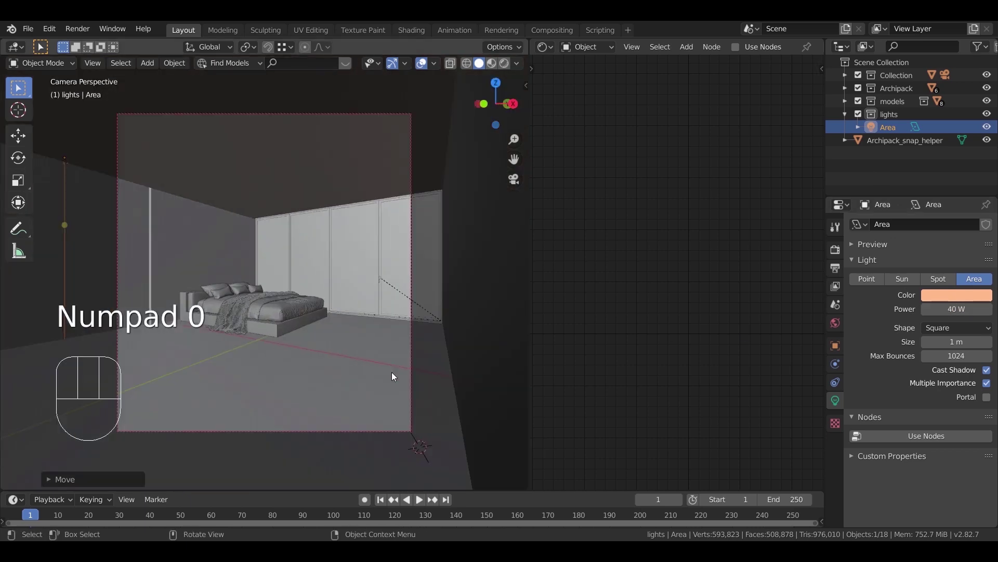
key(z)
click(387, 230)
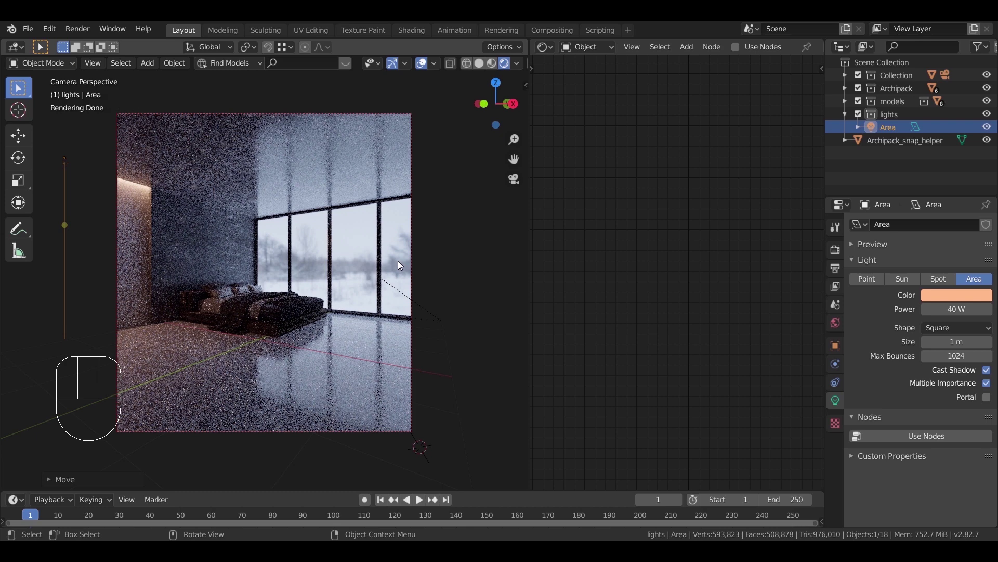
- Set the area light's power to 30 W
click(957, 309)
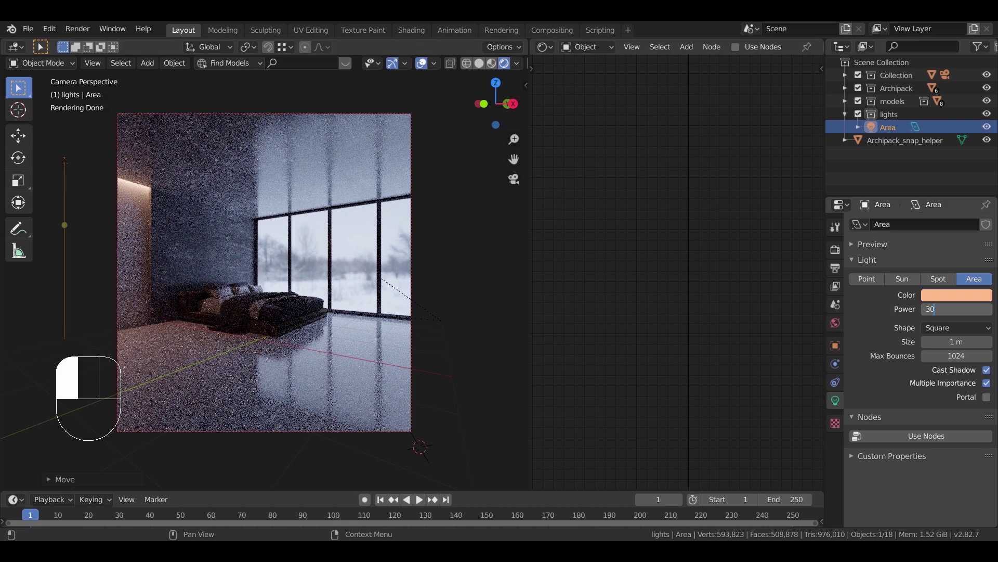
text(30)
key(Return)
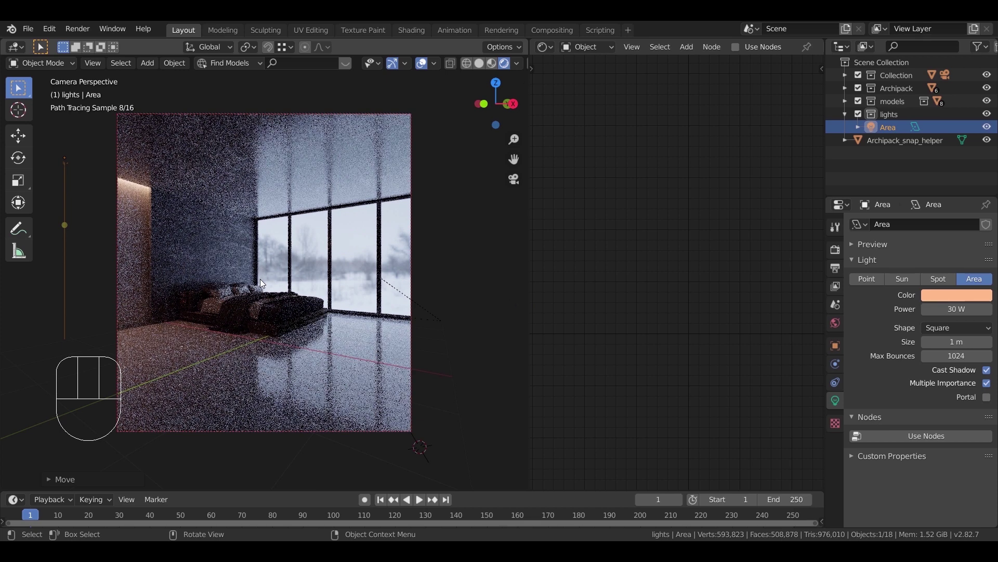
- Duplicate the area light and rotate the copy -90° about the global X axis
key(z)
click(321, 279)
mouse_move(316, 280)
middle_down()
mouse_move(288, 292)
mouse_move(473, 401)
mouse_move(454, 347)
mouse_move(271, 325)
middle_up()
key(KP_Decimal)
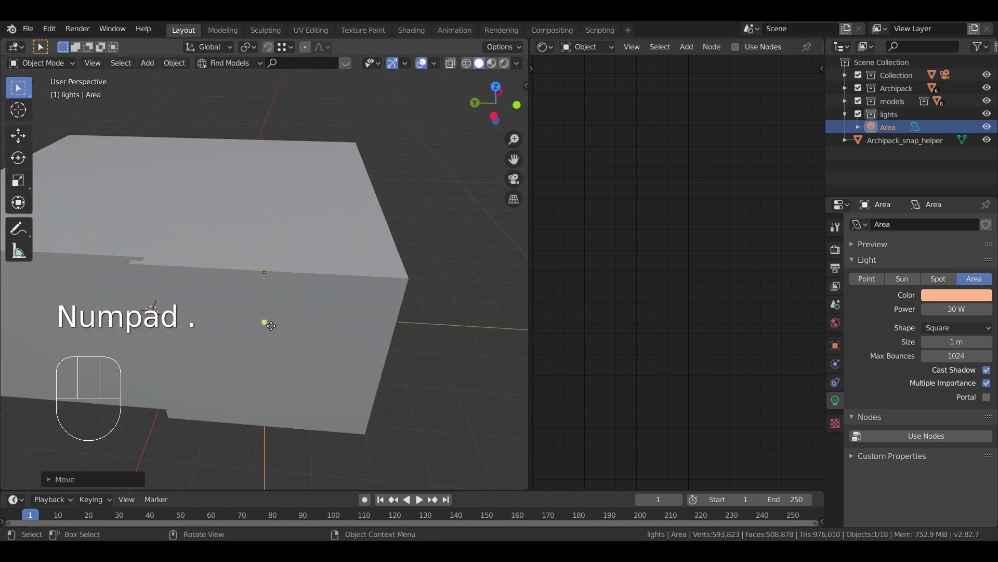
key(z)
click(331, 328)
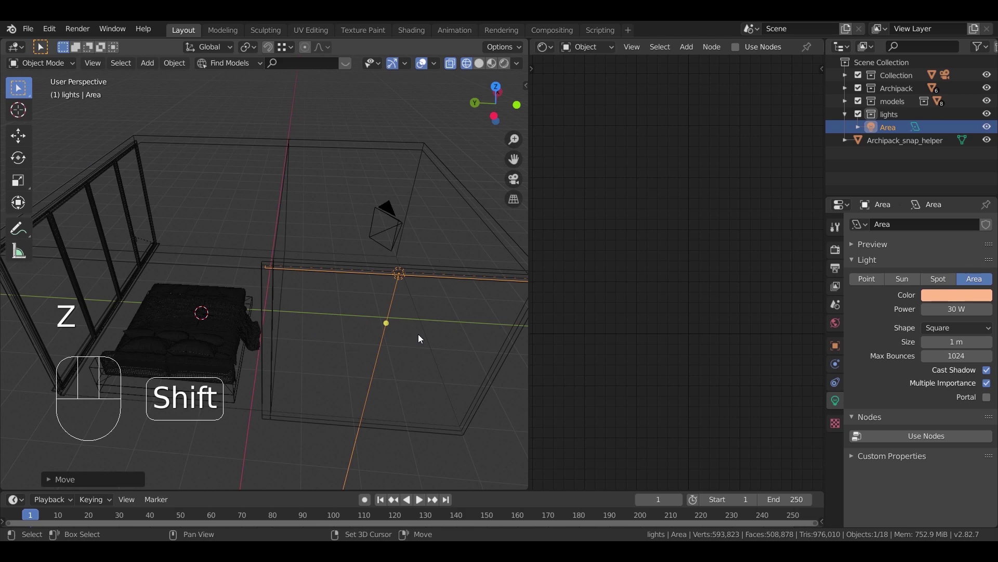
key(shift+d)
click(400, 345)
key(r)
key(x)
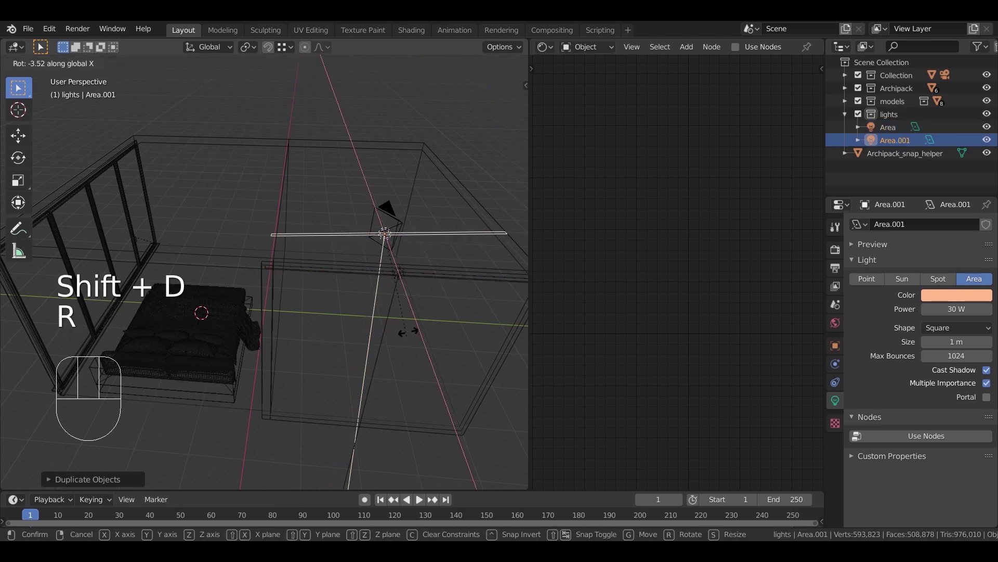
text(90-)
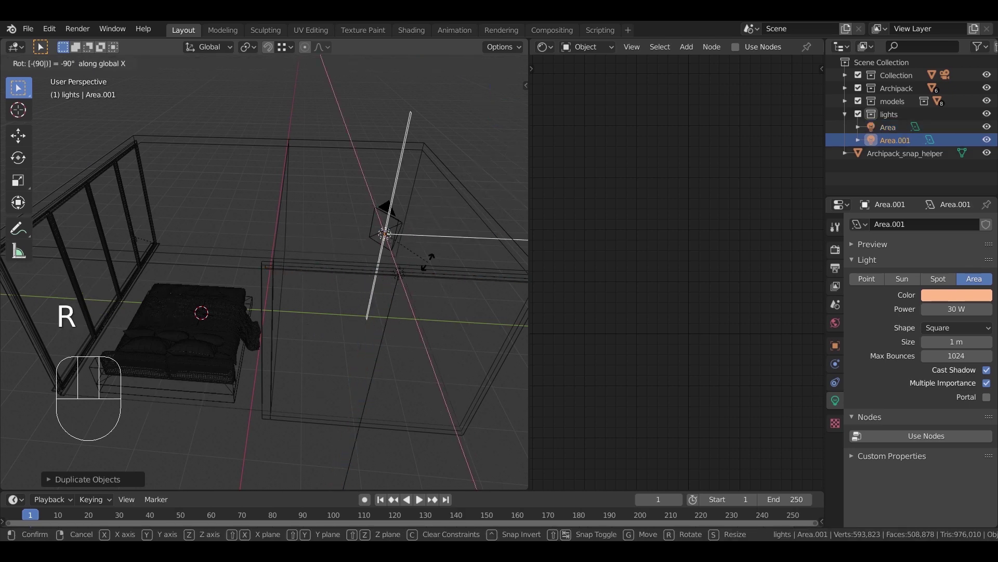
click(427, 262)
- Position the duplicated light inside the bed-side end of the wall gap in plan and narrow it along X to fit
middle_drag(407, 296, 389, 307)
key(KP_7)
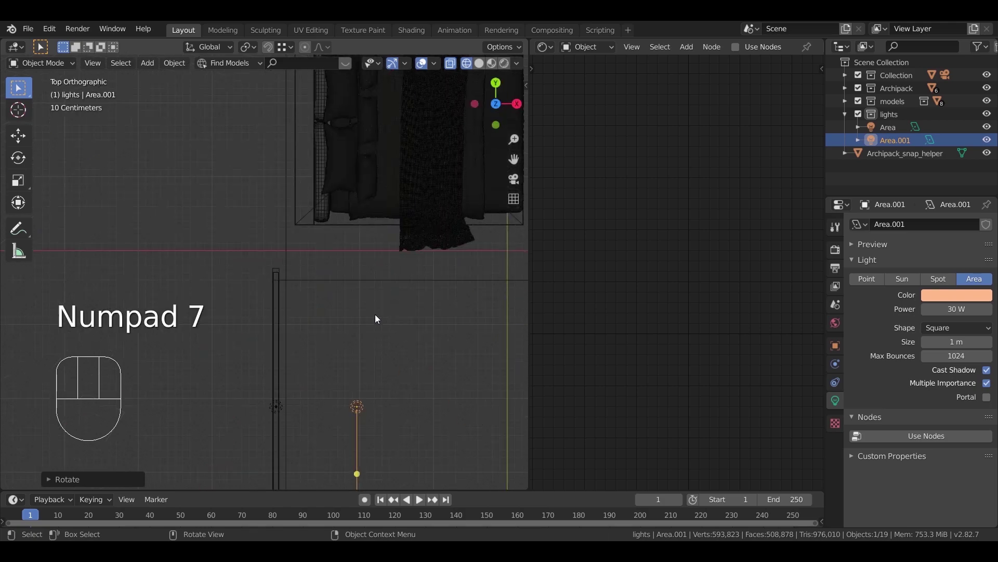
key(g)
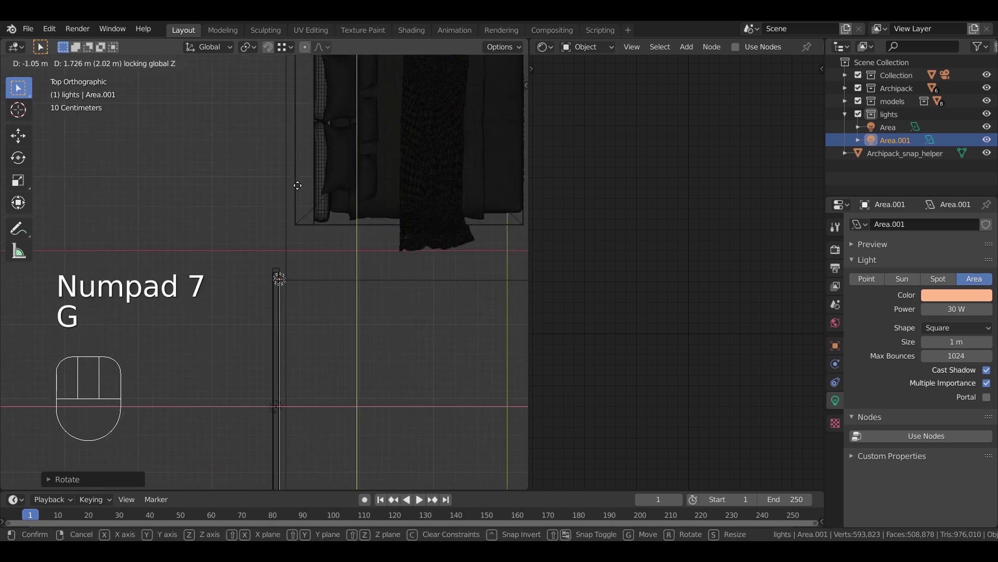
click(294, 184)
scroll(281, 295, up, 12)
shift+middle_drag(391, 334, 338, 326)
scroll(442, 341, up, 3)
key(s)
key(x)
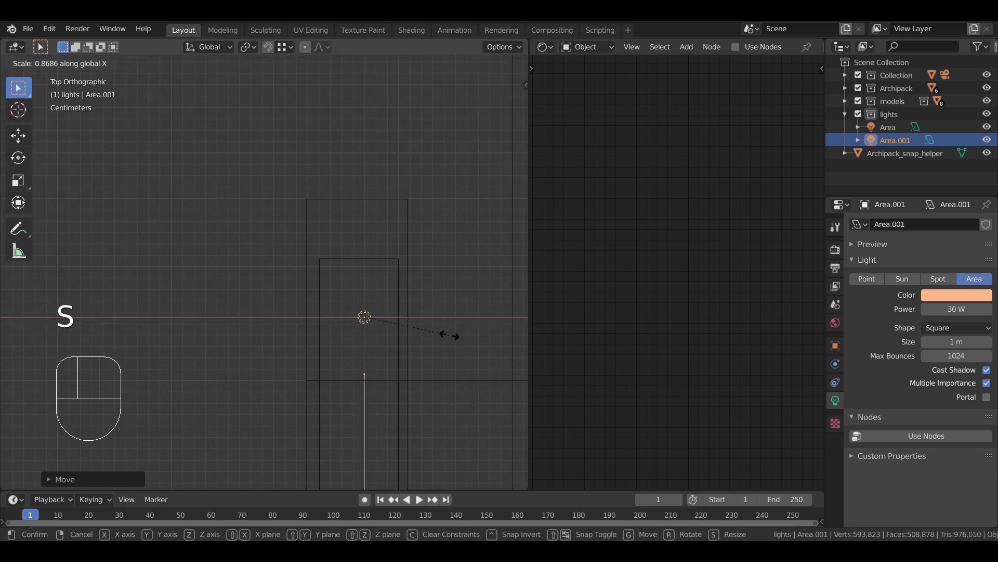
click(456, 348)
key(g)
click(448, 345)
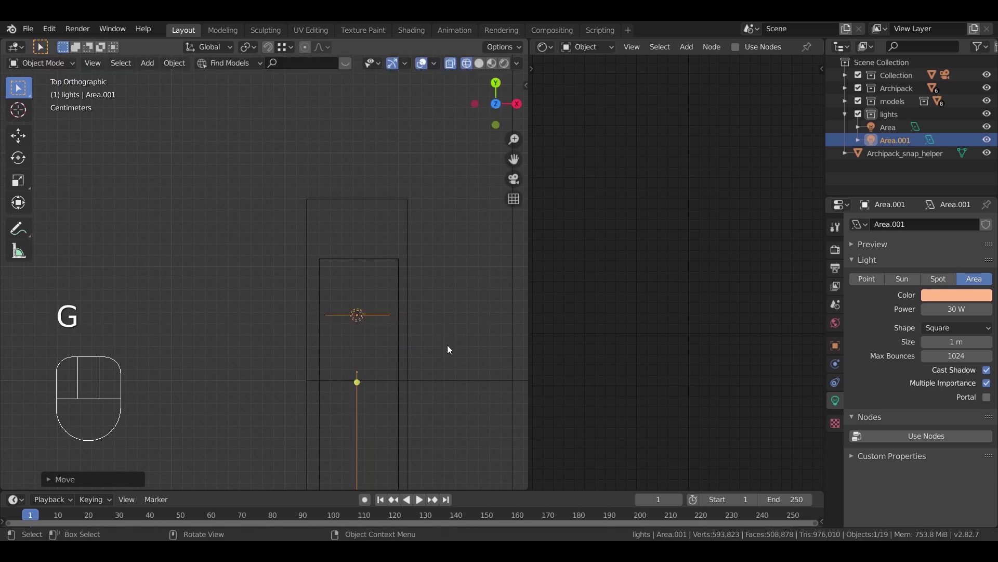
- Lower the duplicated light along Z to the middle of the wall height in the front view
key(KP_1)
scroll(396, 325, down, 8)
shift+middle_drag(308, 352, 376, 217)
key(g)
middle_click(375, 244)
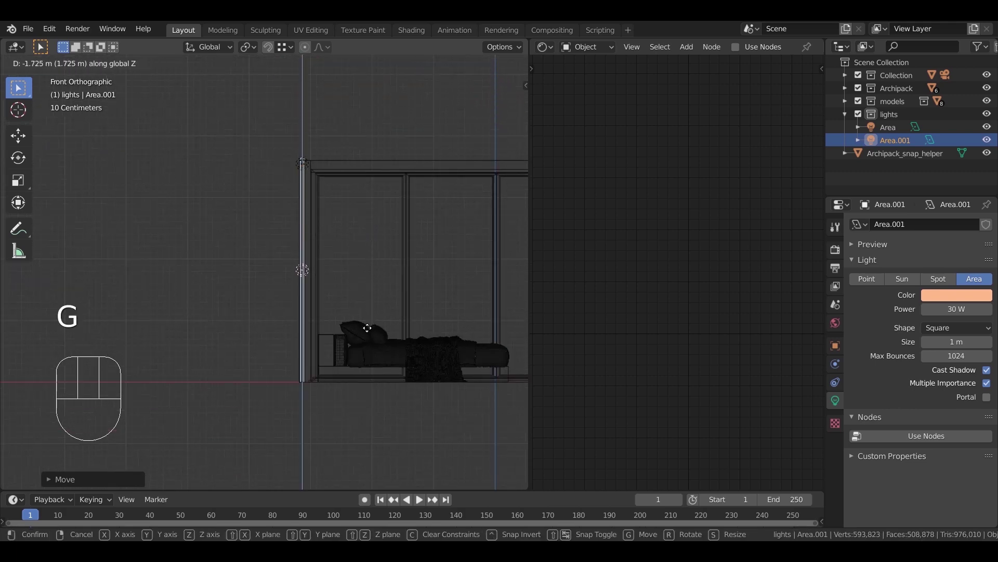
click(386, 306)
- Nudge the vertical light closer against the edge of the wall panel beside the bed, checking it in solid shading
mouse_move(386, 306)
middle_down()
mouse_move(320, 337)
mouse_move(340, 295)
middle_up()
key(z)
scroll(348, 302, up, 5)
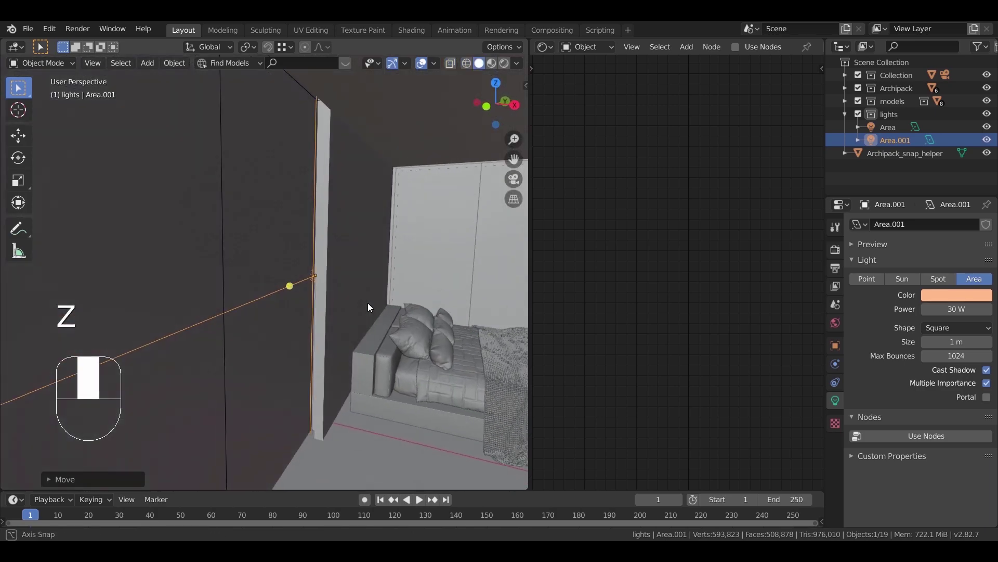
scroll(329, 315, up, 2)
middle_drag(390, 349, 409, 378)
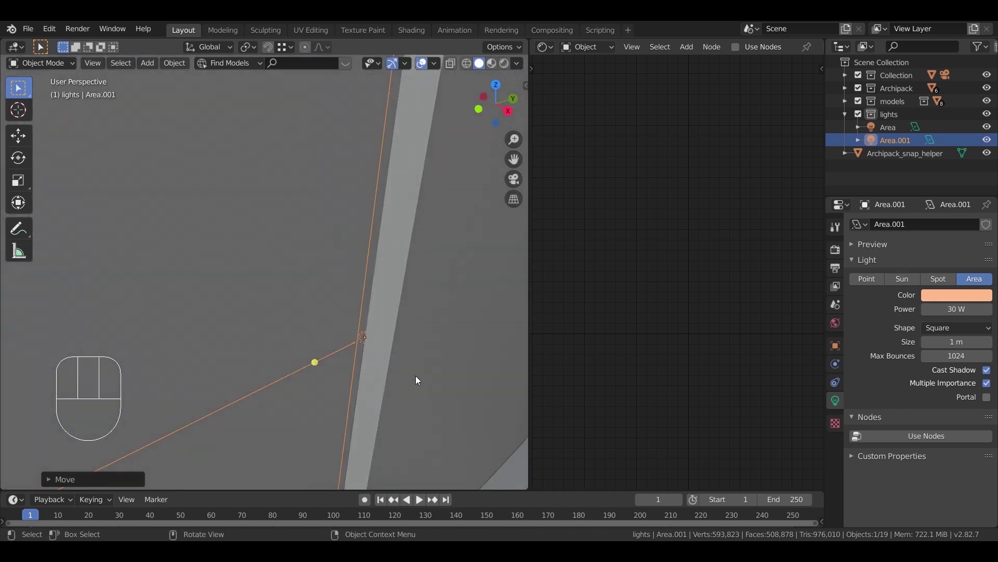
key(g)
click(422, 368)
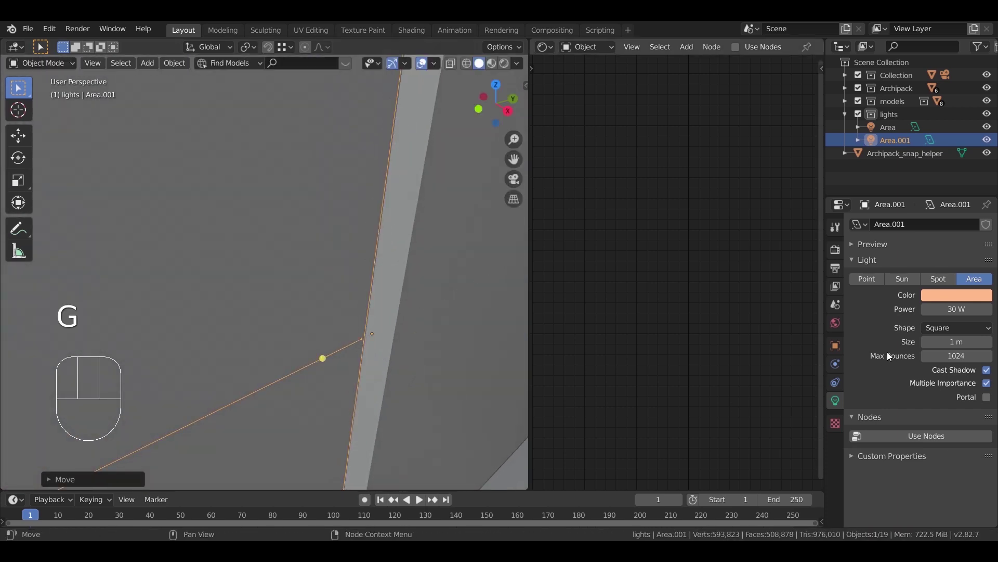
- Set the vertical area light's power to 15 W and check its glow in the rendered camera view
click(957, 309)
text(15)
key(Return)
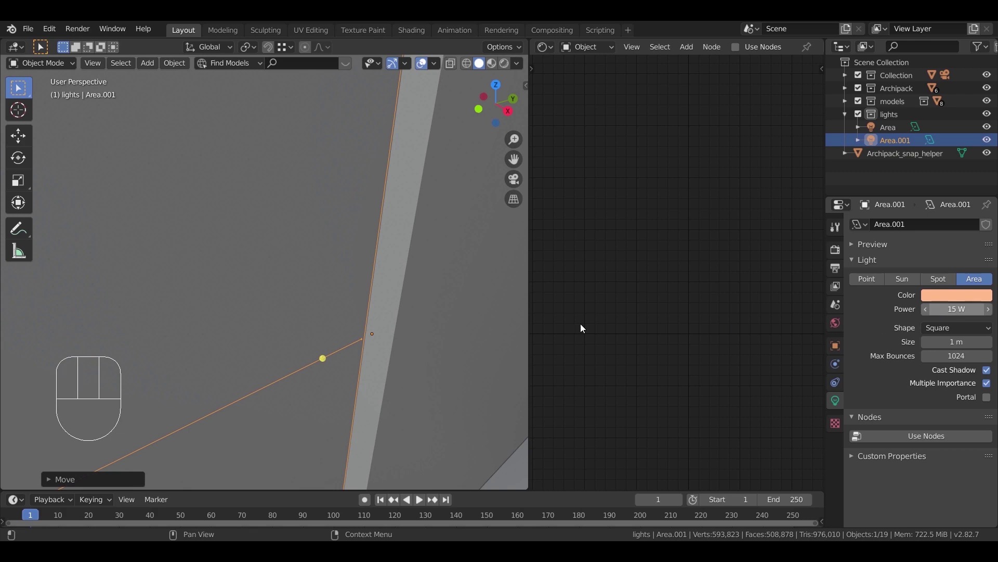
middle_drag(313, 272, 344, 325)
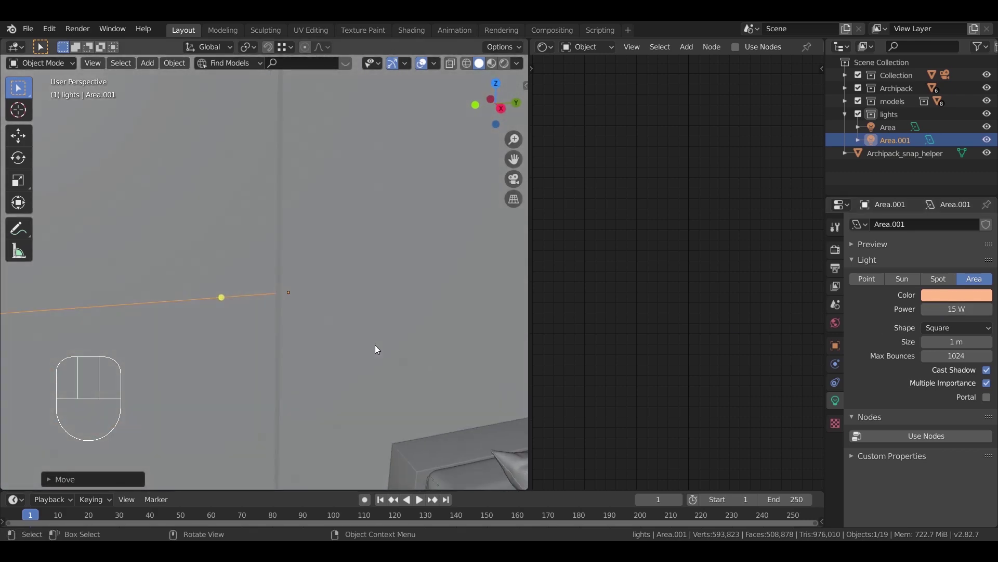
key(KP_0)
key(z)
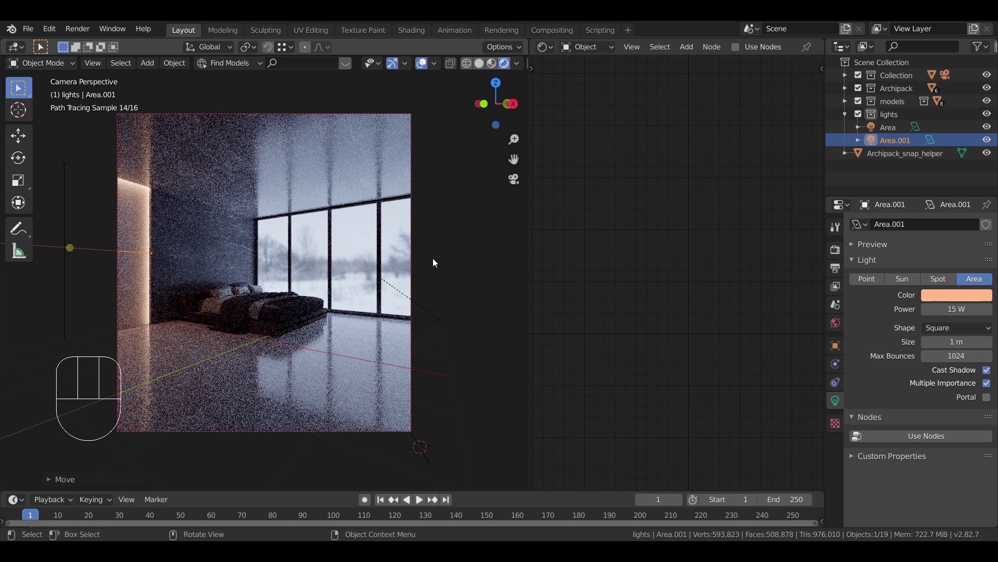
- In solid shading, select the large wall panel face in Edit Mode and make its "wood wall" material active
key(z)
click(371, 275)
middle_drag(293, 281, 428, 322)
middle_drag(141, 298, 99, 291)
shift+middle_drag(99, 291, 260, 298)
click(254, 234)
key(Tab)
click(266, 220)
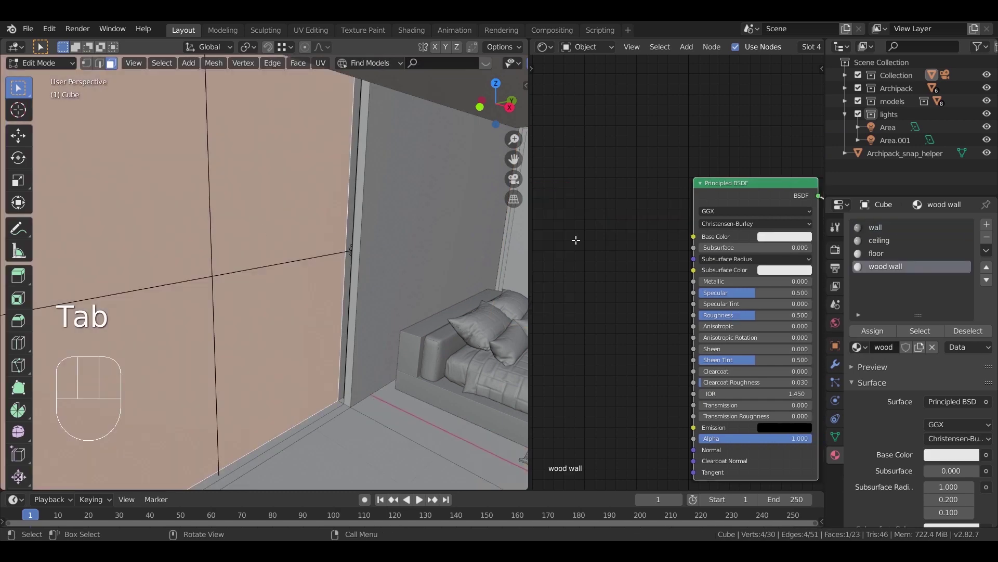
click(888, 266)
- Add an Image Texture node with wood-walnut-oak.jpg from the Maps\oak folder and connect its Color to Base Color
key(shift+a)
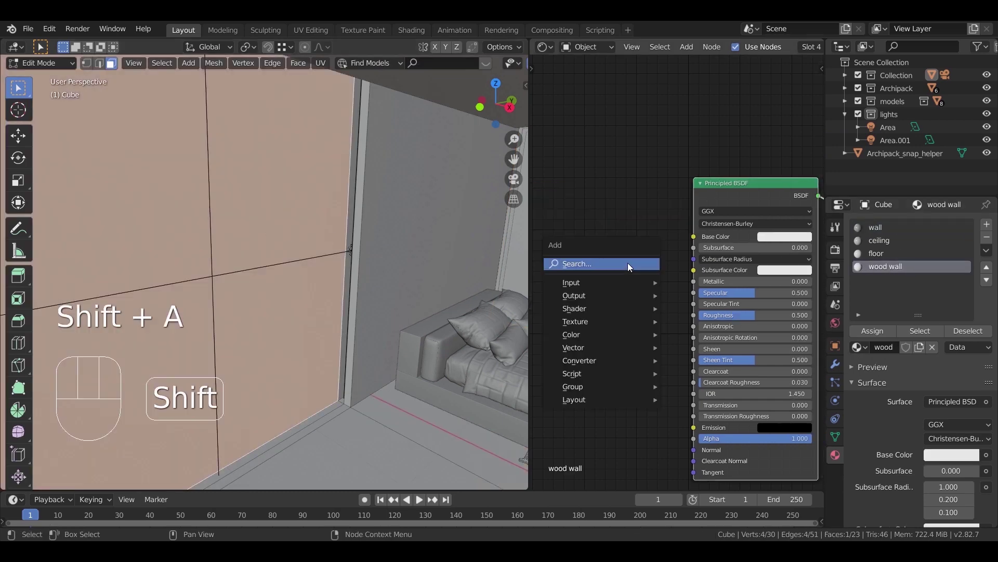
mouse_move(607, 320)
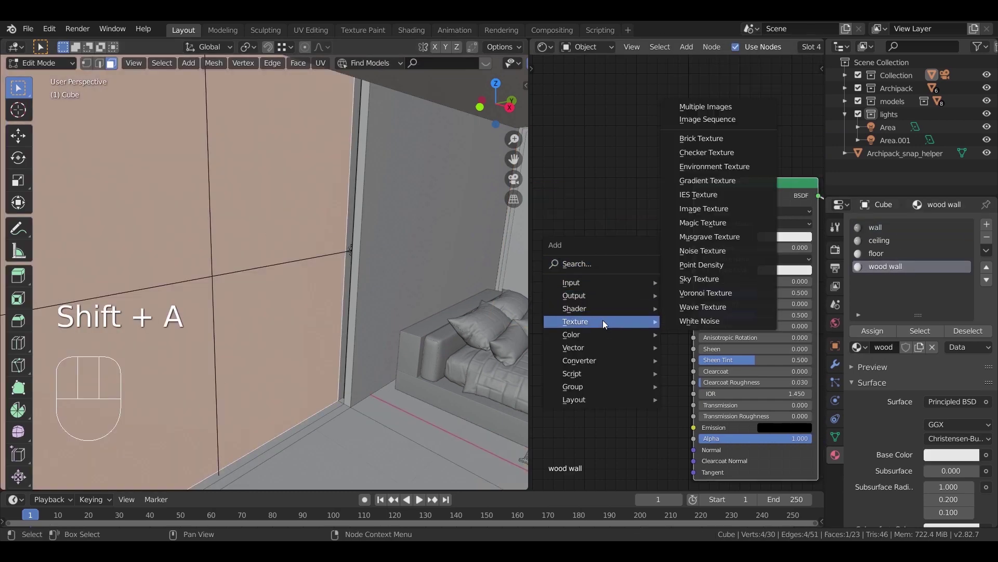
click(709, 209)
click(648, 257)
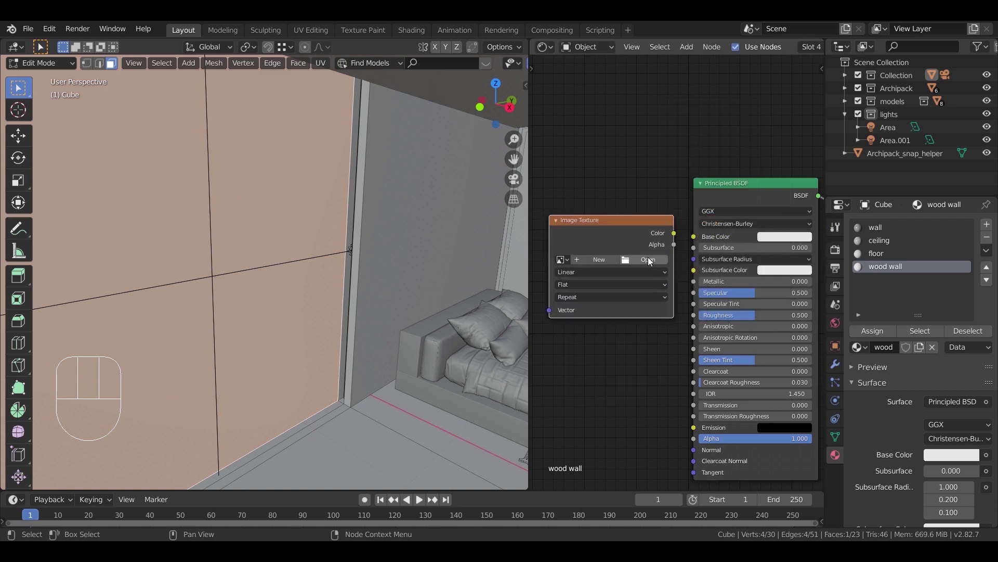
click(648, 257)
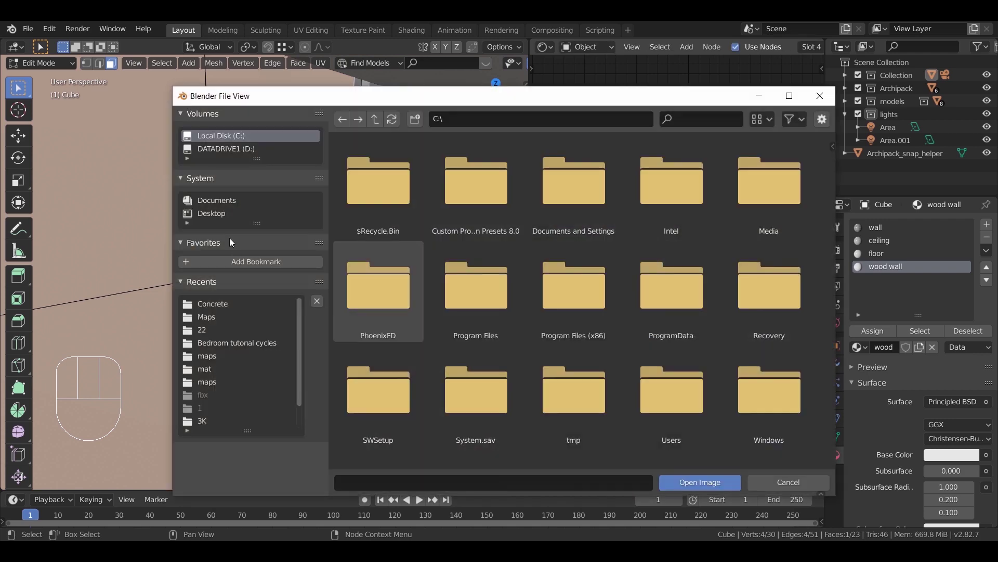
click(210, 317)
double_click(470, 224)
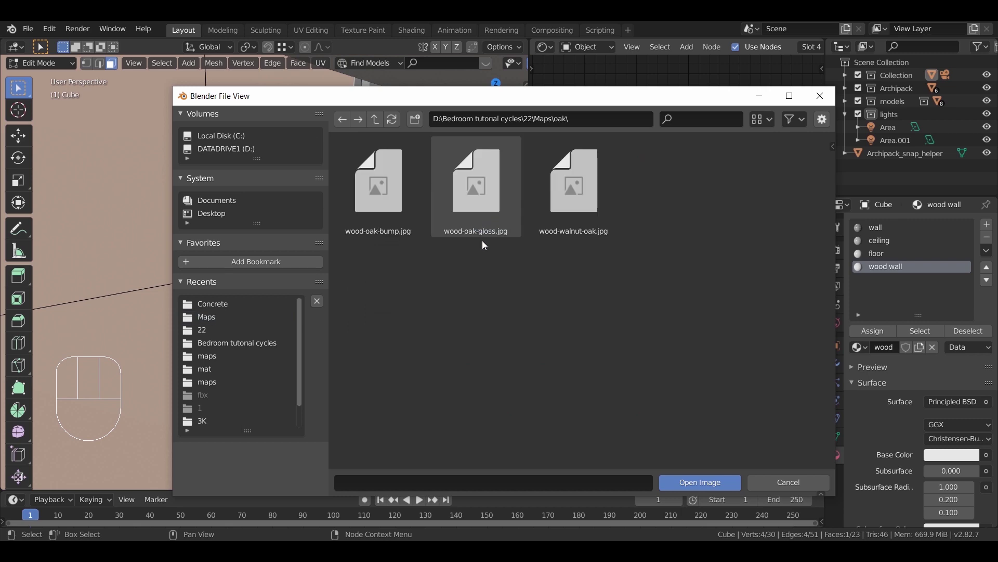
double_click(555, 212)
drag(672, 234, 694, 237)
- Switch the viewport to Material Preview shading and return to Object Mode to see the wood panel
key(z)
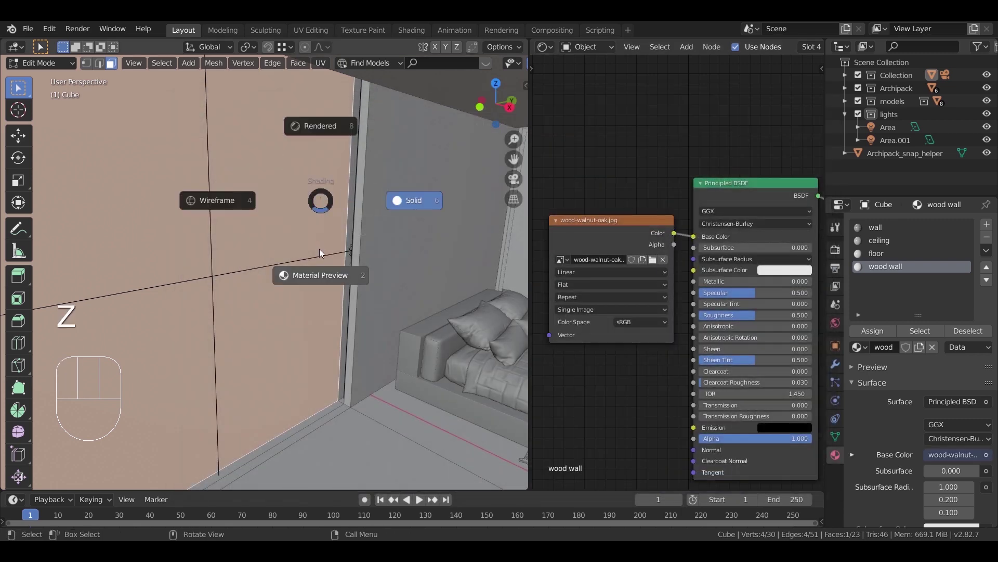
click(328, 267)
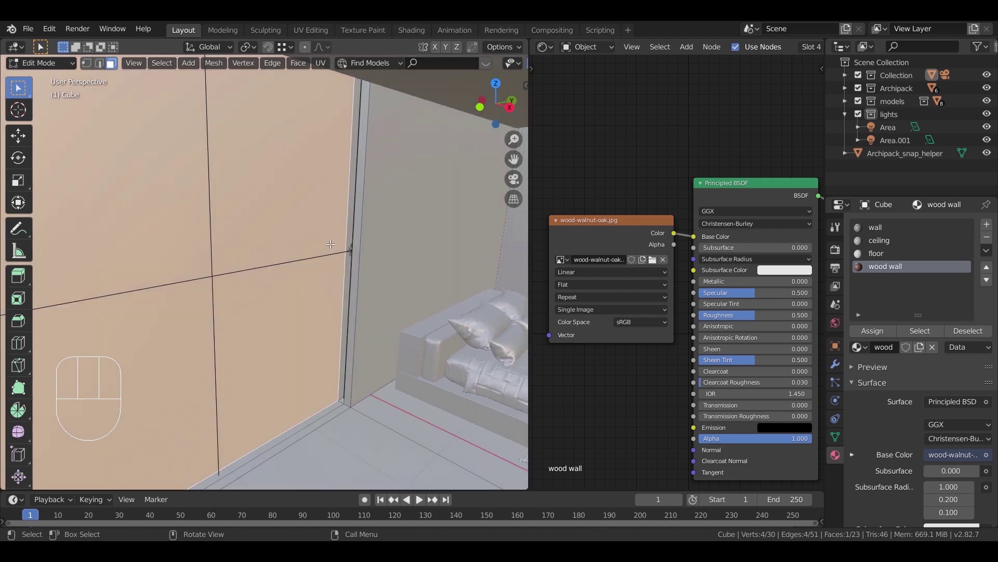
key(Tab)
mouse_move(330, 245)
middle_down()
mouse_move(326, 258)
mouse_move(301, 252)
mouse_move(333, 250)
middle_up()
- Add a Mapping setup to the walnut image texture and set its X and Y scale to 5
middle_drag(683, 210, 781, 202)
click(719, 219)
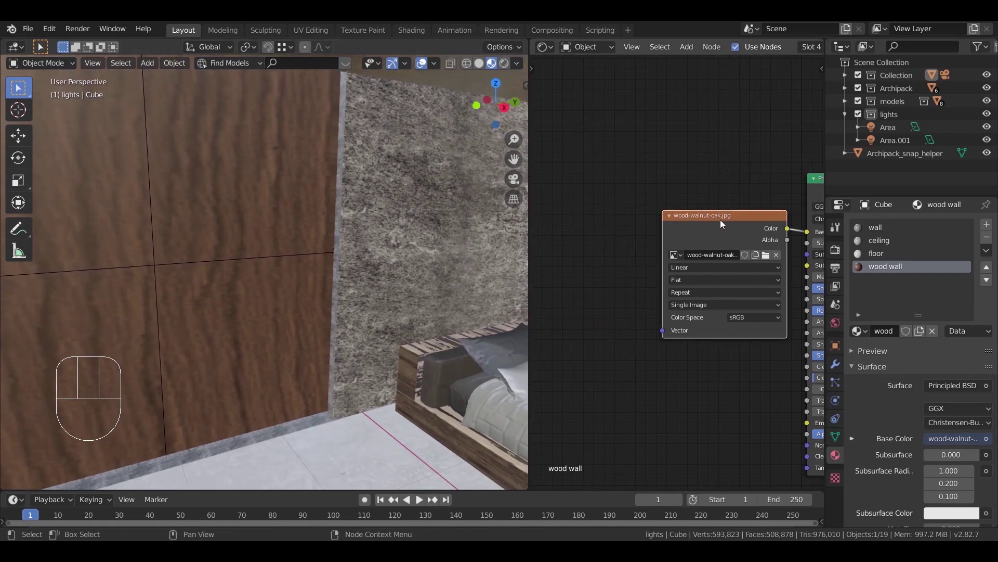
key(ctrl+t)
click(572, 370)
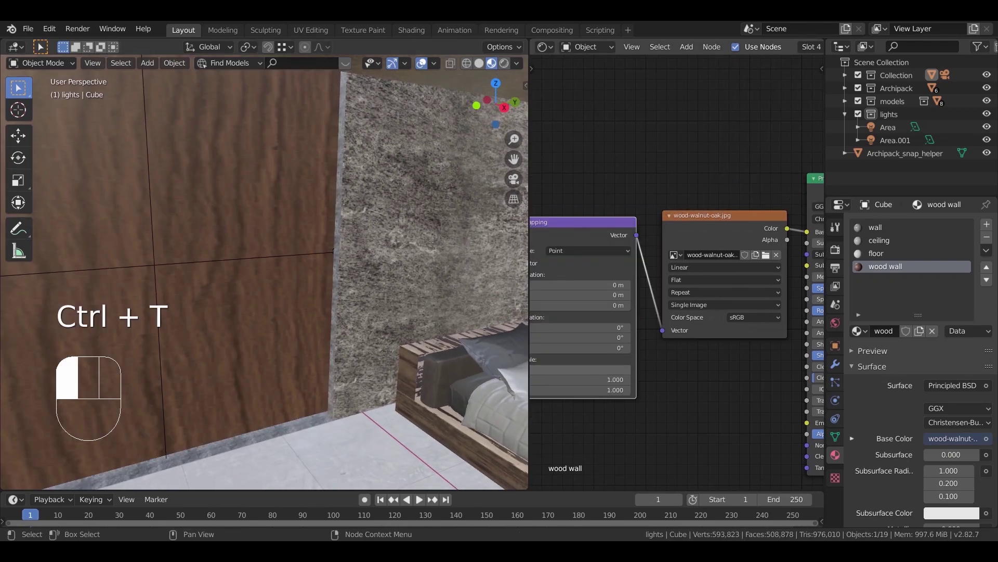
text(5)
key(Return)
click(605, 378)
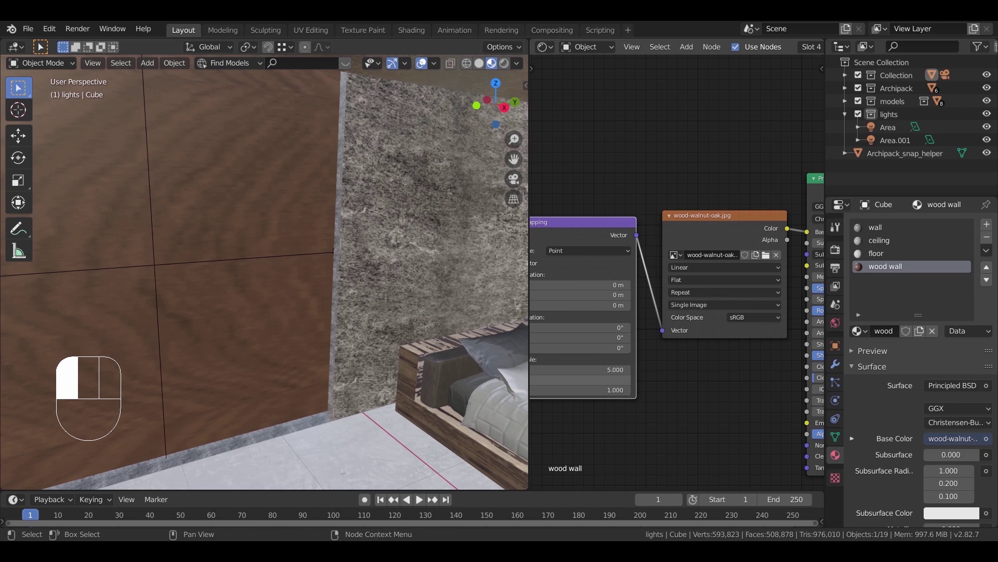
text(5)
key(Return)
middle_drag(289, 327, 317, 323)
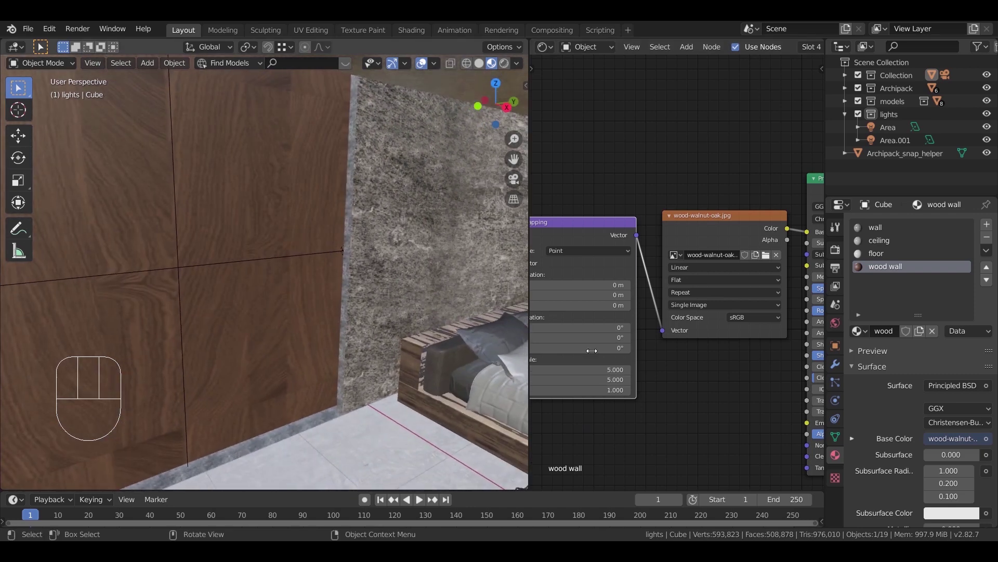
- Raise the wood texture's mapping scale to 8 in X and Y
click(604, 369)
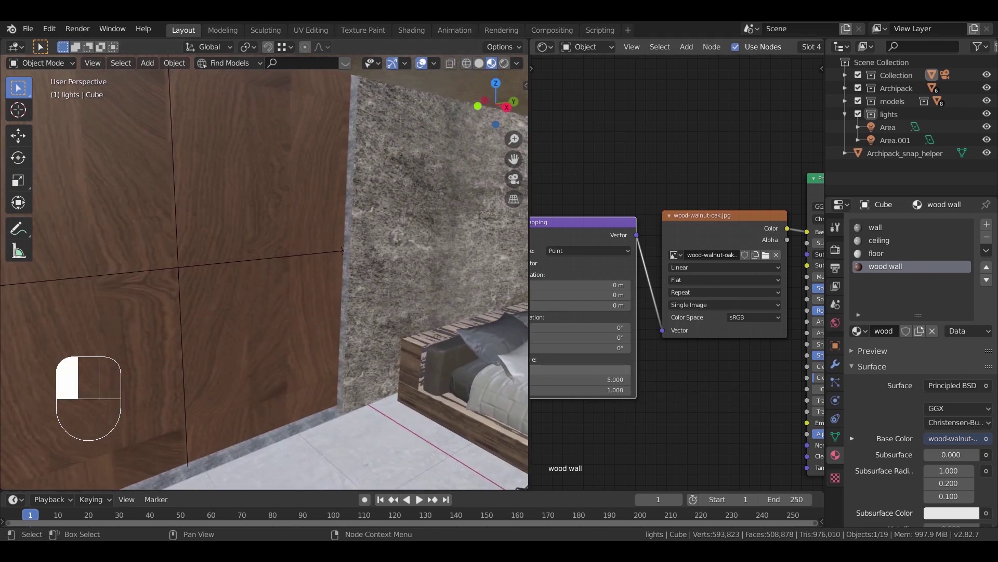
text(8)
key(Return)
click(606, 379)
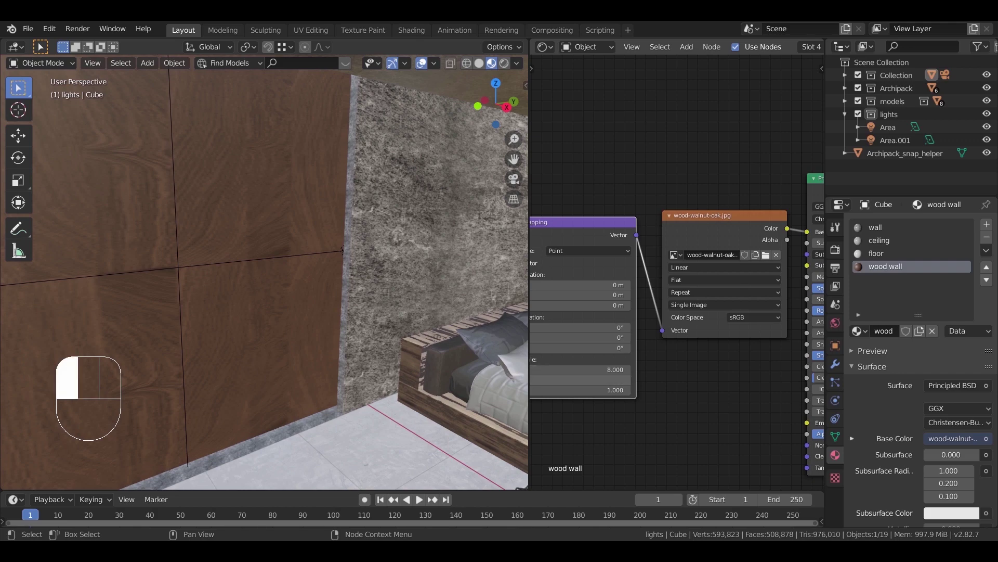
text(8)
key(Return)
middle_drag(295, 291, 343, 289)
- Replace the node editor with the UV Editor and add the panel's narrow side face to the Edit Mode selection
drag(544, 47, 155, 119)
key(Tab)
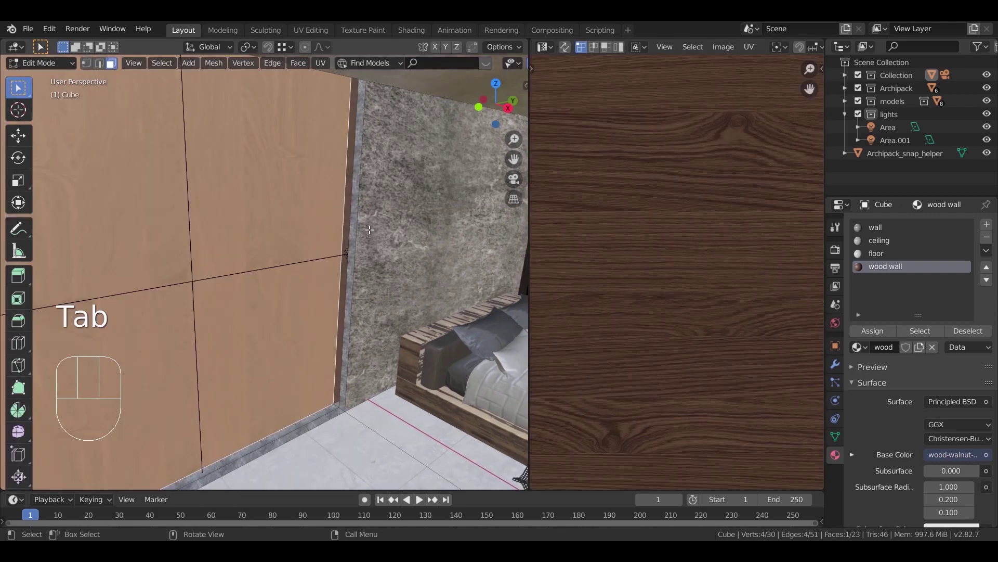
shift+click(347, 271)
- Unwrap the selected front and side faces of the wood panel
key(u)
click(305, 233)
scroll(640, 252, down, 5)
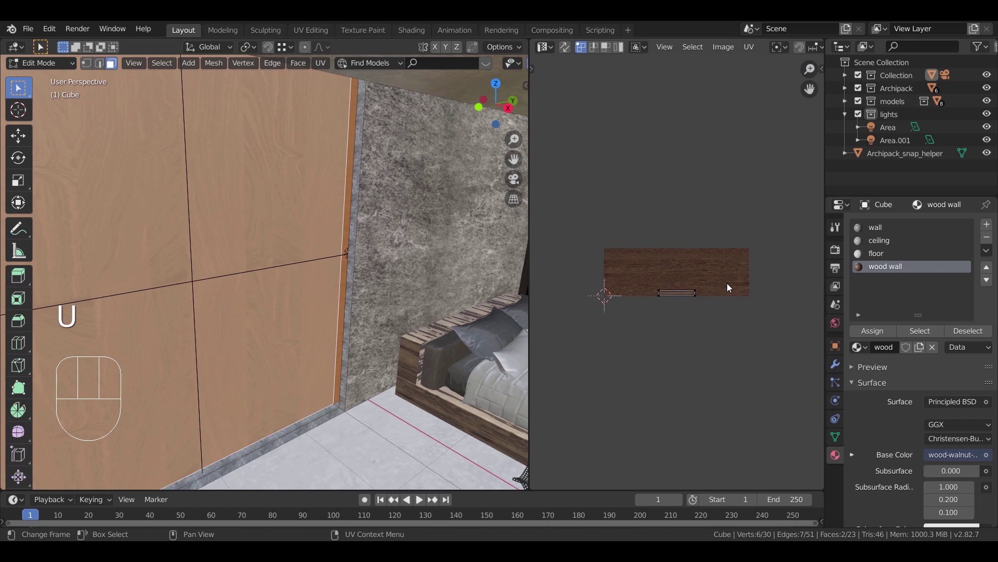
- Project the selected panel faces' UVs from the right orthographic view in wireframe shading
middle_drag(312, 260, 350, 245)
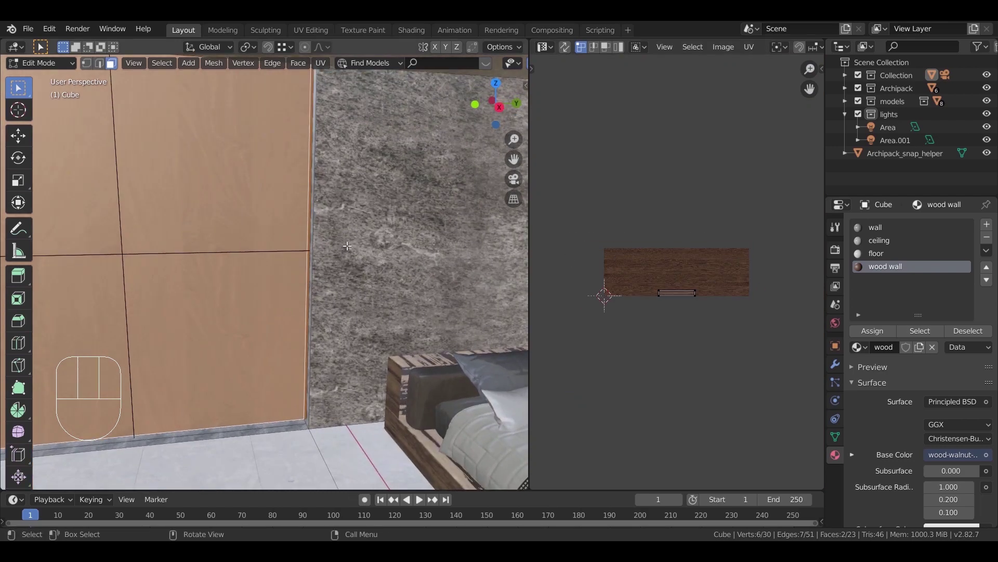
key(KP_3)
key(z)
click(114, 255)
scroll(381, 285, down, 3)
shift+middle_drag(212, 242, 288, 250)
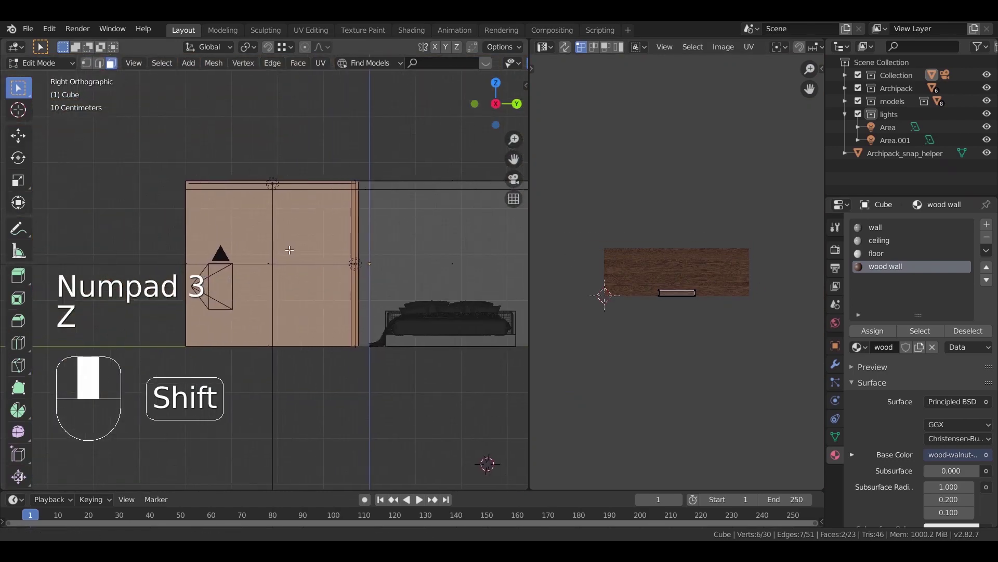
key(u)
click(335, 371)
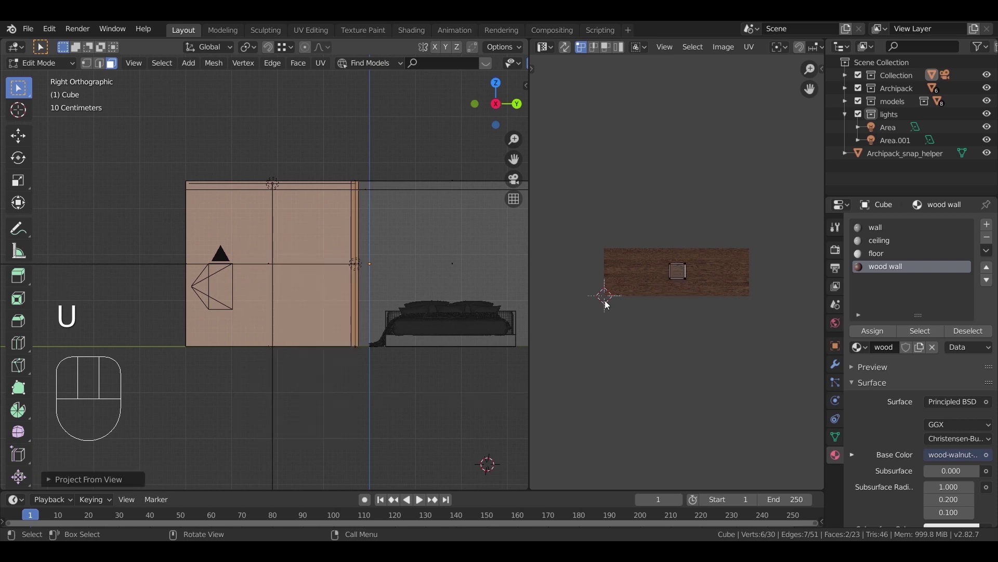
- Select all the panel's UVs, enlarge them to about the texture's width and rotate them 90°
drag(649, 249, 734, 320)
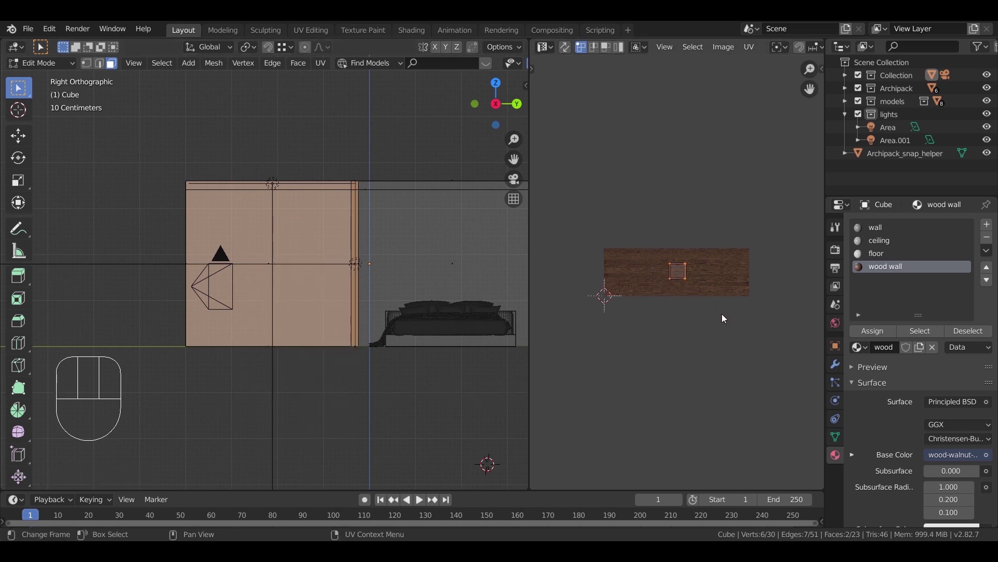
key(s)
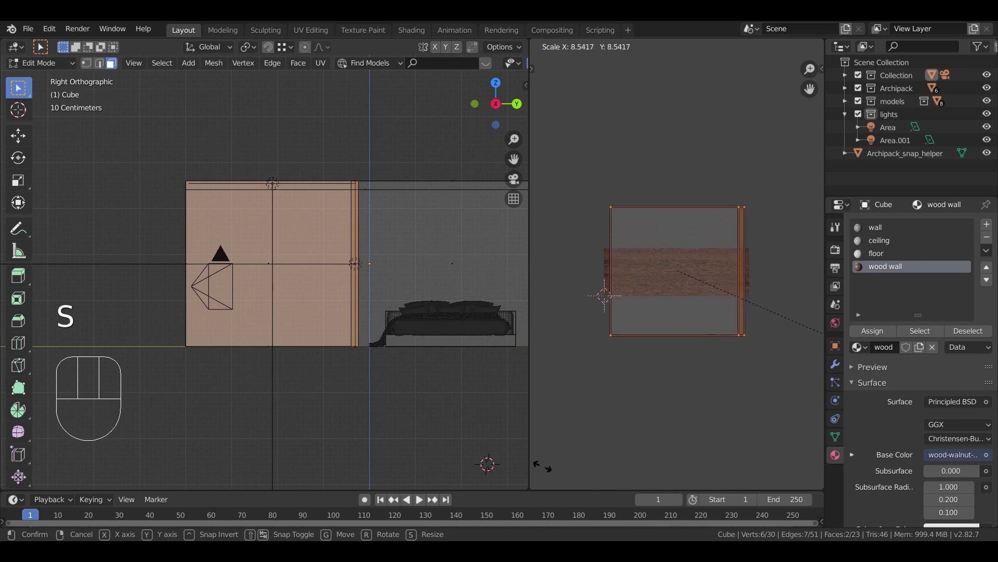
key(Return)
text(r90)
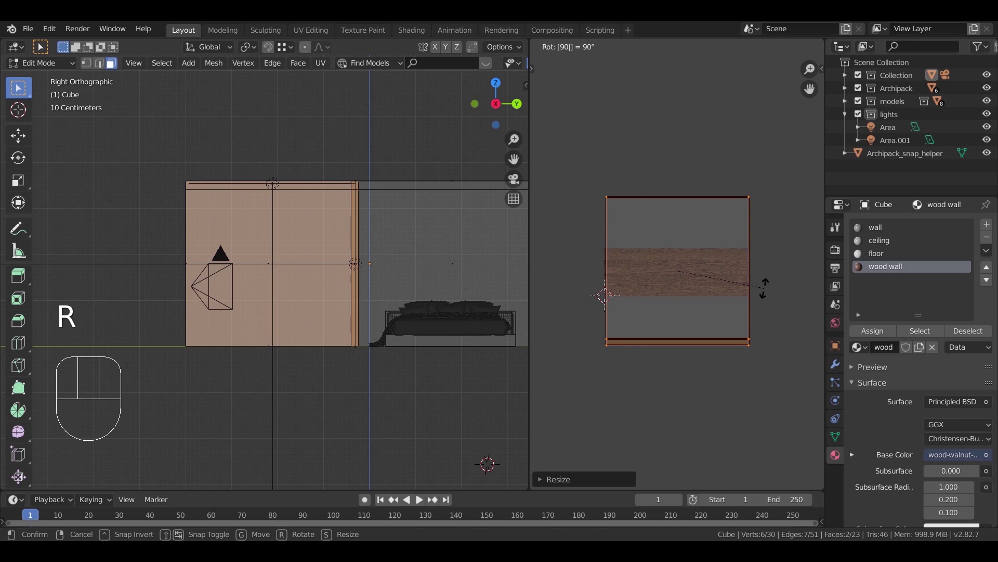
key(Return)
- Enlarge the rotated UVs further, to about three times the width of the wood texture
key(s)
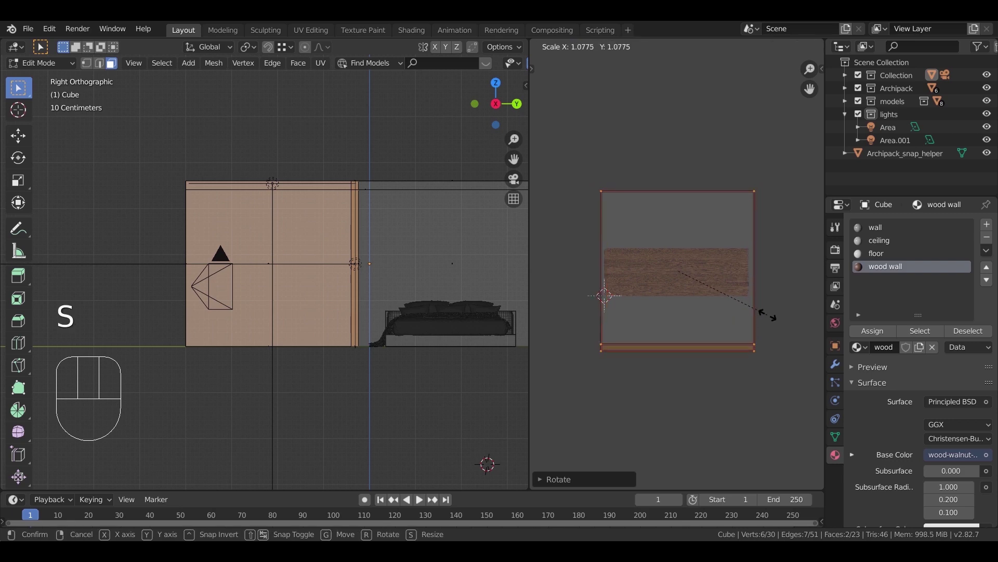
click(766, 314)
scroll(727, 301, down, 1)
scroll(727, 303, up, 5)
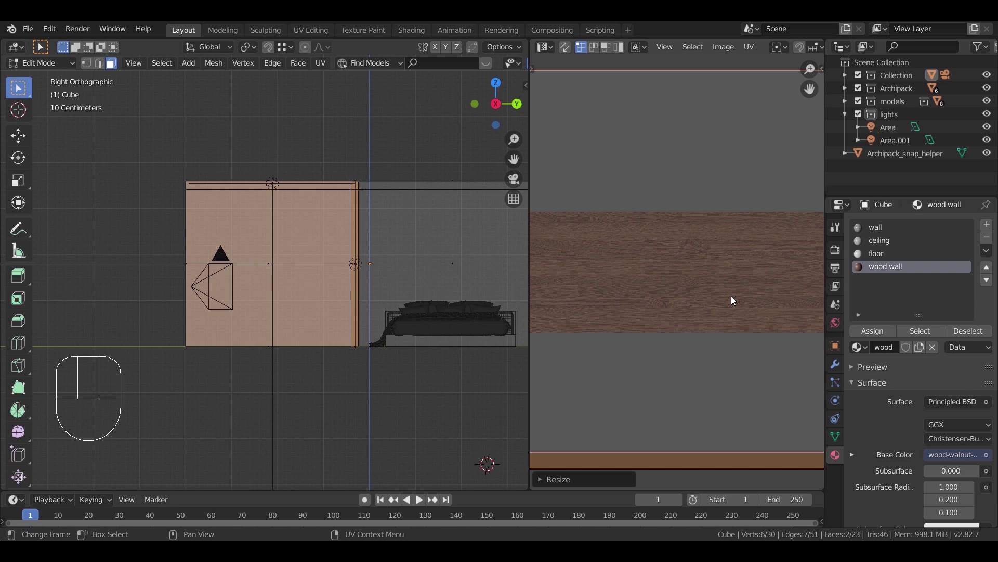
scroll(733, 300, down, 6)
key(s)
click(770, 335)
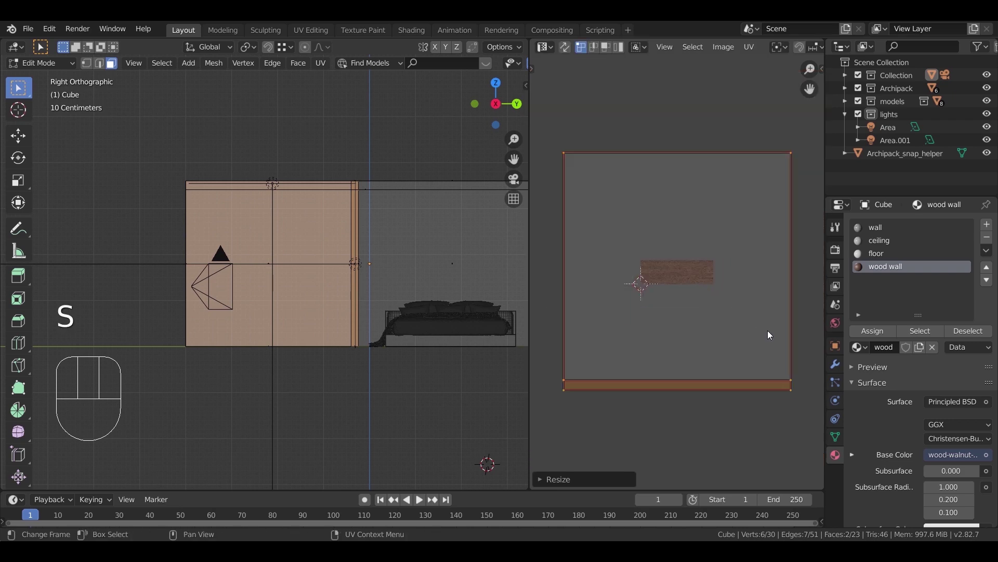
- Inspect the wood grain on the panel up close in Material Preview shading
scroll(316, 286, up, 4)
mouse_move(317, 287)
middle_down()
mouse_move(365, 308)
mouse_move(373, 284)
middle_up()
key(z)
click(391, 331)
middle_drag(394, 332, 342, 317)
key(Tab)
key(Tab)
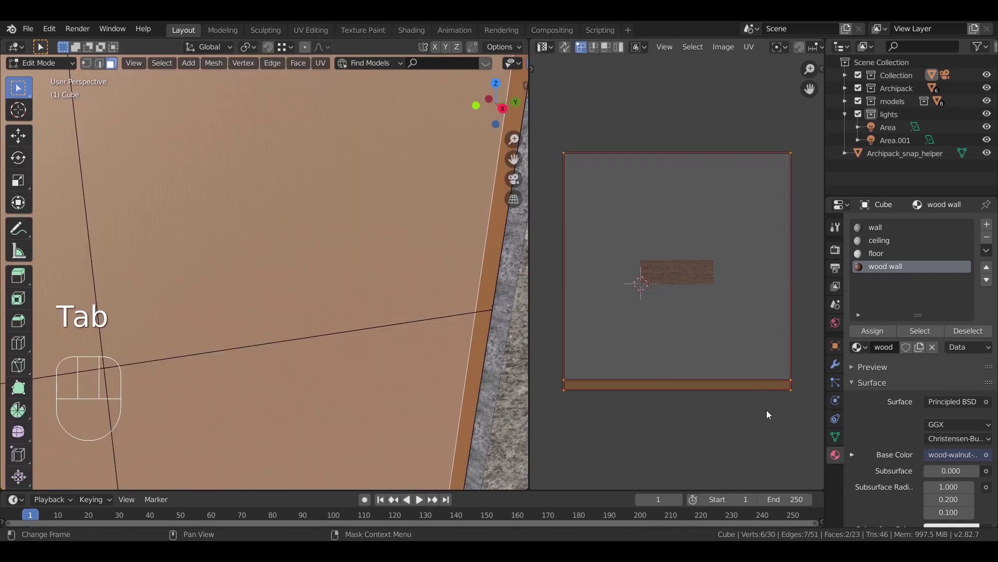
- Shrink the panel's UVs until they fit within the height of the wood texture, and return to Object Mode
key(s)
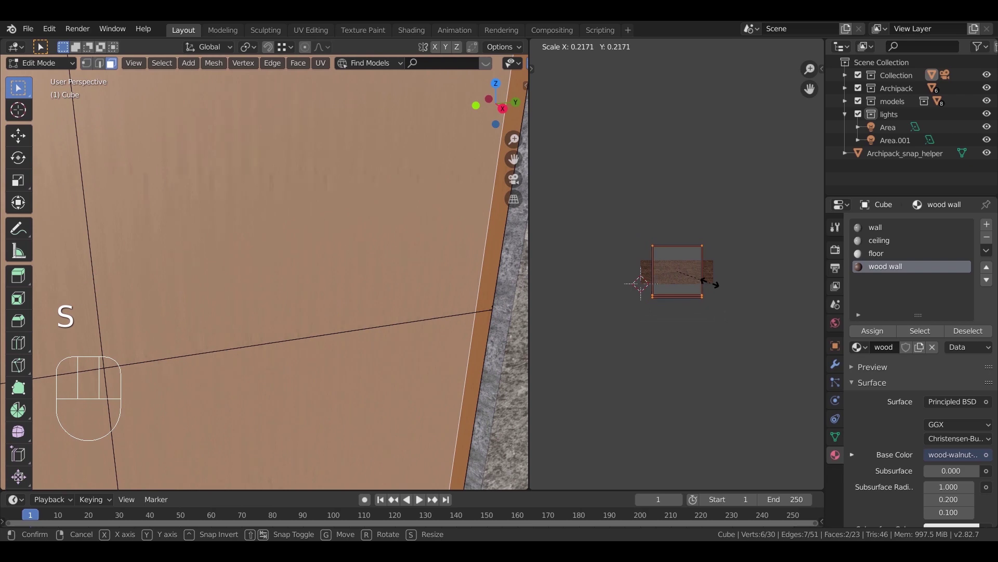
click(694, 266)
key(s)
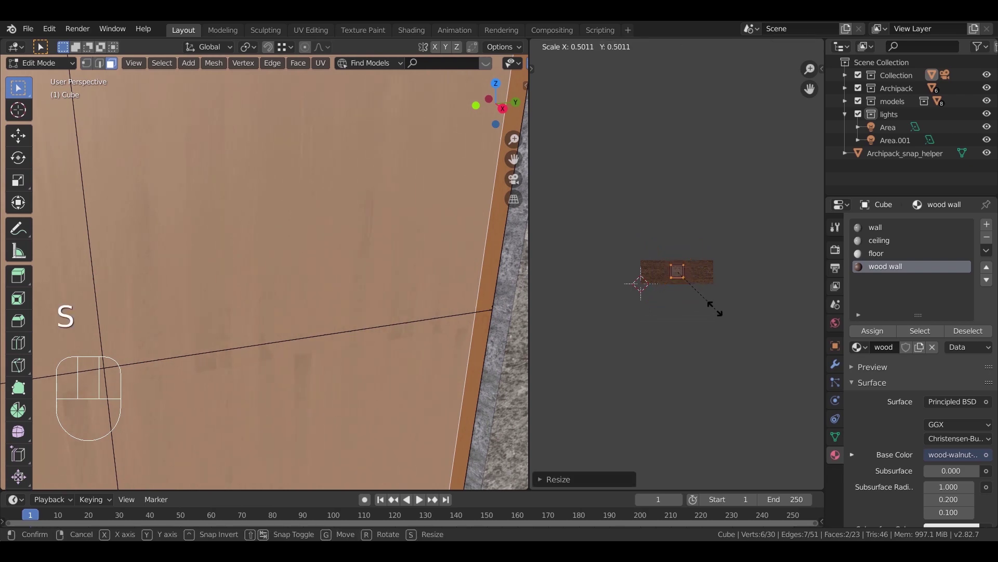
click(709, 297)
key(Tab)
middle_drag(388, 281, 305, 225)
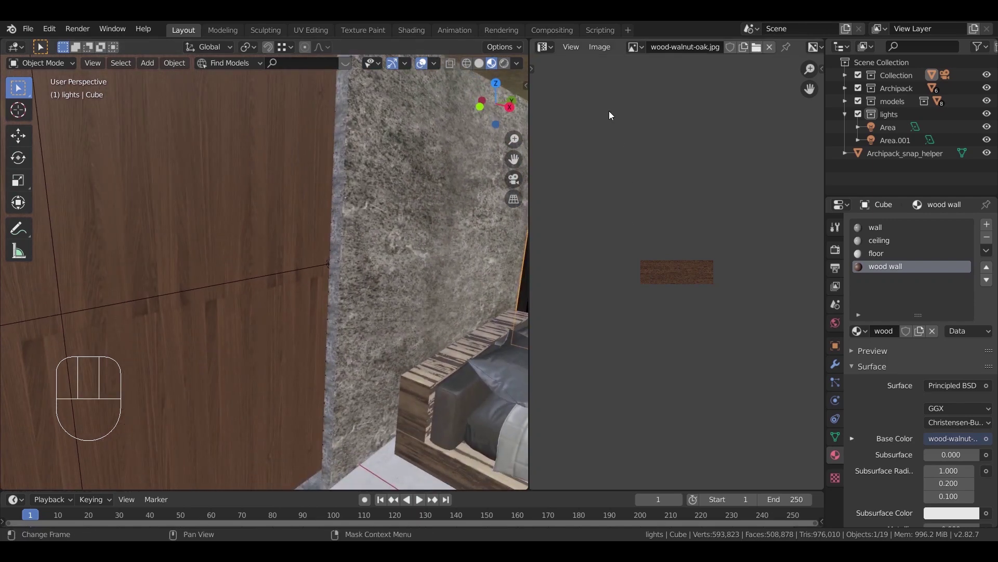
- Bring back the Shader Editor and move the Principled BSDF and Material Output nodes away from the image texture to make room
click(547, 48)
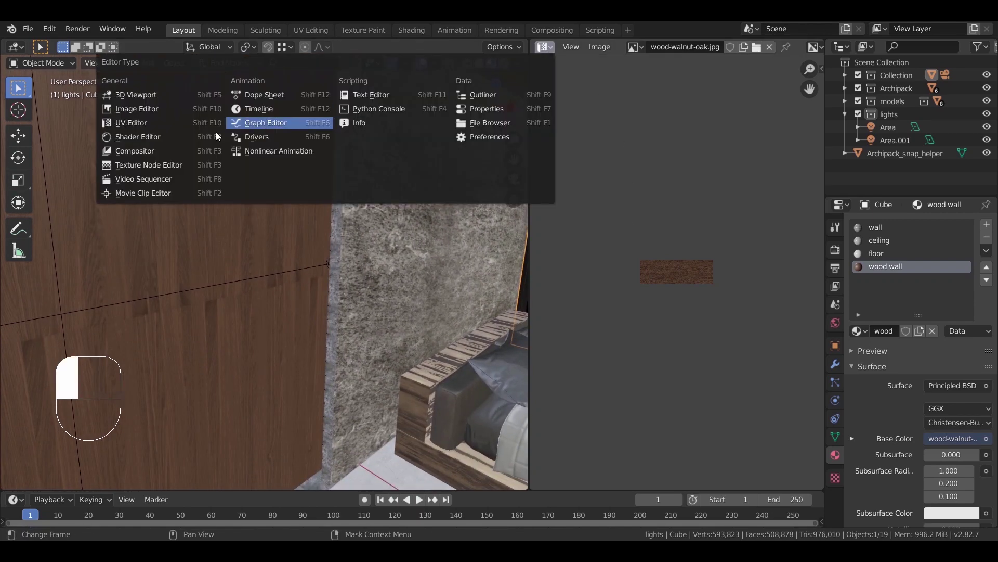
click(185, 133)
scroll(644, 182, down, 4)
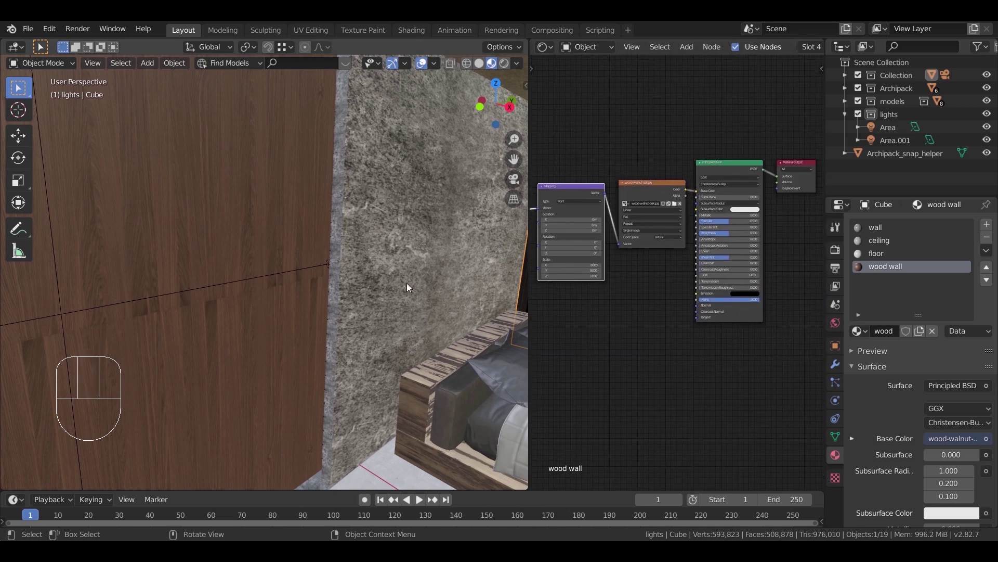
middle_drag(654, 278, 637, 285)
middle_drag(647, 326, 743, 322)
drag(782, 148, 646, 312)
drag(779, 186, 707, 164)
ctrl+scroll(675, 205, right, 5)
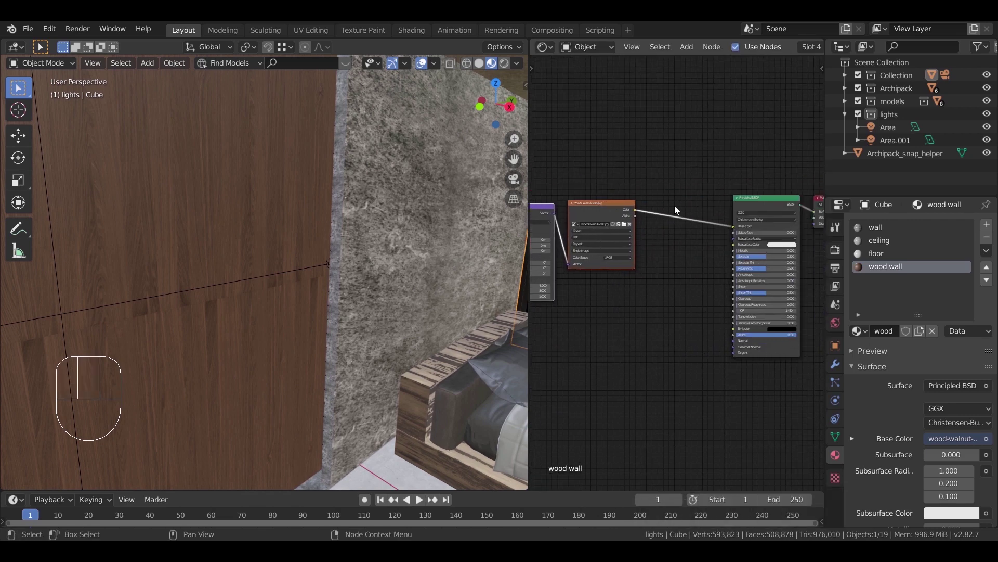
- Insert a Gamma node between the walnut image texture and the Principled BSDF's Base Color, with the gamma at 1.2
key(shift+a)
mouse_move(673, 235)
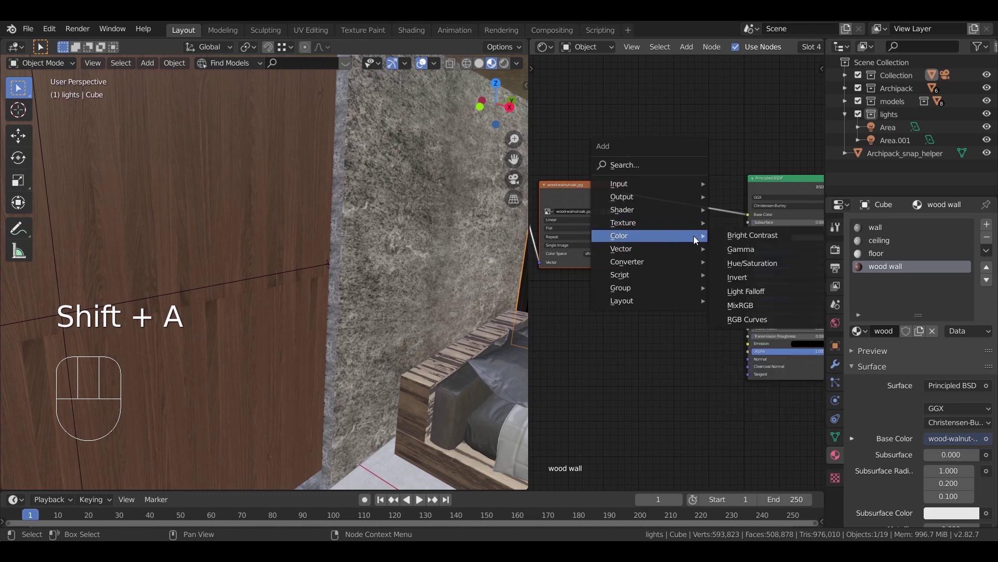
click(750, 249)
click(694, 236)
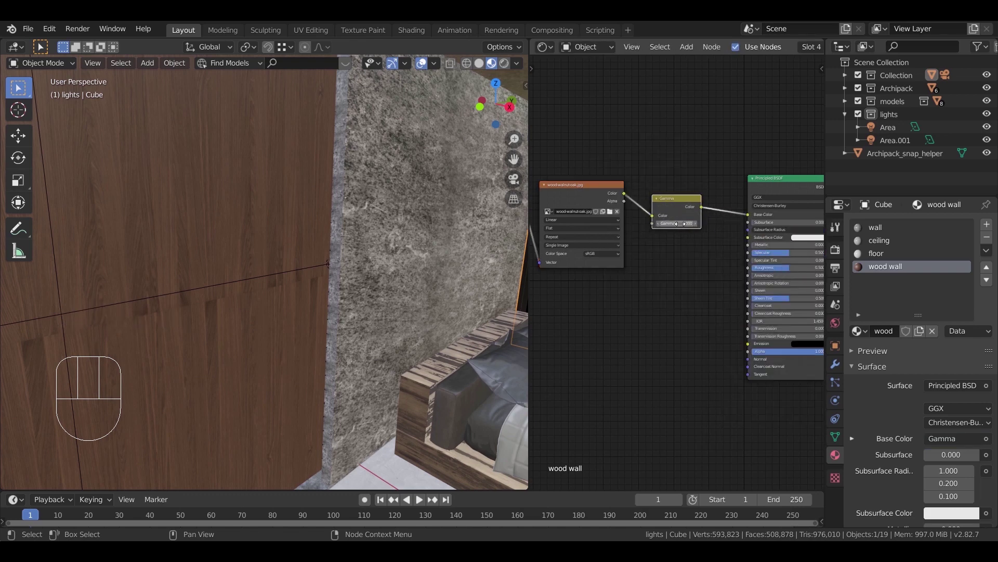
click(680, 224)
text(1.3)
click(690, 240)
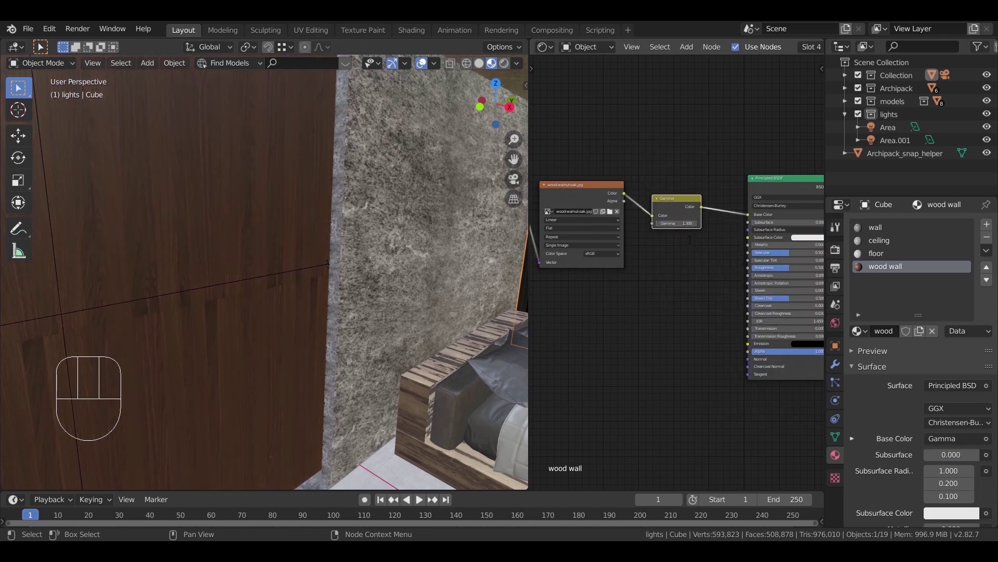
click(677, 224)
text(.2)
key(Return)
- Add an Image Texture node below the walnut texture and duplicate it to have two empty texture nodes
scroll(682, 220, up, 3)
shift+middle_drag(682, 220, 681, 270)
scroll(683, 275, down, 2)
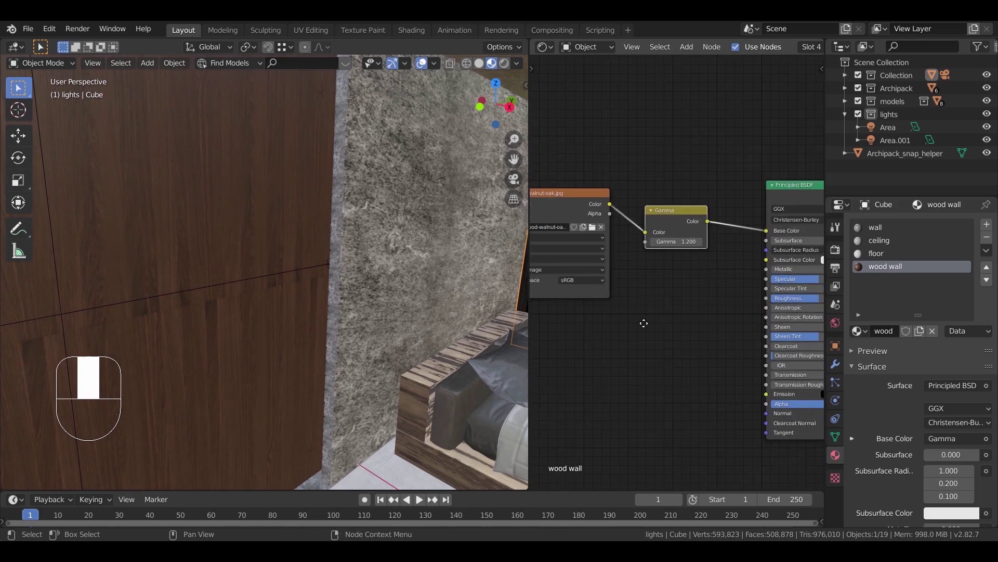
key(shift+a)
mouse_move(638, 320)
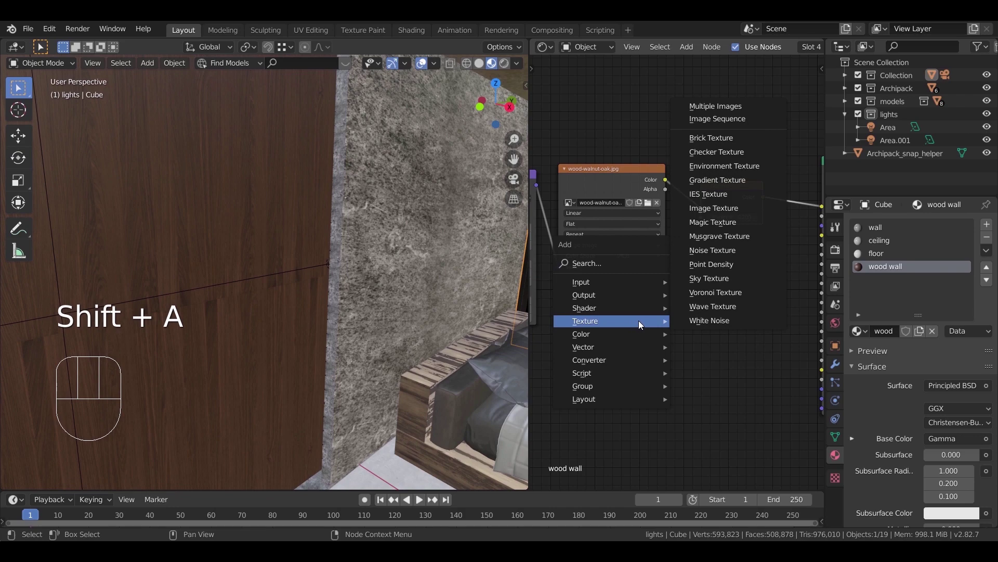
click(725, 206)
click(692, 307)
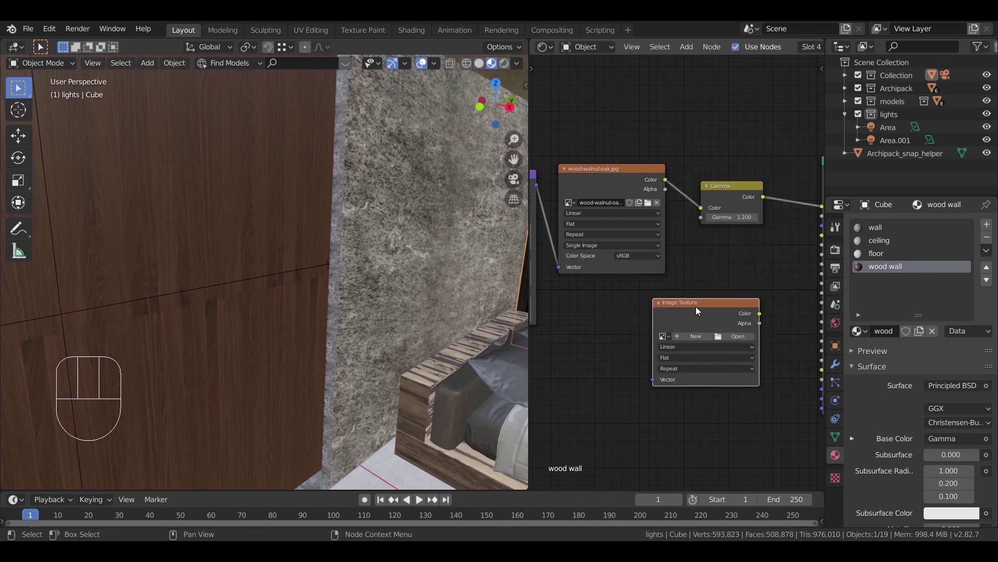
key(shift+d)
click(734, 339)
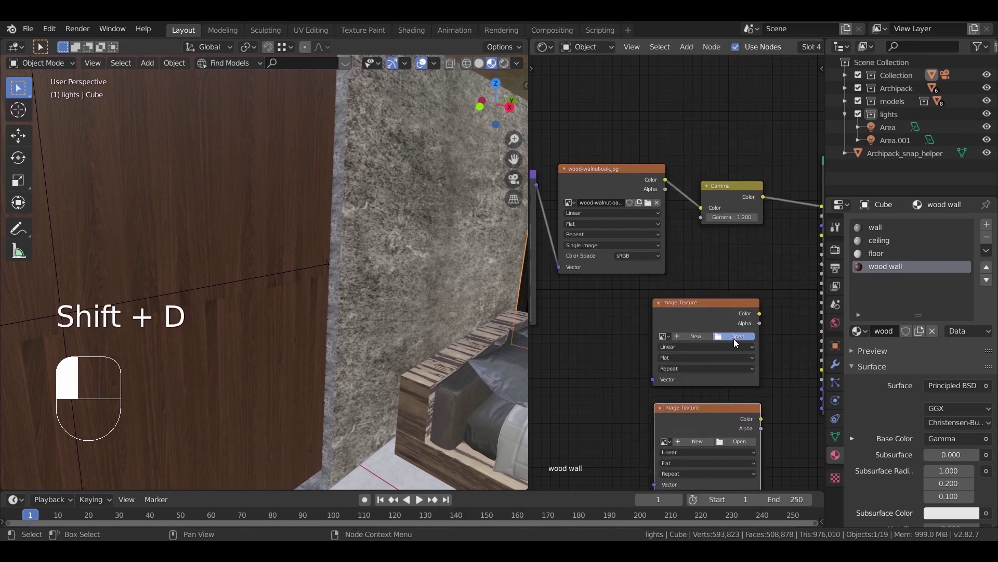
- Load wood-oak-gloss.jpg from the oak folder into the upper empty texture node and connect its color to Specular
click(734, 338)
click(209, 304)
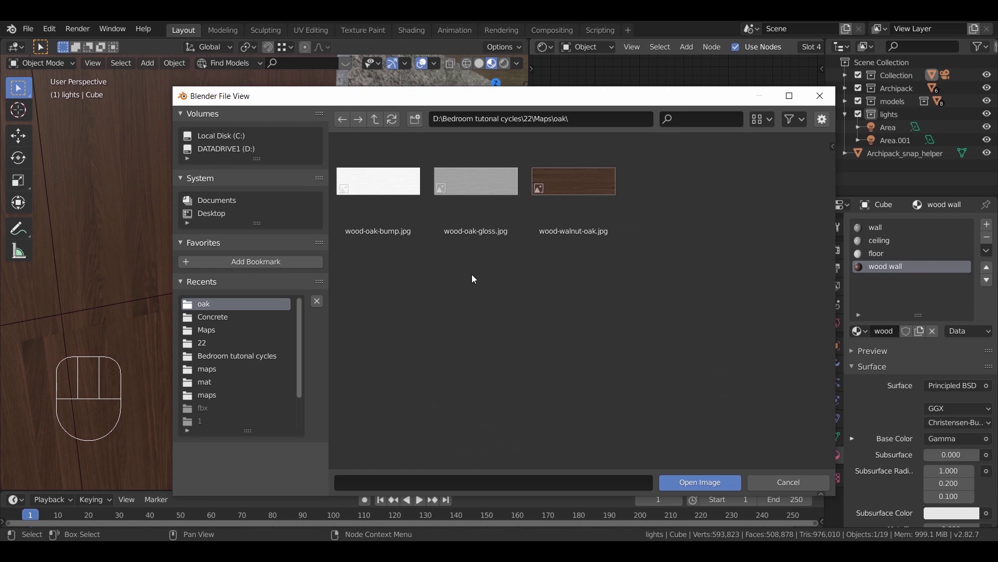
double_click(481, 192)
middle_drag(641, 279, 596, 253)
drag(701, 280, 779, 226)
middle_drag(751, 274, 688, 283)
middle_drag(629, 384, 710, 322)
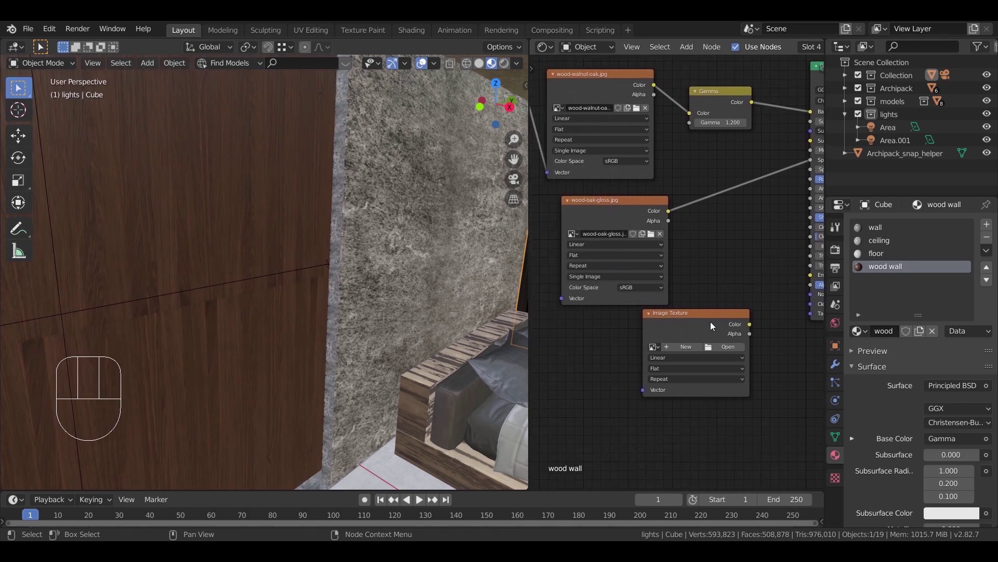
- Place the remaining empty texture node below the gloss map and load wood-oak-bump.jpg into it
drag(710, 320, 577, 347)
click(589, 368)
click(229, 303)
double_click(394, 201)
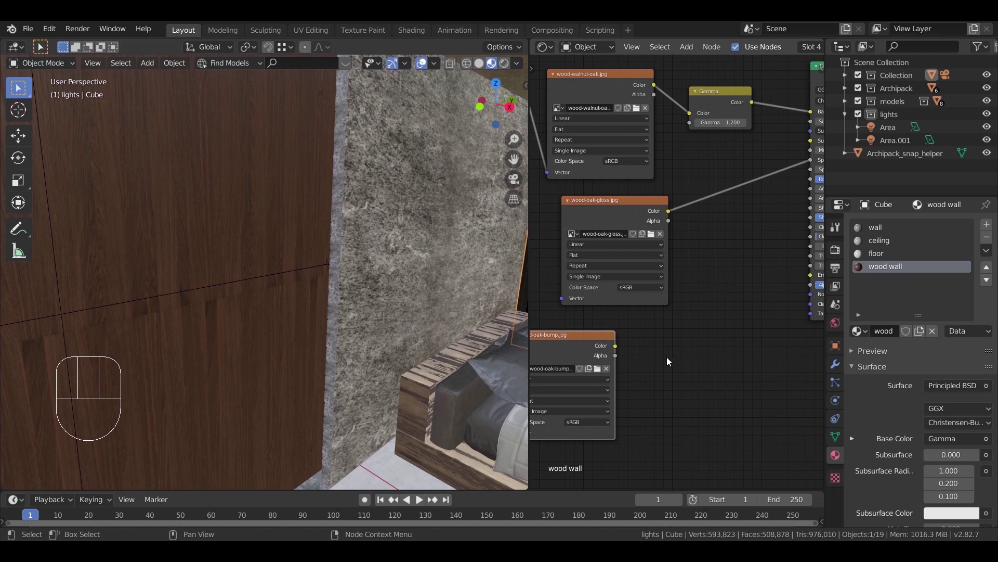
- Add a Bump node with strength 0.2 and connect the bump map's color to its Height input
key(shift+a)
click(646, 303)
text(bum)
click(676, 327)
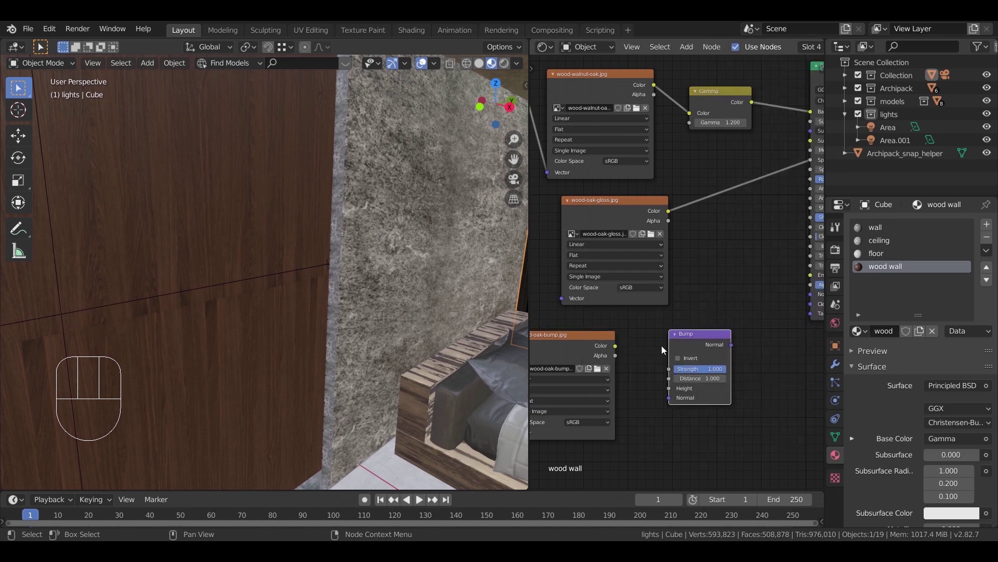
scroll(613, 359, up, 1)
drag(599, 365, 667, 418)
click(692, 395)
click(763, 341)
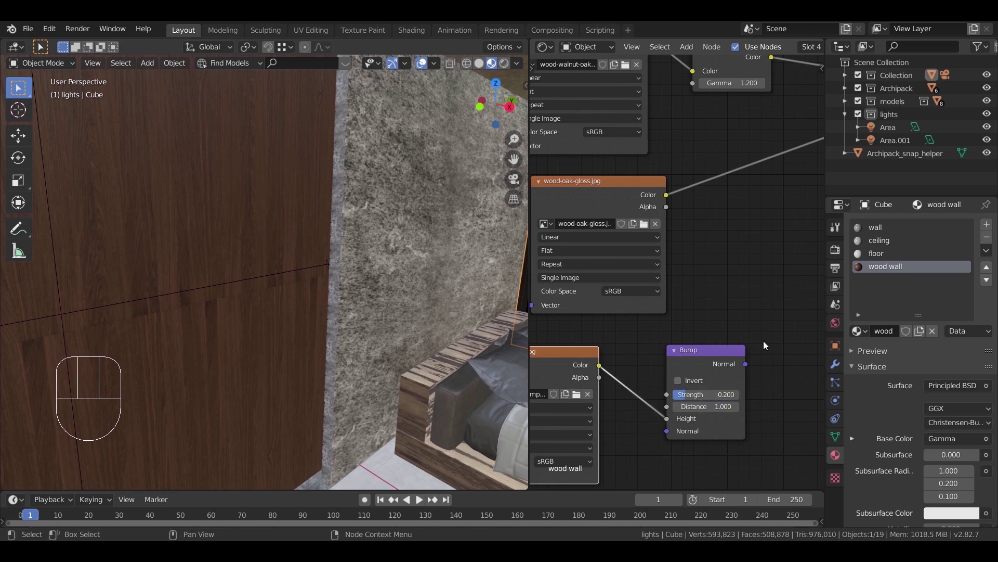
- Connect the Bump node to the Principled BSDF's Normal input and set the bump strength to 0.12
middle_drag(763, 341, 660, 354)
drag(642, 377, 744, 314)
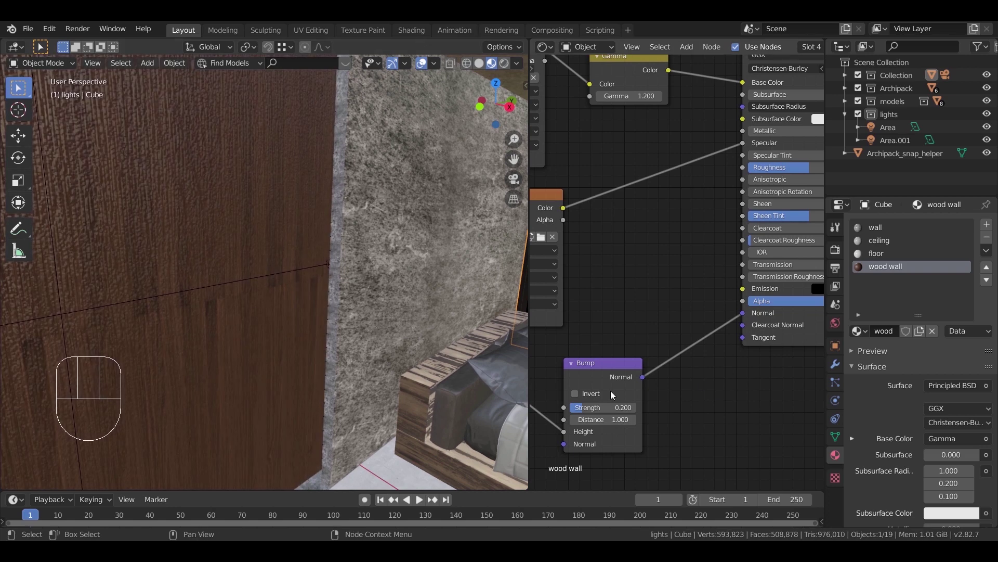
click(602, 407)
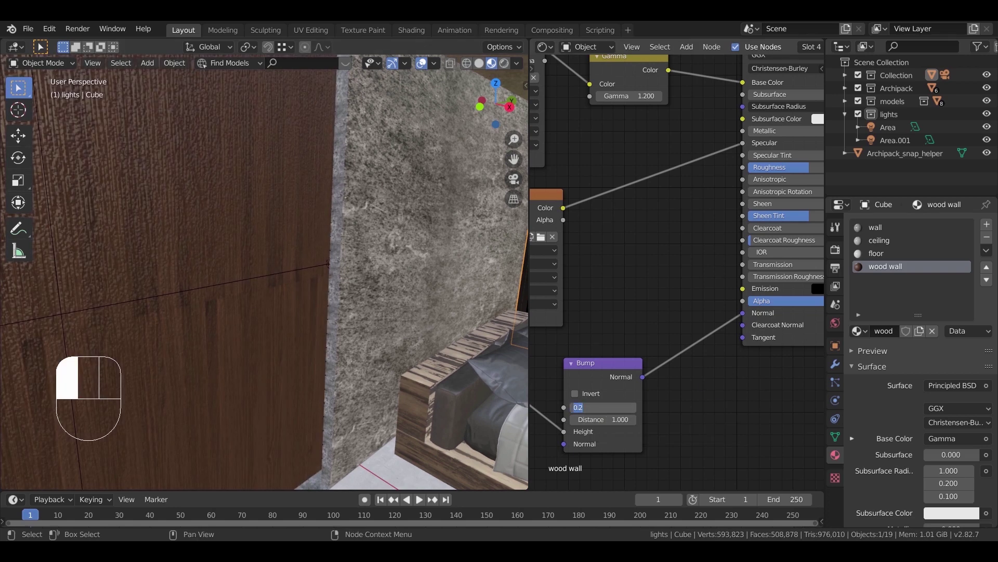
text(0.12)
key(Return)
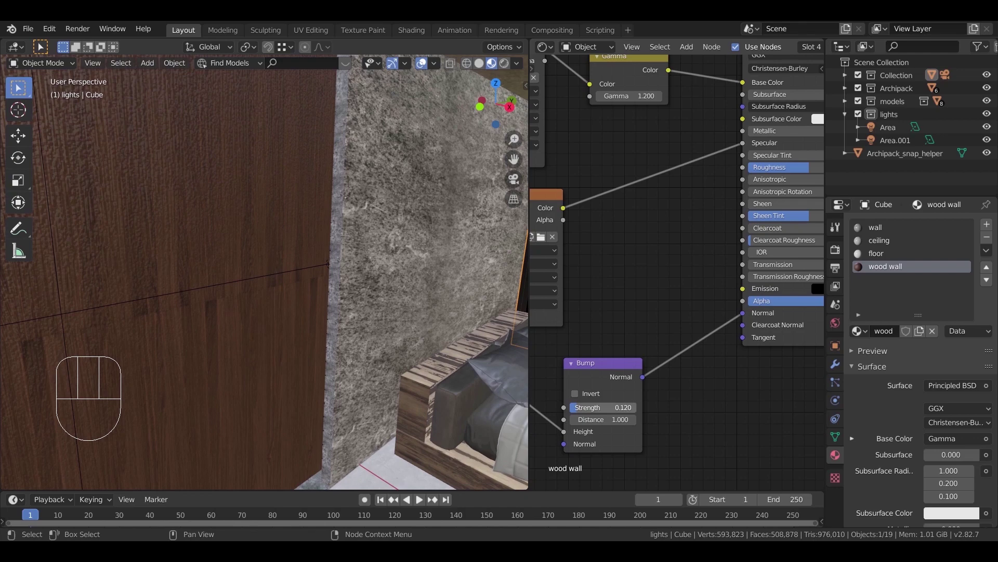
- Show the camera view in Rendered shading and set the wood material's gamma to 1.1
key(KP_0)
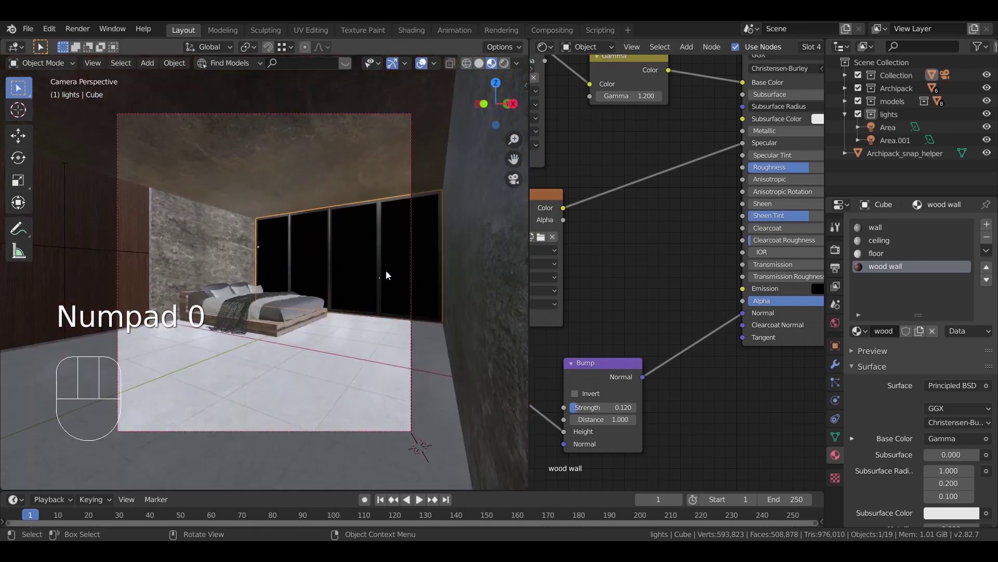
key(z)
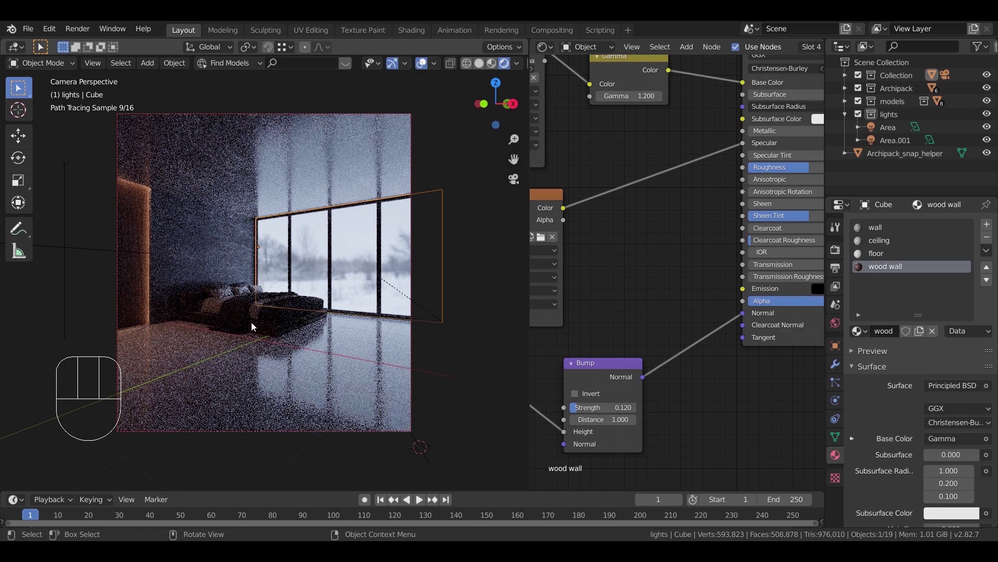
middle_drag(625, 105, 653, 176)
click(654, 168)
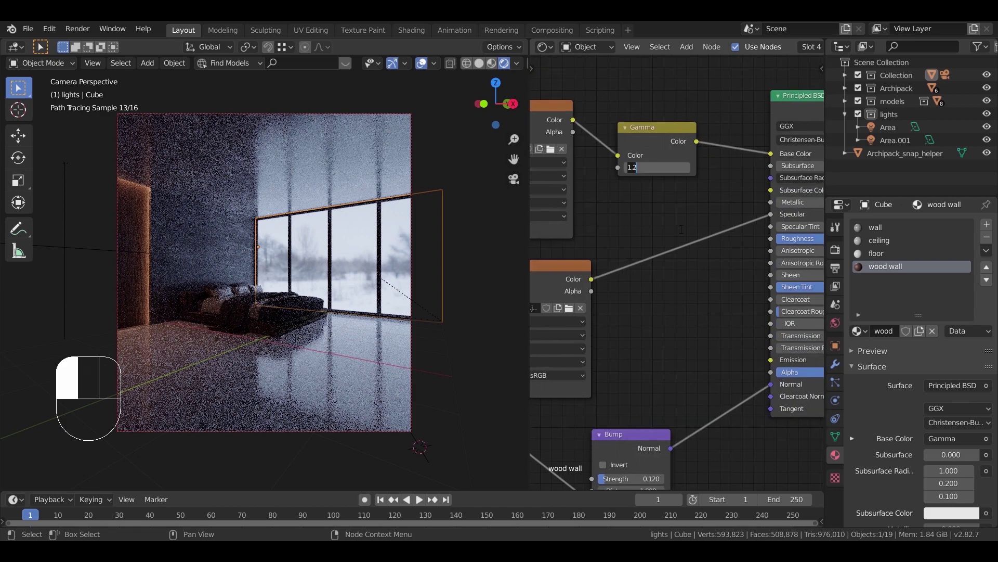
text(1.1)
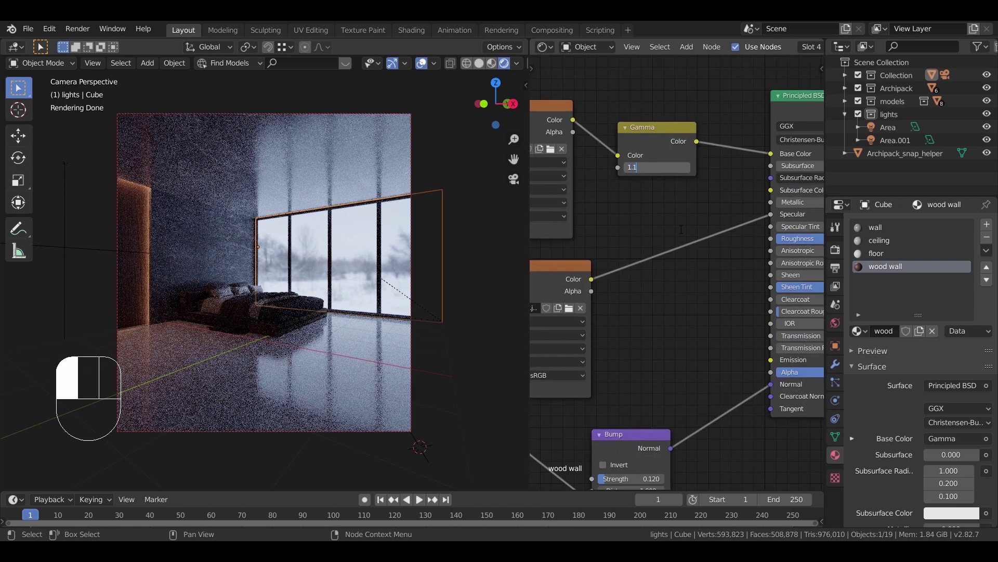
key(Return)
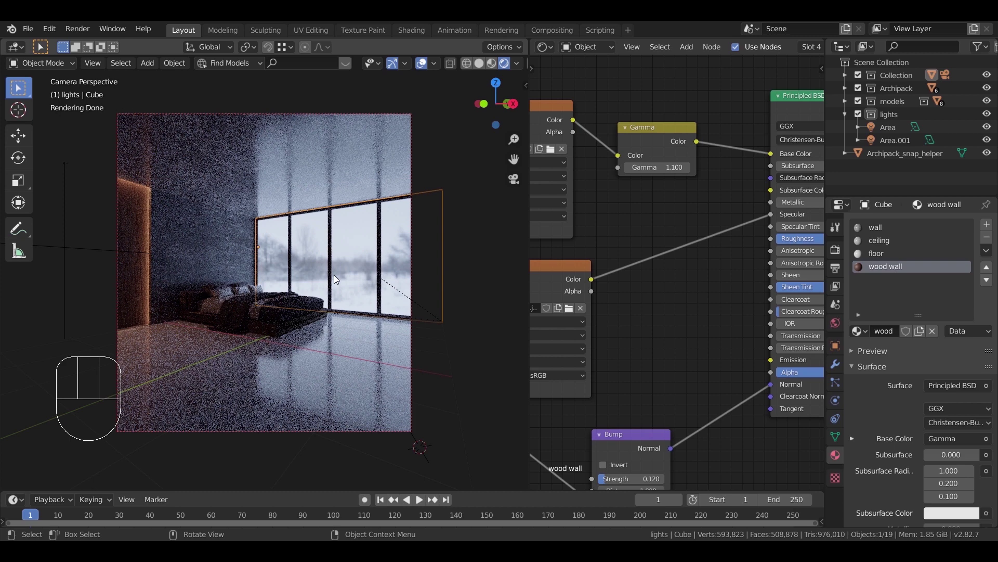
- Make the Area light's orange paler with a saturation of about 0.35 and raise its power to 40 W
click(885, 129)
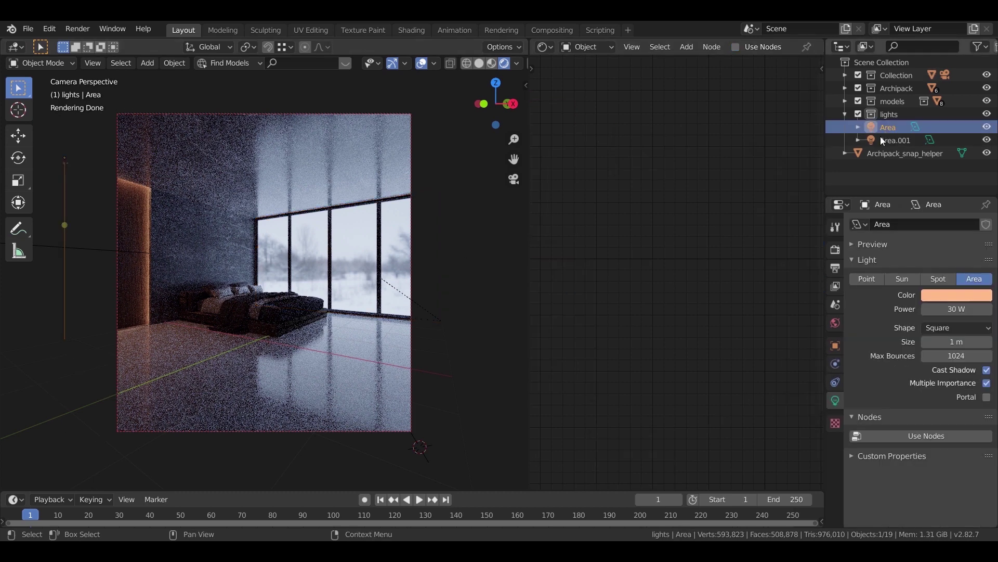
click(950, 296)
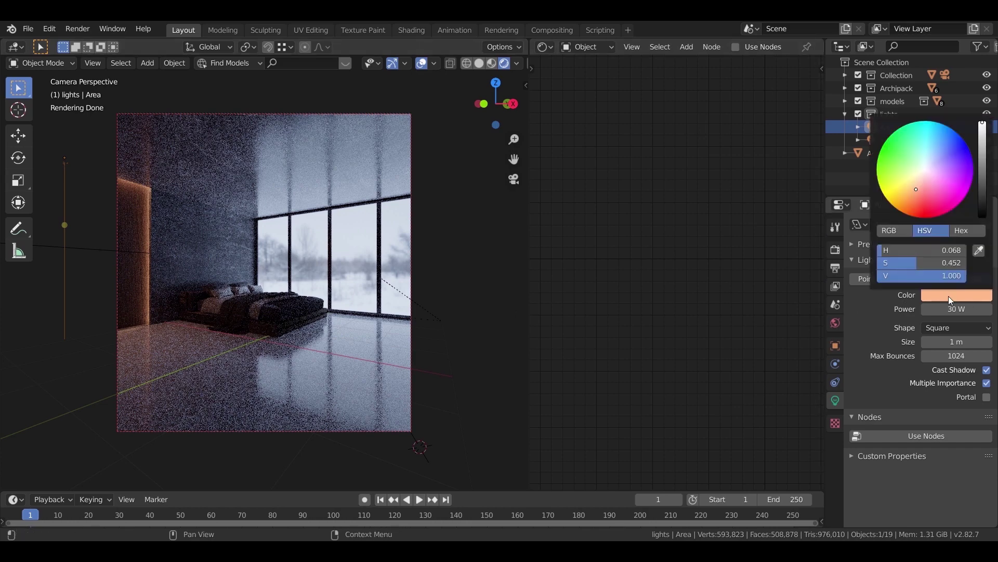
click(919, 185)
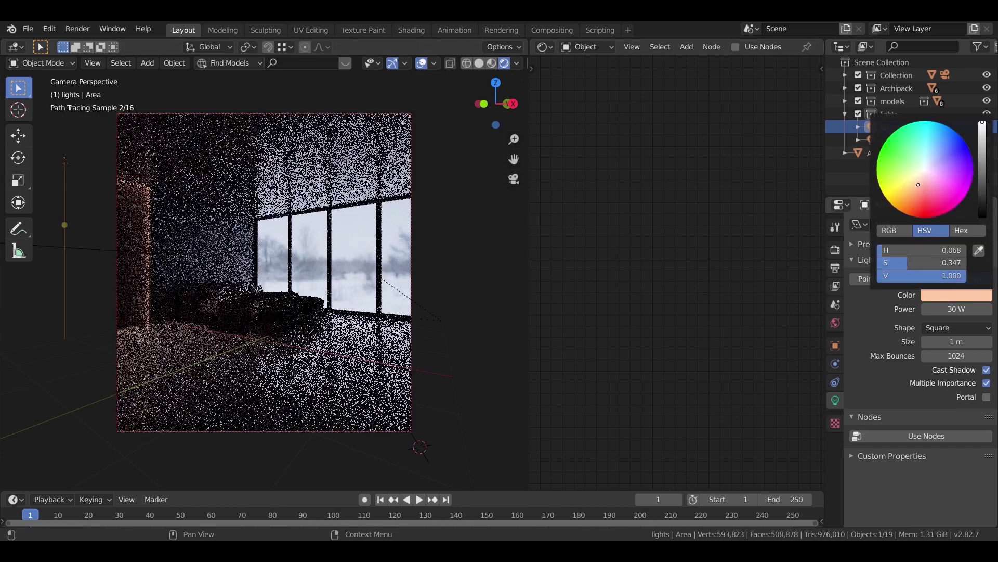
drag(957, 309, 973, 309)
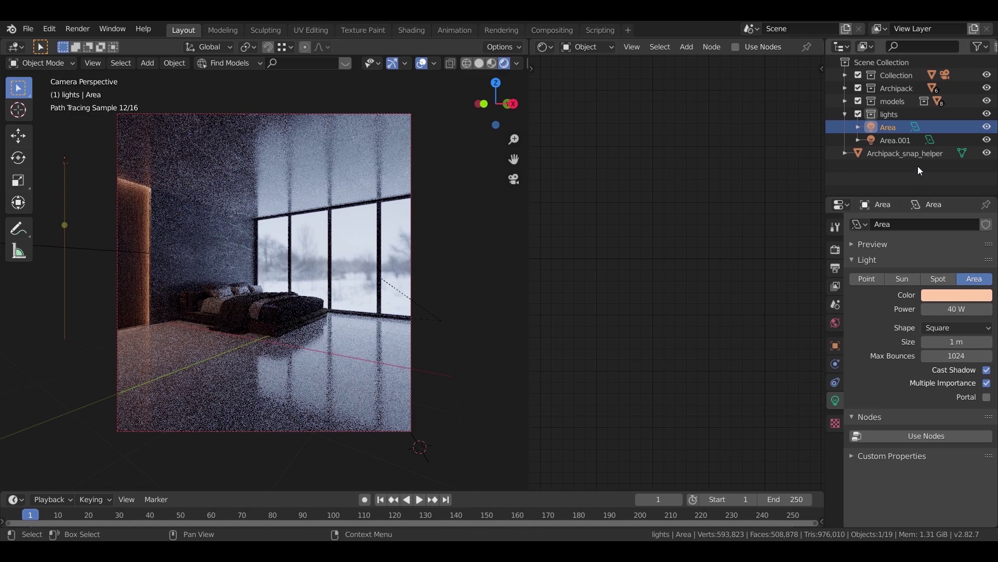
- Make the Area.001 light's color a paler orange and set its power to 25 W
click(896, 140)
click(956, 301)
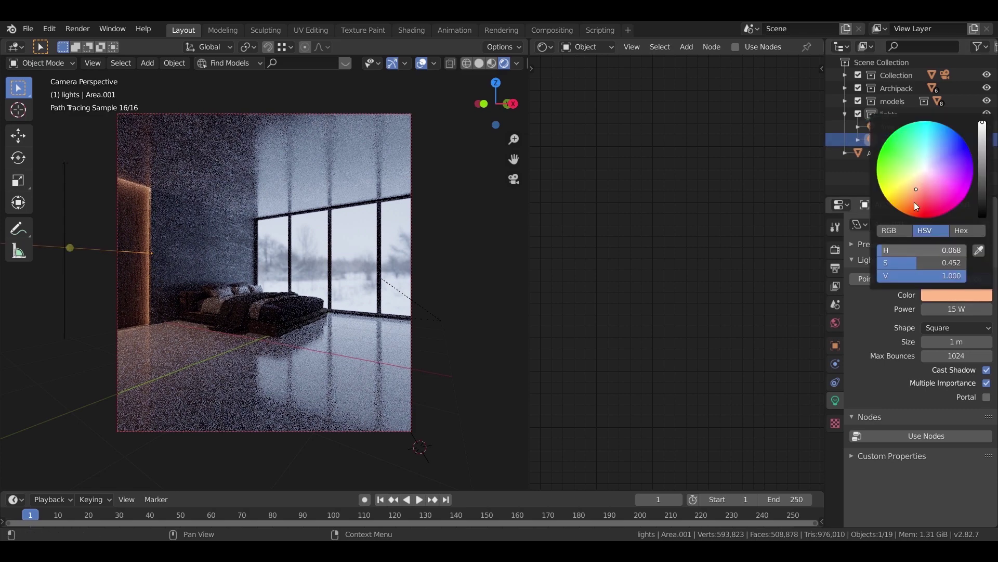
click(957, 308)
text(25)
key(Return)
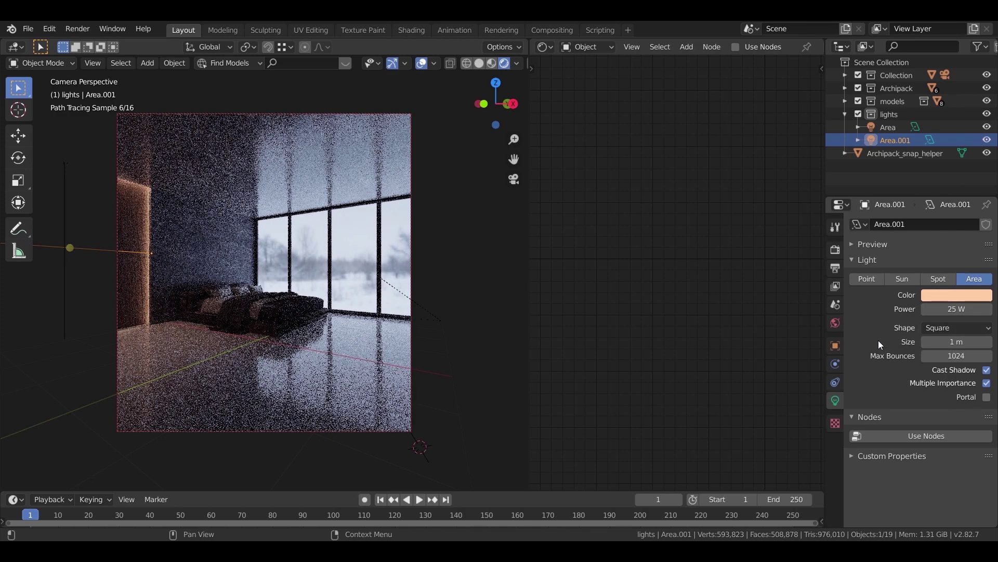
- Switch to Solid shading and duplicate the Area.001 light along the X axis out into the room
key(z)
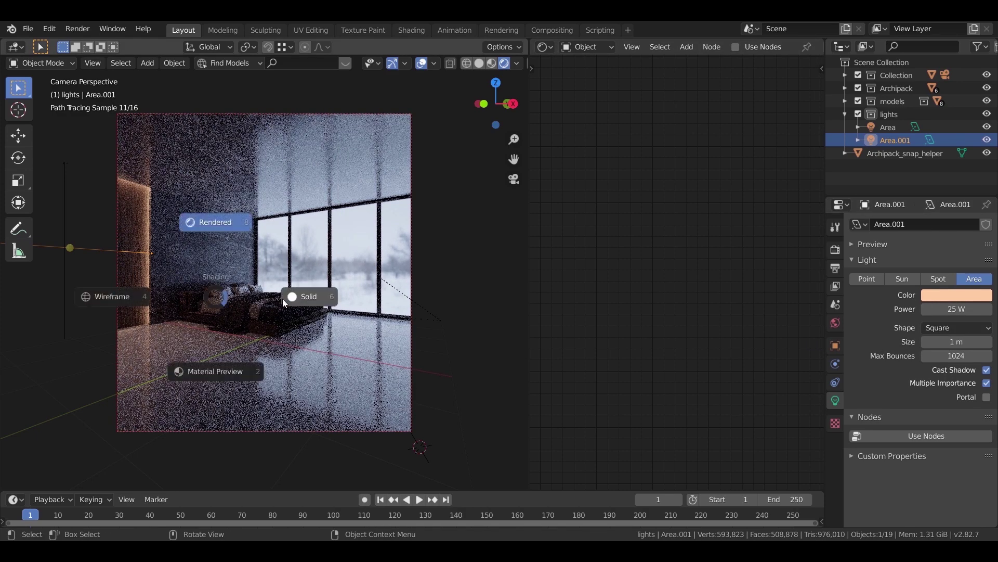
click(283, 299)
middle_drag(283, 298, 292, 317)
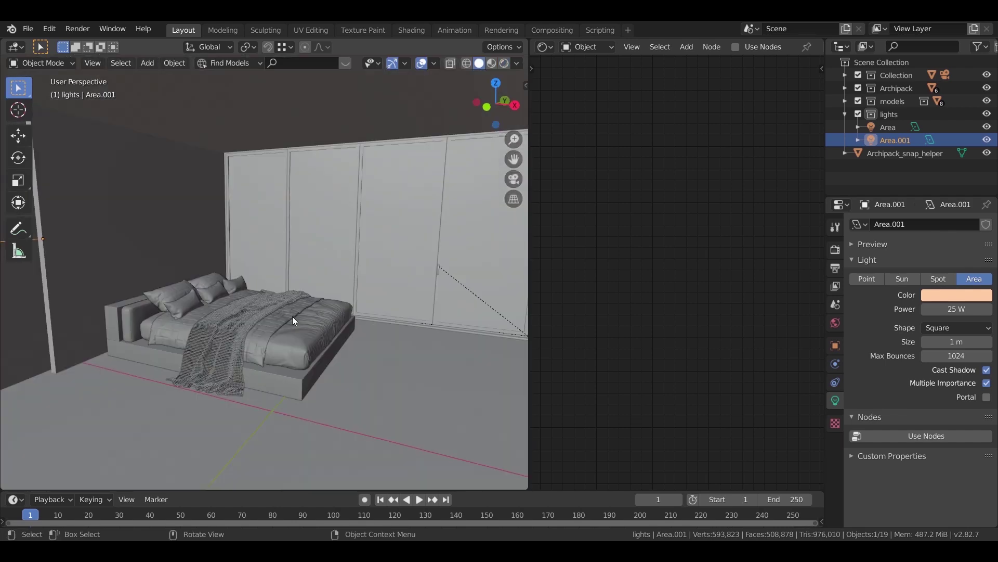
key(shift+d)
key(x)
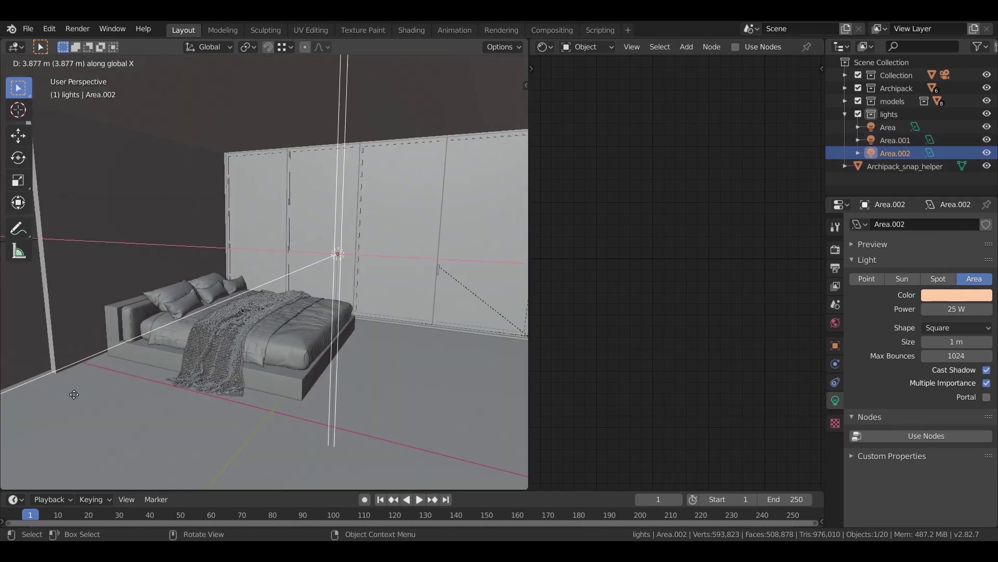
click(50, 354)
- Shorten the duplicated light strongly along Z and adjust its overall scale to form a compact panel
key(s)
key(z)
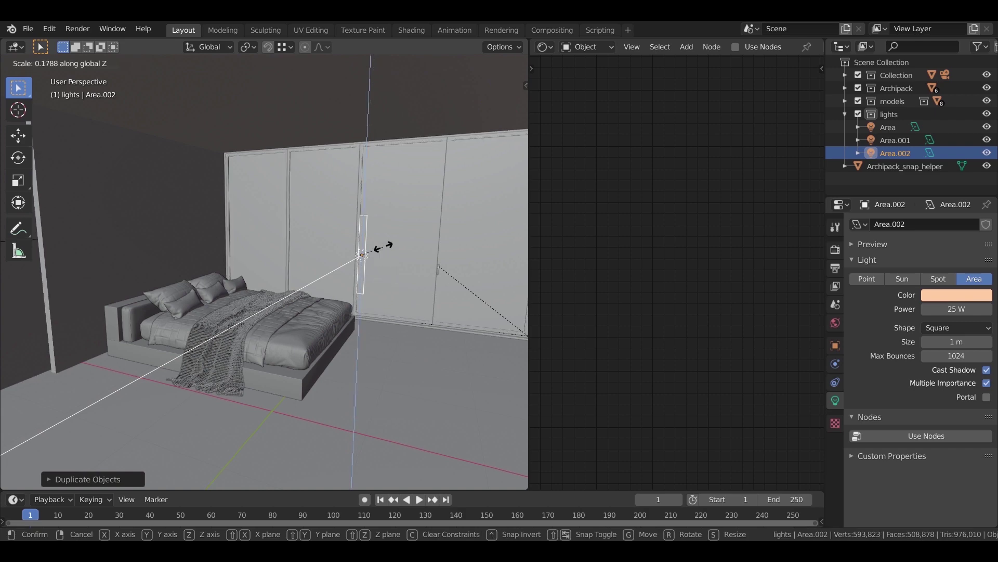
click(386, 267)
key(s)
right_click(488, 338)
key(s)
click(450, 317)
- Rotate the duplicated light 90° about Y, 90° about Z and a further 180° about Z so it faces the bed
key(r)
key(x)
text(y90)
click(399, 253)
text(sz90)
click(370, 390)
middle_drag(347, 365, 372, 370)
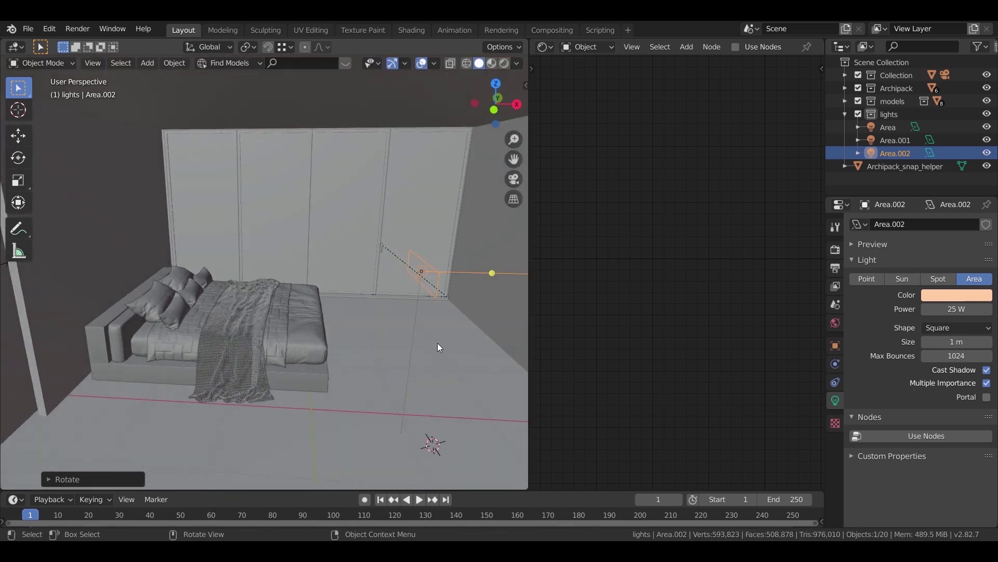
text(rz180)
click(415, 357)
- In a wireframe top view, enlarge the new light and move it toward the wall opposite the headboard
key(KP_7)
key(z)
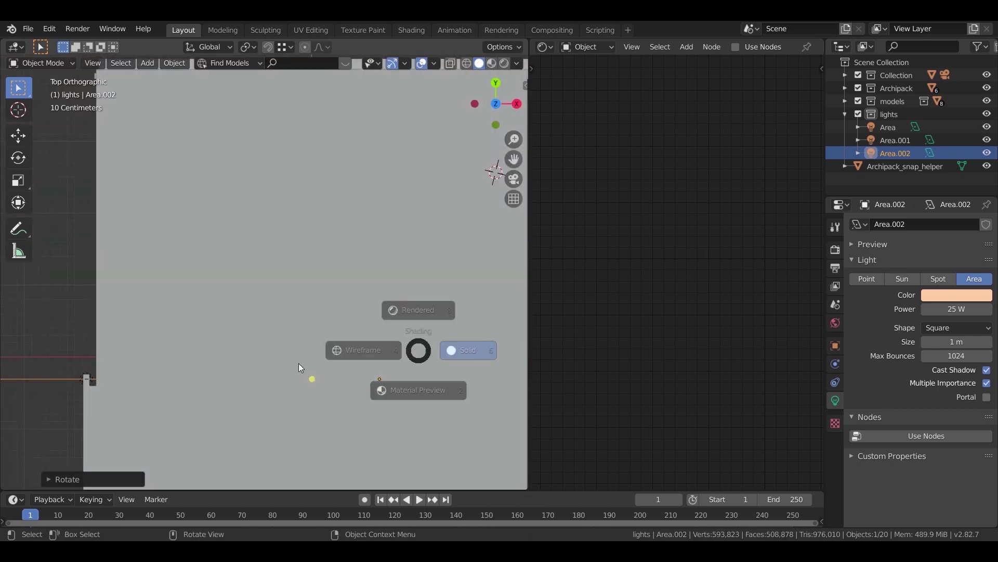
click(299, 363)
scroll(358, 372, down, 2)
shift+middle_drag(363, 372, 292, 339)
key(s)
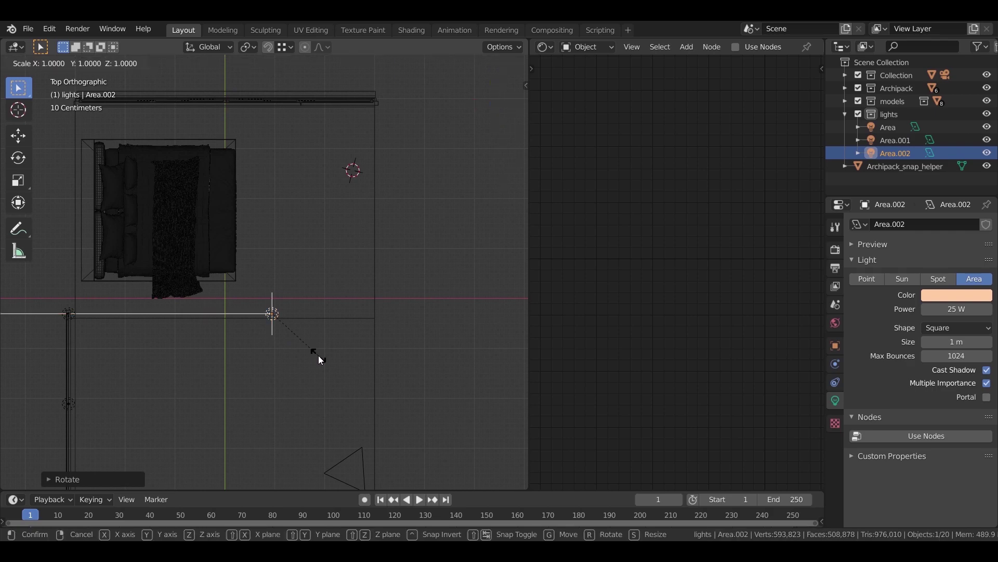
click(330, 389)
key(g)
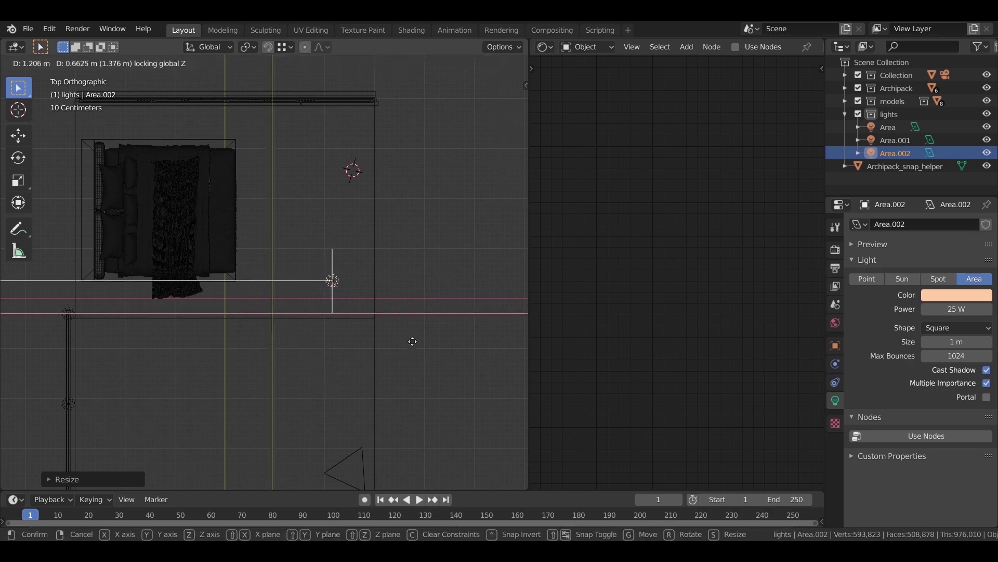
click(435, 319)
key(s)
key(Escape)
- Lower the new light along the Z axis and fine-tune its height in front view so it sits just above the floor
middle_drag(405, 374, 414, 279)
key(g)
key(z)
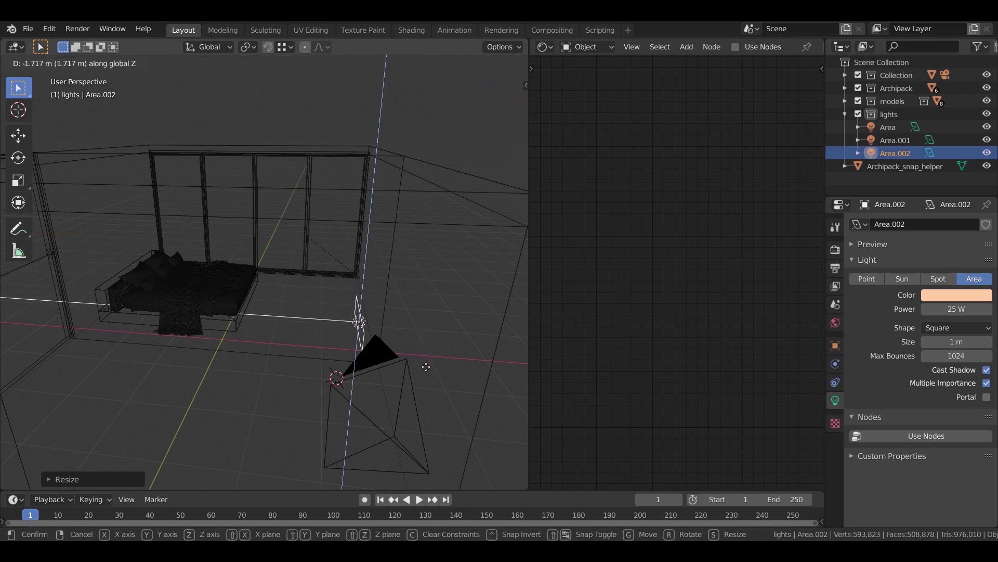
click(403, 390)
mouse_move(402, 393)
middle_down()
mouse_move(367, 372)
mouse_move(383, 361)
mouse_move(415, 394)
middle_up()
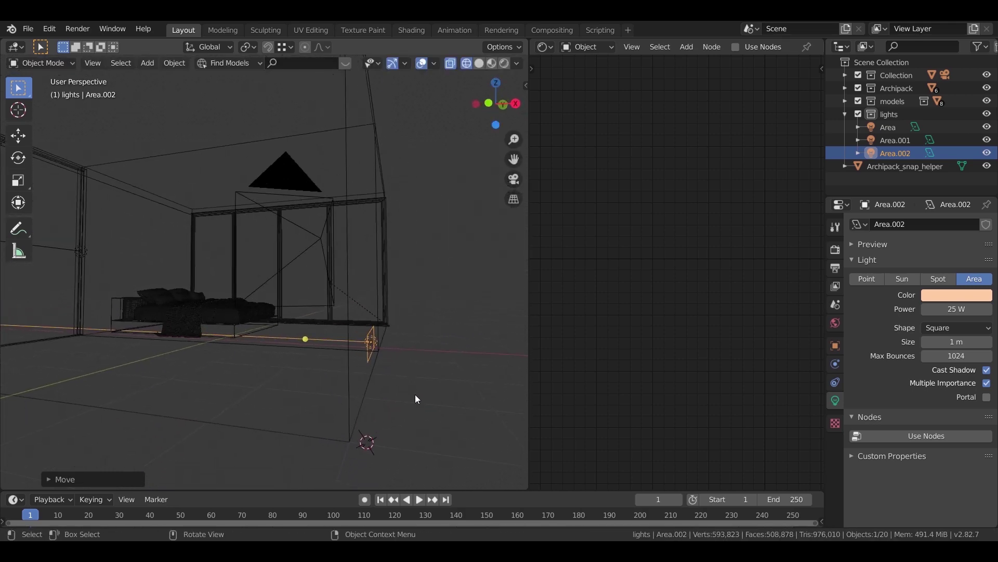
key(KP_1)
key(g)
key(z)
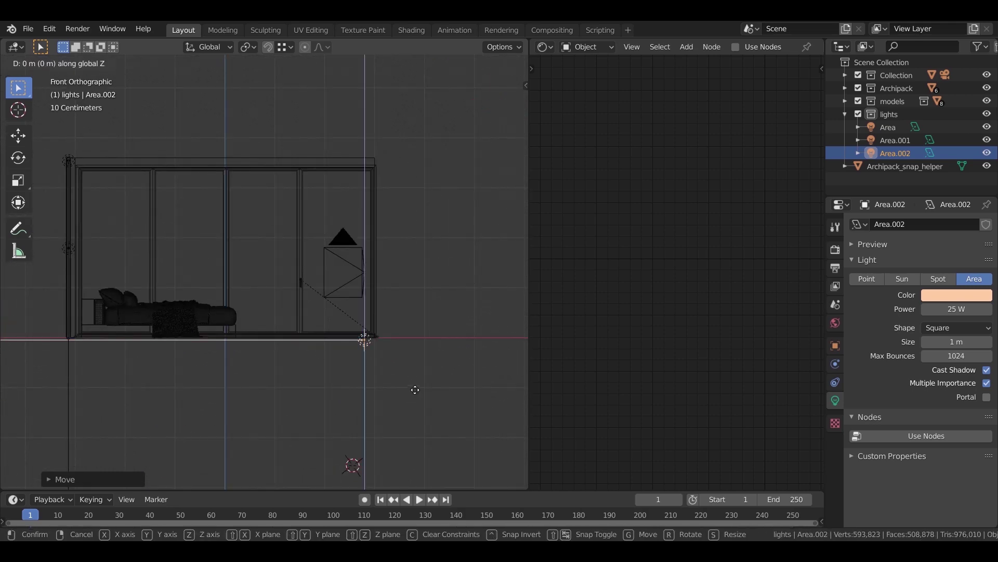
click(425, 376)
- Rotate the new area light about the Y axis to tilt it
key(r)
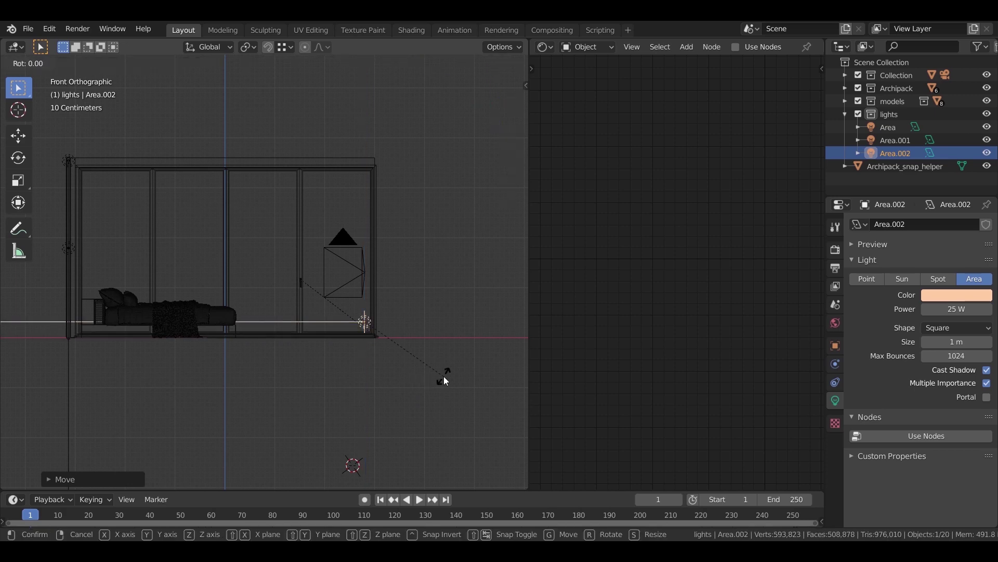
key(x)
key(y)
click(445, 372)
- Set the new light's power to 10 W and rotate it about the Z axis to angle it across the bed
middle_drag(313, 337, 597, 320)
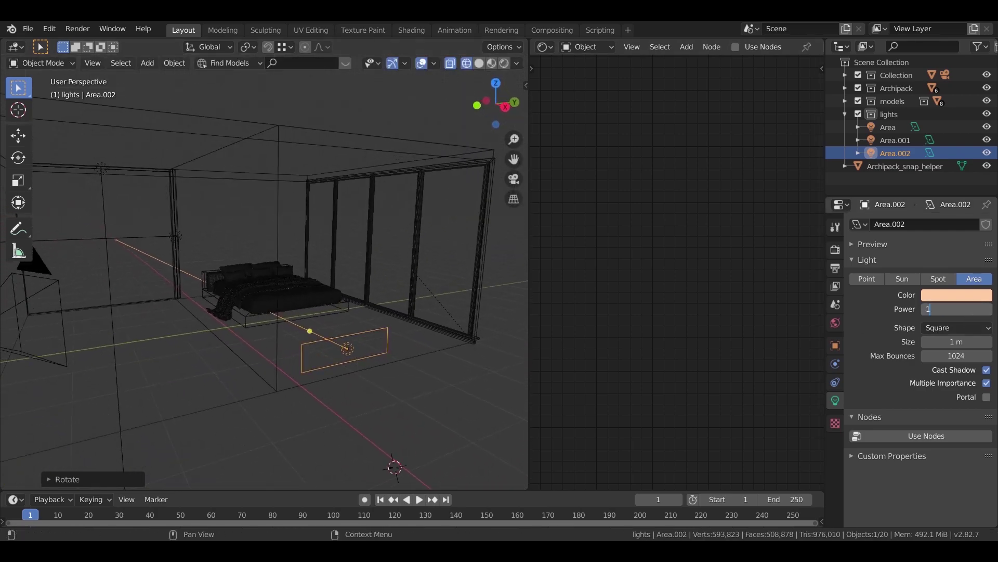
key(Return)
key(r)
key(z)
click(411, 411)
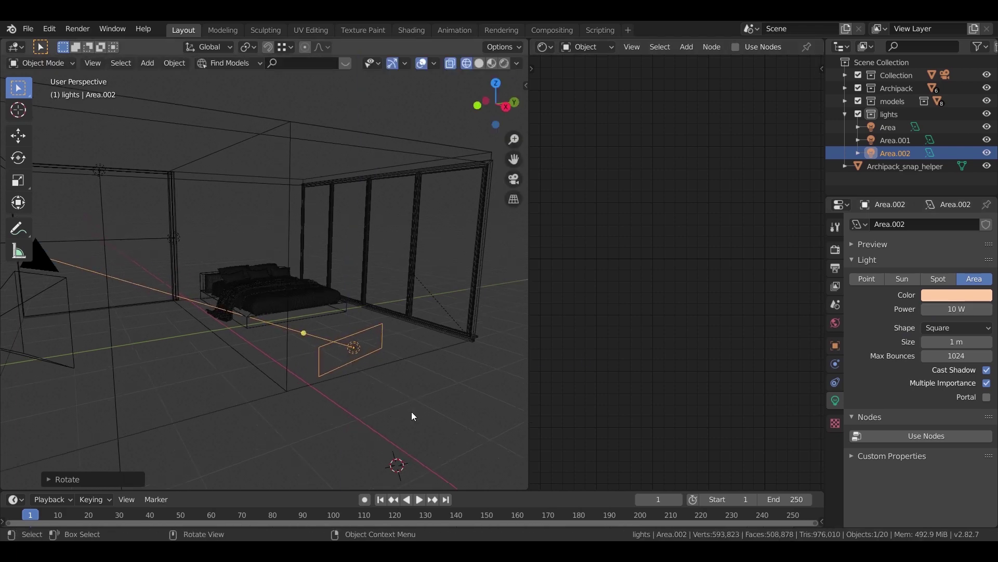
- Preview the lighting through the camera in Rendered shading
key(KP_0)
key(z)
click(408, 342)
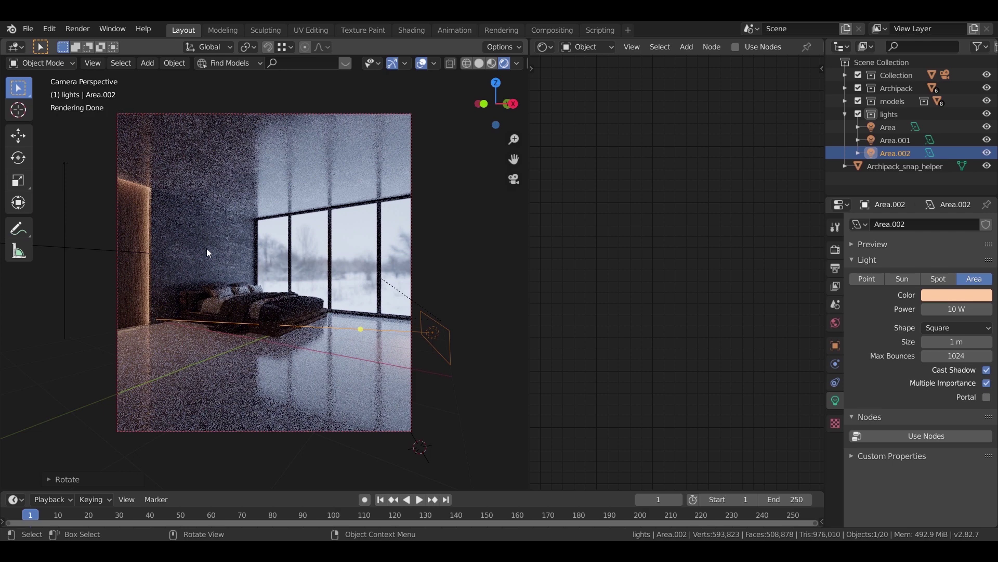
- Return to Solid shading, place the 3D cursor on the wall above the headboard and add a cube there
key(z)
click(287, 241)
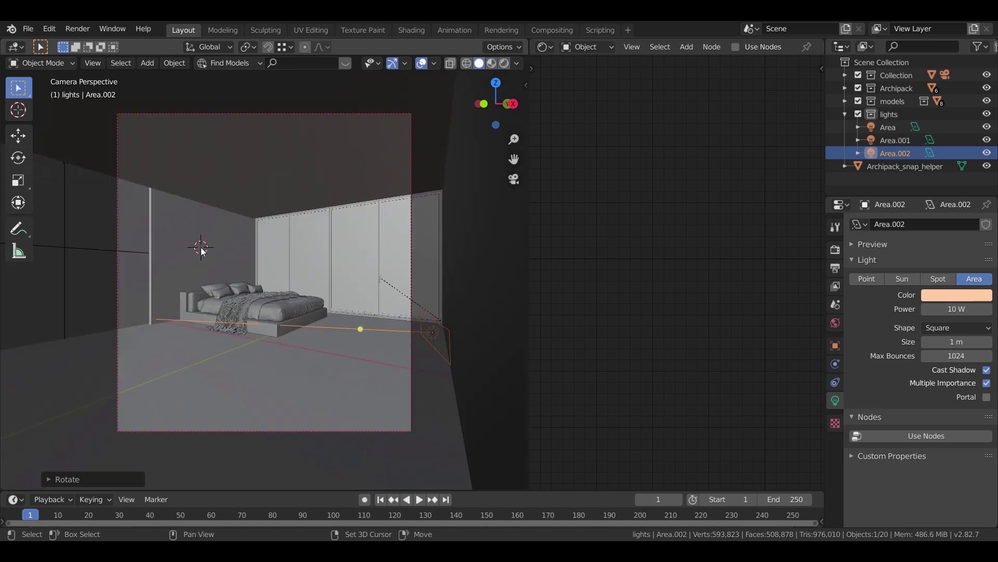
key(shift+a)
mouse_move(201, 247)
click(269, 256)
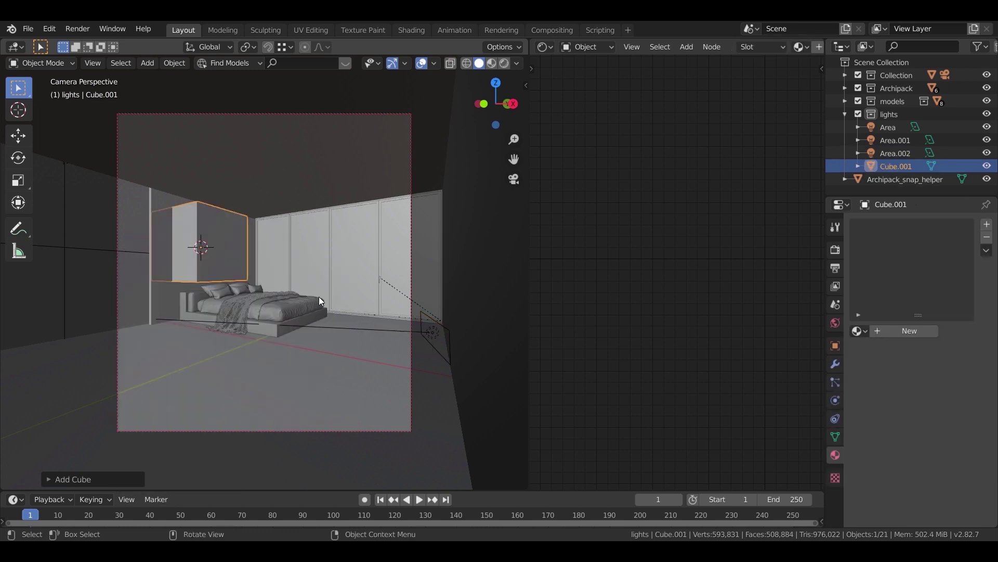
- Scale the cube along Z, X and Y into a narrow upright panel above the headboard
key(s)
key(z)
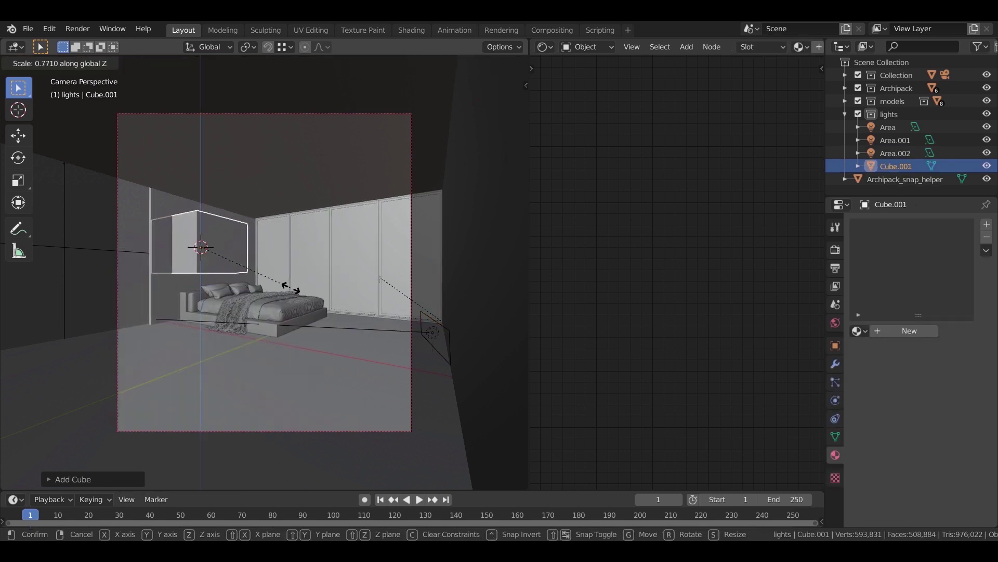
click(292, 300)
key(s)
key(x)
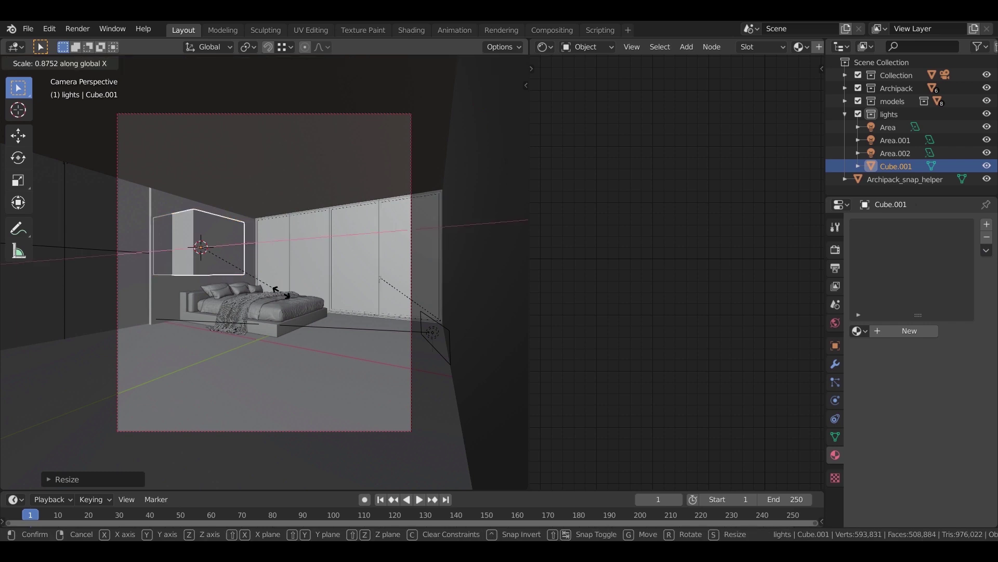
click(238, 265)
key(s)
key(y)
click(229, 254)
key(s)
key(z)
click(253, 272)
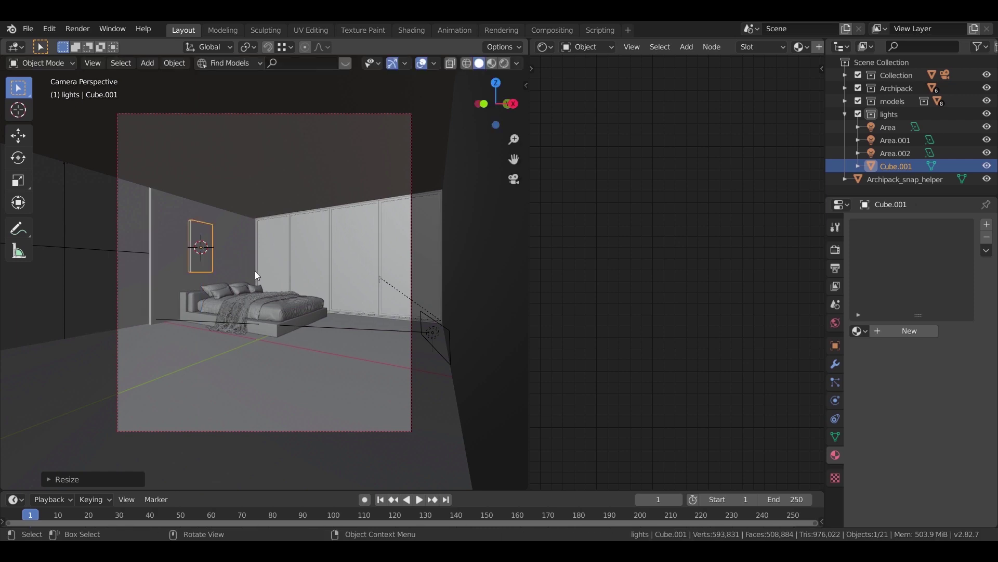
- Lower the panel slightly along Z and thin it strongly along X to the depth of a picture frame
key(g)
key(z)
click(257, 282)
key(KP_Decimal)
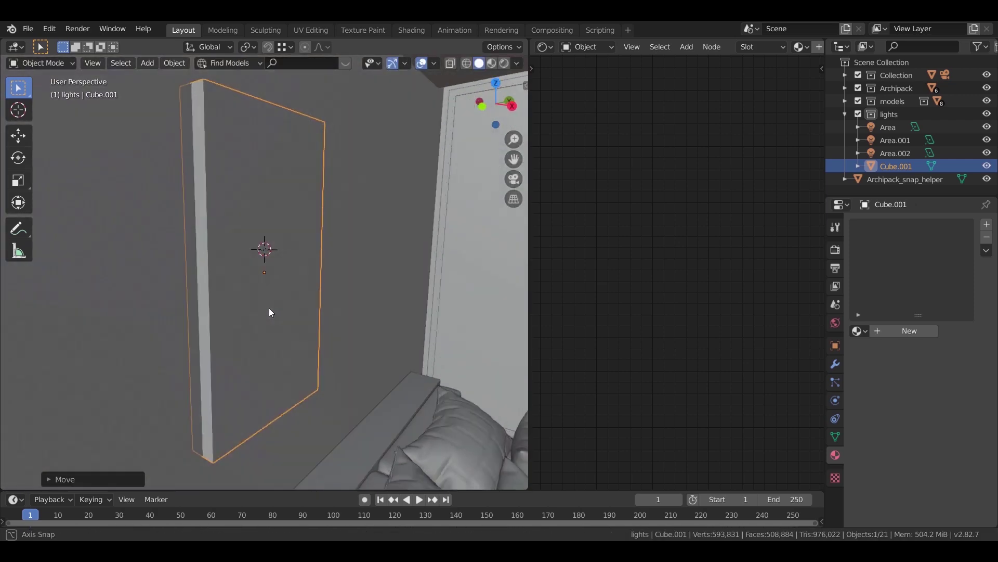
key(s)
key(x)
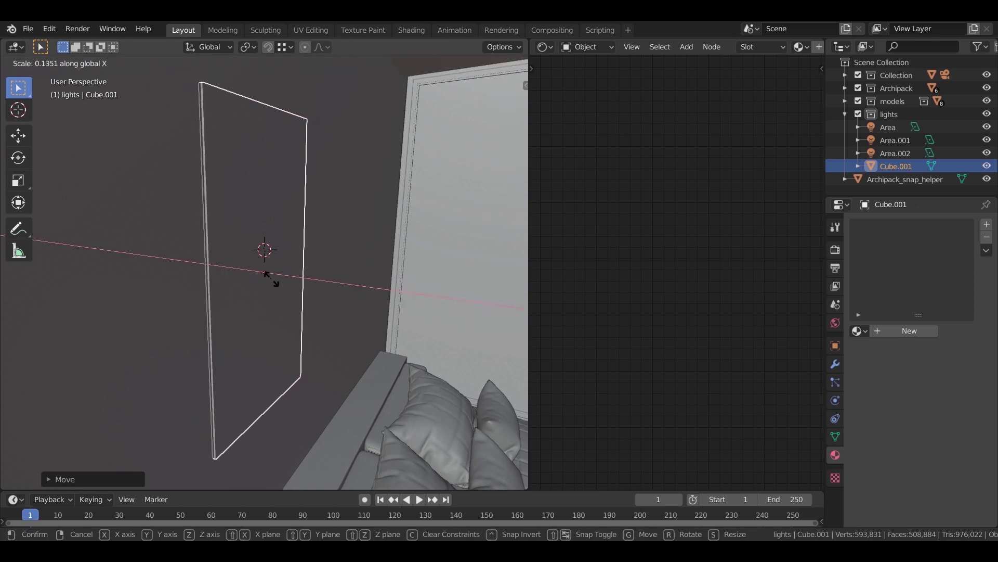
click(250, 292)
- Move the thin panel along X so it sits against the wall
middle_drag(251, 292, 276, 308)
key(g)
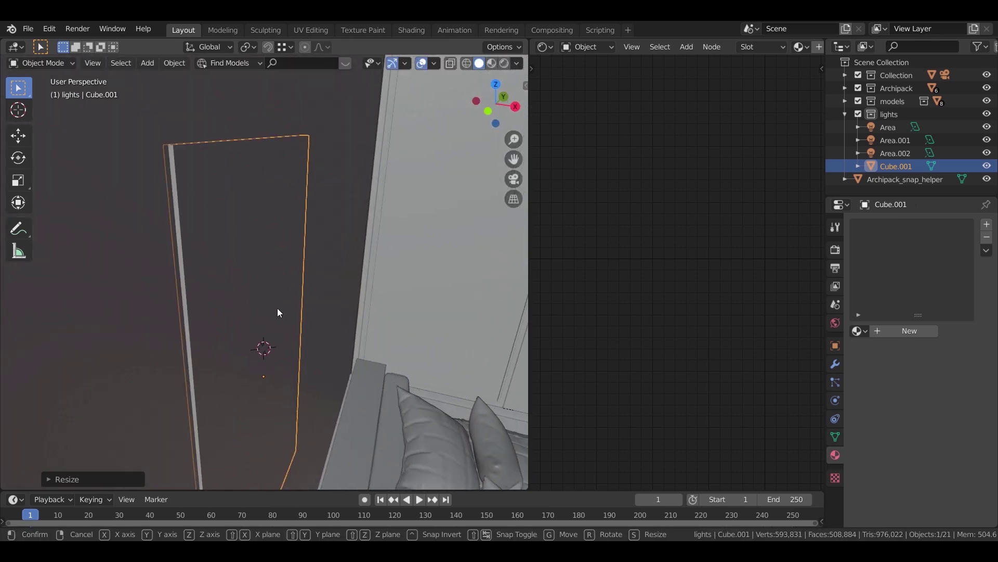
key(x)
click(277, 263)
- Apply all transforms to the wall panel
key(KP_Decimal)
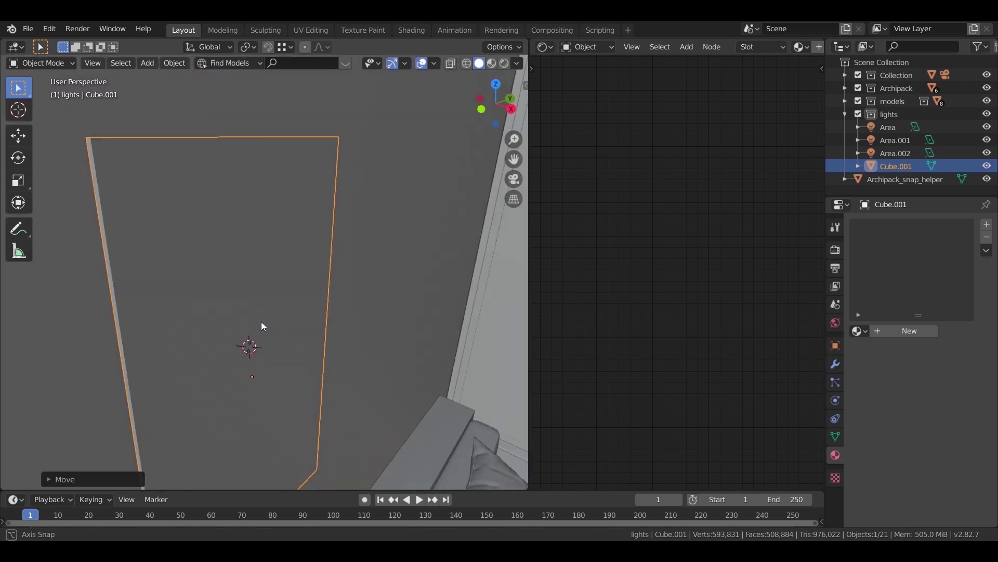
key(shift+a)
key(Escape)
key(ctrl+a)
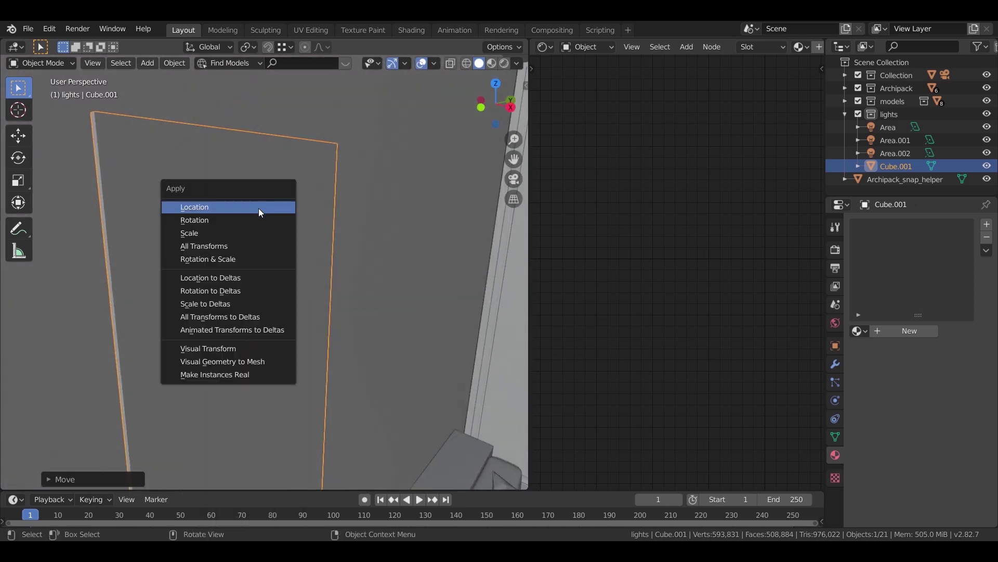
click(247, 245)
- Inset the panel's front face by about 0.02 m and extrude it slightly inward to form a picture frame
key(Tab)
key(i)
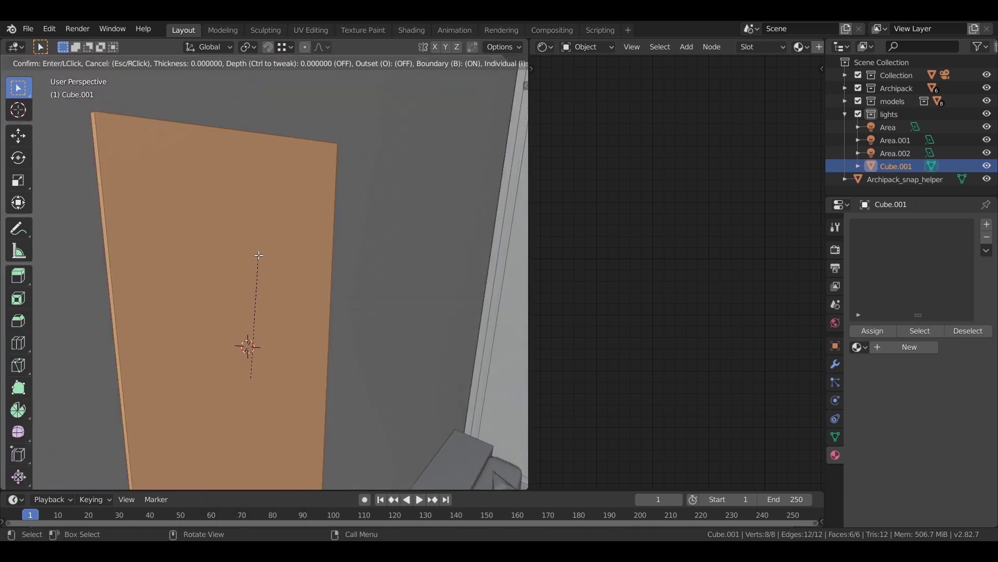
click(276, 272)
click(223, 237)
key(i)
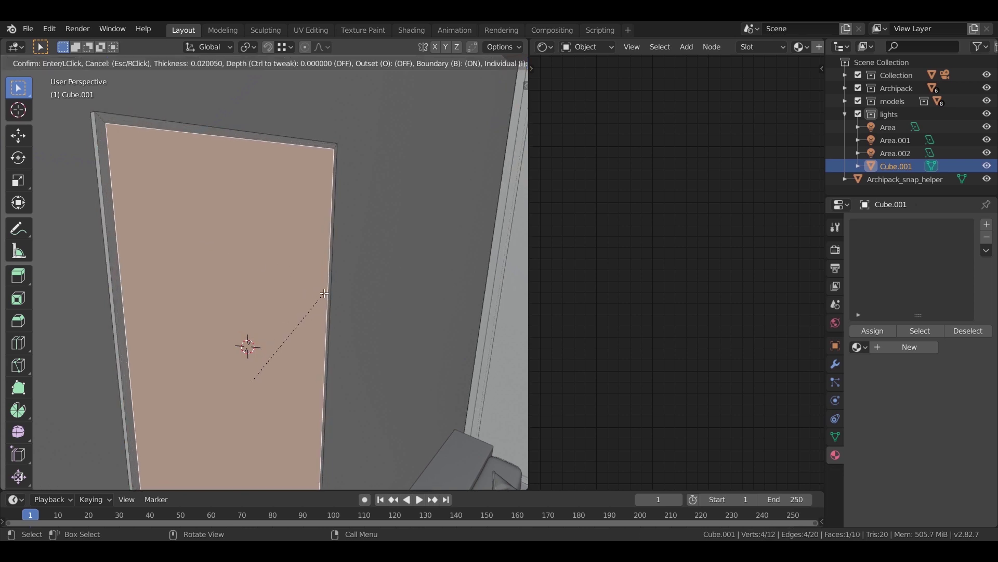
click(324, 293)
key(e)
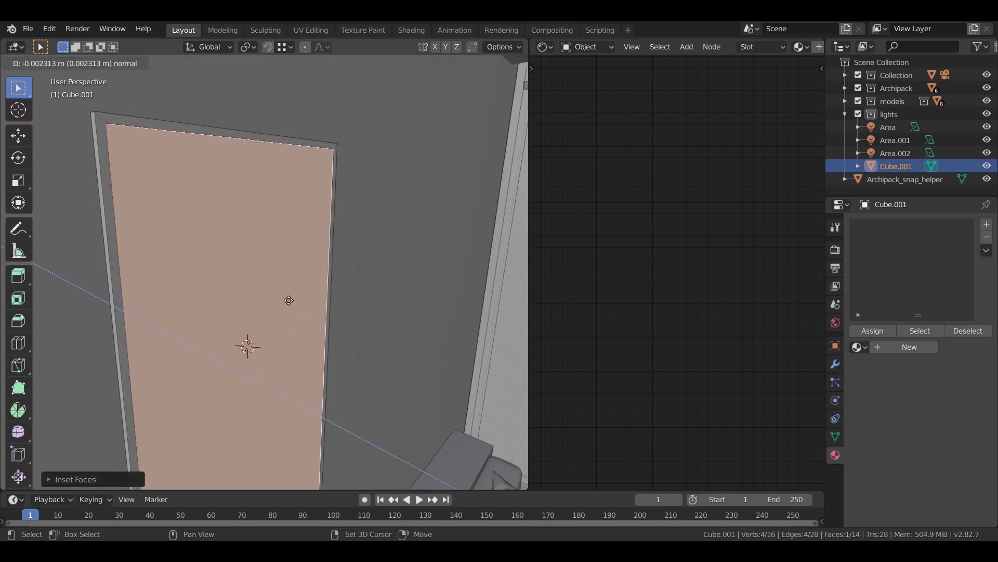
click(269, 295)
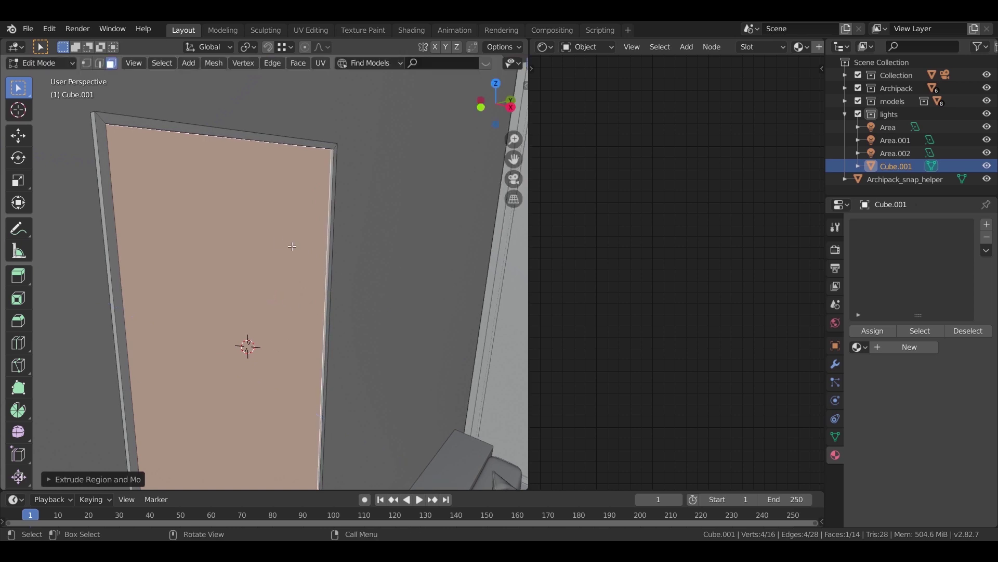
- Create a material for the frame, add a second slot with a new material, and assign that one to the inset front face
scroll(269, 294, down, 4)
middle_drag(269, 294, 257, 294)
click(916, 347)
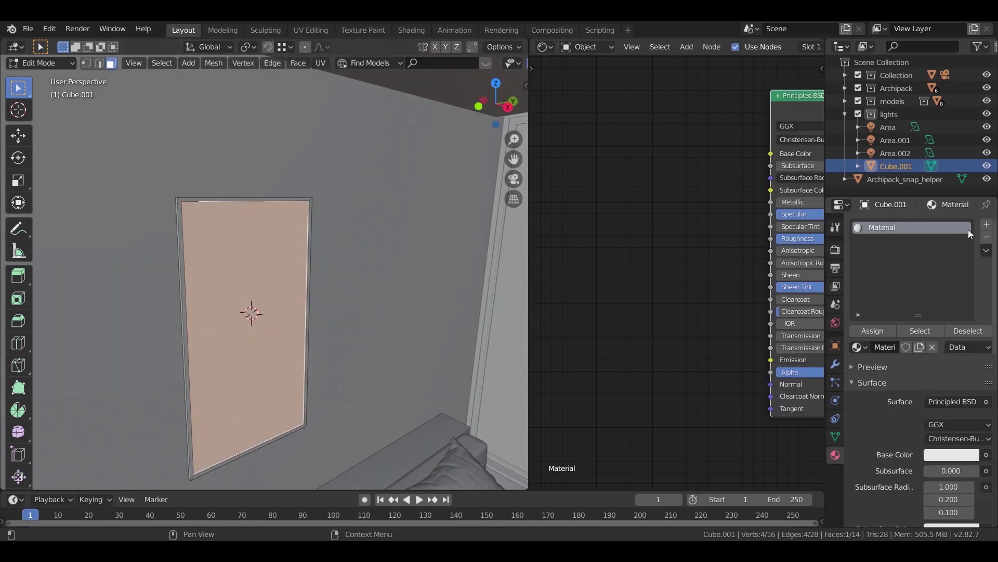
click(984, 225)
click(881, 345)
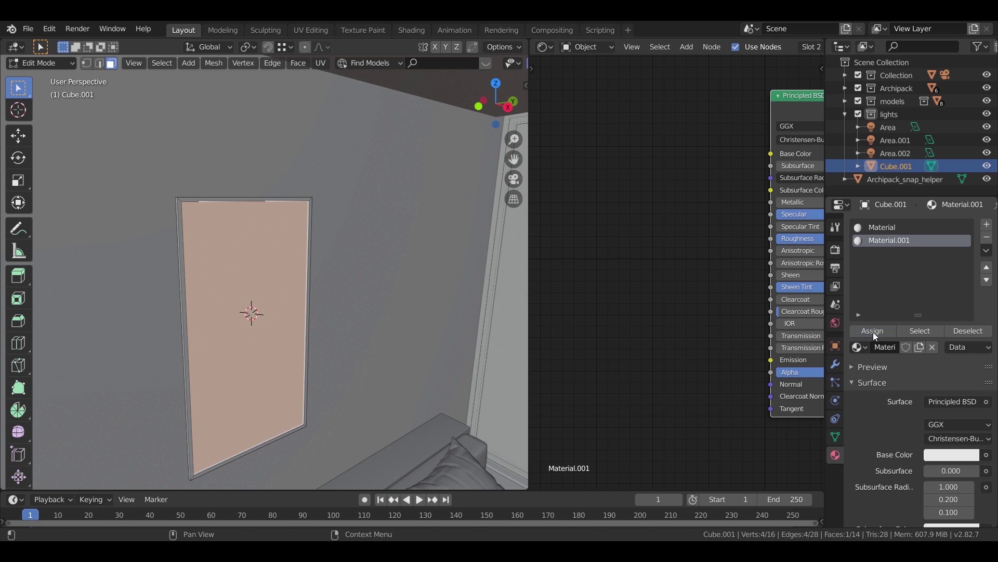
middle_drag(295, 312, 287, 305)
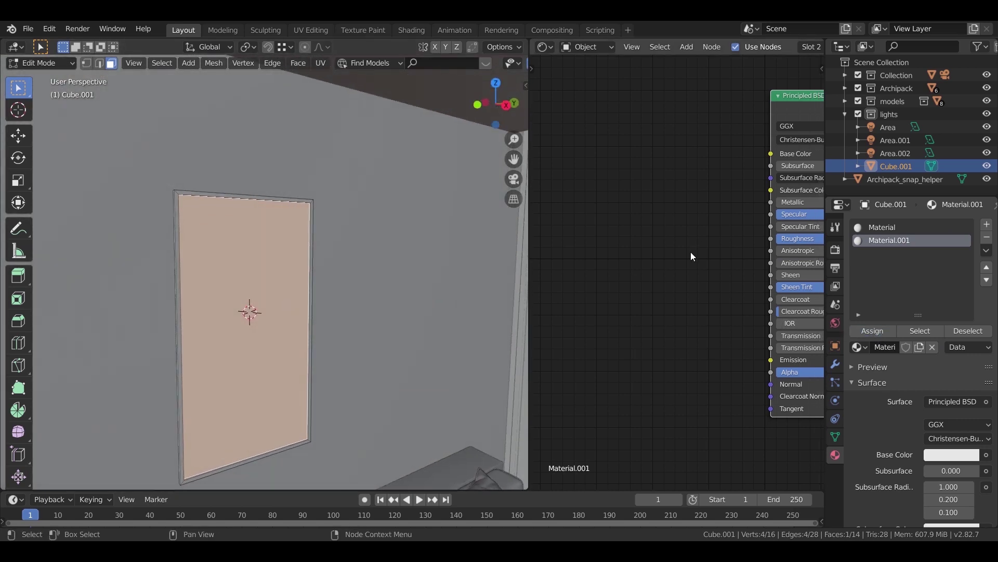
- Darken the frame material's Base Color to a grey with value 0.336, checking it in Material Preview shading
click(890, 227)
middle_drag(654, 231, 606, 239)
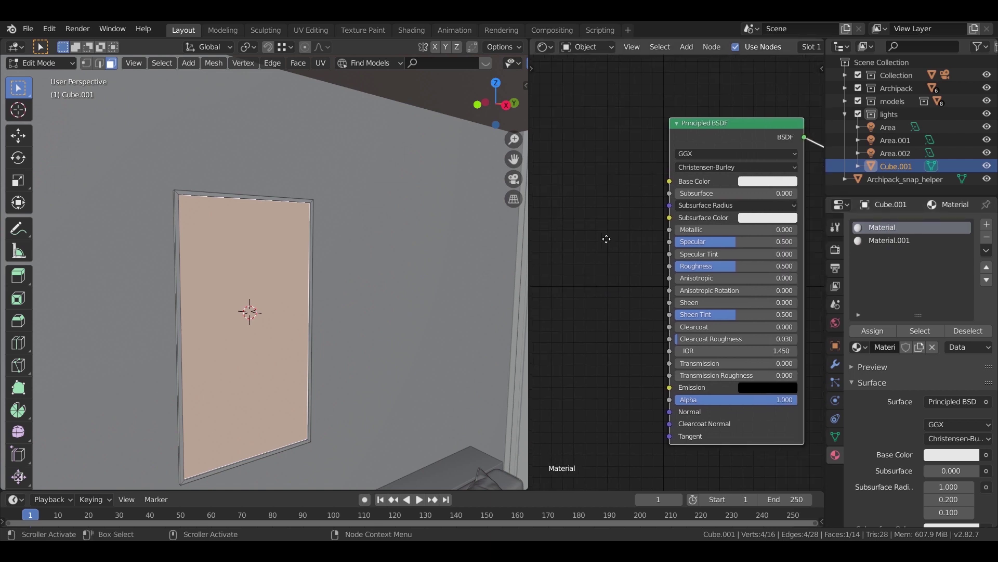
click(762, 182)
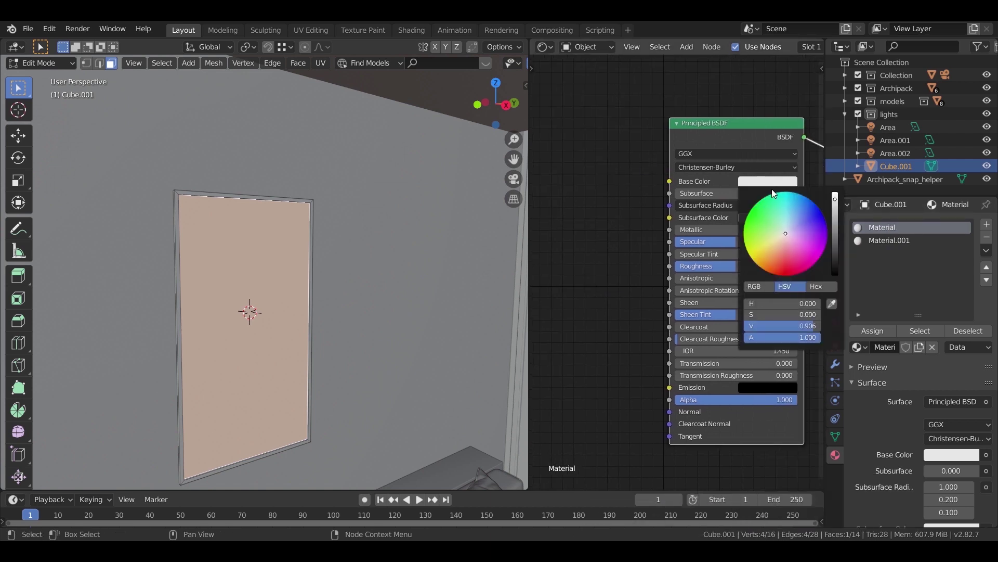
drag(796, 325, 762, 326)
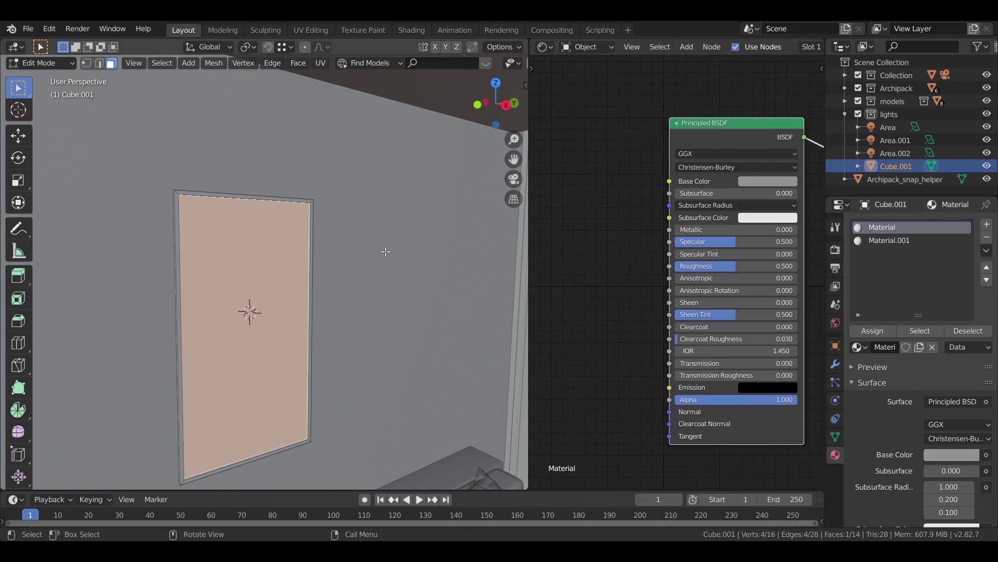
key(z)
click(385, 297)
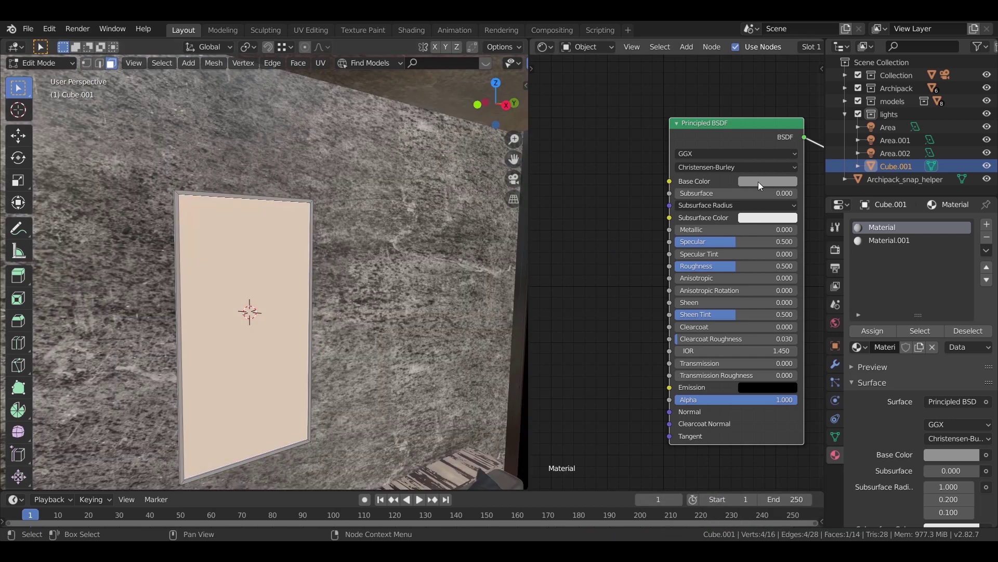
click(758, 183)
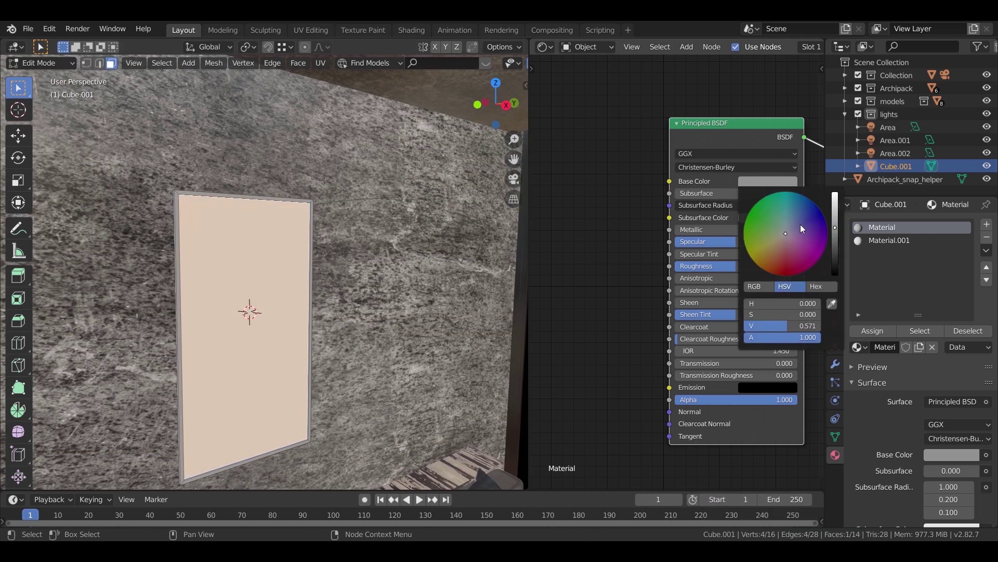
drag(835, 227, 835, 247)
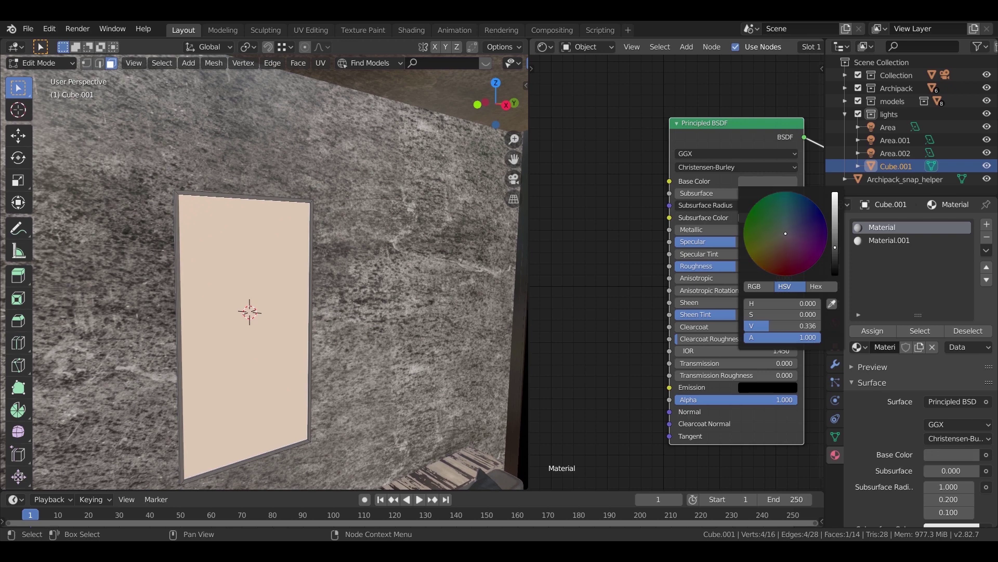
- Set the frame material's Metallic to 0.3 and change its Roughness
click(752, 233)
text(0.3)
key(Return)
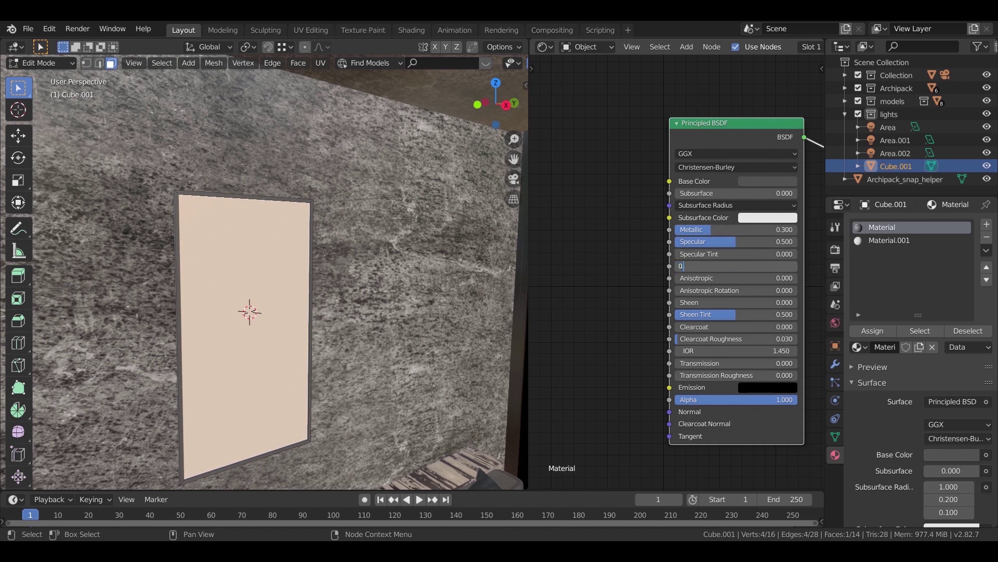
- Add an Image Texture node beside the Principled BSDF in Material.001, the picture face's material
click(885, 239)
key(shift+a)
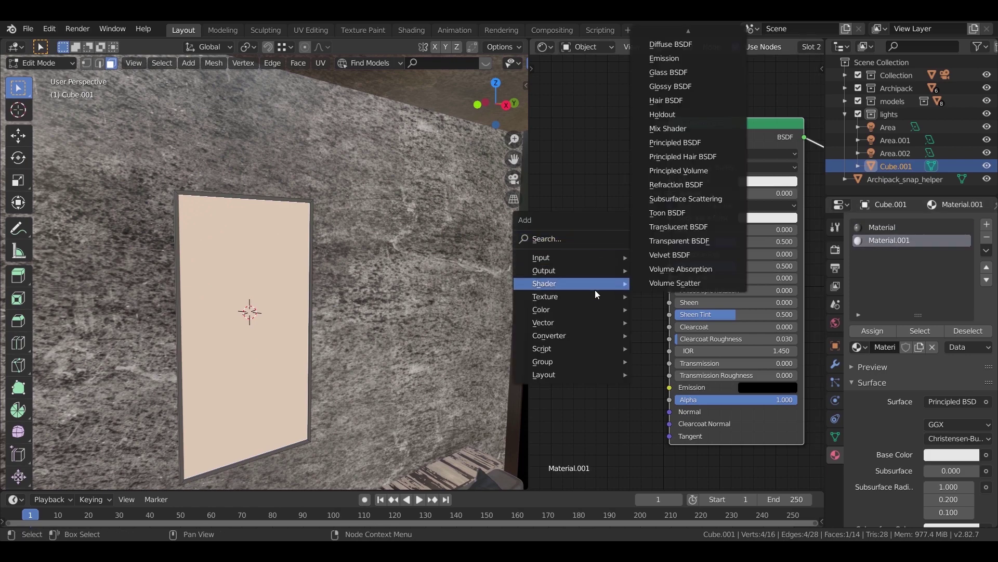
mouse_move(593, 295)
click(685, 397)
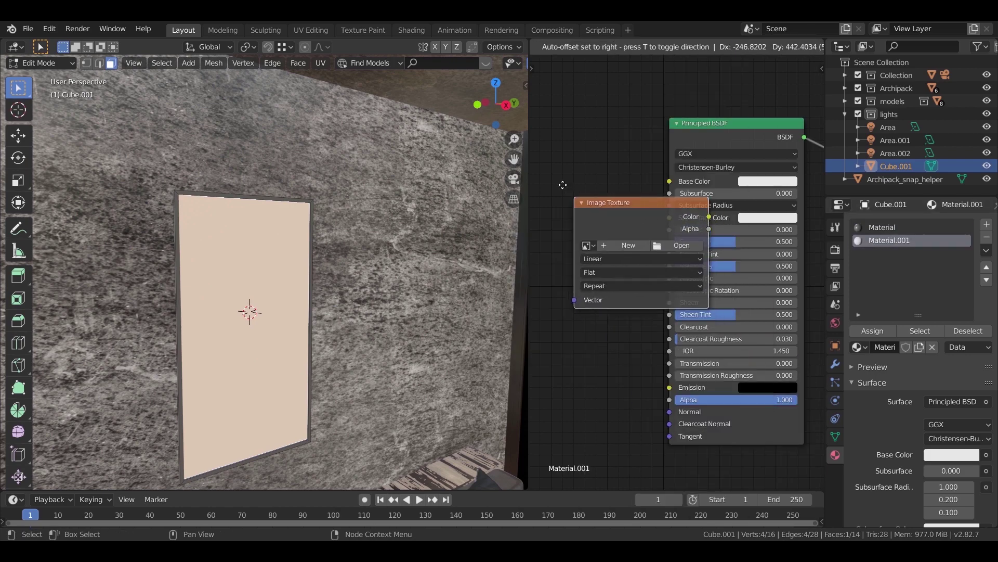
click(577, 200)
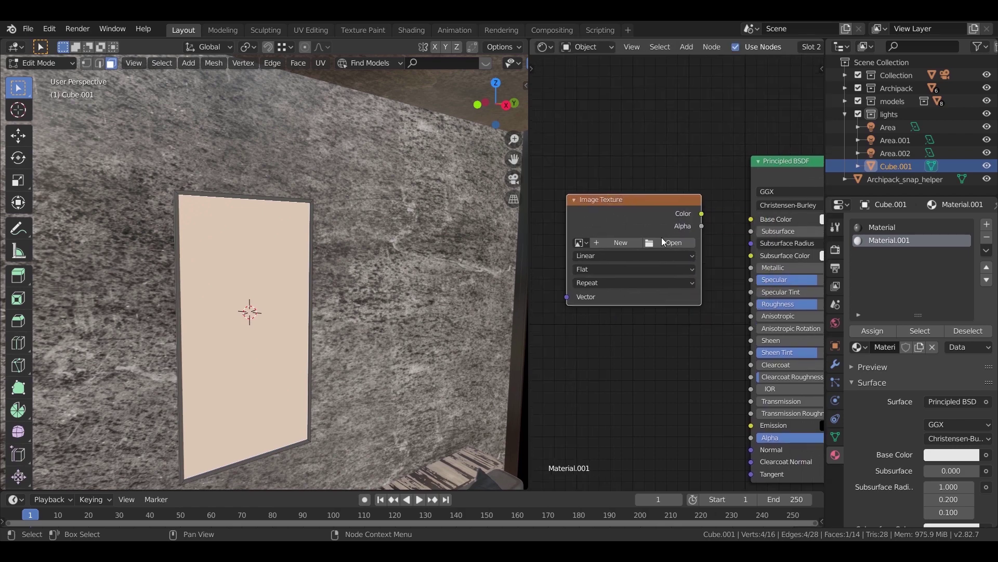
- Load african-cyclops-e1398622150579.jpg from the Maps\paint folder into the Image Texture node and connect its Color to Base Color
click(675, 240)
click(221, 317)
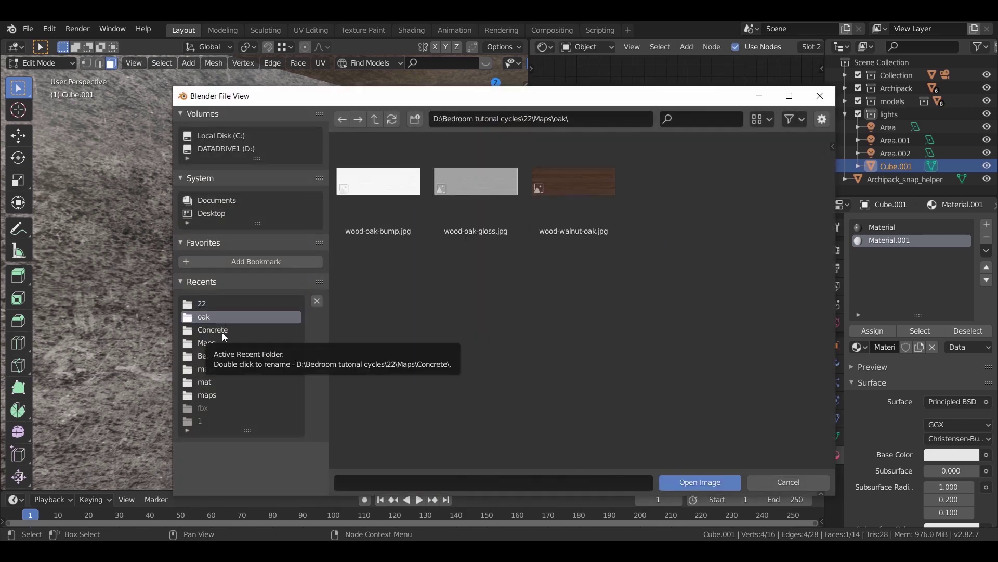
click(224, 342)
click(615, 208)
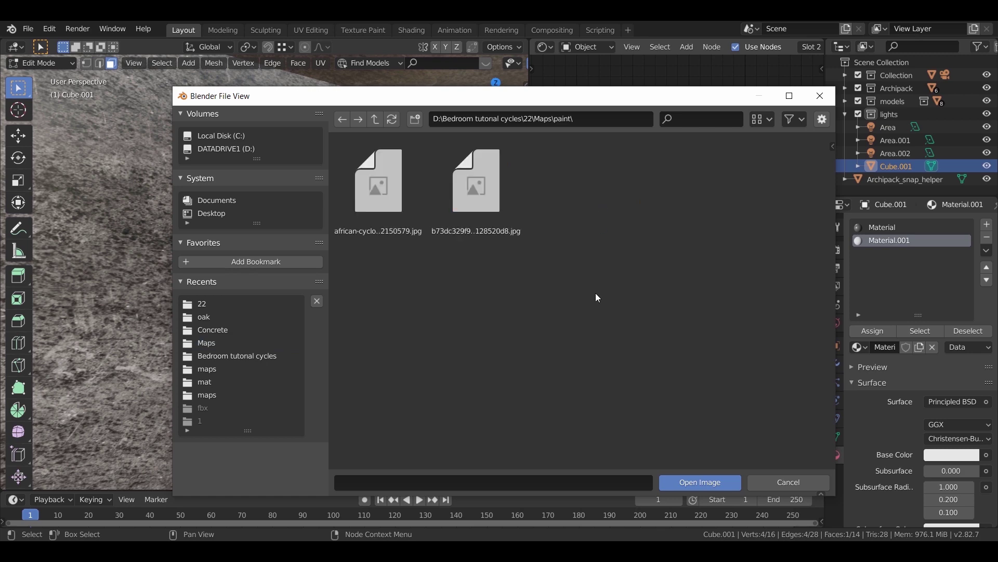
double_click(387, 221)
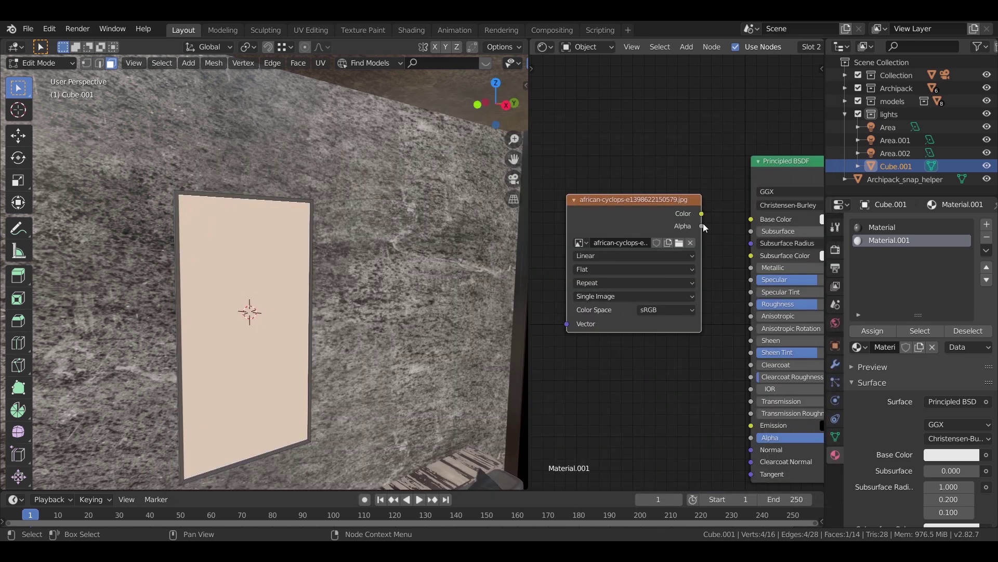
drag(702, 215, 737, 215)
drag(727, 296, 728, 296)
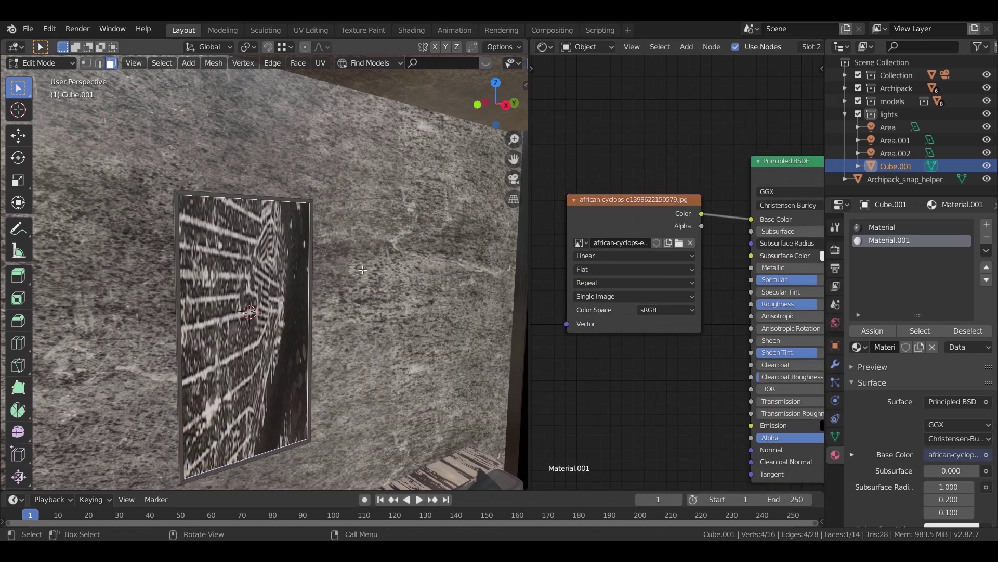
- Show the picture face in the UV Editor and enlarge its UVs over the portrait image
click(542, 48)
click(134, 123)
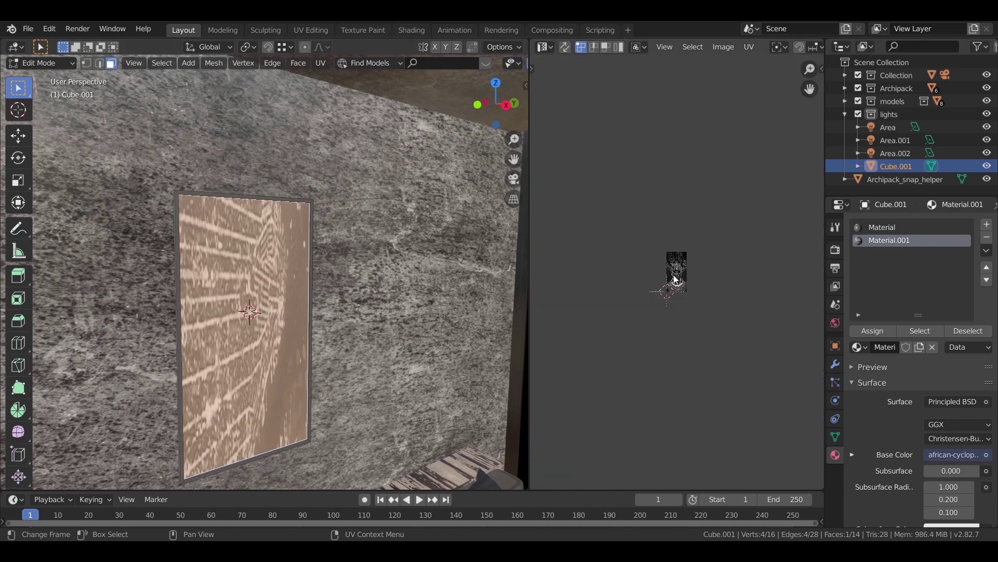
scroll(665, 273, up, 5)
key(s)
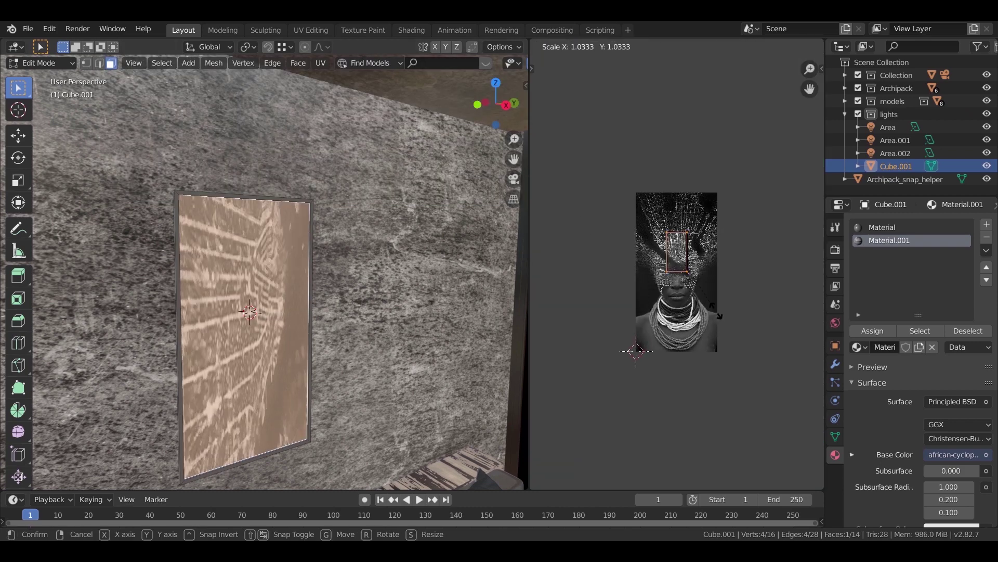
click(793, 388)
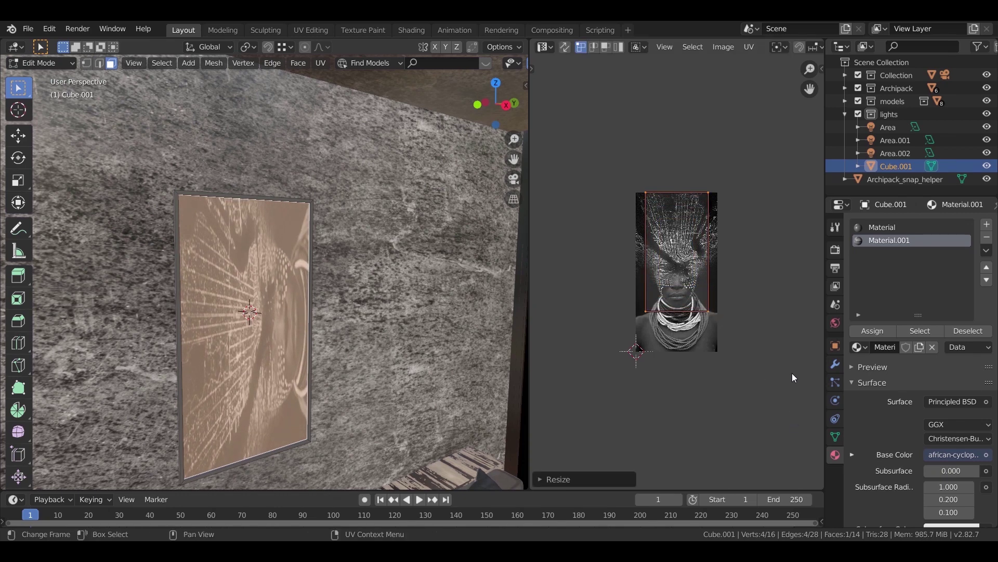
- Rotate the picture face's UVs a quarter turn, then fit them to the portrait by scaling in X and Y and shifting in Y
key(r)
click(772, 270)
key(s)
key(x)
click(746, 281)
key(s)
key(y)
click(760, 392)
key(g)
key(y)
click(760, 372)
- Rotate the picture face's UVs 180° and fine-tune their overall and X scale to match the image borders
key(r)
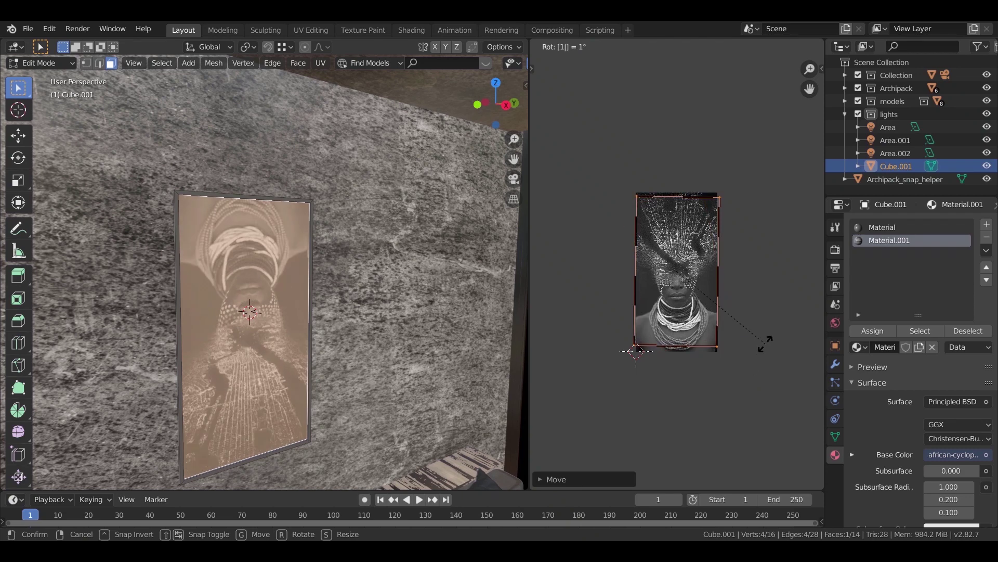
text(180)
click(765, 343)
key(s)
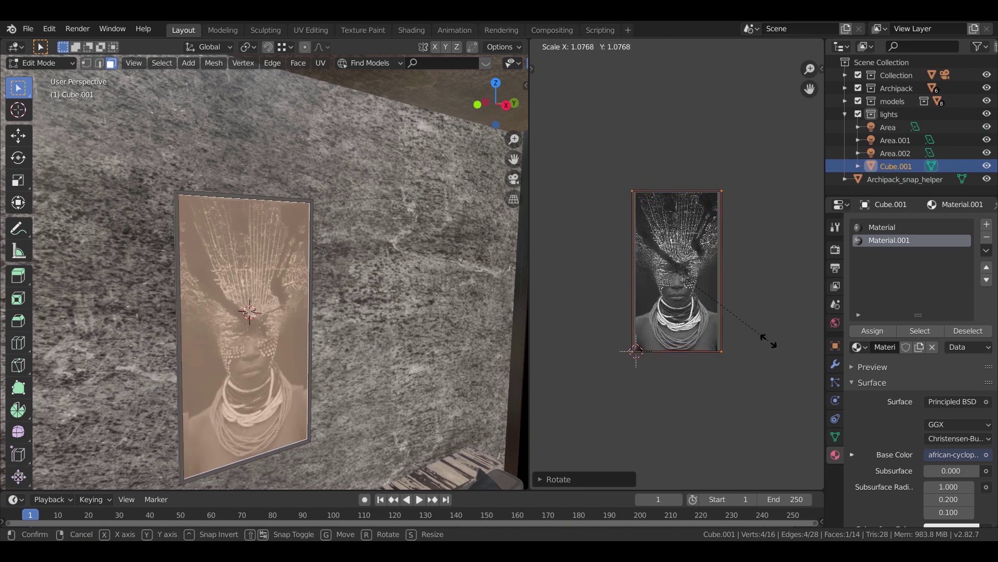
click(765, 339)
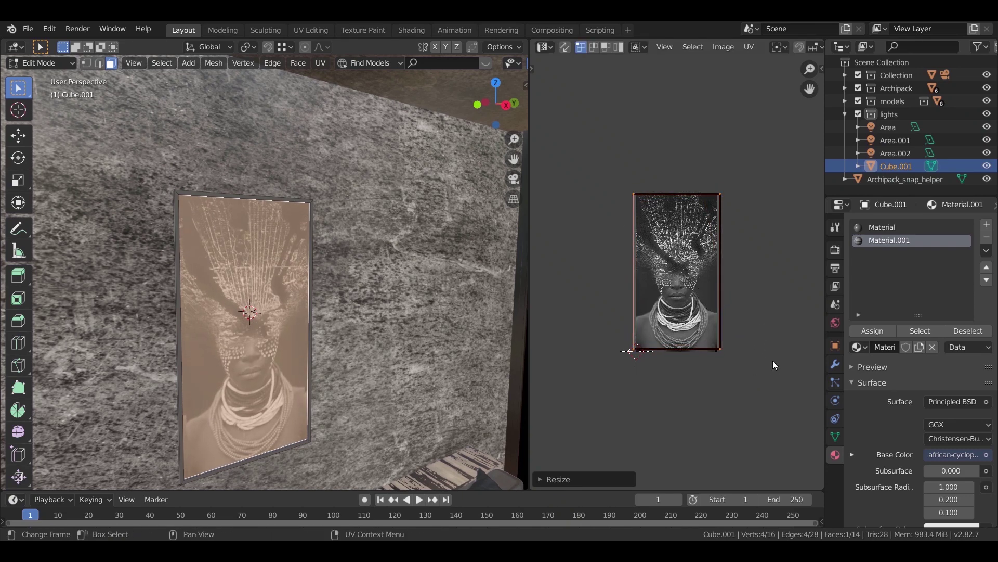
scroll(757, 319, up, 2)
key(s)
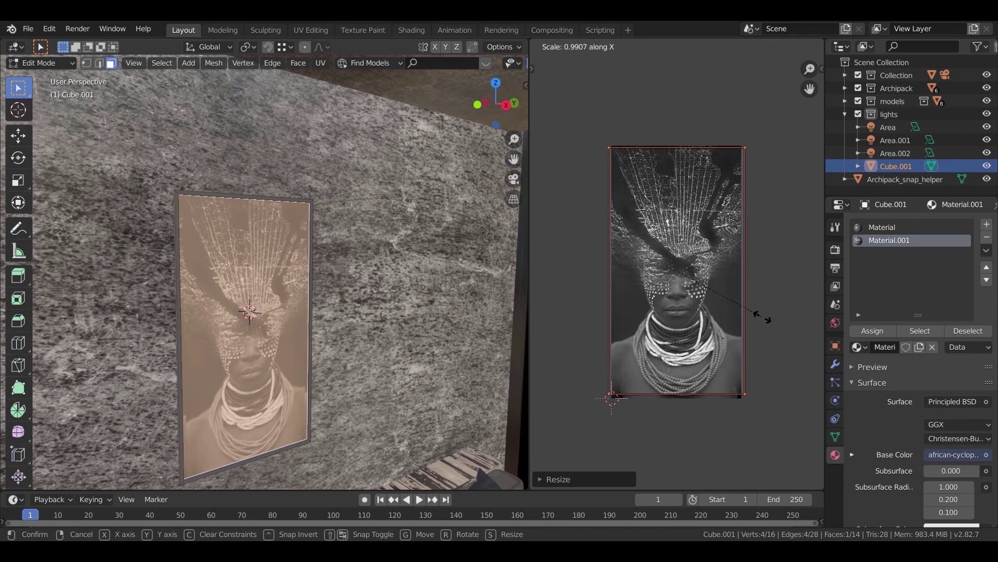
click(704, 321)
- Return to Object Mode and shift the framed picture along X against the concrete wall
key(Tab)
middle_drag(330, 313, 198, 223)
scroll(224, 245, up, 5)
scroll(298, 240, down, 8)
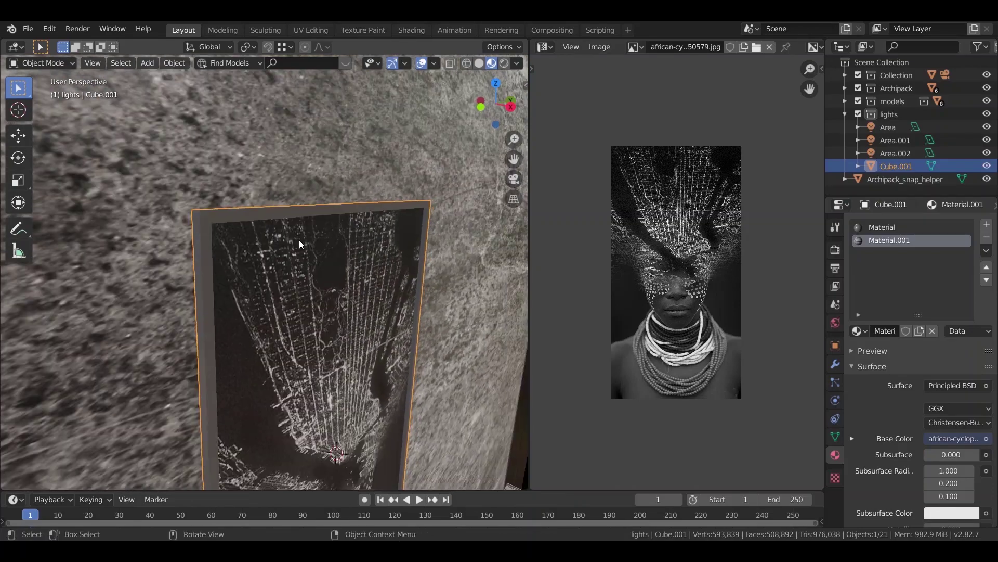
shift+middle_drag(304, 241, 293, 151)
middle_drag(348, 242, 350, 276)
key(g)
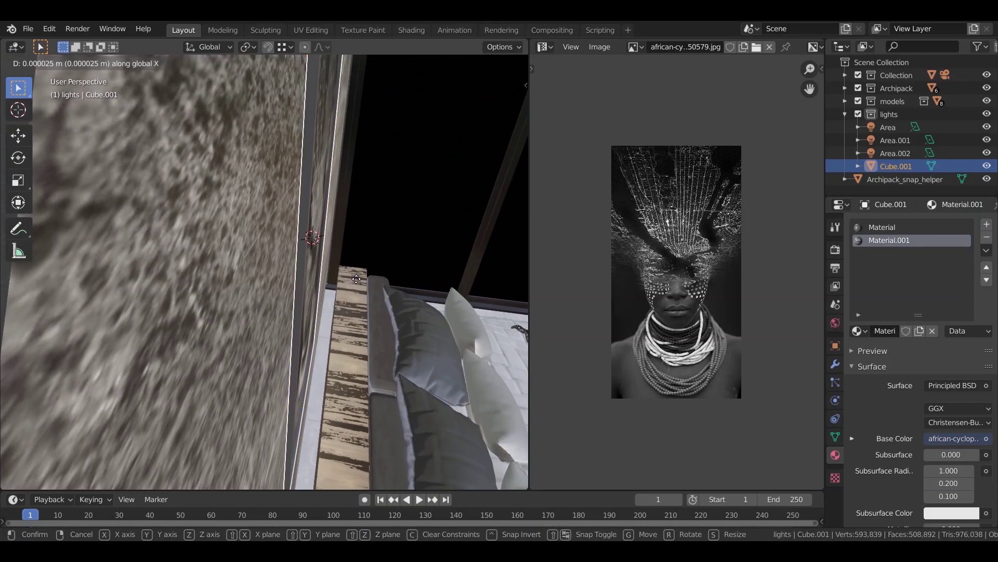
click(270, 235)
middle_drag(271, 235, 389, 295)
key(r)
key(y)
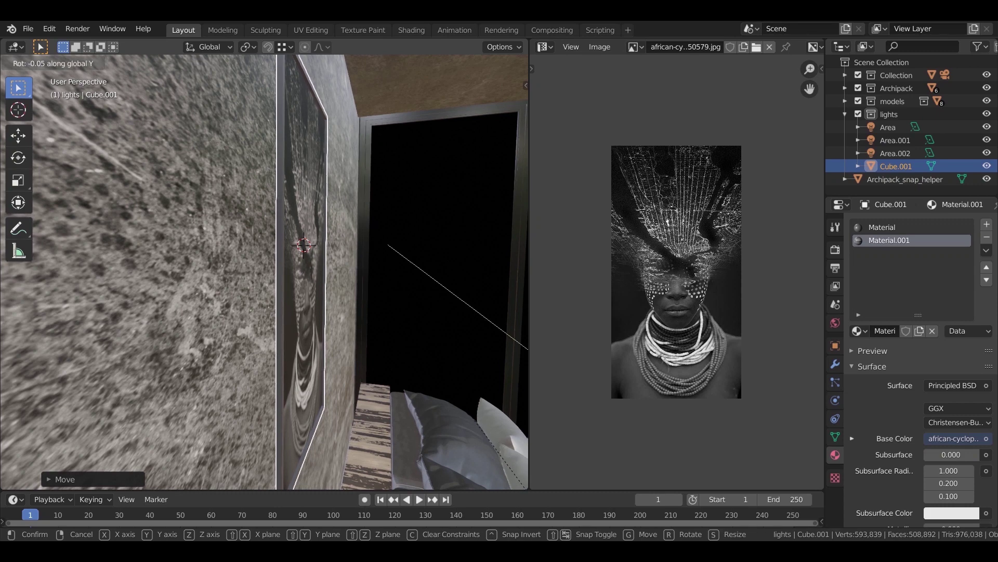
click(262, 50)
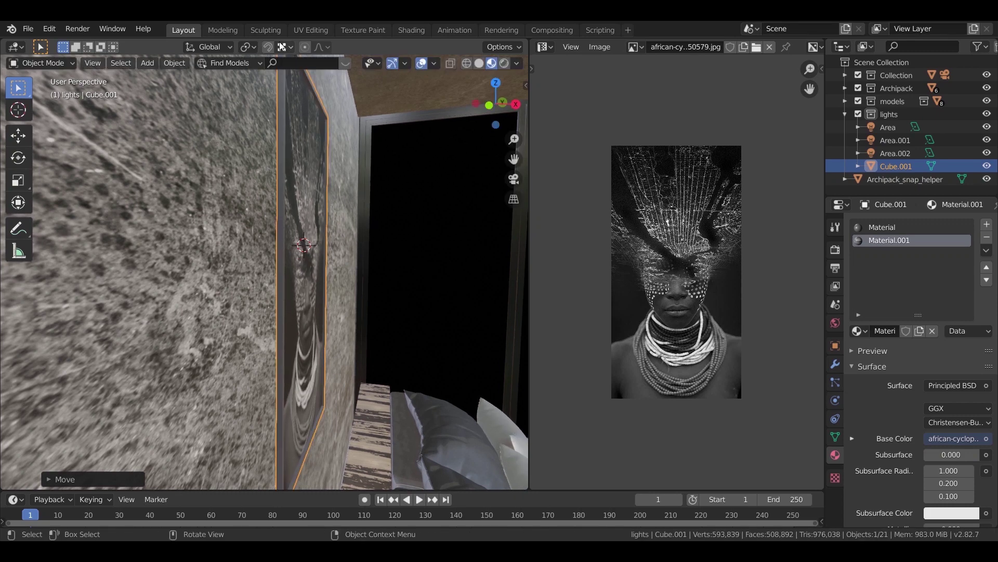
- Set the picture's origin to its geometry and tilt it slightly about the global Y axis
click(177, 62)
mouse_move(208, 90)
click(331, 103)
key(r)
key(y)
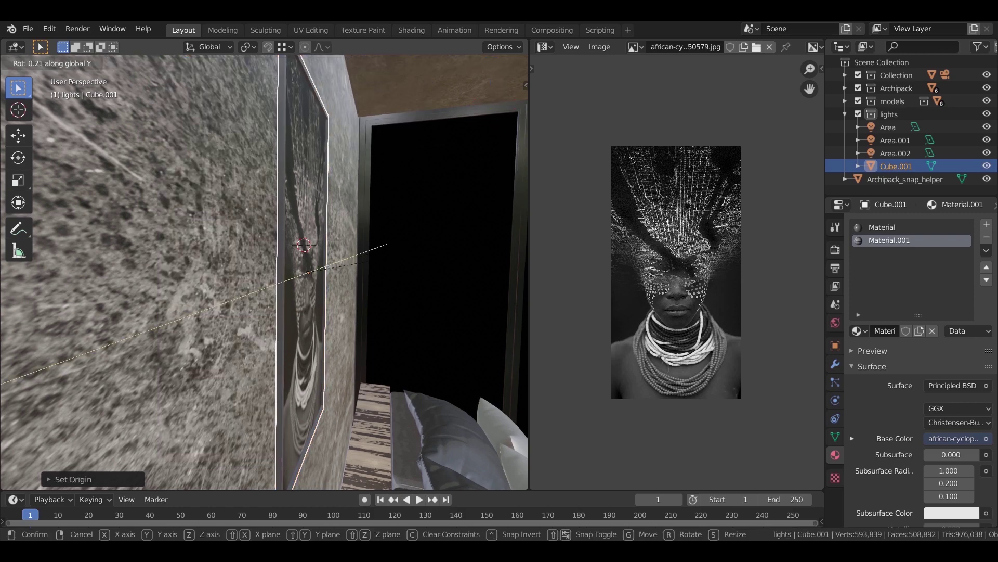
click(401, 261)
- Duplicate the framed picture along Y to hang beside the first, and lower the copy by about 0.2 m
middle_drag(401, 261, 311, 307)
key(shift+d)
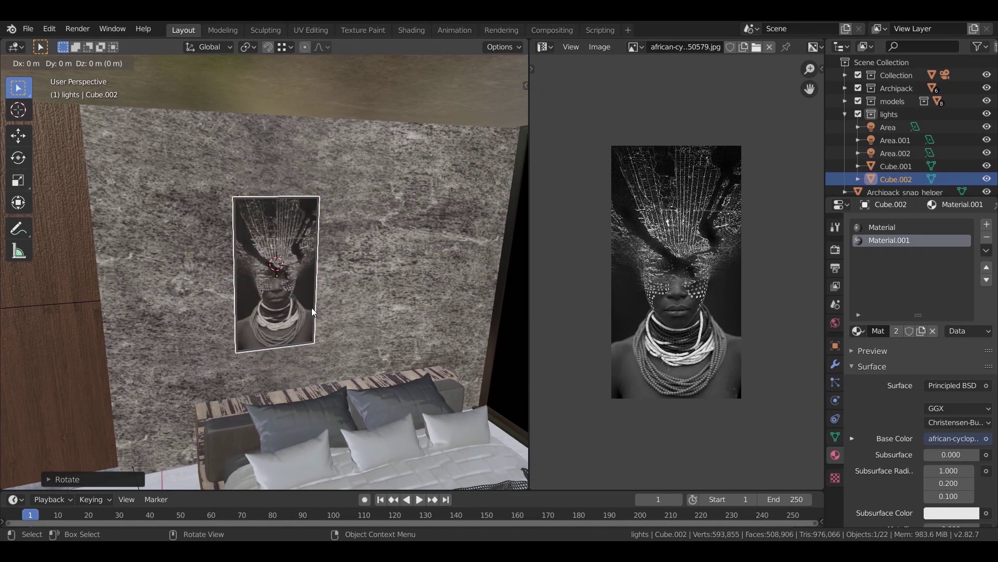
key(y)
click(404, 301)
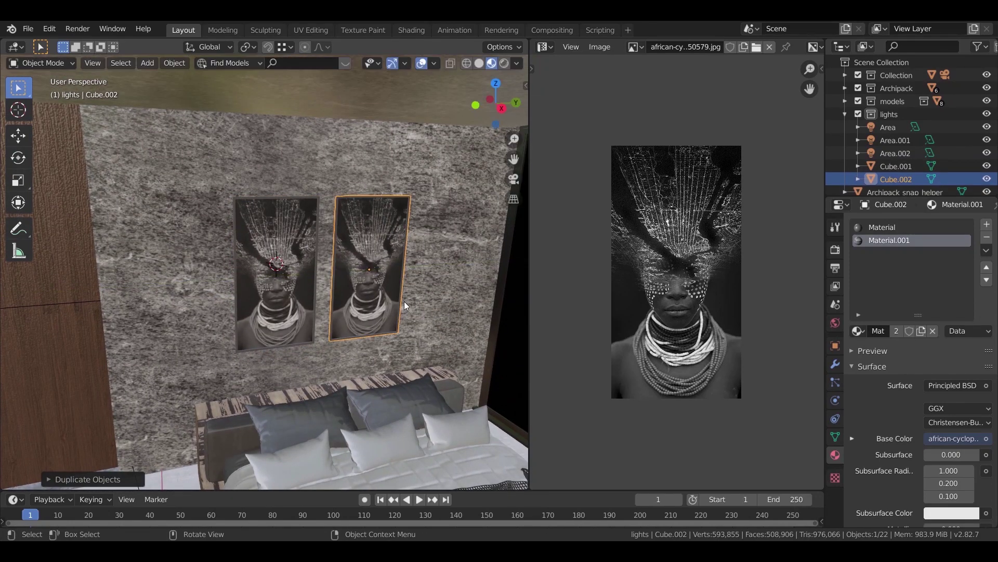
key(g)
key(z)
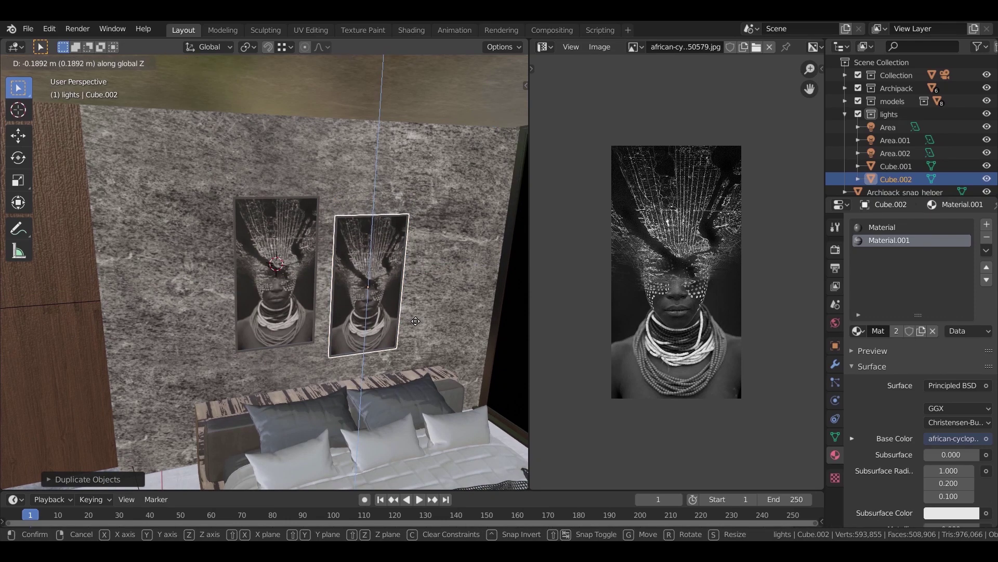
click(411, 319)
- In the Shader Editor, give the copy its own Material.002 and replace its image with b73dc329f9d563df42d5379d128520d8.jpg
click(542, 48)
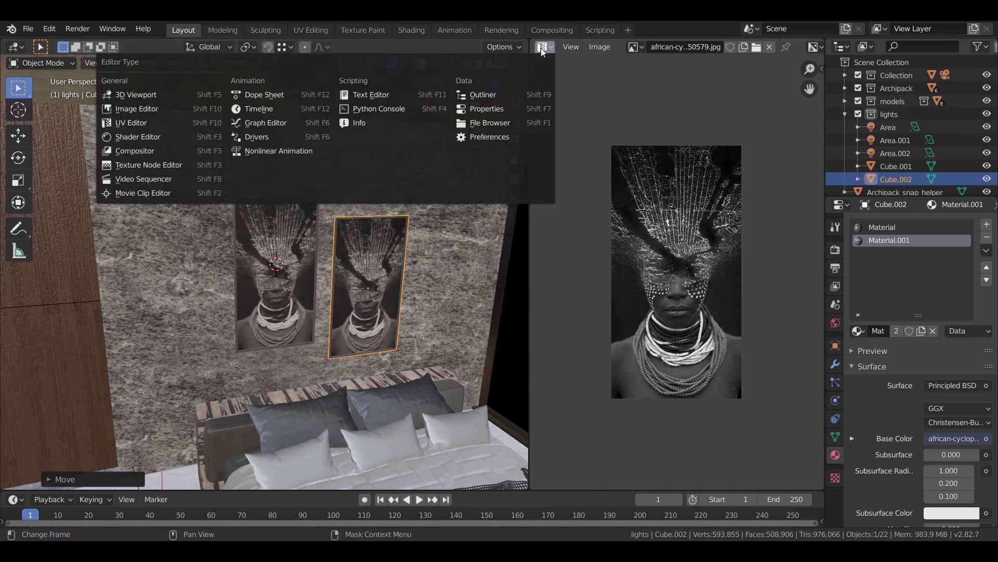
click(150, 136)
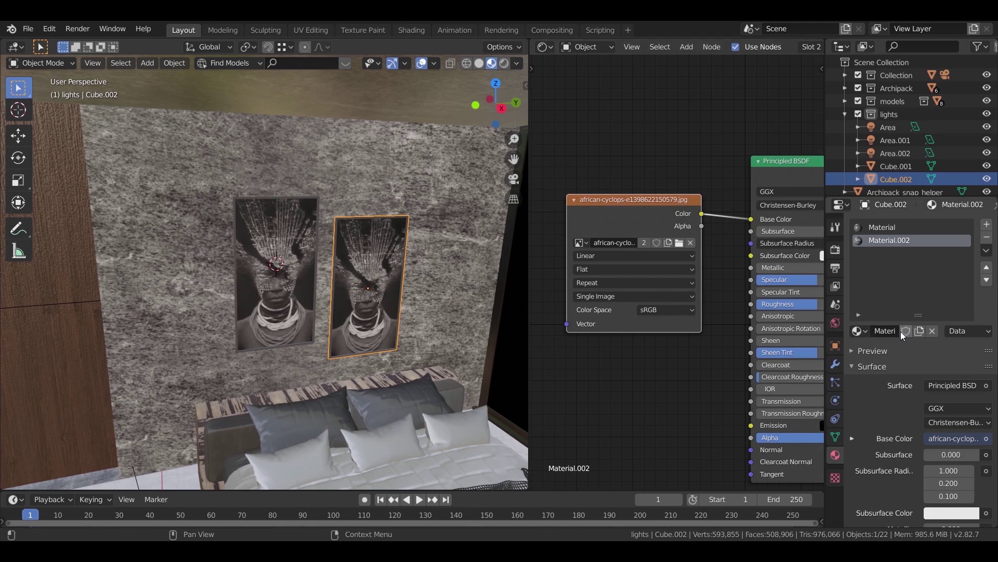
click(679, 243)
double_click(486, 178)
- Select both framed pictures and move them from the lights collection to Collection
scroll(410, 291, up, 2)
middle_drag(410, 291, 284, 234)
scroll(283, 234, down, 3)
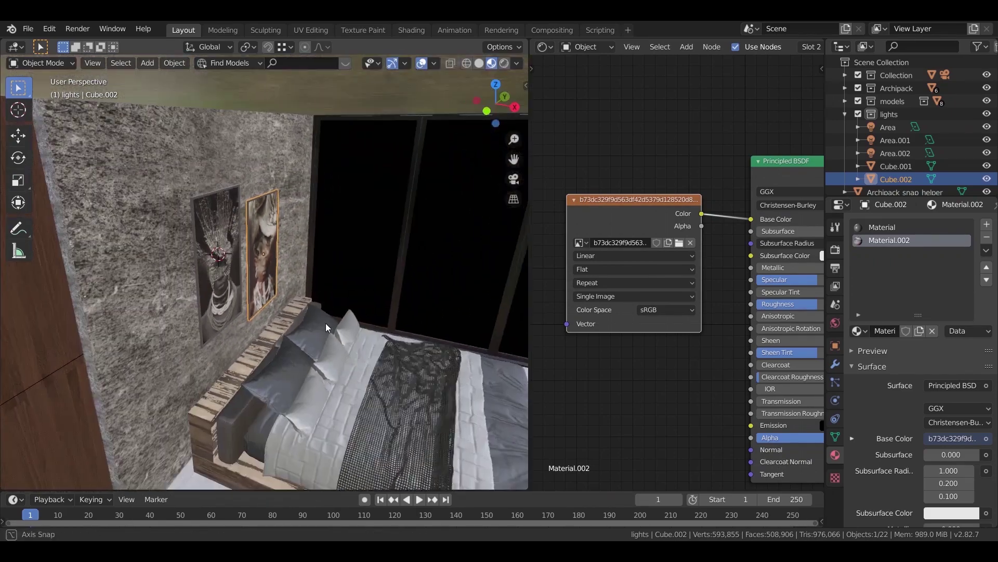
middle_drag(338, 331, 312, 300)
scroll(312, 301, down, 2)
shift+middle_drag(413, 346, 327, 418)
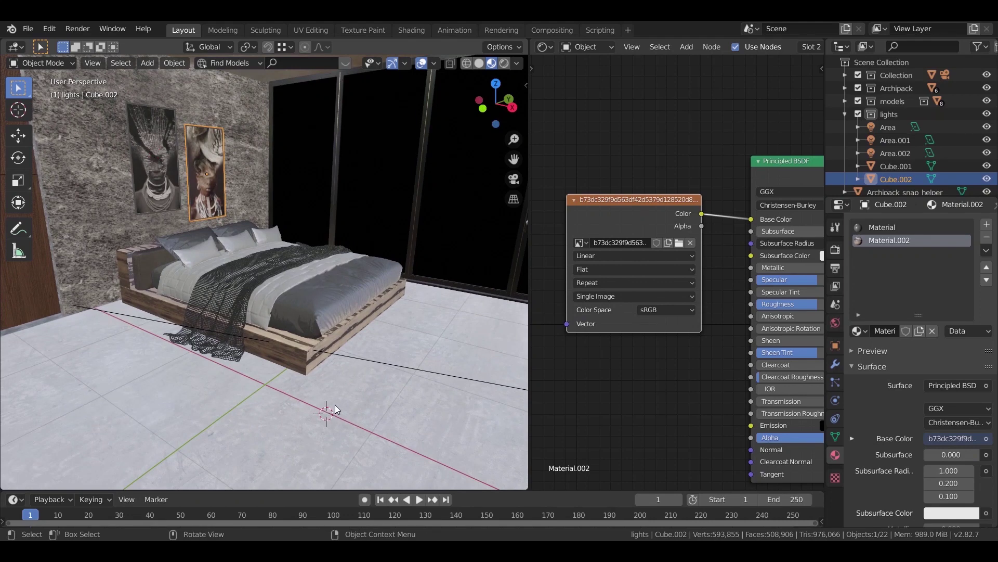
shift+click(156, 198)
right_click(159, 219)
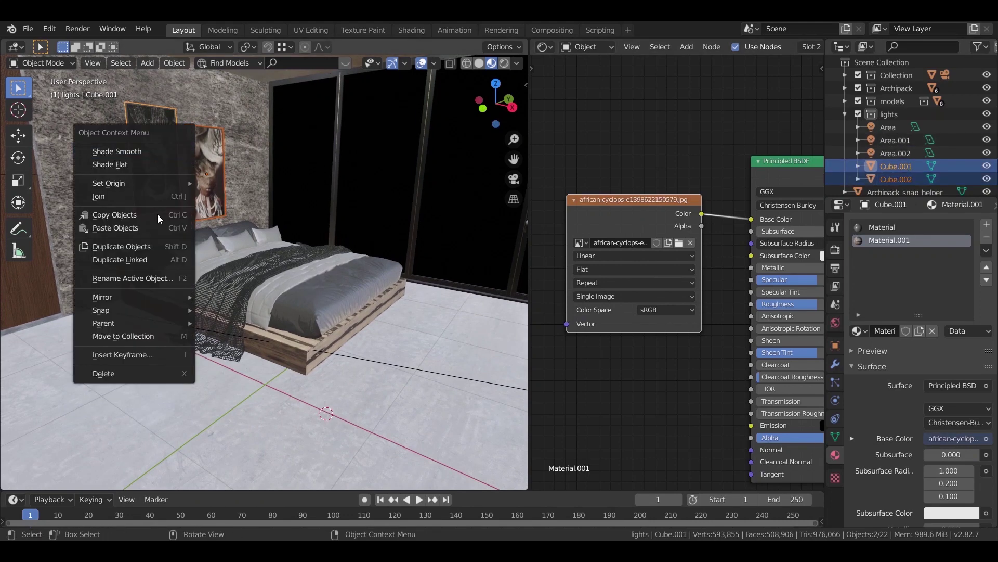
click(164, 336)
click(145, 350)
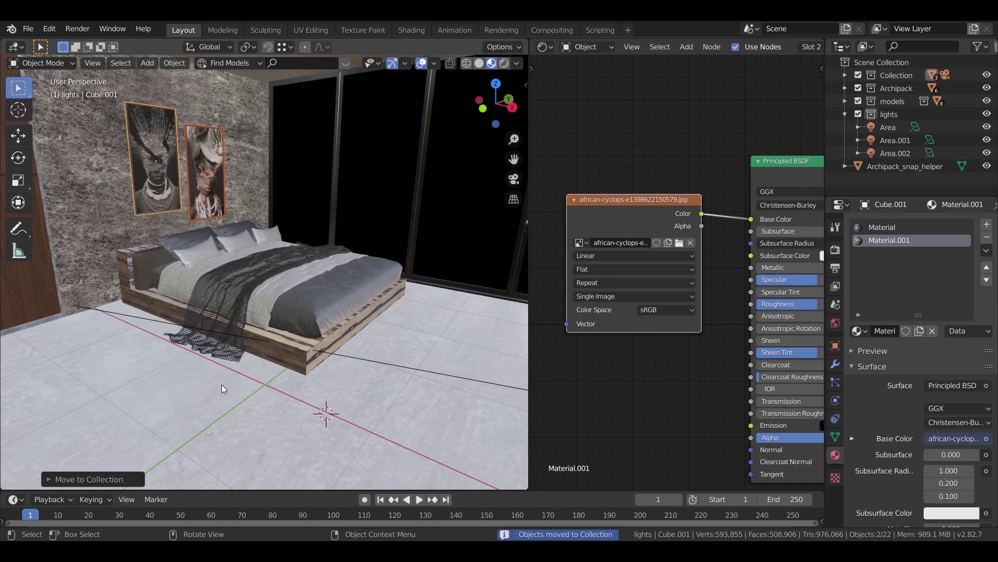
- Deselect everything, add a cube in front of the bed, and flatten it along Z into a slab
key(alt+a)
key(shift+a)
mouse_move(312, 291)
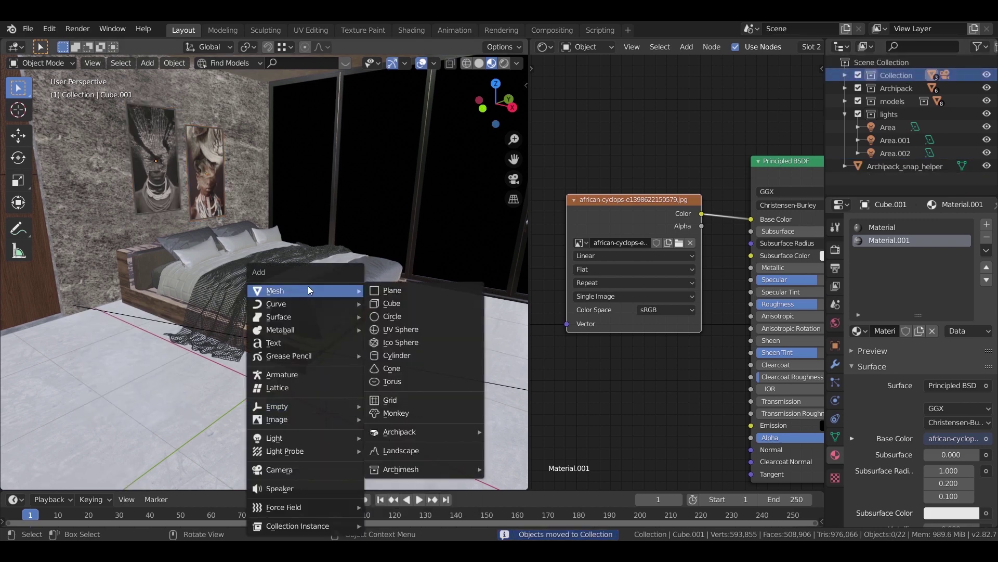
click(392, 303)
key(s)
key(z)
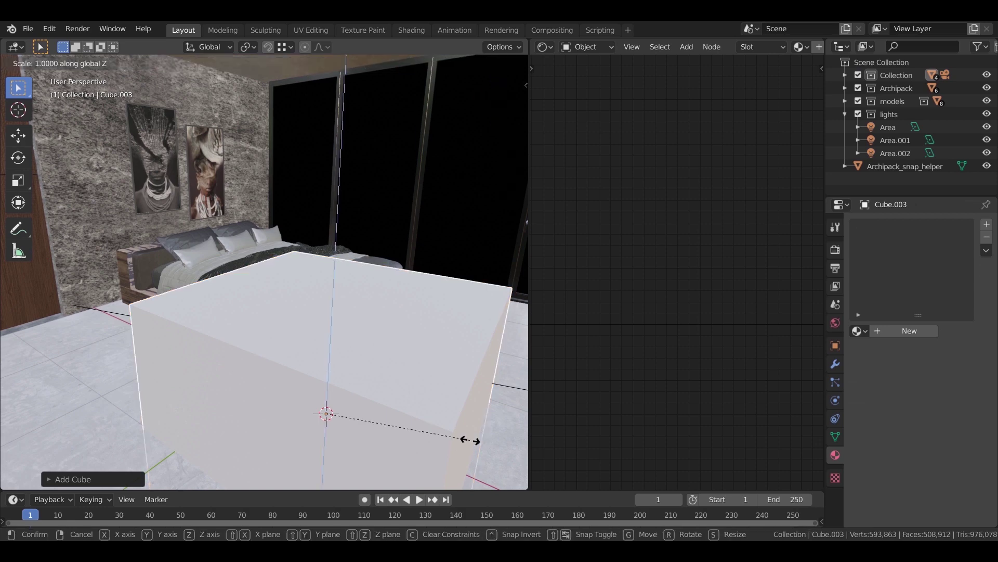
click(422, 453)
key(s)
key(z)
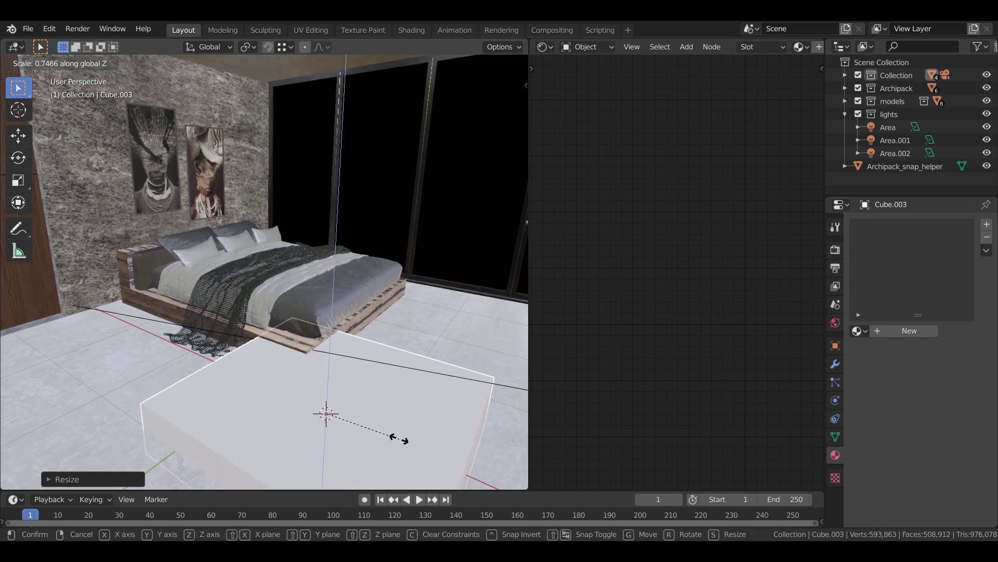
click(356, 435)
- Switch to Solid shading, then scale the slab along X and move it along X toward the bed
middle_drag(356, 434, 273, 301)
key(z)
click(329, 352)
mouse_move(328, 354)
middle_down()
mouse_move(361, 365)
mouse_move(390, 408)
middle_up()
key(s)
key(x)
click(440, 441)
key(g)
key(x)
click(370, 390)
- Refine the slab's X and Y size and reposition it on the horizontal plane beside the bed
key(s)
key(x)
click(387, 400)
key(s)
key(y)
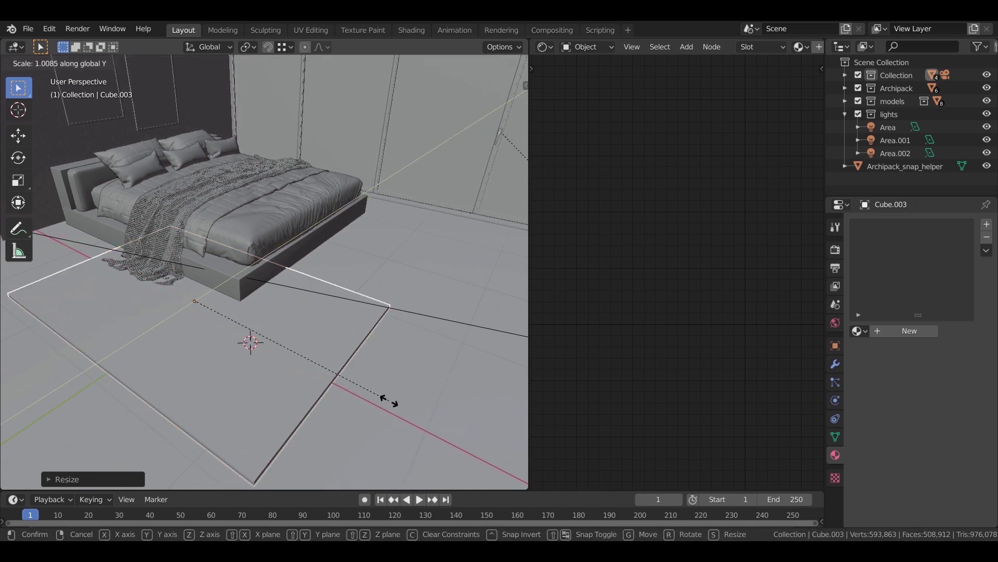
click(398, 405)
key(g)
key(shift+z)
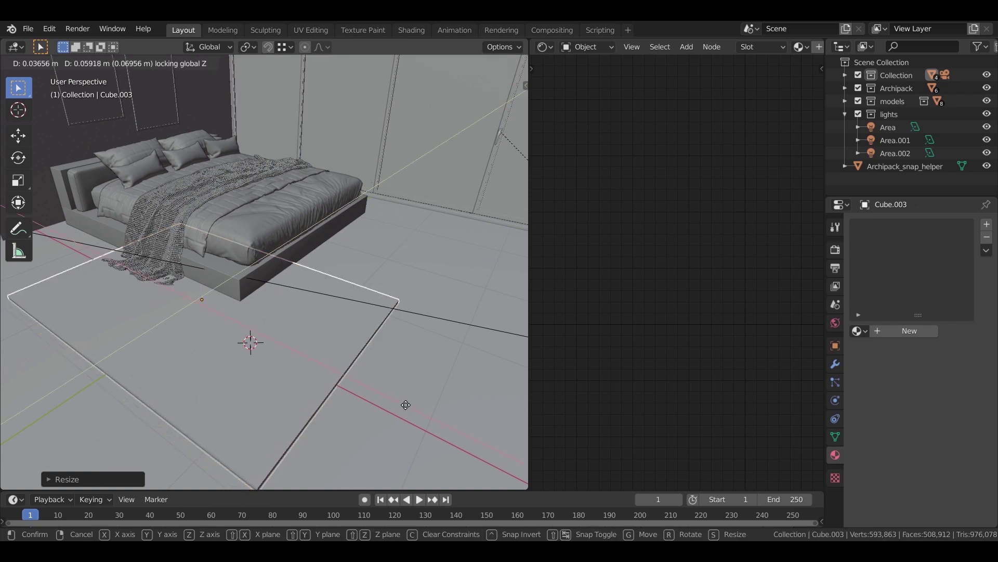
click(397, 411)
- Thin the slab along Z and raise it about 0.007 m above the floor
middle_drag(388, 415, 346, 358)
key(s)
key(z)
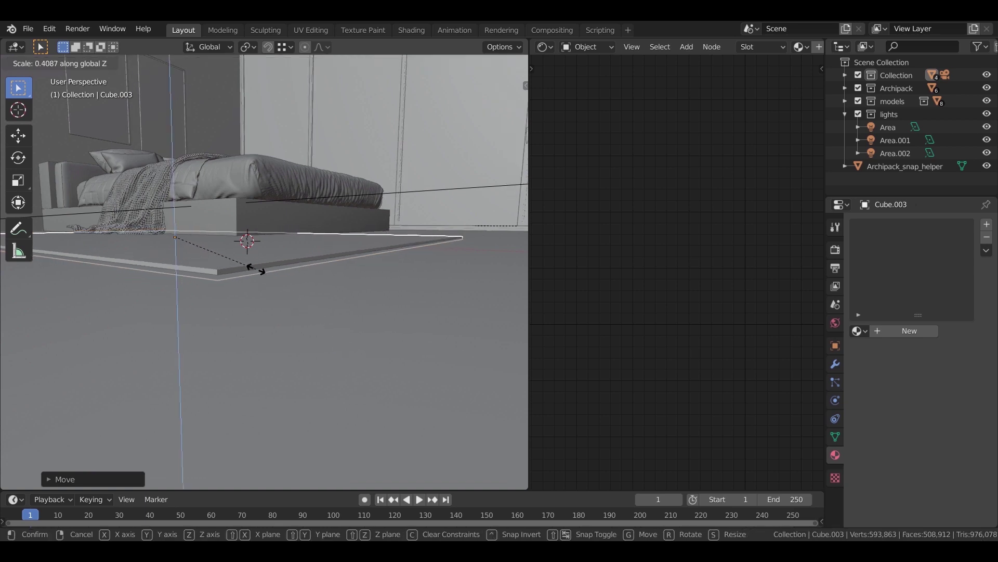
click(238, 256)
key(g)
key(z)
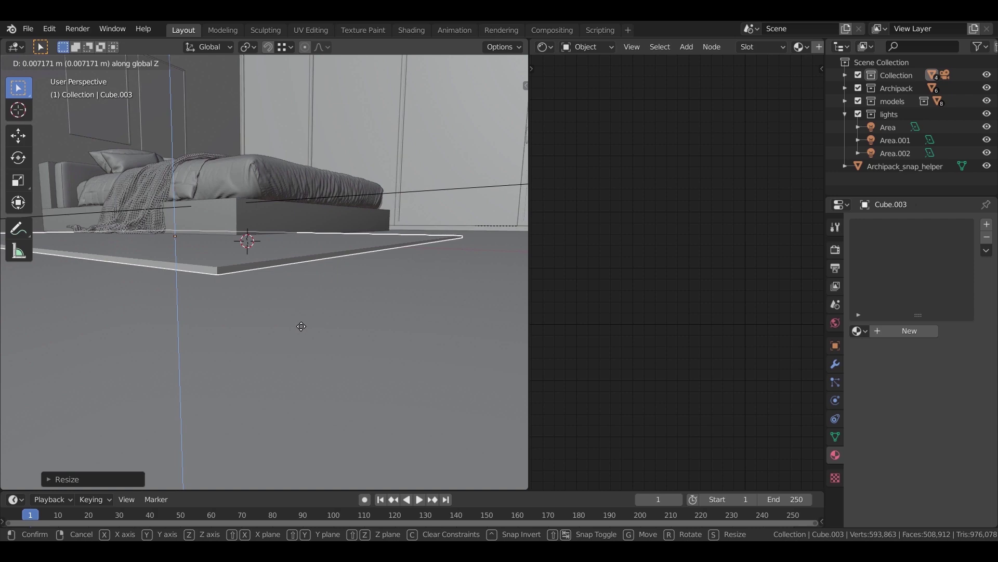
click(300, 325)
- Thin the slab's mesh further along Z in Edit Mode
middle_drag(298, 320, 345, 346)
key(Tab)
key(s)
key(z)
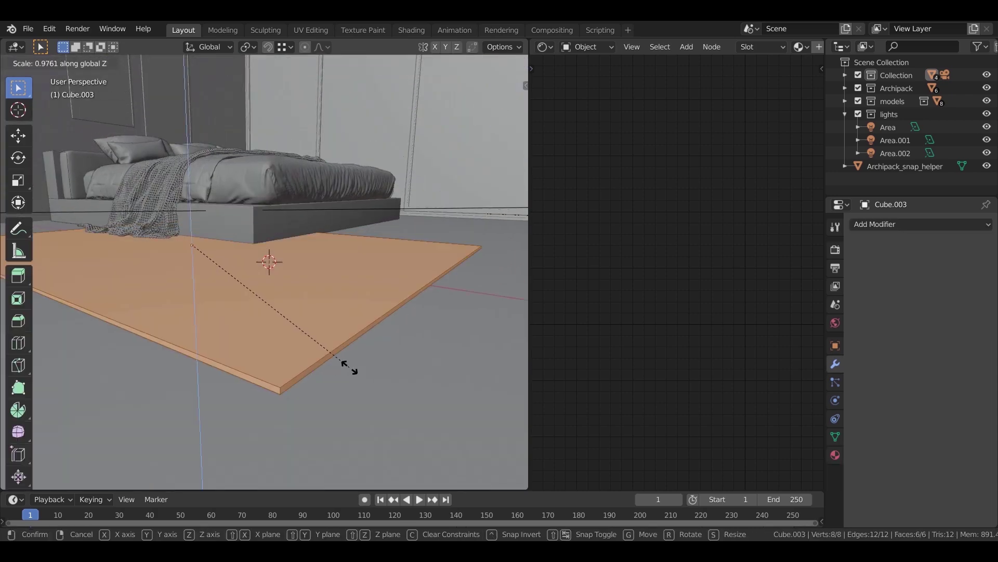
click(263, 299)
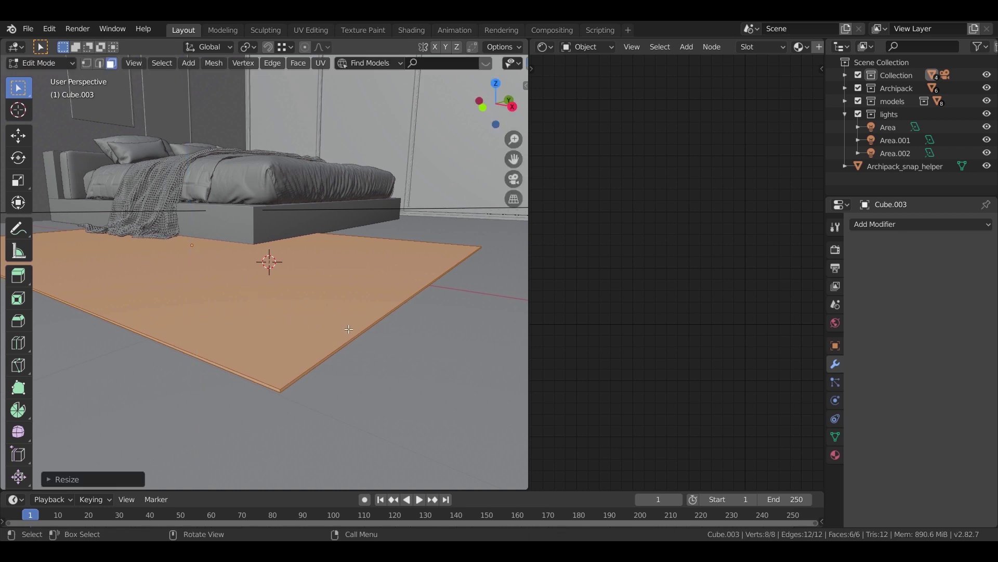
- Show the scene as a wireframe from the front and lower the slab about 0.0025 m along Z to the floor
key(KP_1)
key(z)
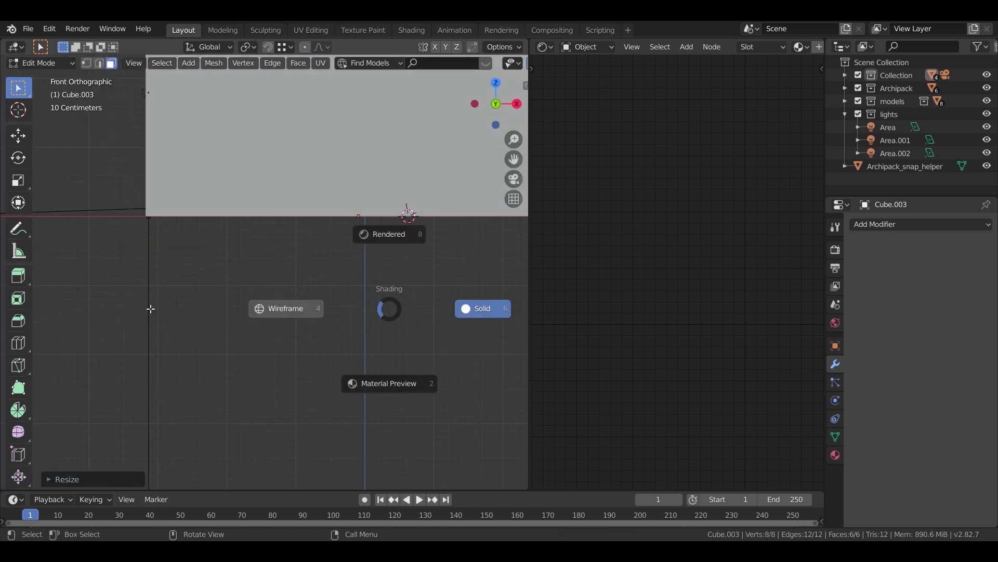
click(150, 307)
key(Tab)
scroll(380, 281, up, 10)
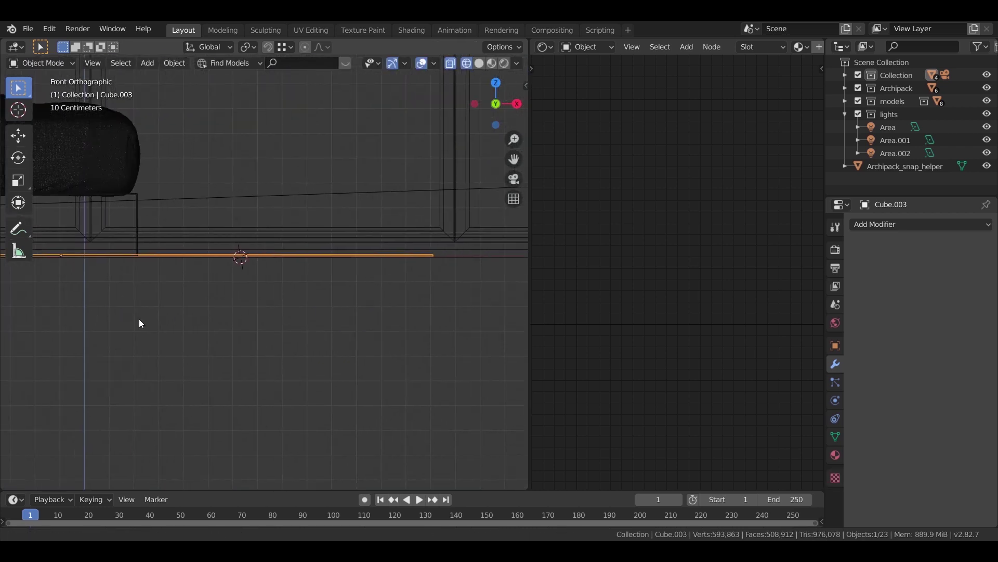
scroll(386, 323, down, 2)
key(g)
key(z)
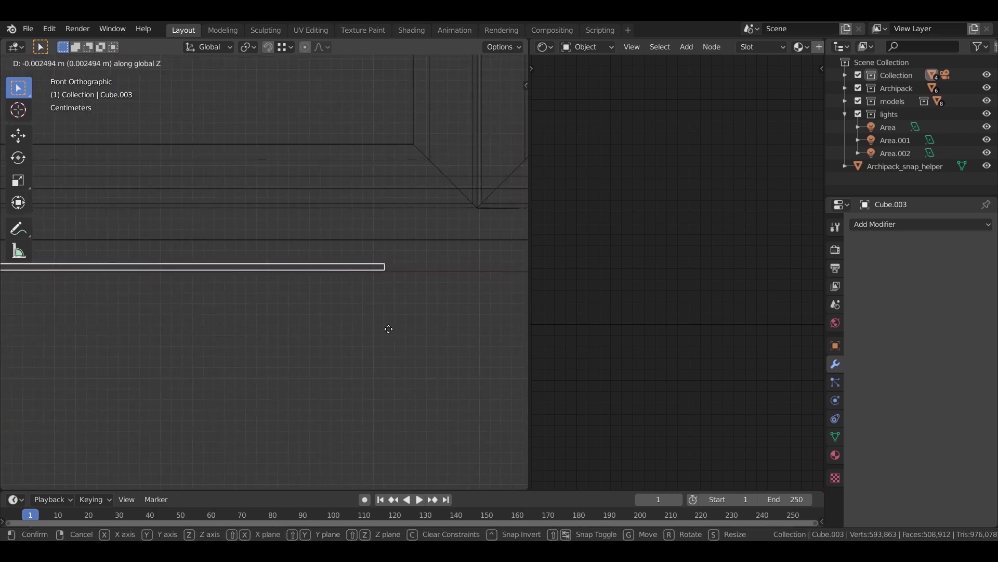
click(389, 329)
- In Edit Mode with edge selection, select the edge loops around the slab's upper and lower perimeters
middle_drag(389, 329, 328, 372)
scroll(331, 326, down, 3)
key(Tab)
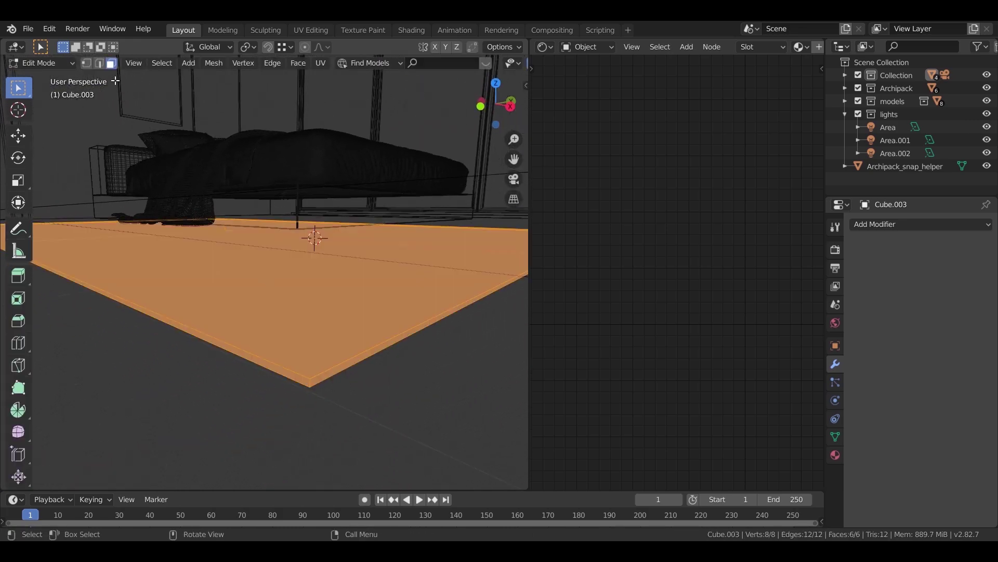
key(2)
click(343, 363)
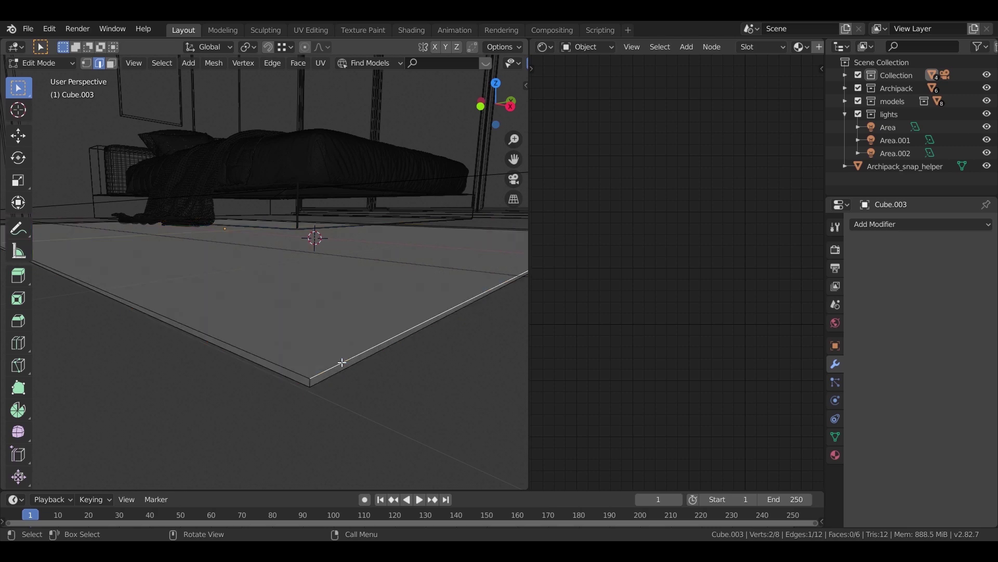
ctrl+click(299, 376)
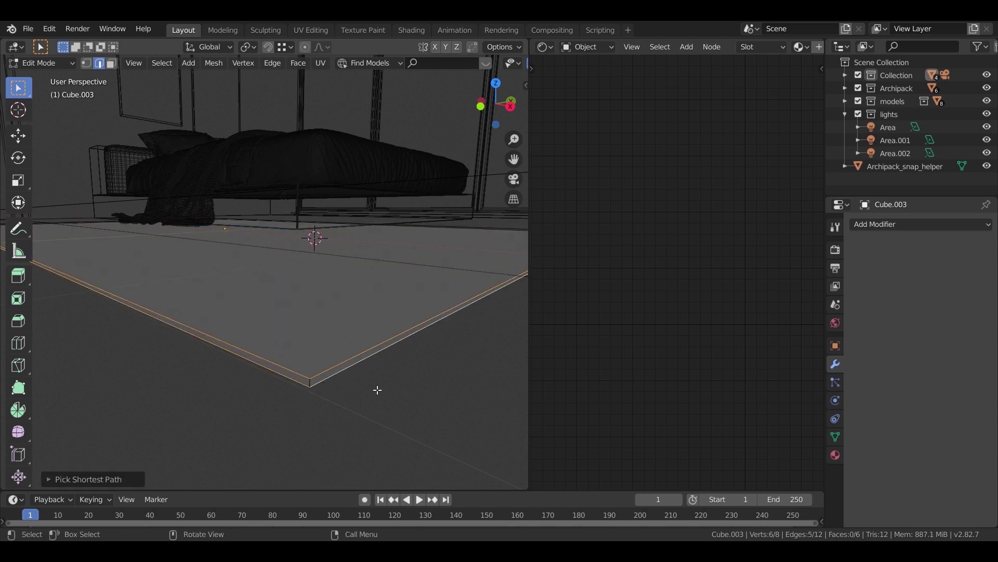
scroll(346, 386, down, 3)
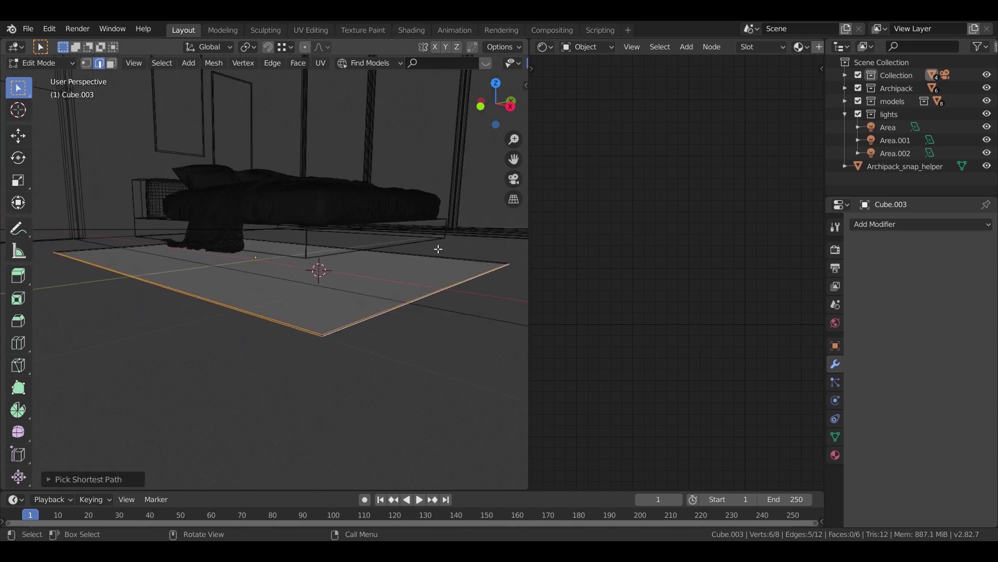
drag(413, 268, 134, 262)
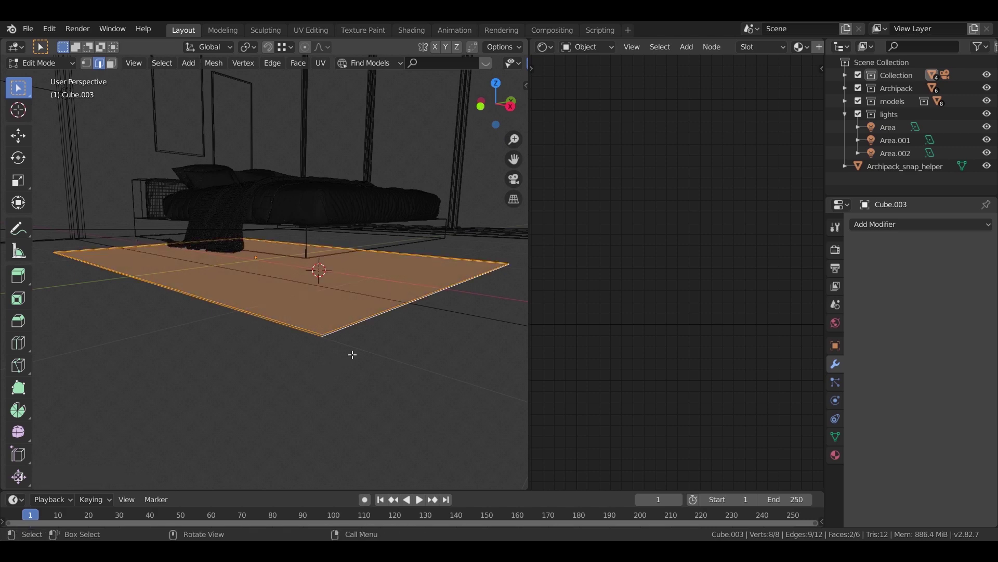
scroll(348, 356, up, 5)
scroll(339, 339, up, 2)
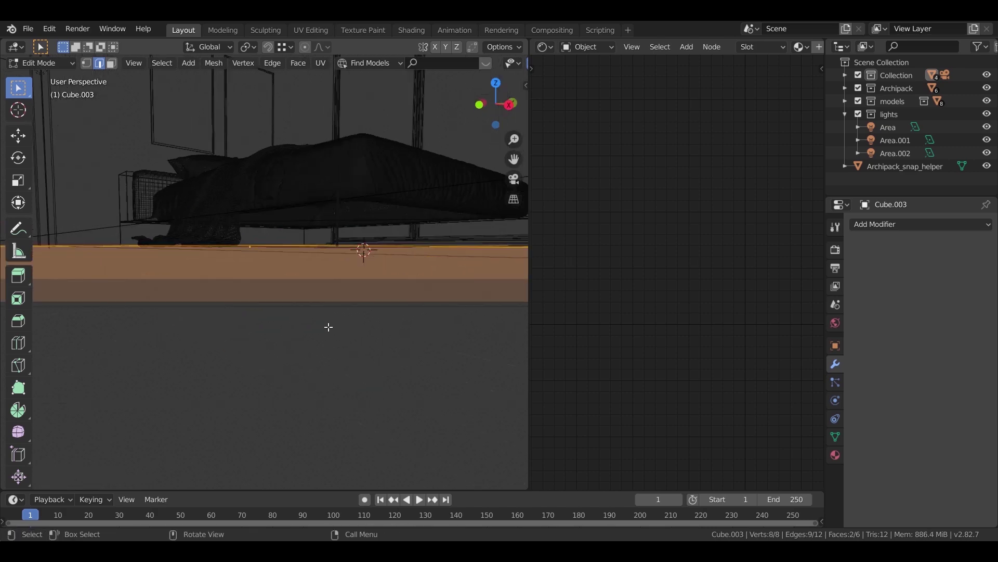
- Show the viewport's View settings in the sidebar and examine the slab's edges up close
key(n)
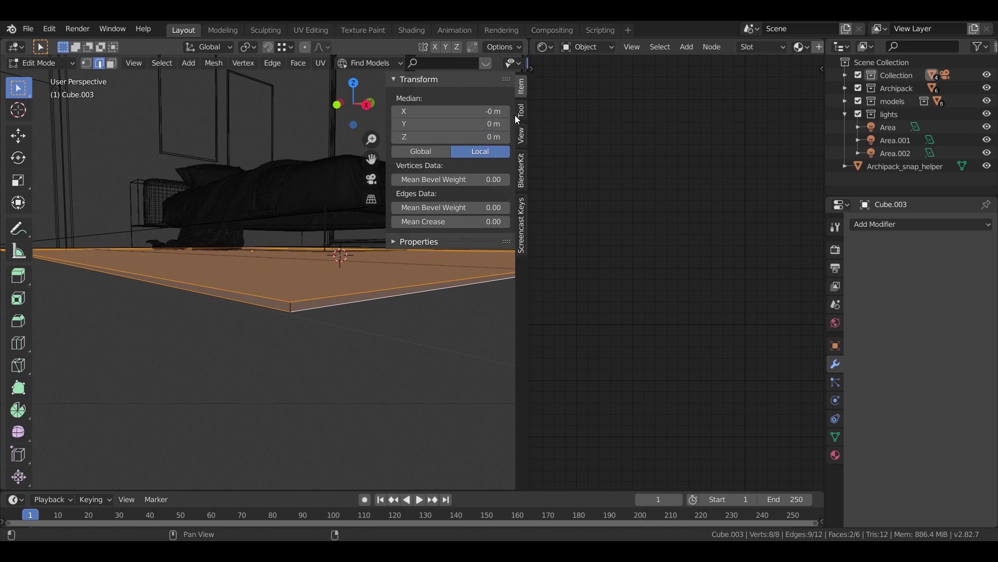
click(522, 134)
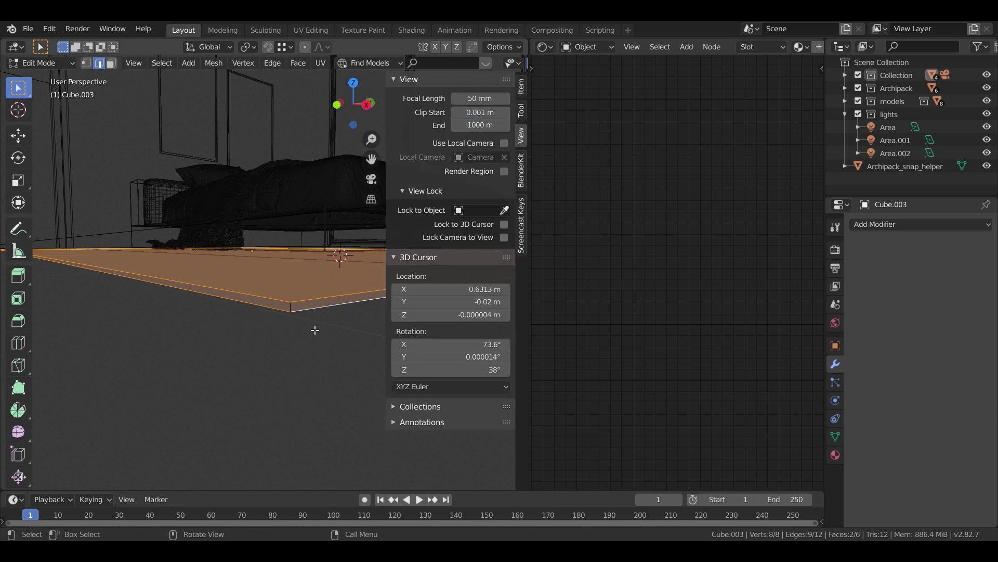
scroll(316, 331, up, 2)
scroll(310, 309, down, 2)
drag(372, 140, 333, 228)
- Apply all transforms to the slab, then bevel its selected edges with 3 segments and a width of about 0.0004 m
key(ctrl+b)
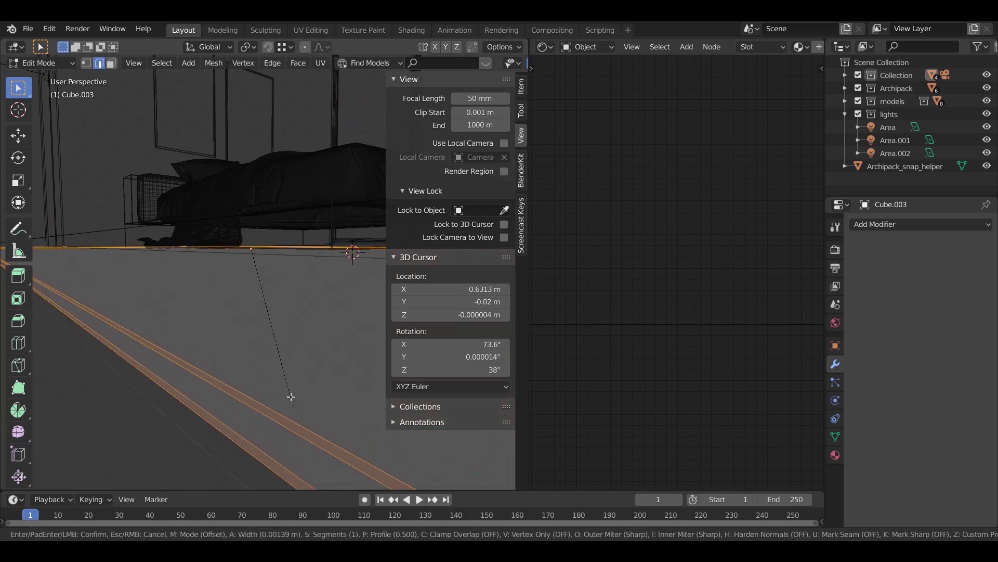
key(Escape)
key(Tab)
key(ctrl+a)
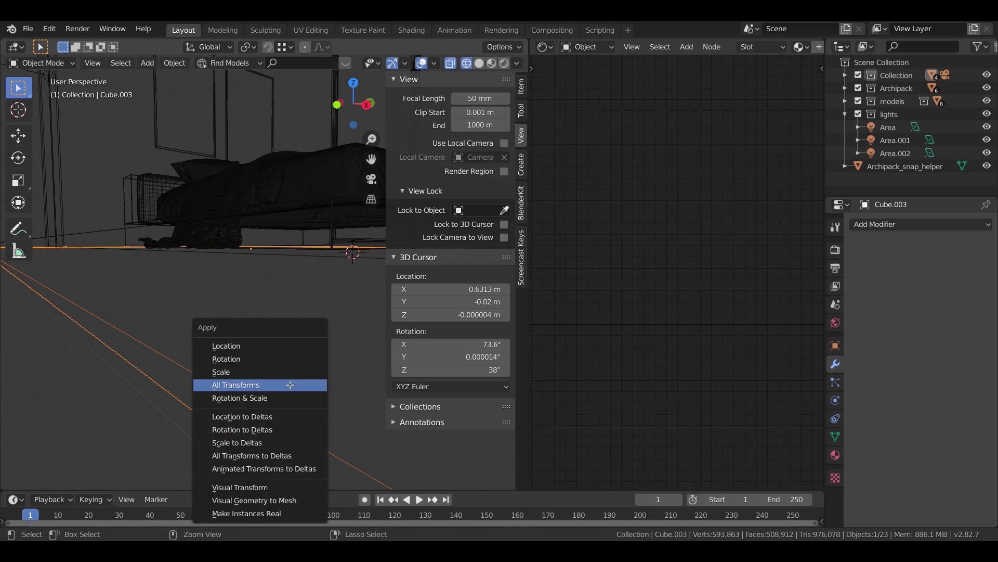
click(290, 386)
key(Tab)
key(ctrl+b)
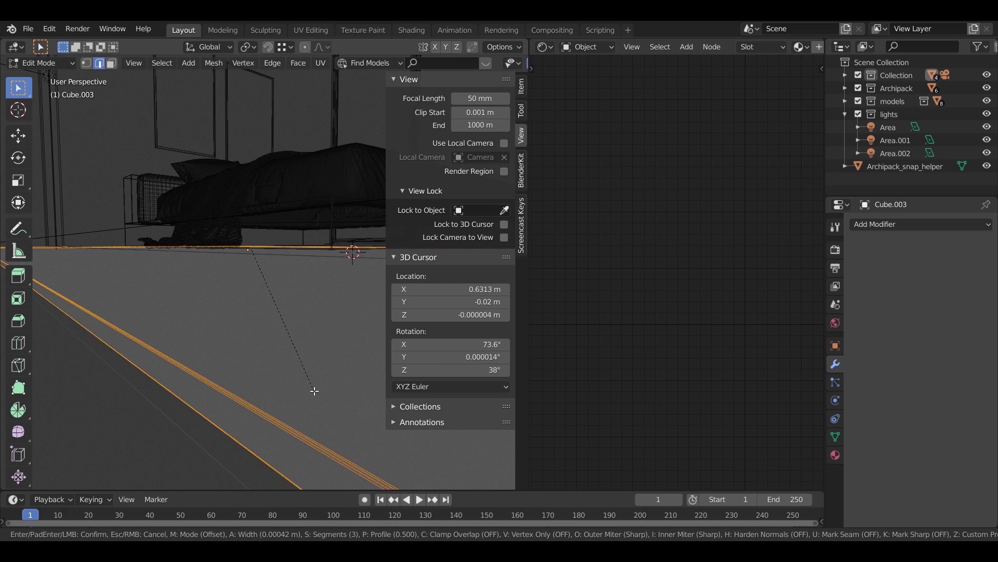
click(315, 391)
key(Tab)
- Switch to Solid shading and create a new material for the slab
key(z)
click(333, 358)
middle_drag(295, 352, 310, 331)
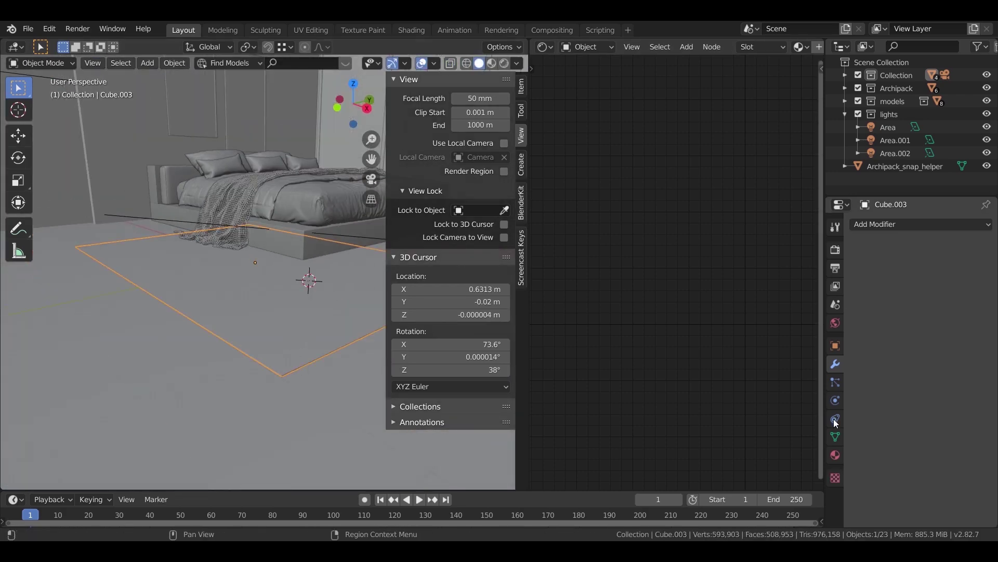
click(835, 453)
click(901, 326)
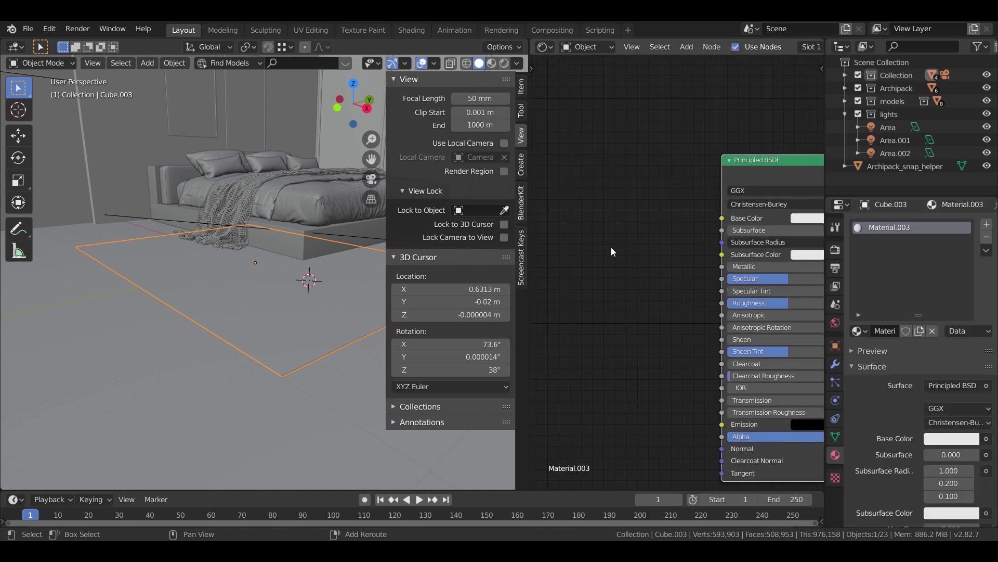
- Add an Image Texture node with the coat blend image from the Maps\rug folder and connect its Color to Base Color
key(shift+a)
mouse_move(628, 307)
click(688, 193)
click(671, 238)
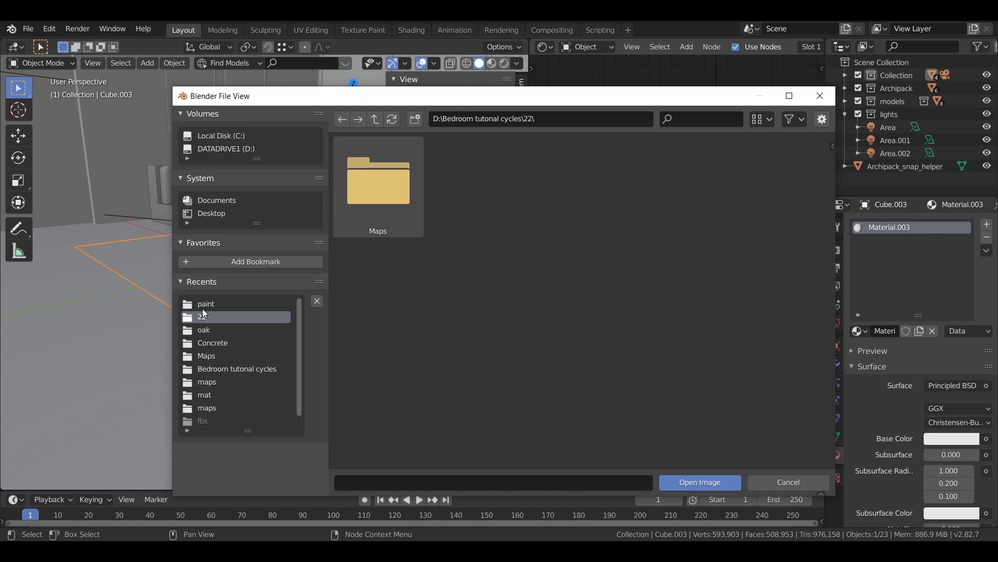
click(213, 356)
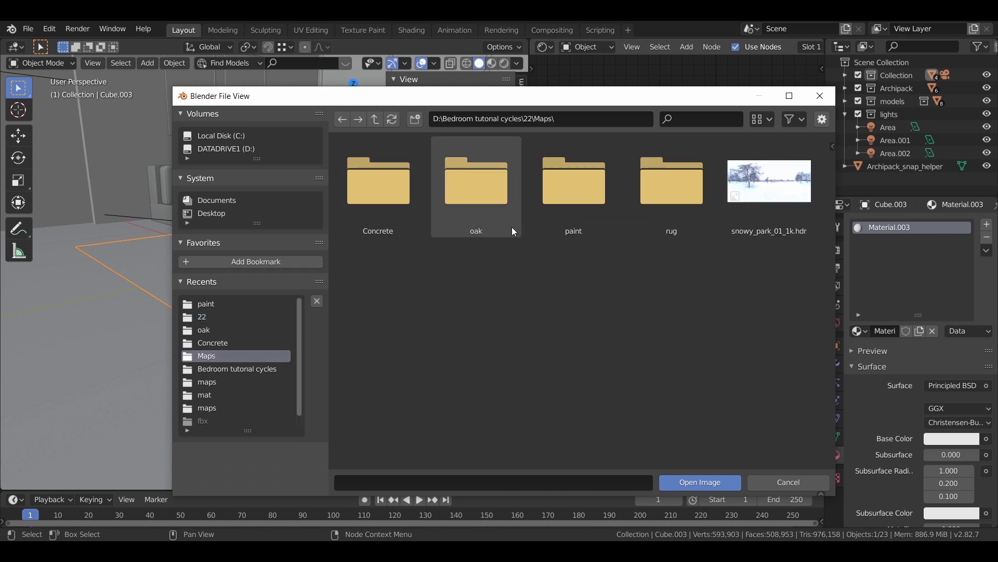
double_click(672, 212)
double_click(403, 210)
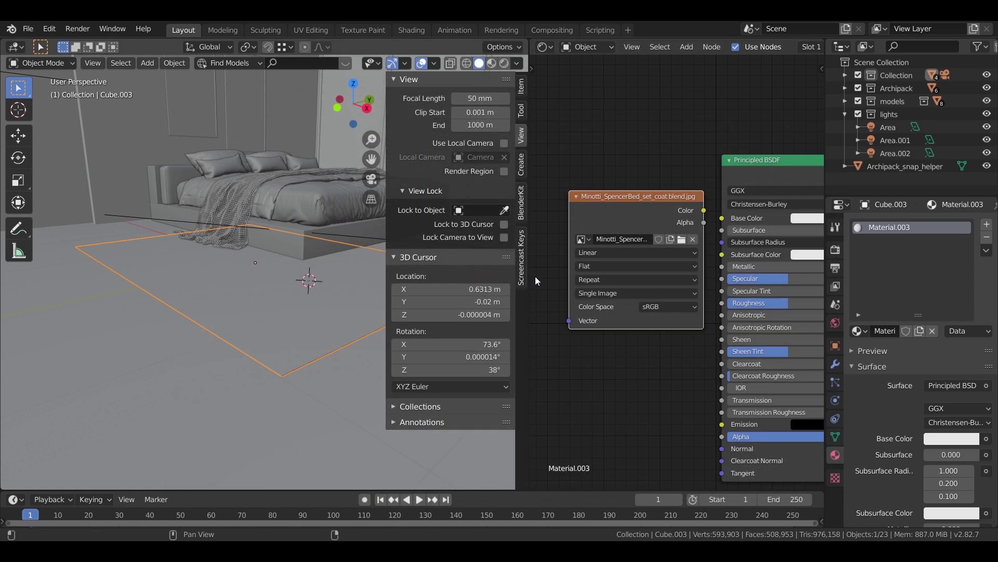
drag(705, 212, 722, 218)
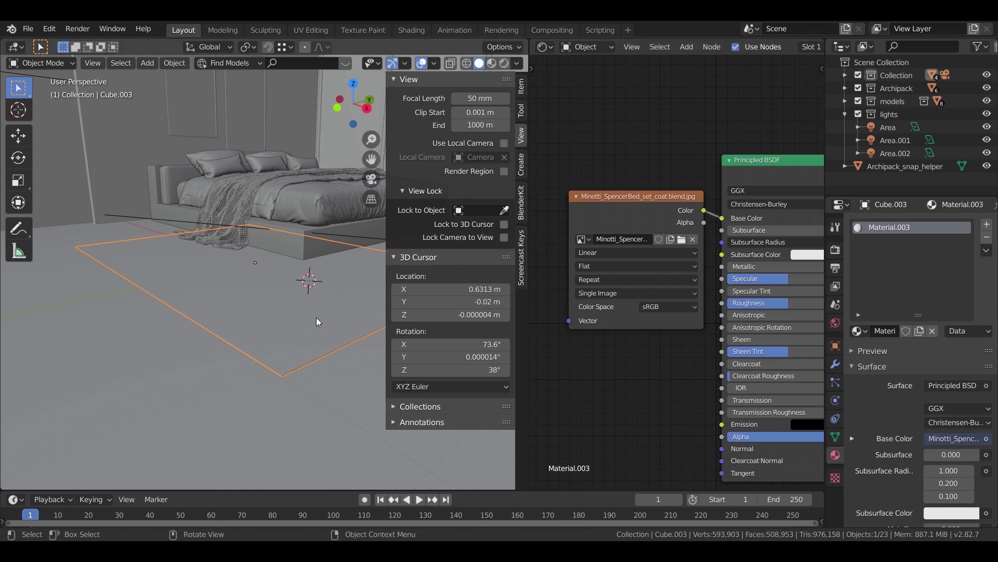
- Switch to Material Preview shading, split the node editor horizontally and turn its upper half into a UV Editor
key(z)
click(305, 364)
middle_drag(292, 320, 287, 349)
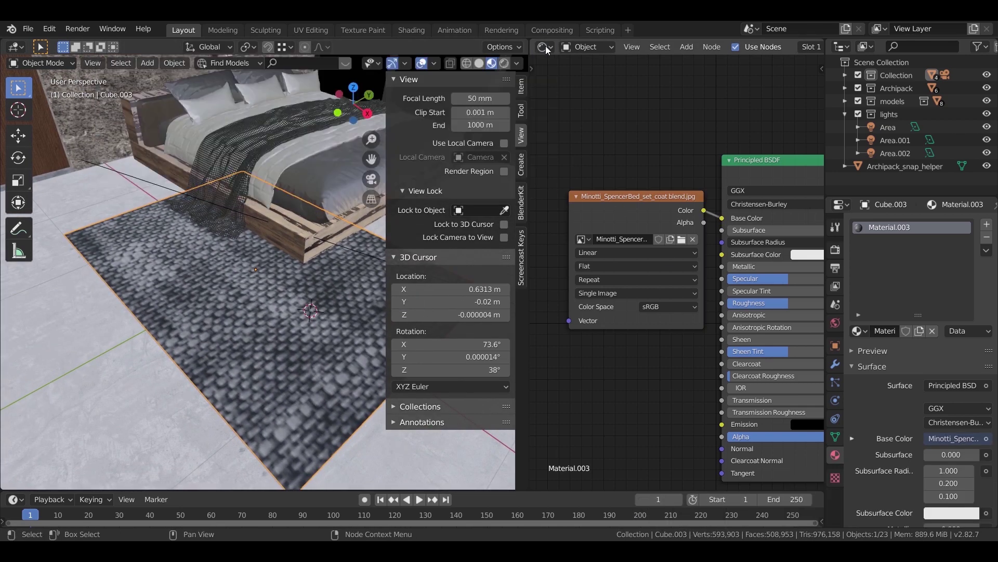
drag(822, 43, 804, 229)
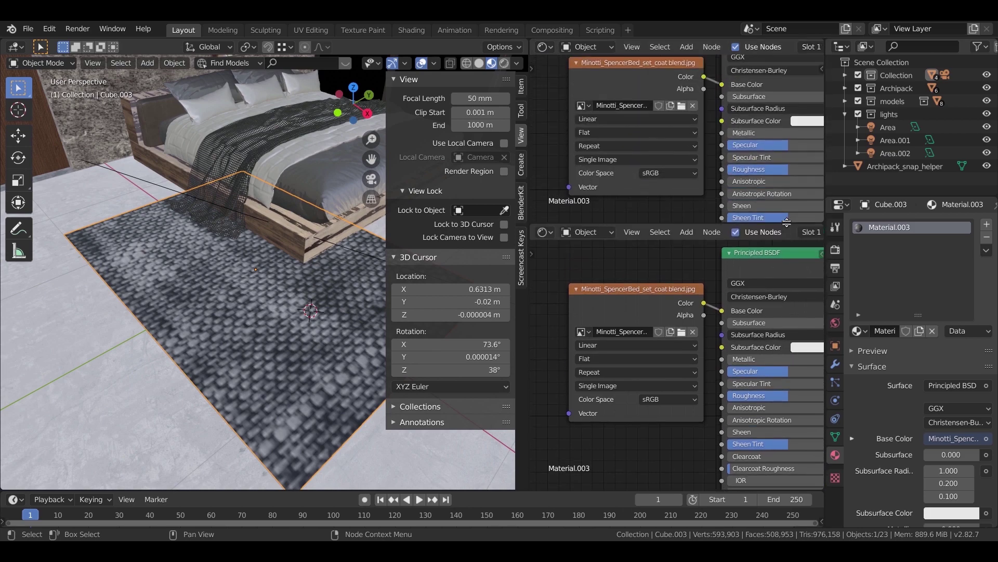
click(543, 46)
click(166, 124)
- Select the rug's whole mesh in Edit Mode and scale all its UVs by 4
key(Tab)
key(a)
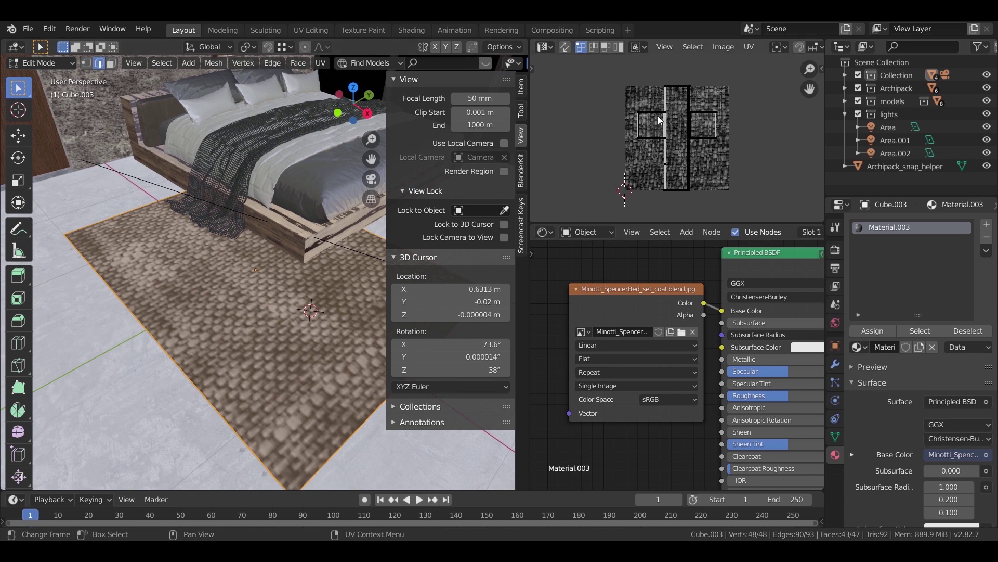
drag(741, 77, 606, 209)
key(s)
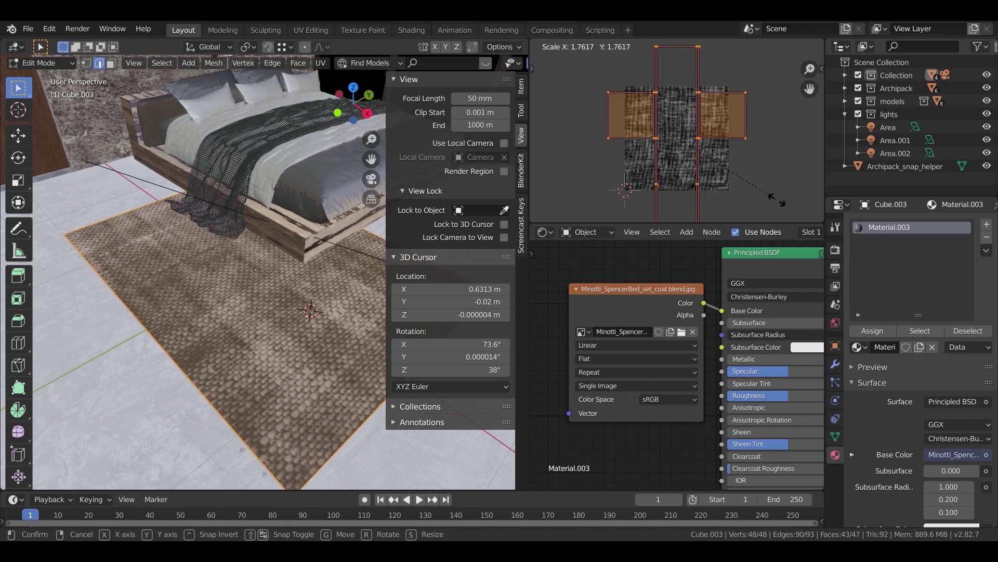
key(4)
key(Return)
key(Tab)
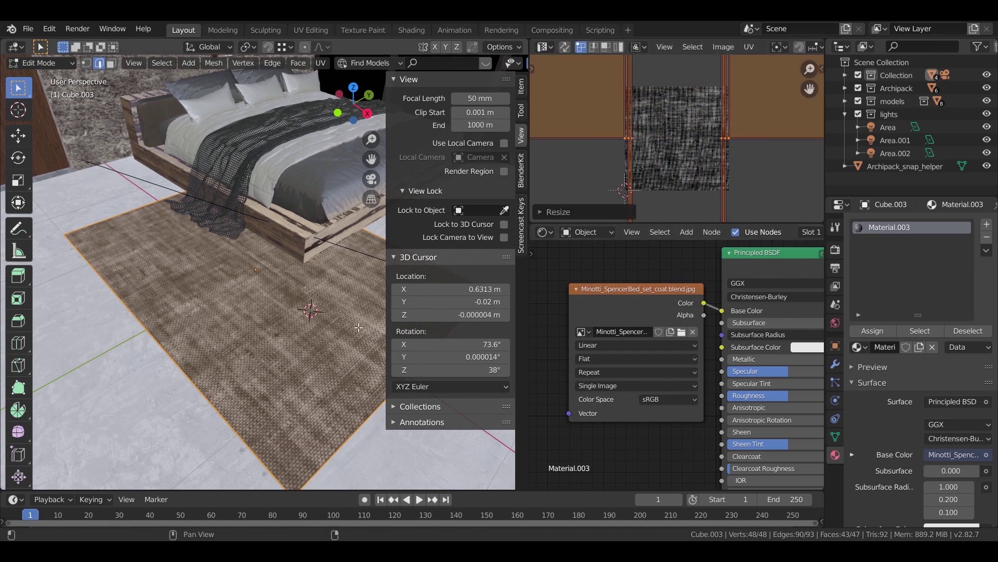
- Check the weave up close and enlarge the rug's UVs slightly more for a finer texture
scroll(313, 364, up, 3)
shift+middle_drag(291, 376, 314, 317)
key(Tab)
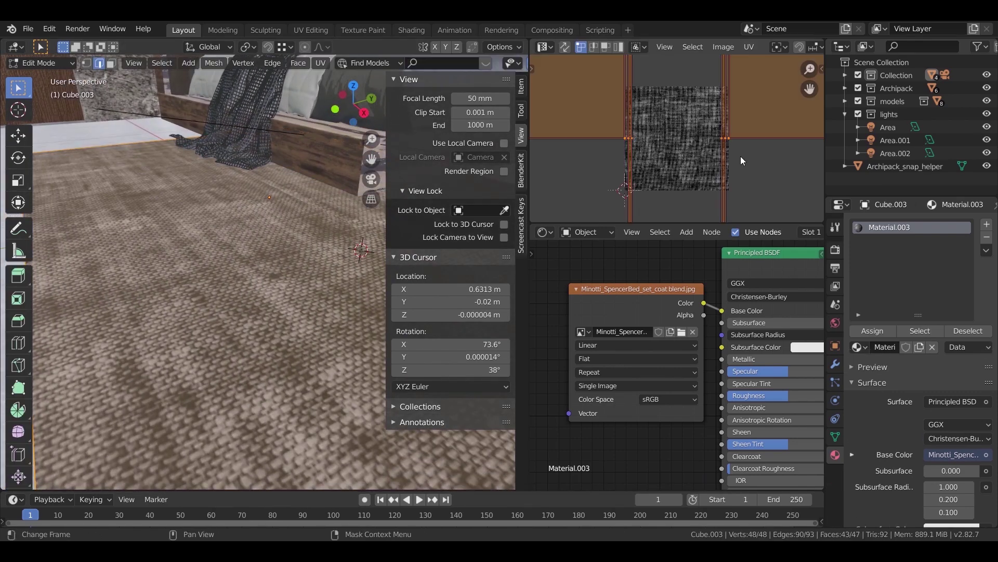
key(s)
click(770, 186)
key(Tab)
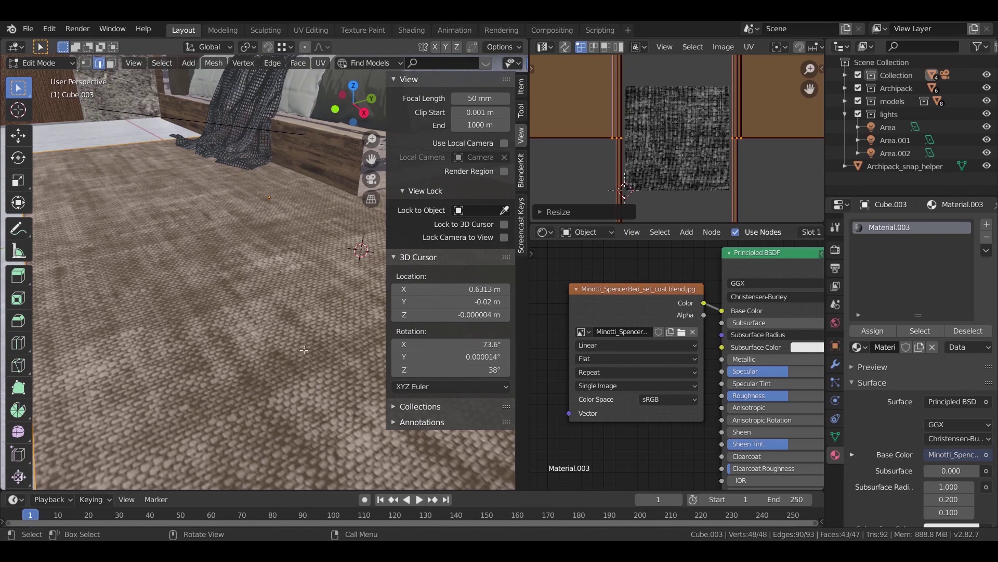
- Hide the sidebar and examine the textured rug through the camera in Rendered shading
scroll(276, 329, down, 8)
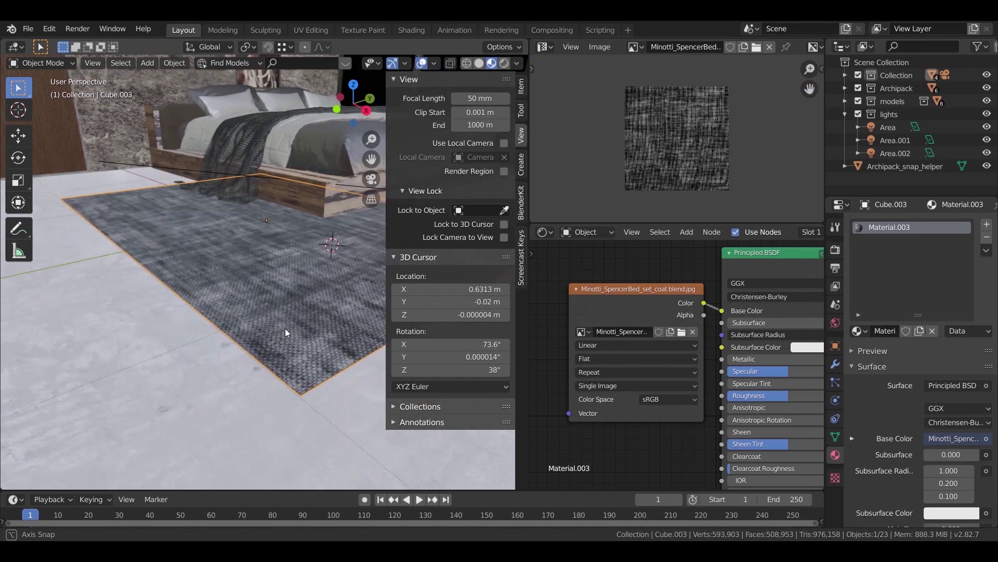
key(KP_0)
key(n)
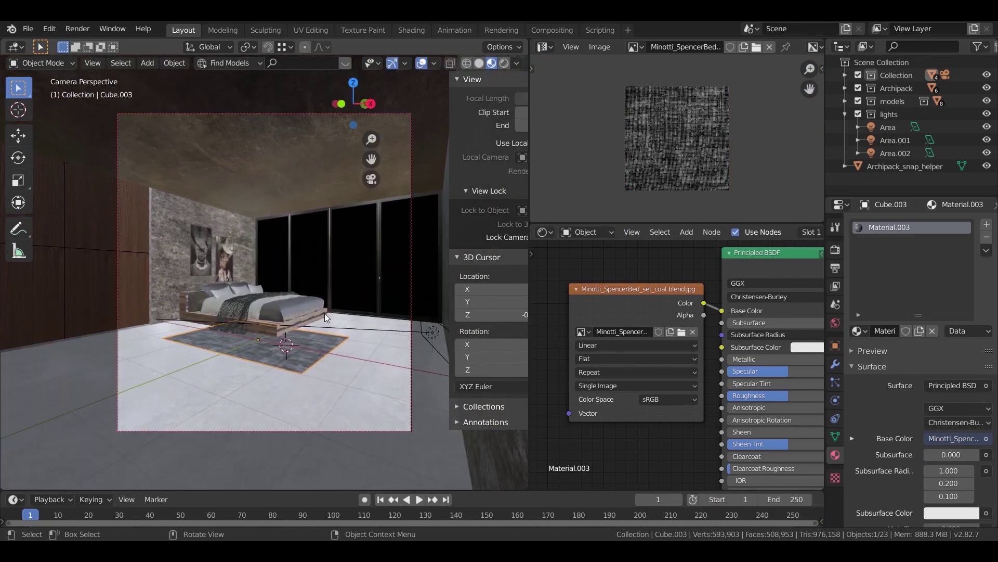
key(z)
click(366, 292)
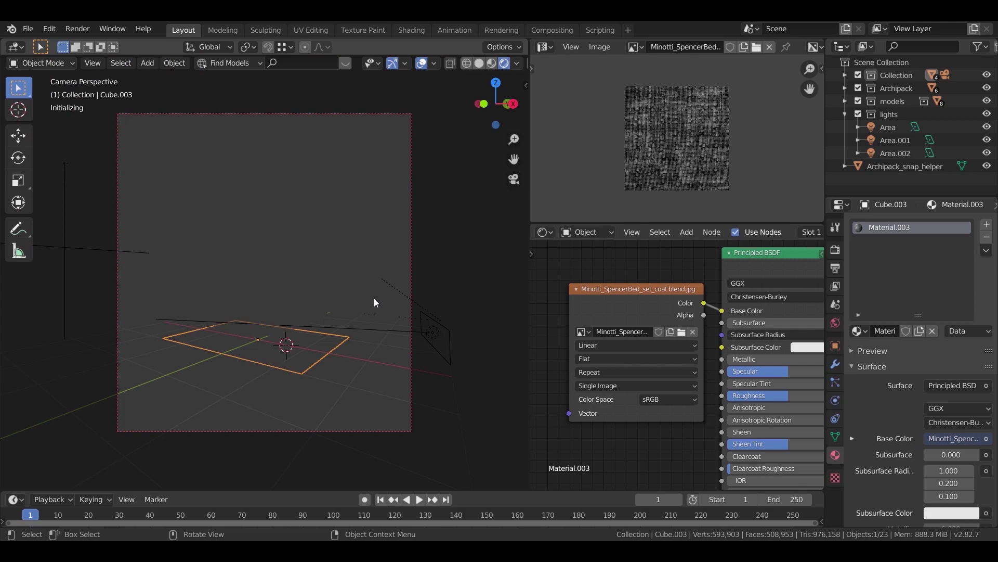
scroll(374, 299, up, 1)
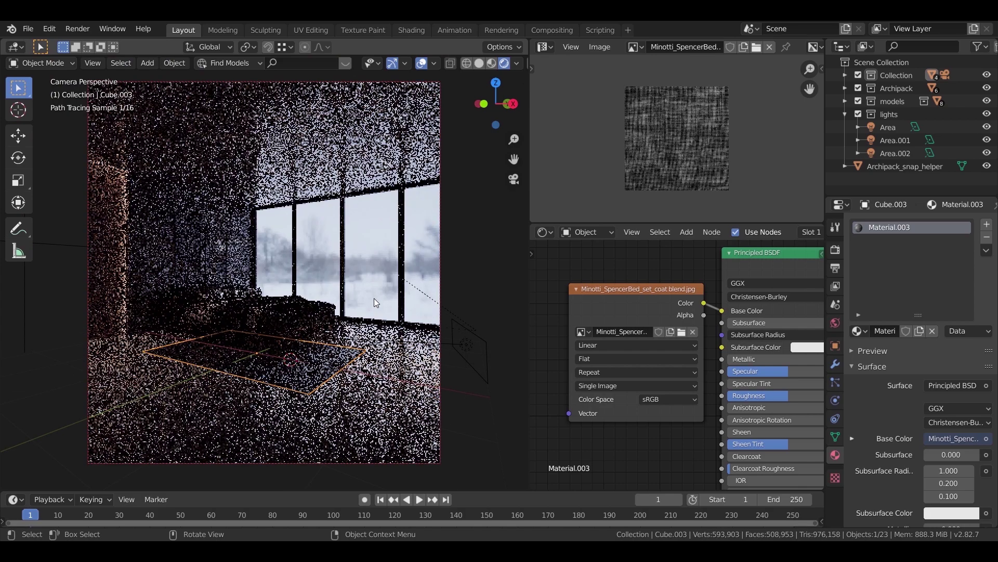
- Deselect all objects and raise the rug material's Roughness to its maximum
click(129, 63)
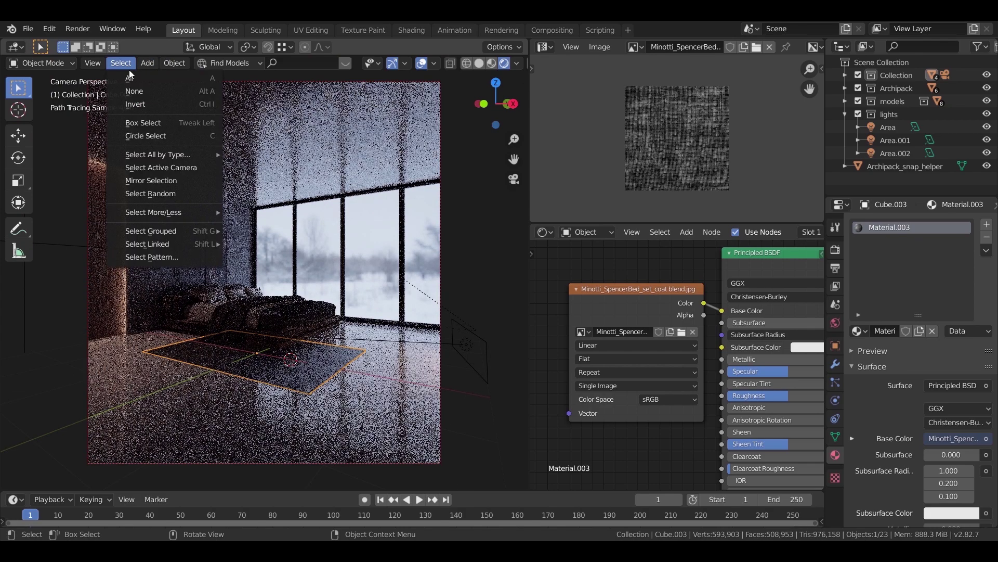
click(150, 99)
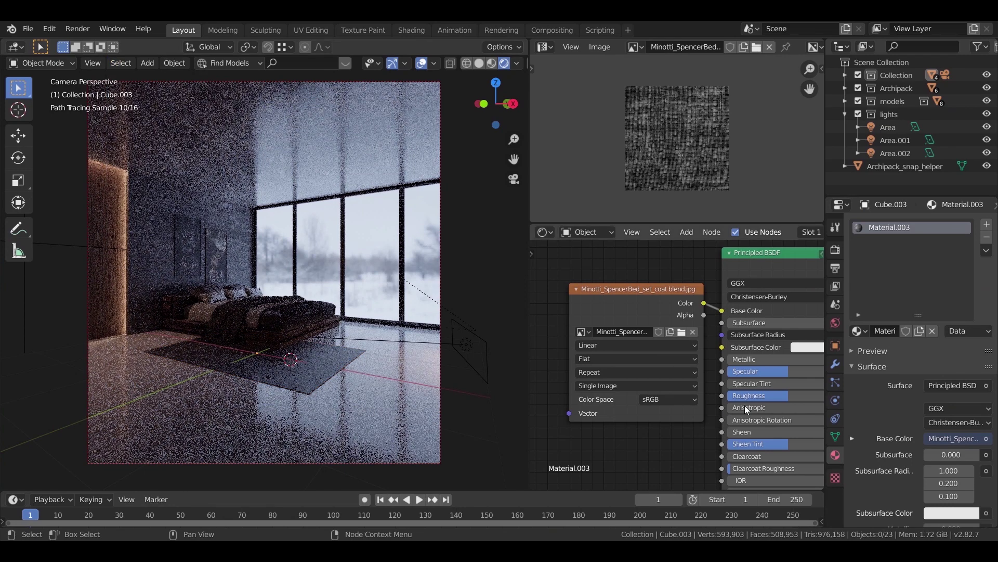
click(778, 397)
key(Return)
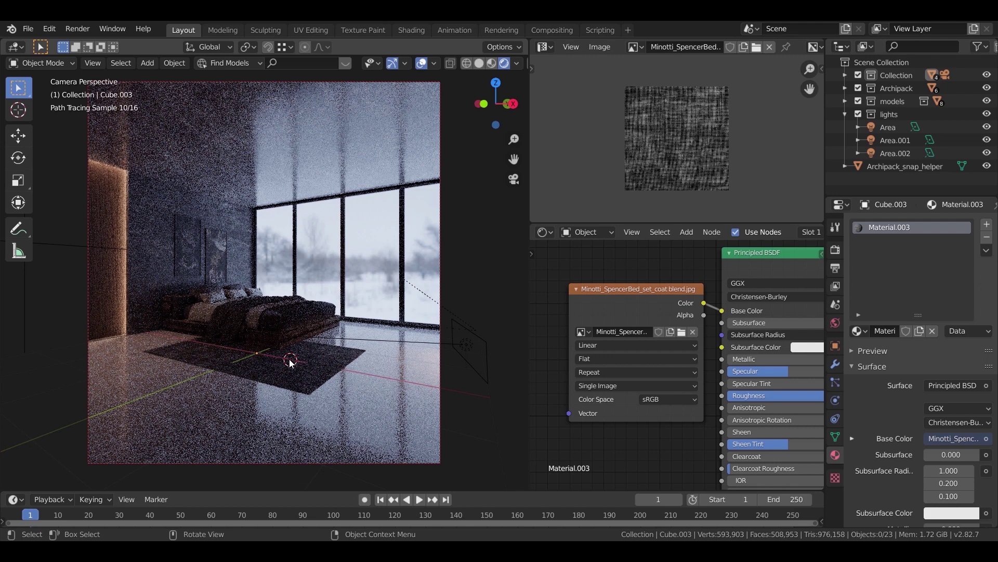
- Return to Solid shading near the bed, then make the models collection active and expand it in the outliner
key(z)
click(360, 354)
mouse_move(371, 348)
middle_down()
mouse_move(368, 320)
mouse_move(368, 338)
middle_up()
scroll(367, 338, up, 3)
click(897, 99)
click(846, 101)
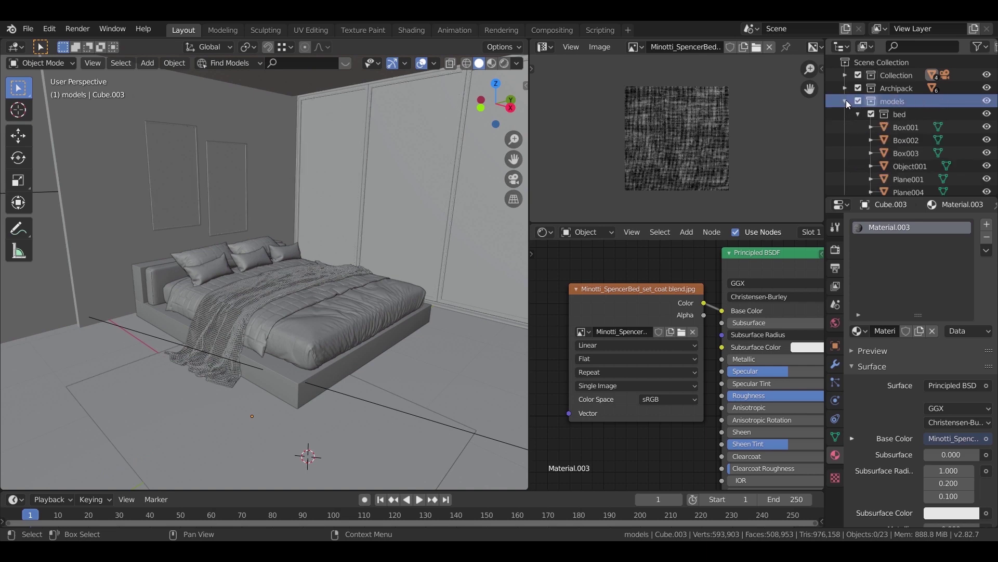
- Create a new collection named models 2 inside the models collection, make it active and view the room from above
right_click(897, 98)
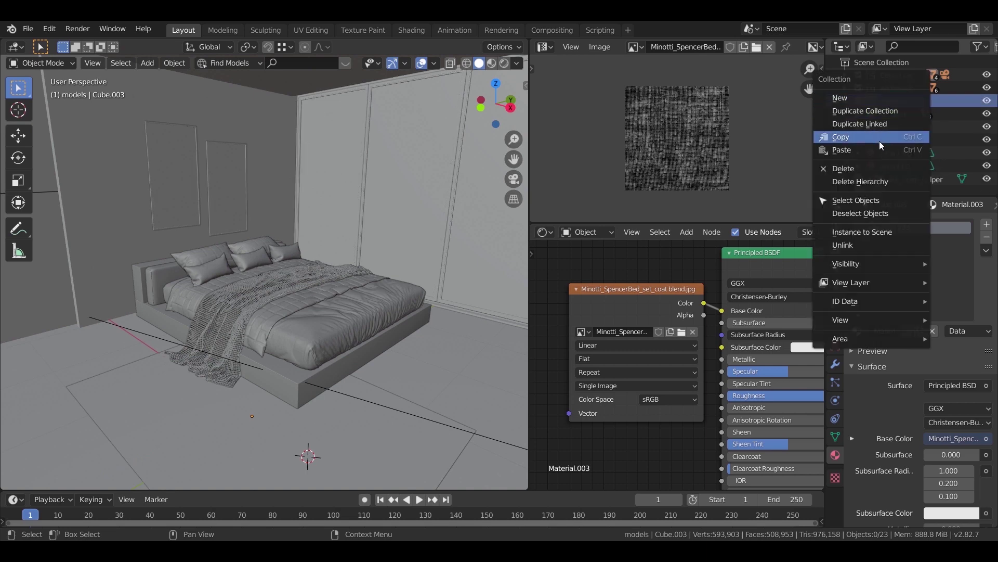
click(862, 100)
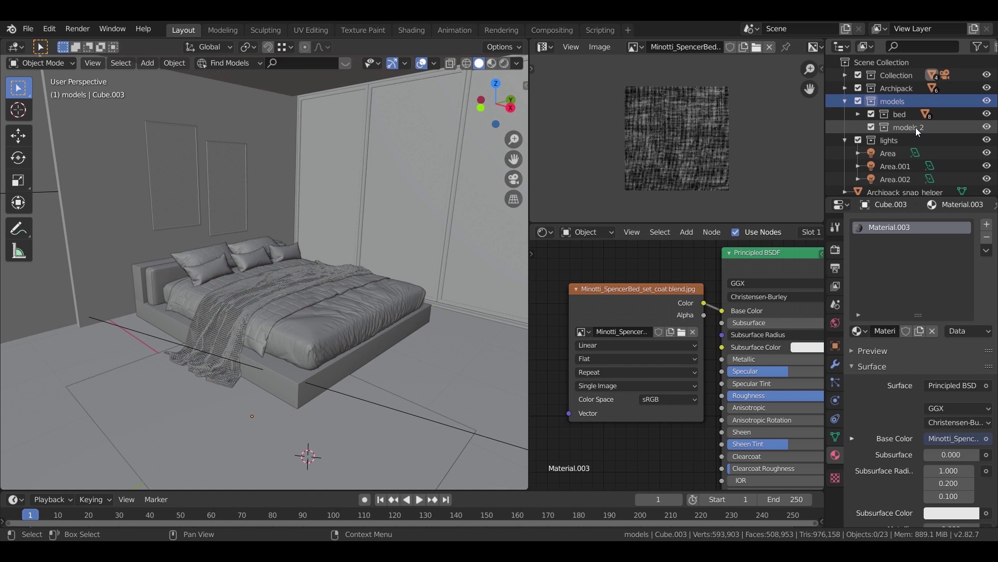
click(915, 127)
key(KP_7)
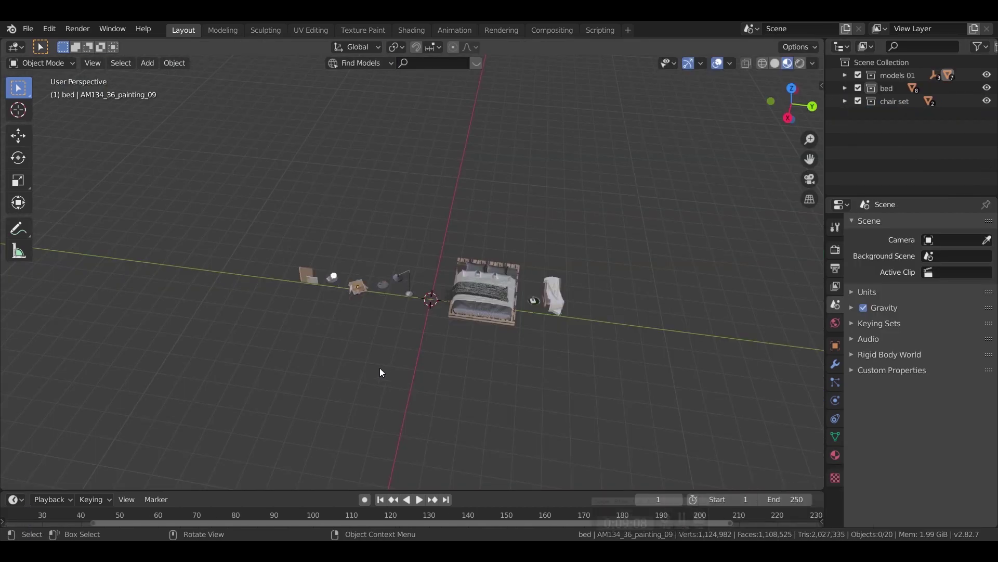
- Switch to the Blender file with the furniture library and copy all objects of the models 01 collection
middle_drag(382, 370, 587, 359)
scroll(585, 360, up, 1)
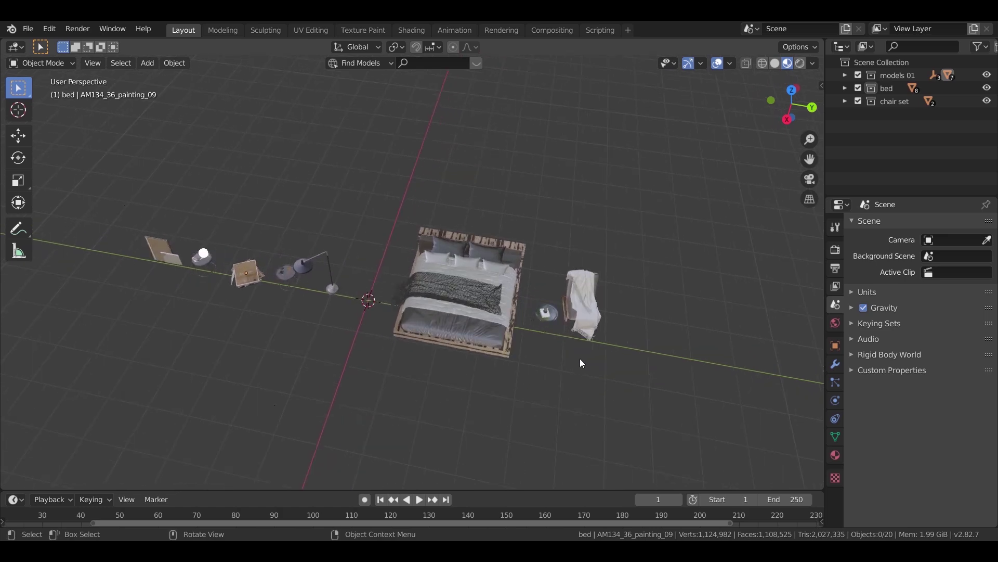
right_click(900, 76)
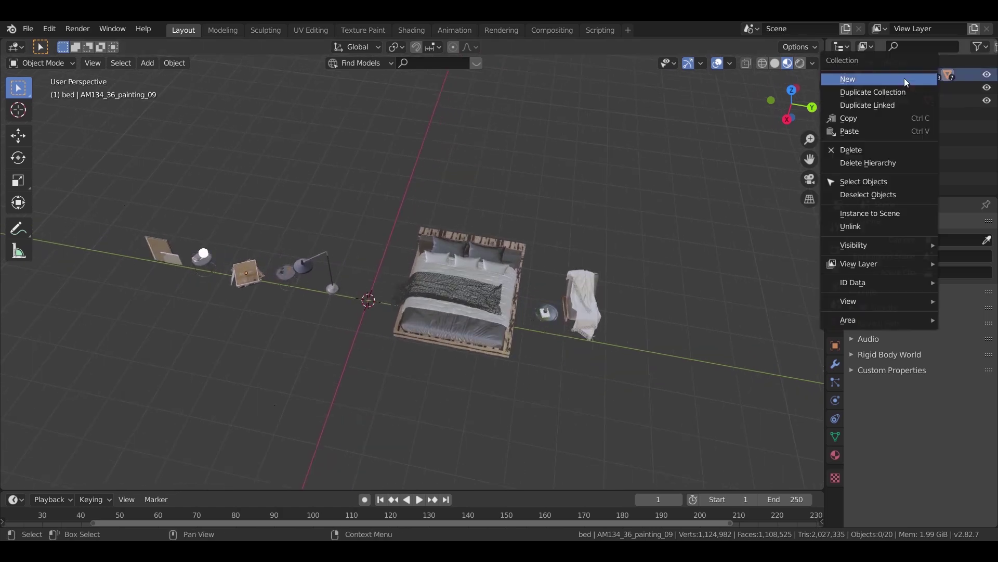
click(869, 182)
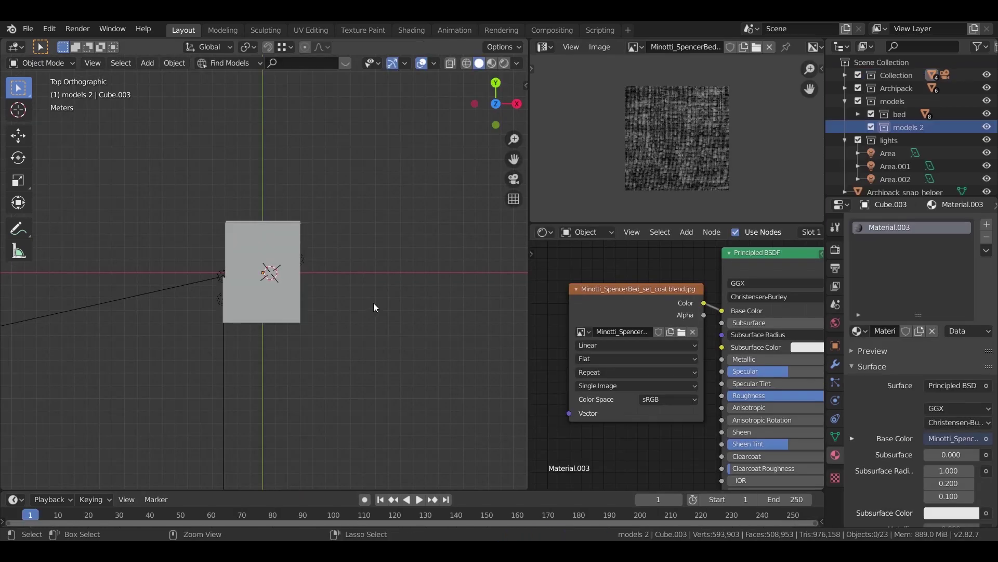
- Back in the bedroom scene, paste the copied models into models 2 and move them as a group outside the room
key(ctrl+v)
key(g)
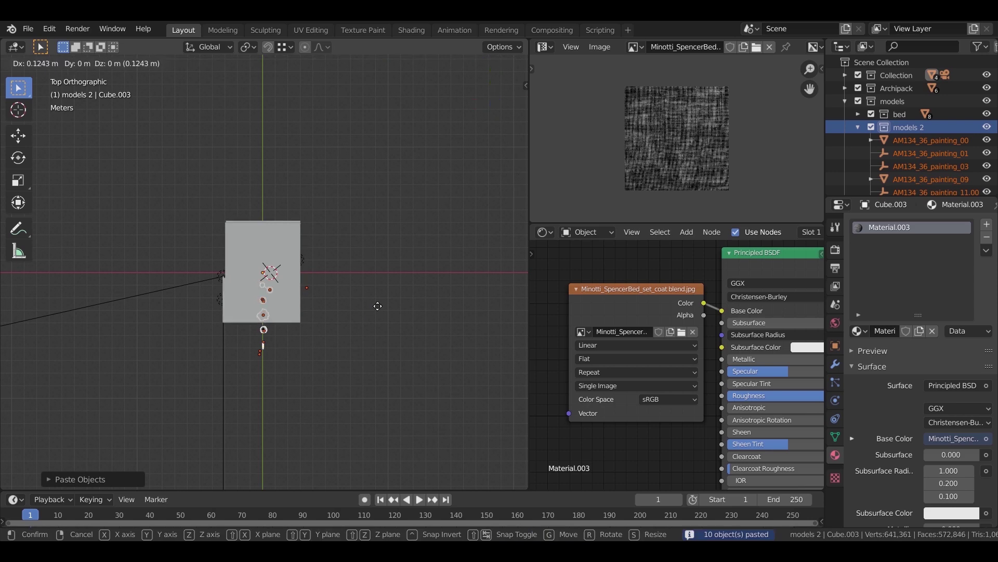
click(387, 279)
scroll(445, 334, up, 2)
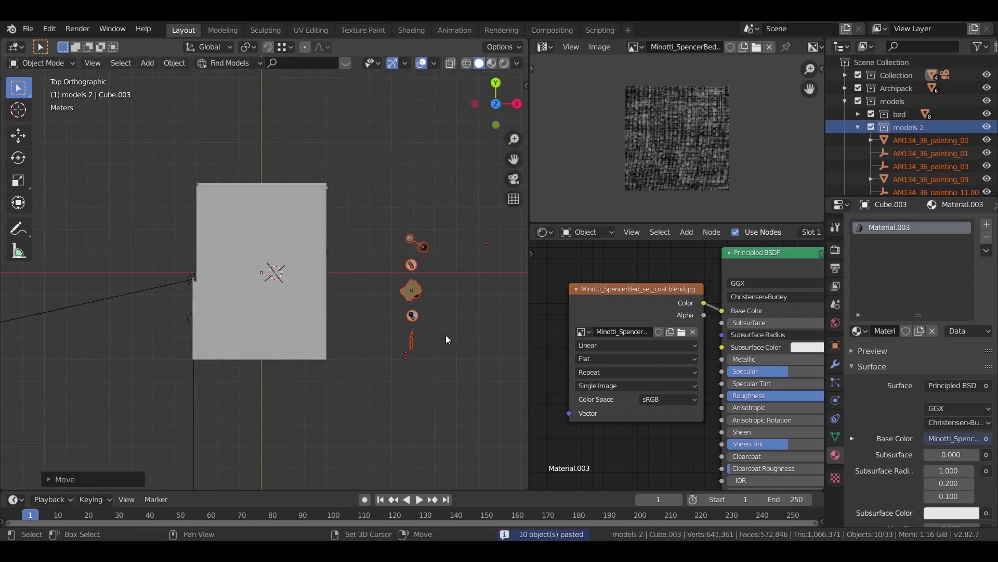
ctrl+scroll(416, 286, down, 2)
- In Wireframe shading, move the arched lamp horizontally into the corner between the headboard and the window wall
key(z)
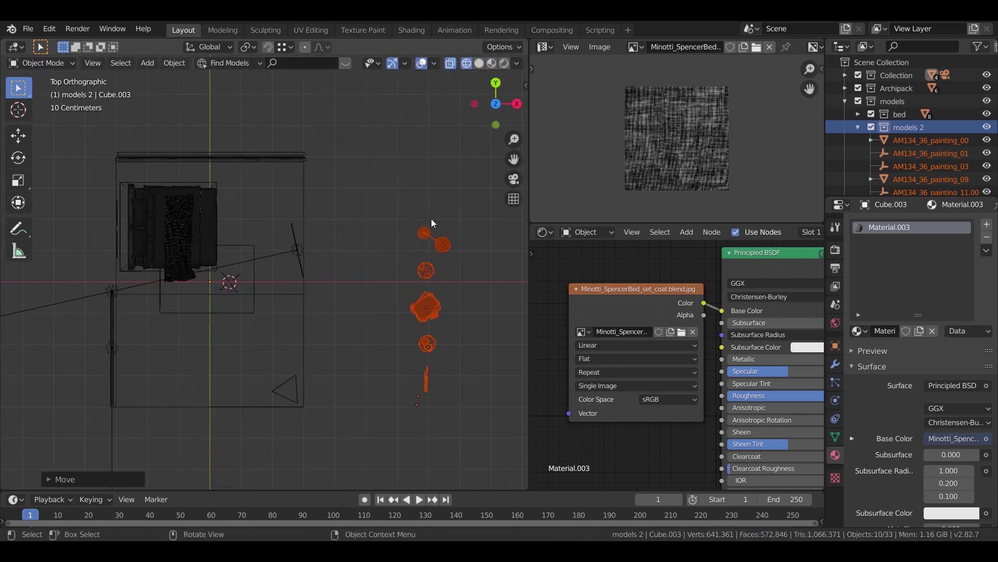
click(422, 234)
key(g)
key(shift+z)
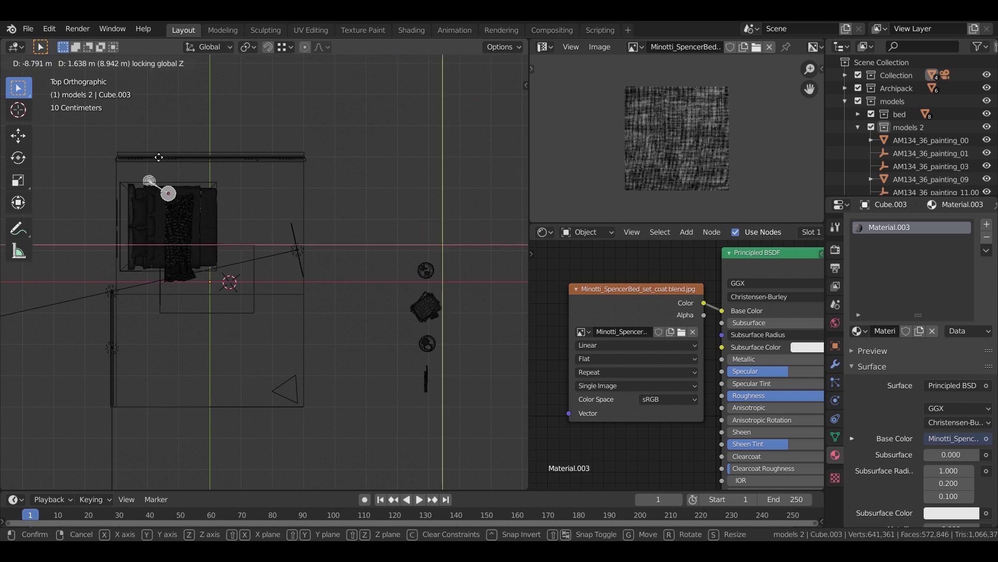
click(151, 152)
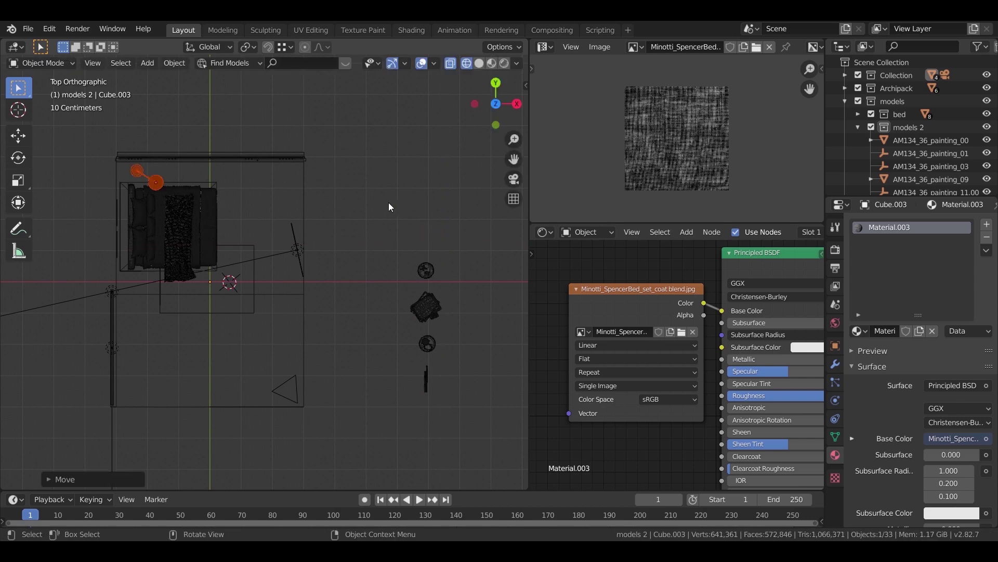
- Find the round side table with the glowing globe lamp and move it horizontally beside the headboard, opposite the arched lamp
drag(443, 254, 409, 282)
mouse_move(454, 309)
middle_down()
mouse_move(408, 289)
mouse_move(404, 248)
mouse_move(404, 358)
mouse_move(410, 328)
mouse_move(353, 208)
middle_up()
key(z)
click(430, 359)
scroll(372, 278, up, 2)
click(363, 313)
key(KP_7)
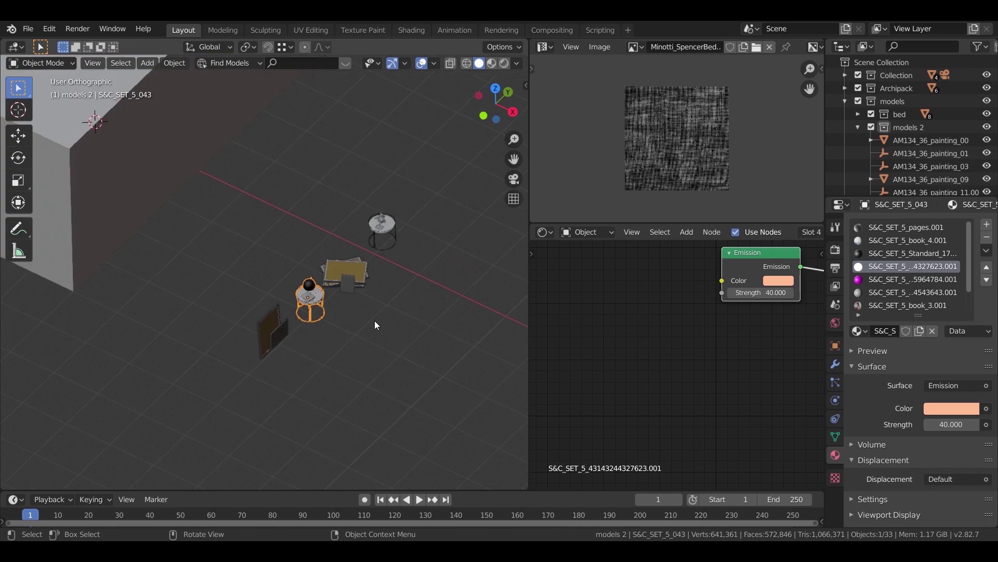
key(z)
click(260, 385)
scroll(267, 335, down, 3)
shift+middle_drag(267, 335, 352, 371)
key(g)
key(shift+z)
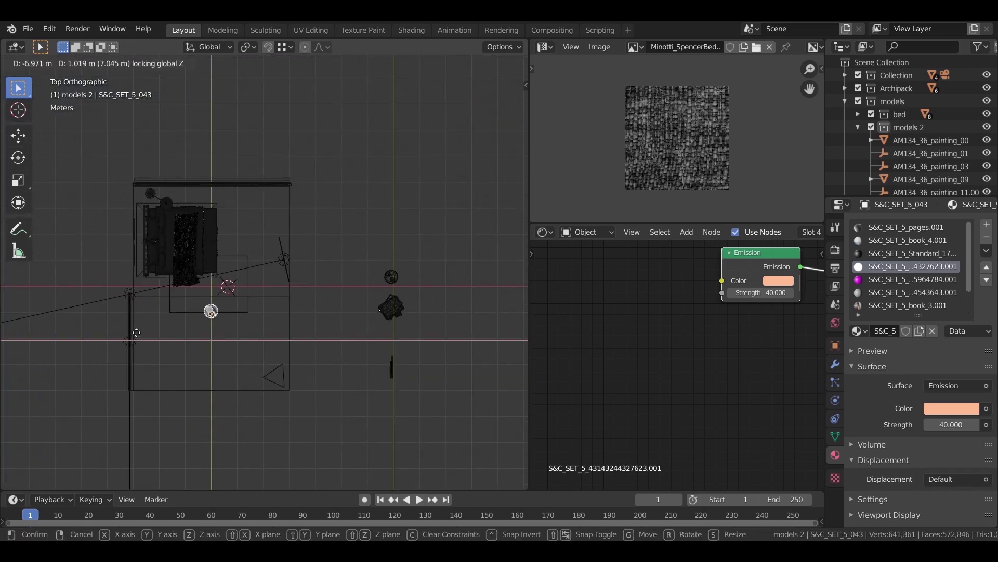
click(101, 318)
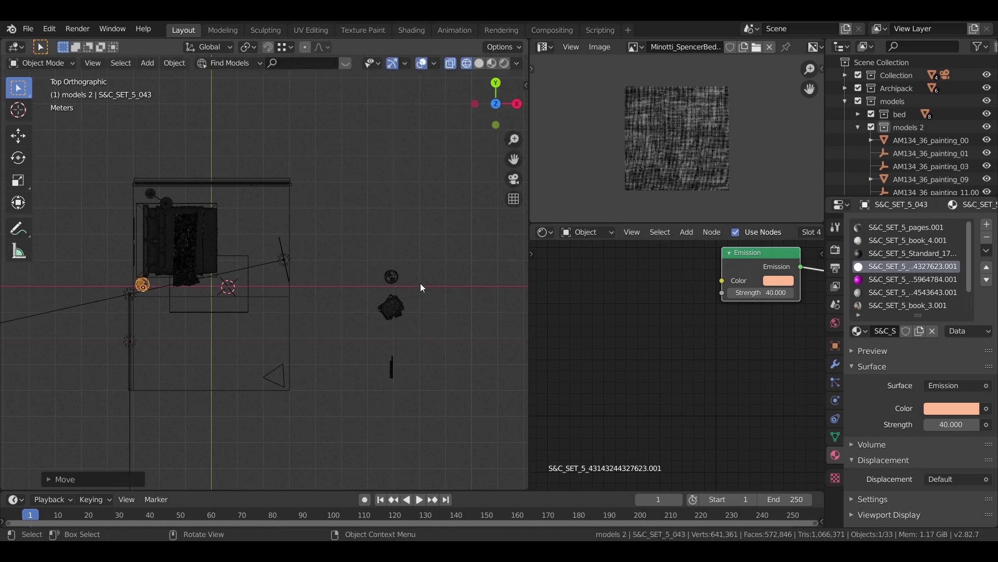
- Move the other round table and the flat stack of paintings together into the room's far corner by the windows
drag(378, 285, 374, 329)
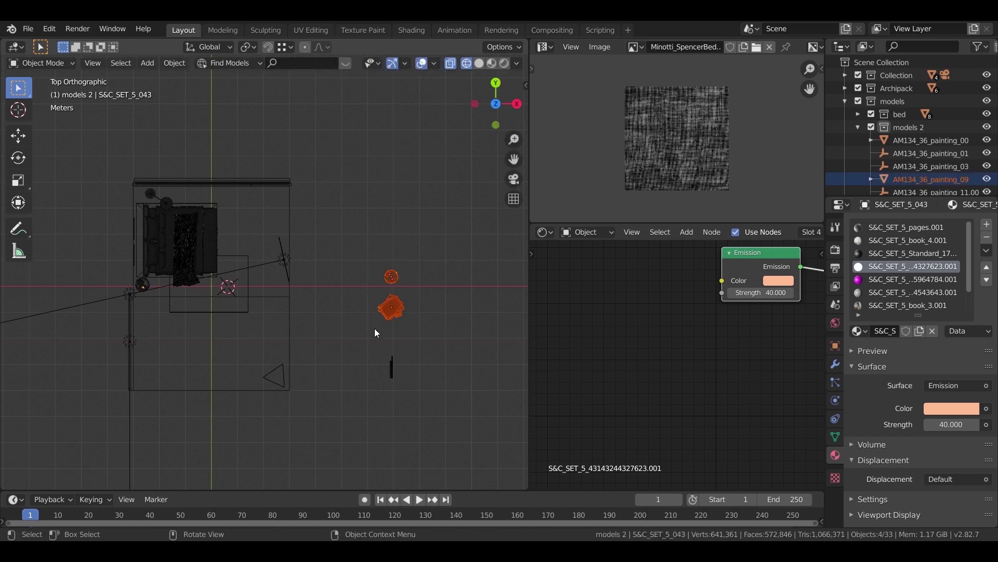
key(g)
key(shift+z)
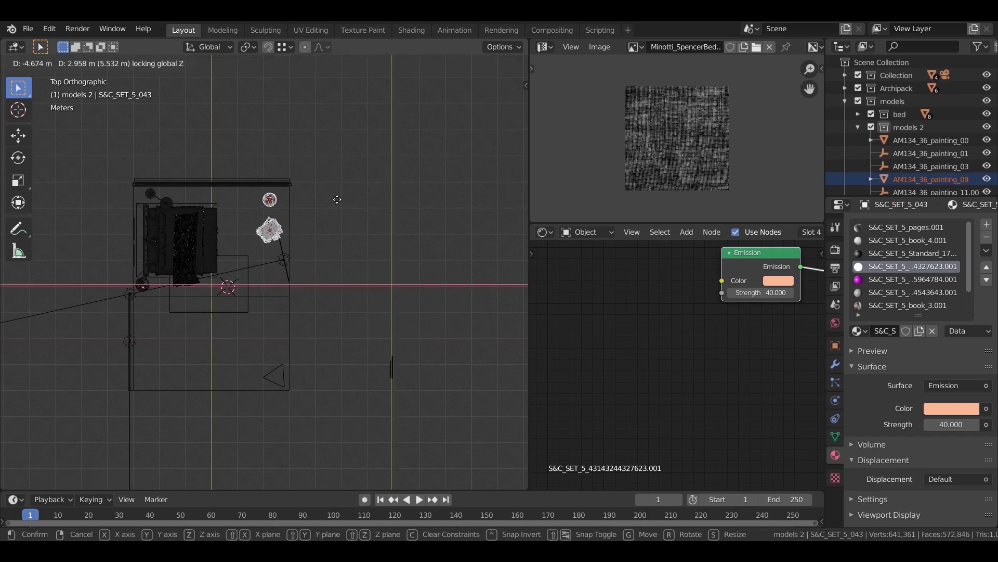
click(340, 199)
- Move the flat stack of paintings closer to the window wall, away from the corner table, and rotate it about Z
drag(240, 158, 304, 210)
key(g)
key(shift+z)
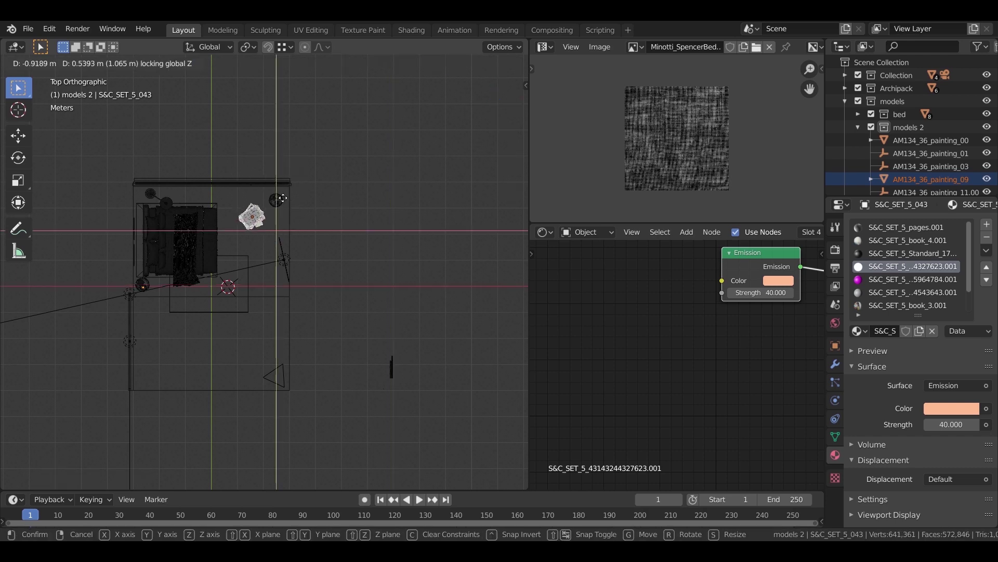
click(283, 192)
key(r)
key(z)
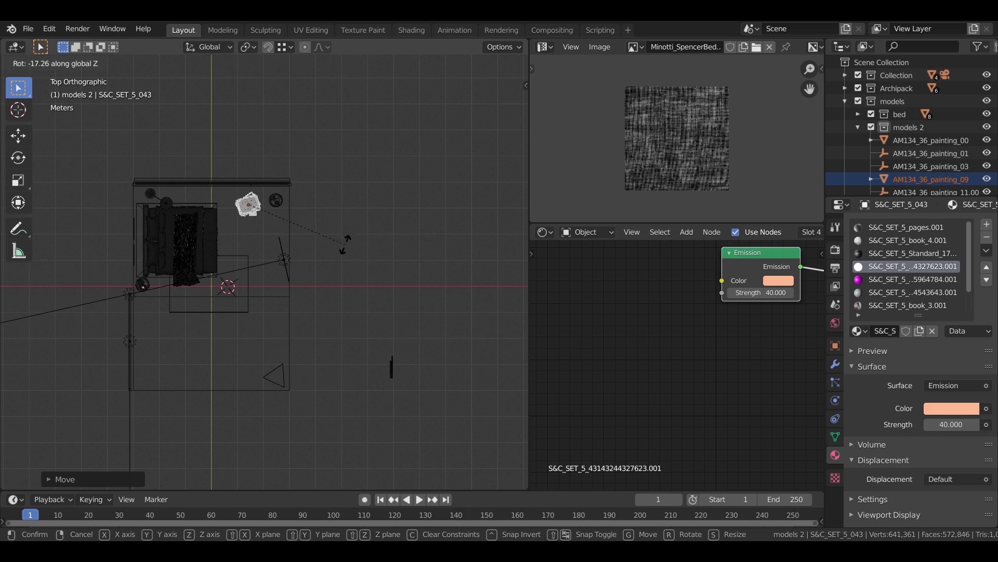
click(294, 303)
- Move the two upright paintings into the room, just in front of the wood wall near the globe-lamp table
drag(419, 337, 383, 404)
middle_drag(429, 374, 404, 398)
key(g)
key(shift+z)
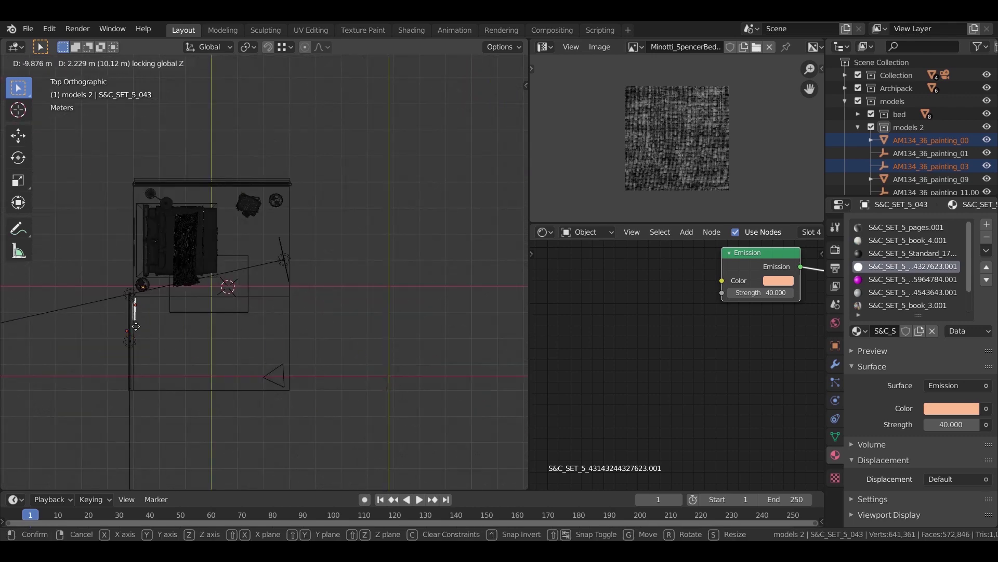
click(136, 326)
key(KP_Decimal)
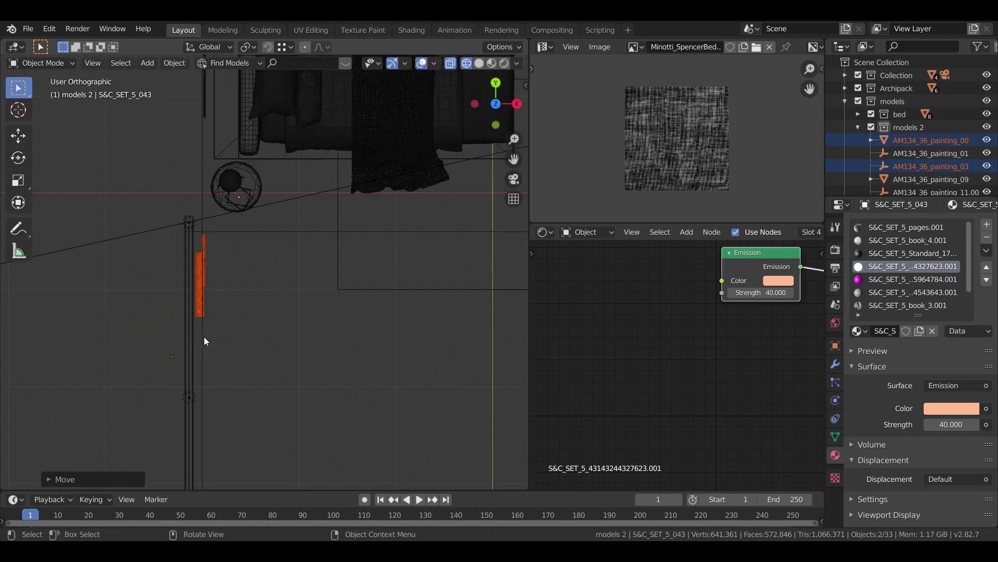
key(g)
key(x)
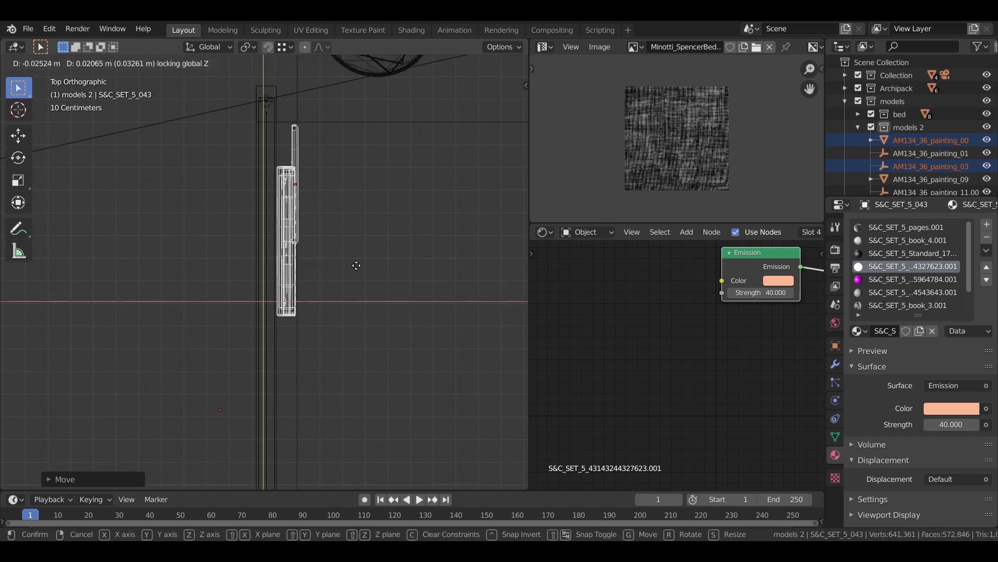
click(415, 275)
- Check the upright paintings in Material Preview and shift them about 0.25 m along negative Y, away from the side table
key(KP_1)
scroll(405, 268, down, 1)
shift+middle_drag(304, 419, 315, 333)
scroll(366, 357, up, 4)
mouse_move(368, 358)
middle_down()
mouse_move(340, 331)
mouse_move(270, 333)
mouse_move(344, 312)
middle_up()
key(z)
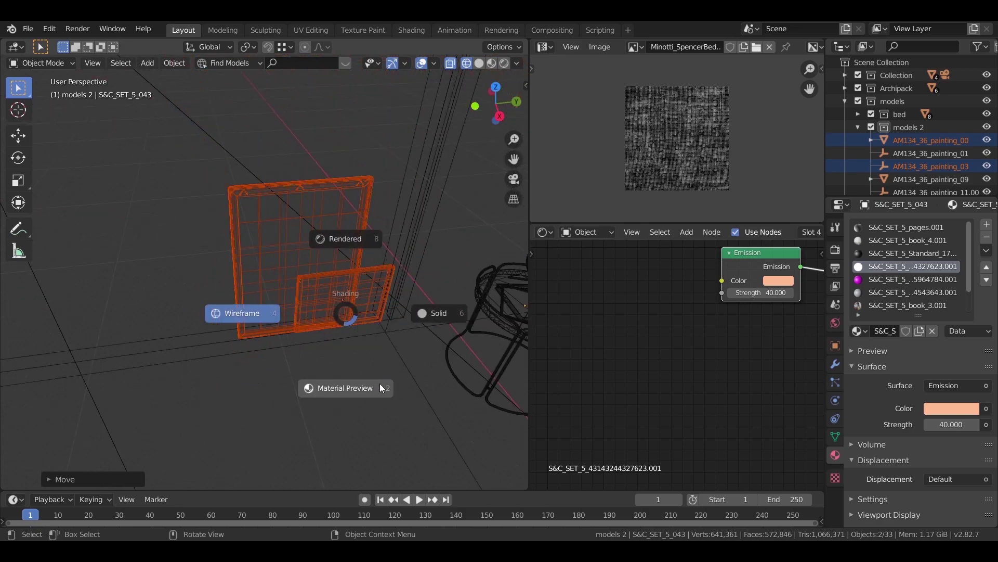
click(380, 383)
key(g)
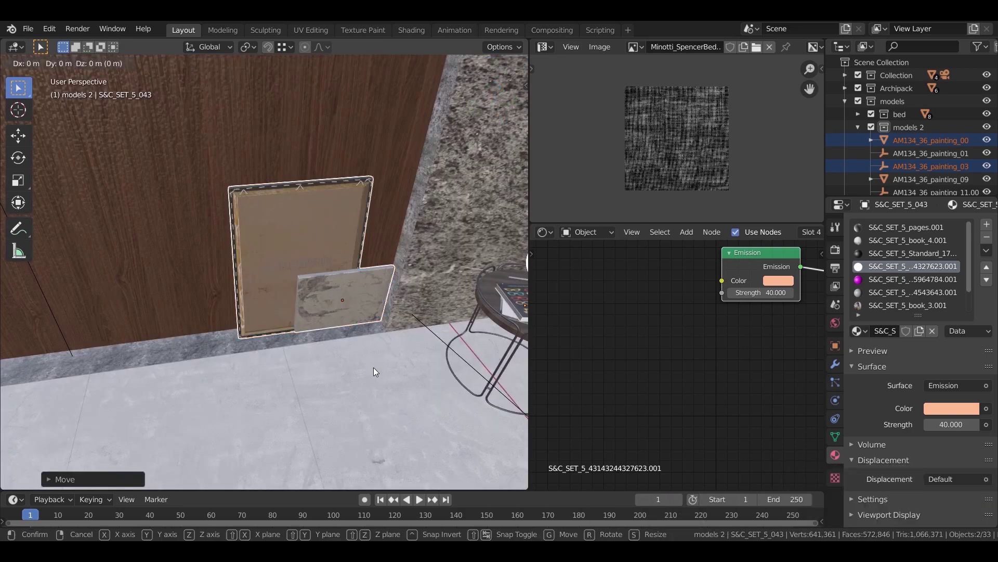
key(x)
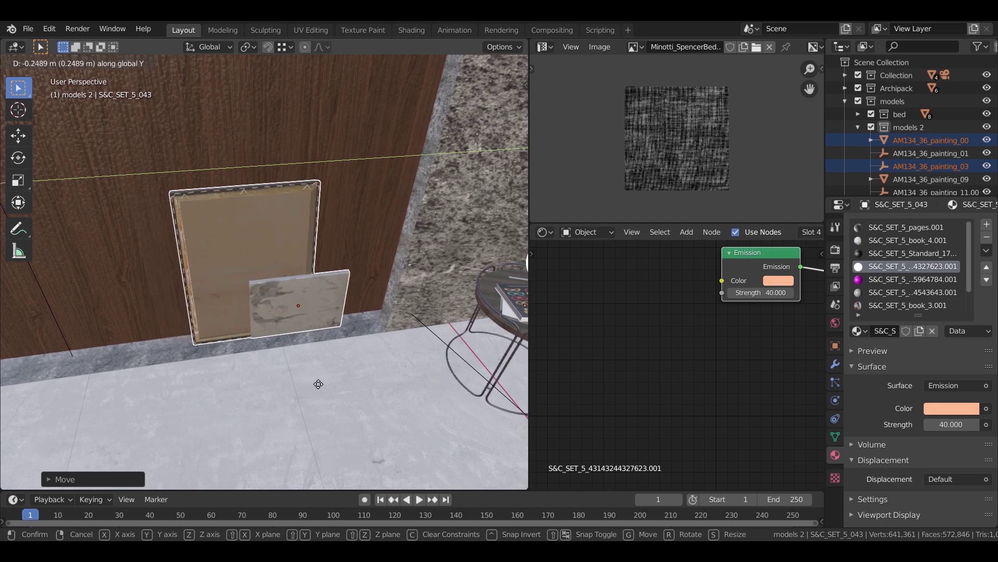
click(319, 386)
- Look through the camera and shift the upright paintings slightly along Y toward the bed
key(KP_0)
key(g)
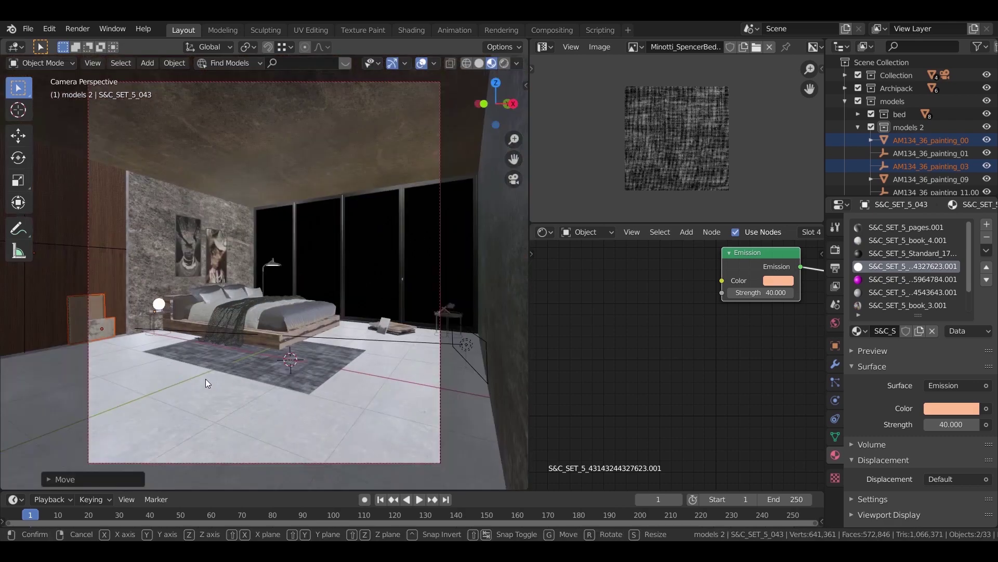
key(y)
click(215, 382)
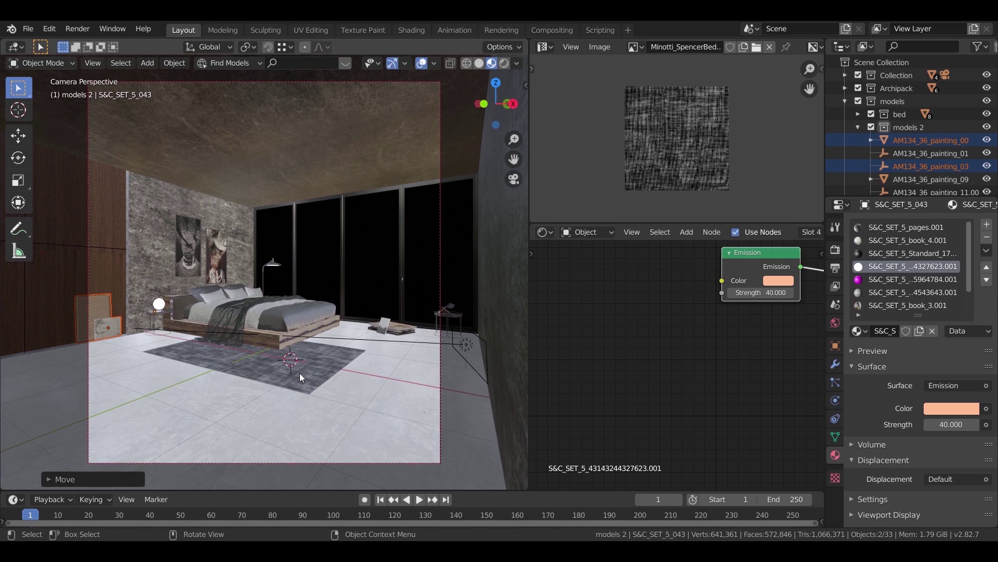
- Collapse models 2, create another collection named models 3 inside models and make it active
click(859, 127)
right_click(877, 102)
click(869, 107)
click(909, 142)
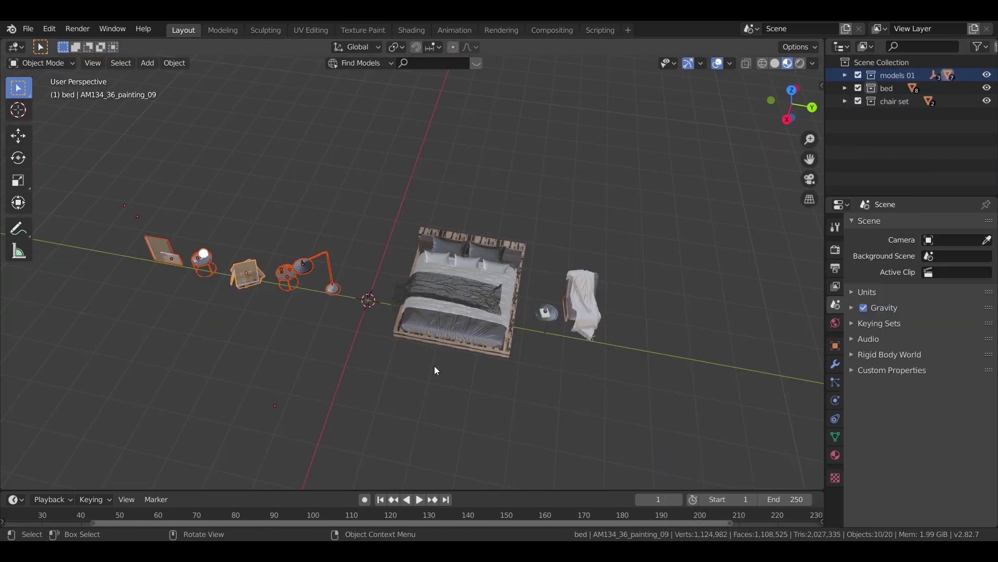
- Switch to the furniture library file and copy all objects of the chair set collection
right_click(900, 96)
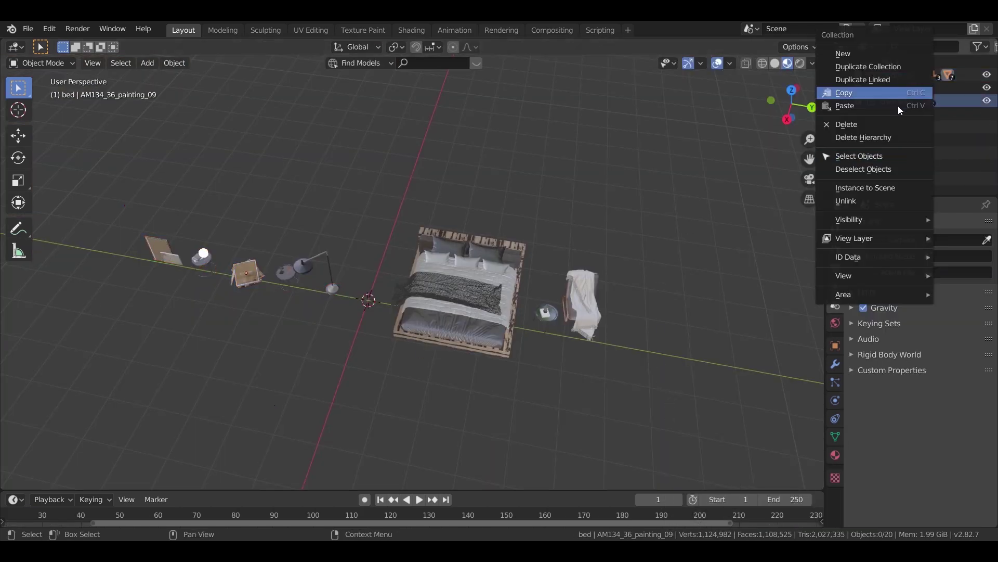
click(877, 155)
key(ctrl+c)
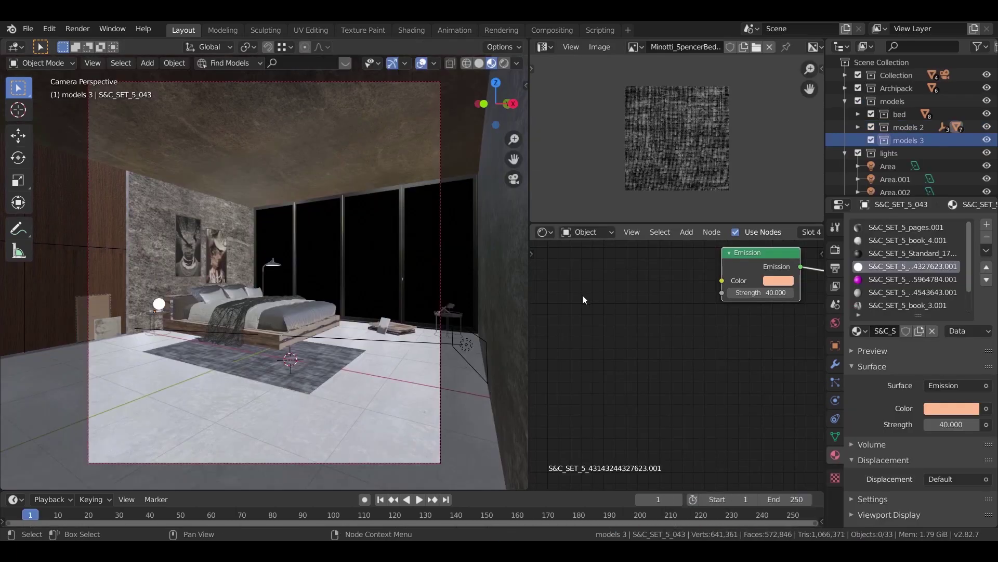
- Back in the bedroom scene, paste the chair set into models 3 and move it horizontally into the room near the camera
key(KP_7)
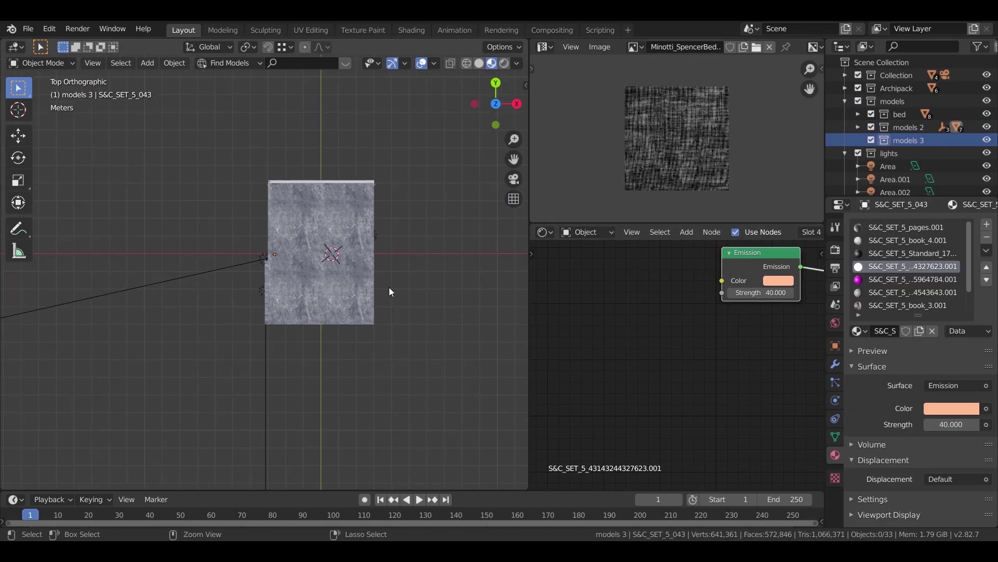
key(ctrl+v)
key(z)
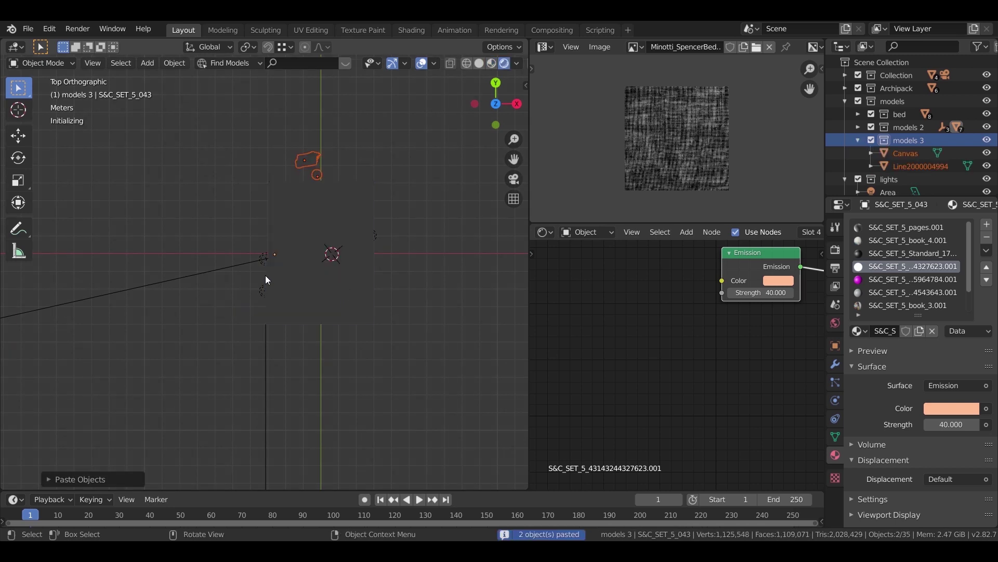
key(shift+z)
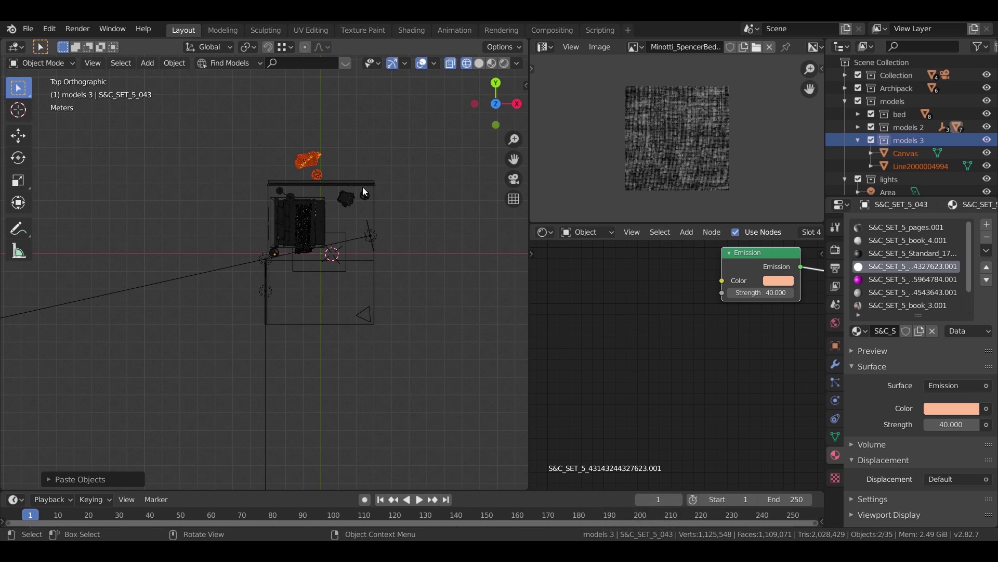
key(g)
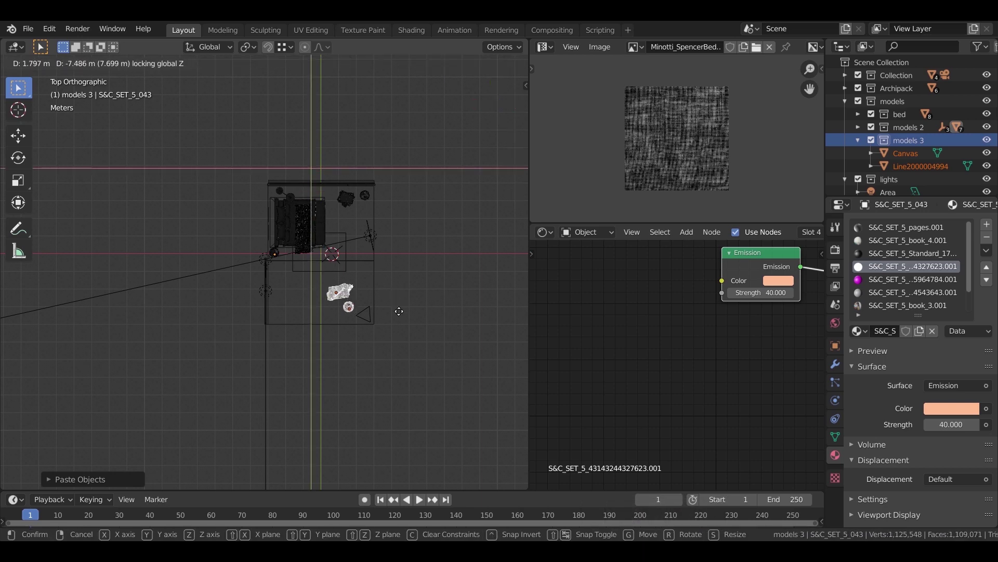
click(397, 308)
- Rotate the chair set in the top view by roughly a quarter turn or more and shift it slightly within the room
scroll(396, 308, up, 8)
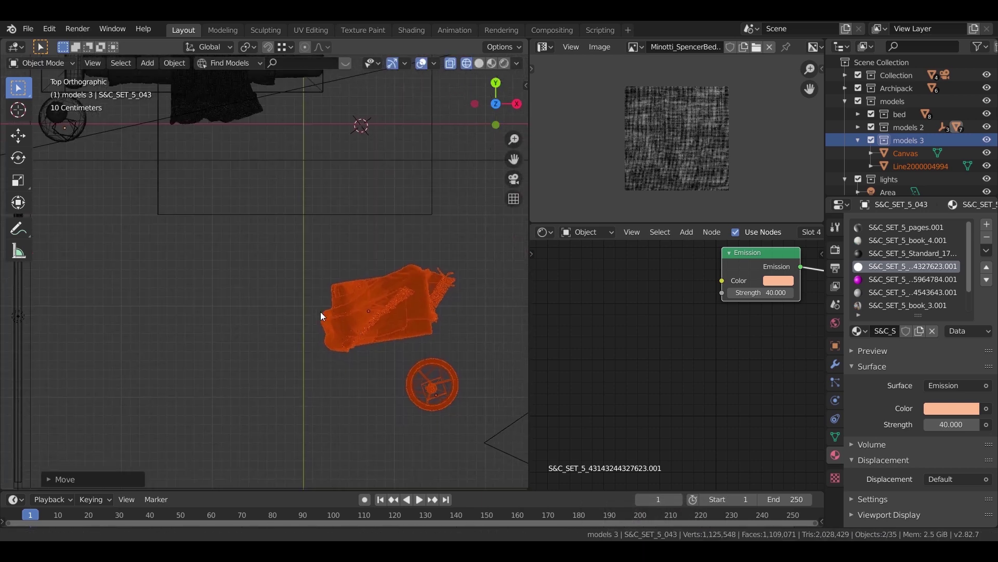
key(r)
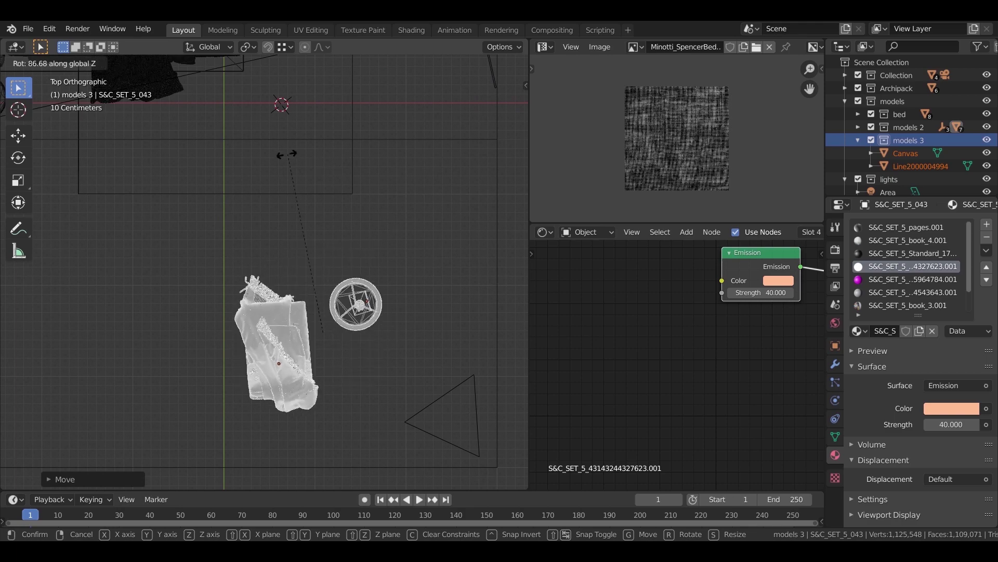
click(245, 174)
key(g)
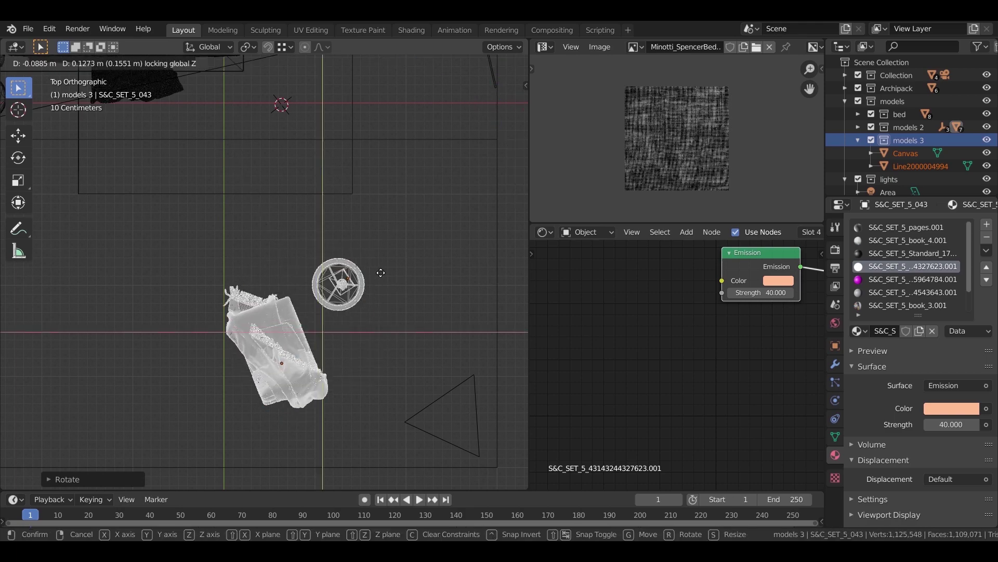
click(395, 289)
middle_drag(395, 288, 401, 291)
- Through the camera, rotate the chair set about Z and move it horizontally about 0.79 m in X and -0.30 m in Y, then deselect it
key(KP_0)
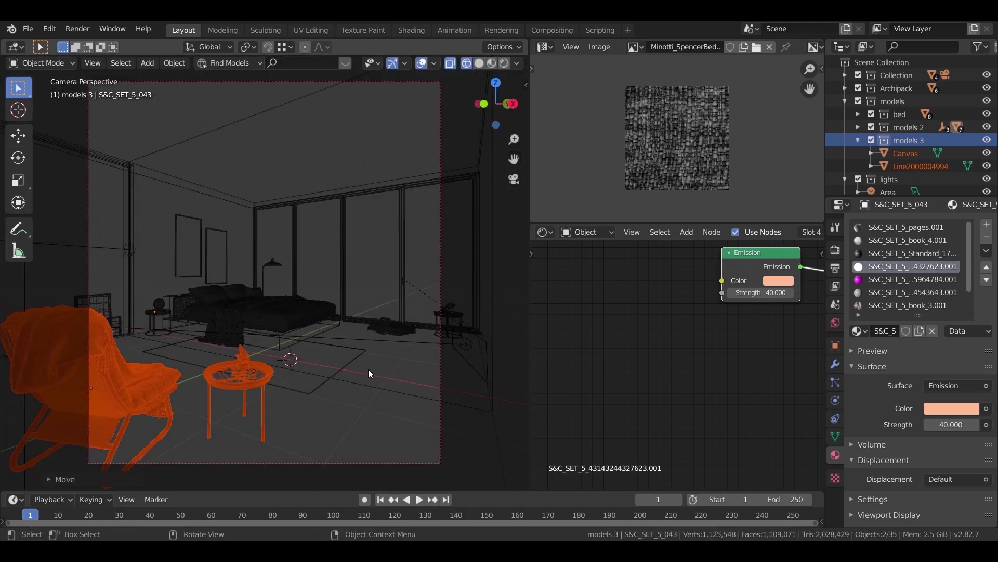
key(r)
key(z)
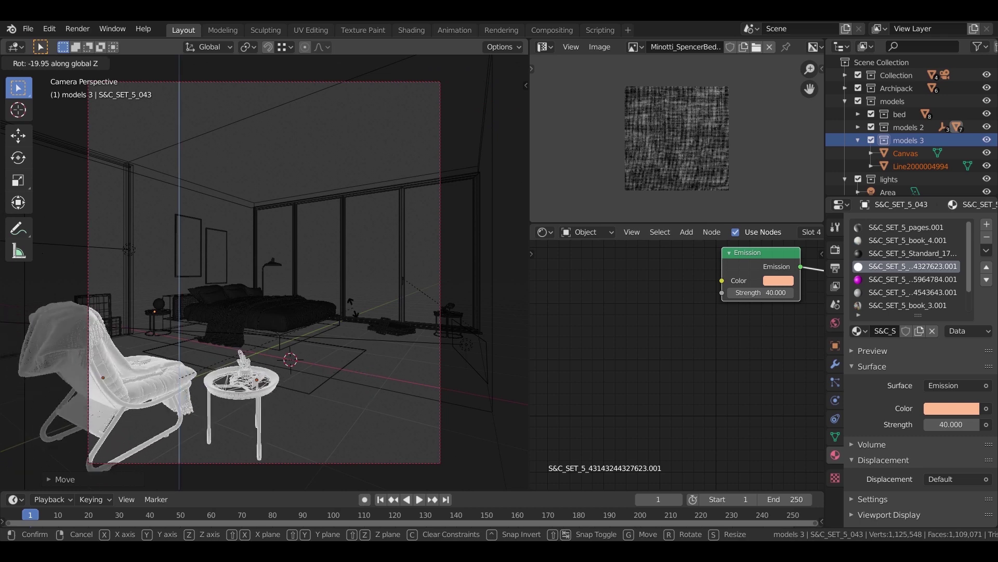
click(350, 328)
key(g)
key(shift+z)
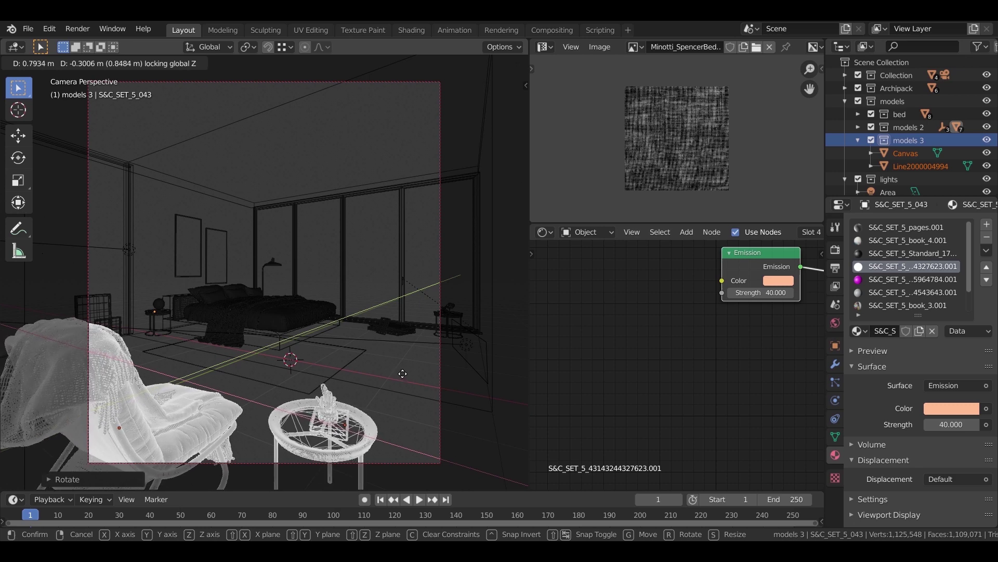
click(403, 374)
click(391, 382)
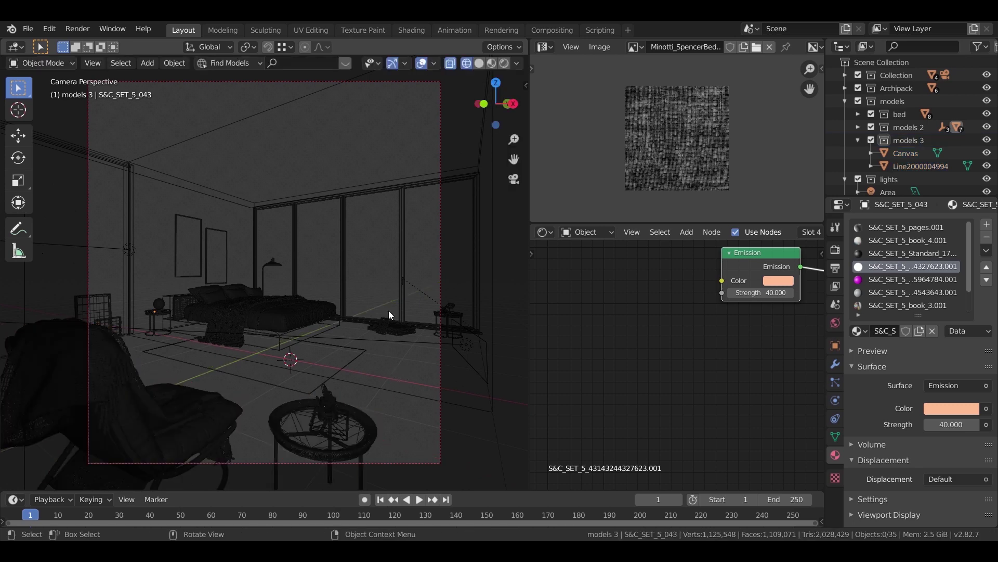
- Preview the furnished room from the camera in rendered shading, return to solid shading and show the render settings
key(z)
click(438, 249)
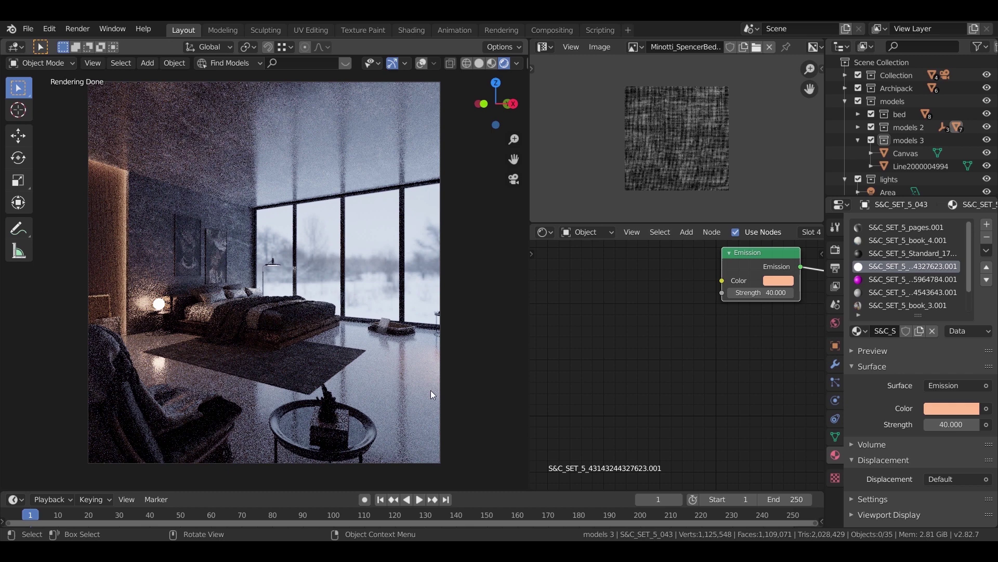
click(835, 251)
key(z)
click(352, 315)
- Set the Cycles device to GPU Compute and the render samples to 1200
click(957, 256)
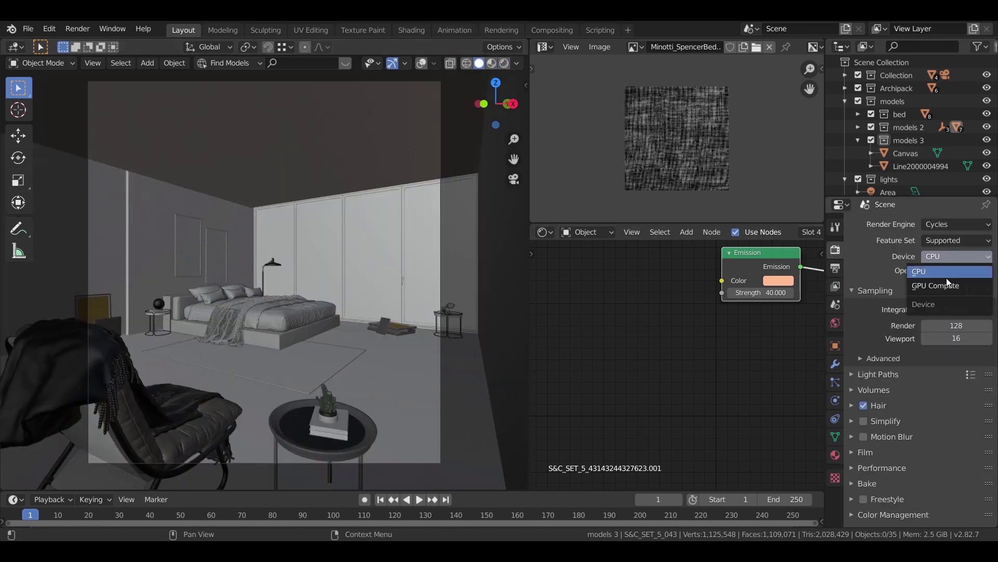
click(929, 290)
click(936, 311)
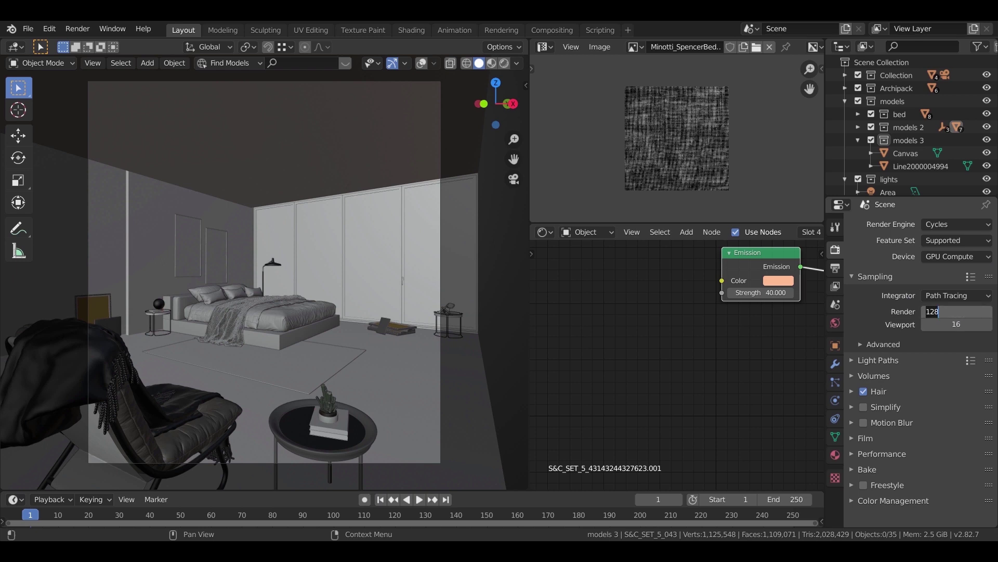
text(1500)
key(BackSpace)
key(BackSpace)
key(BackSpace)
key(Return)
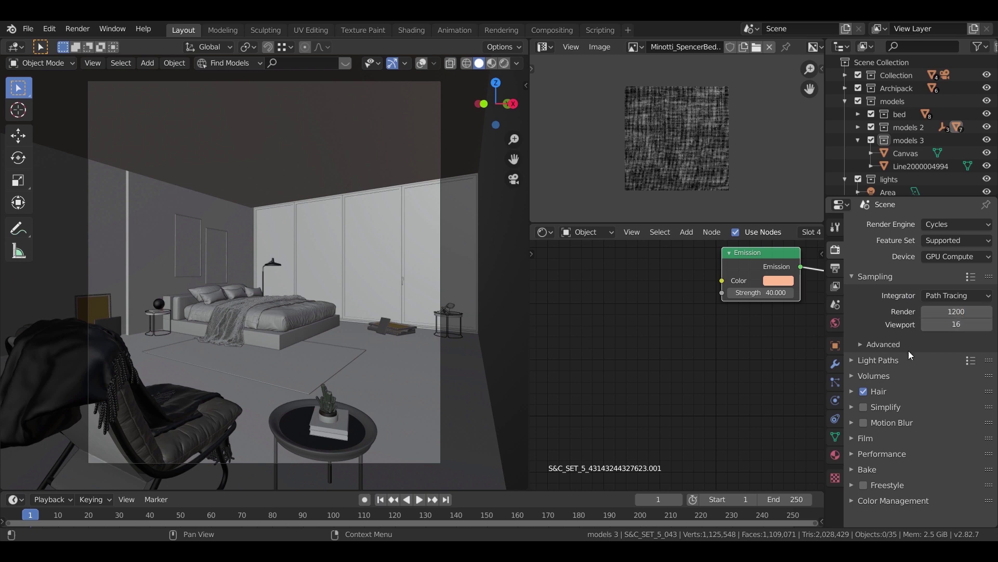
- In the light path settings, set the maximum diffuse bounces and maximum glossy bounces to 8 each
click(878, 362)
click(936, 411)
text(8)
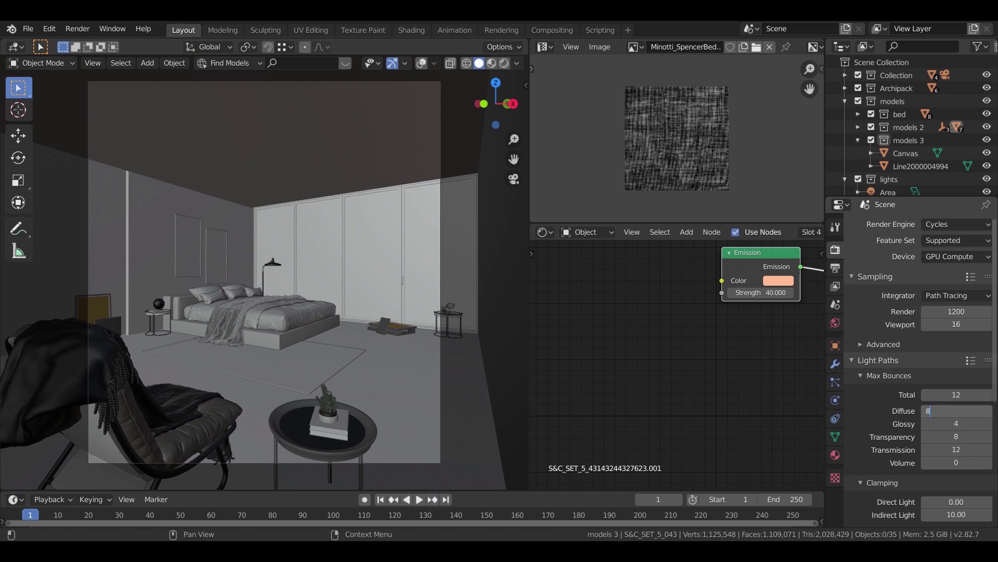
key(Return)
click(970, 424)
text(8)
key(Return)
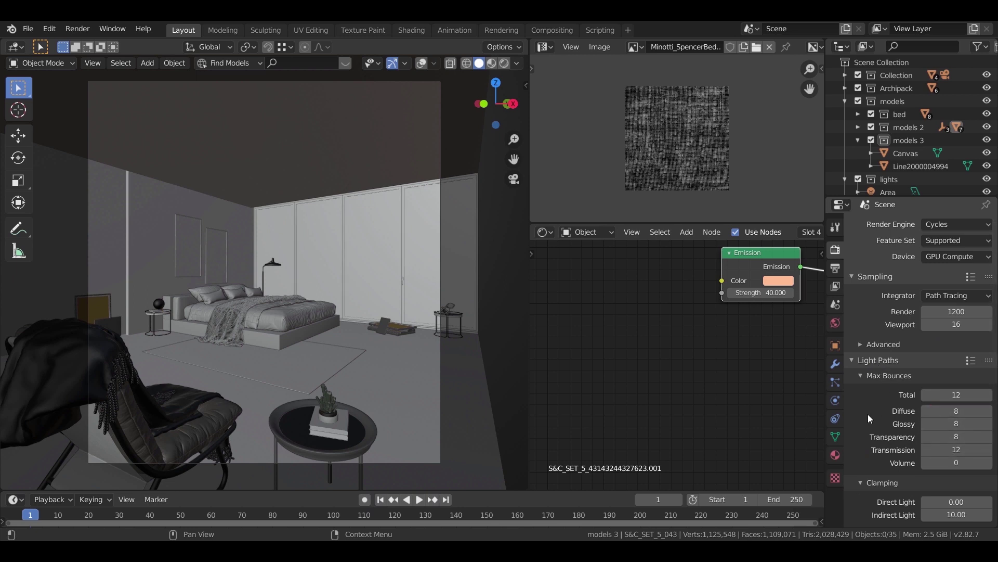
- Review the advanced sampling, clamping, caustics and color management settings of the render
click(866, 344)
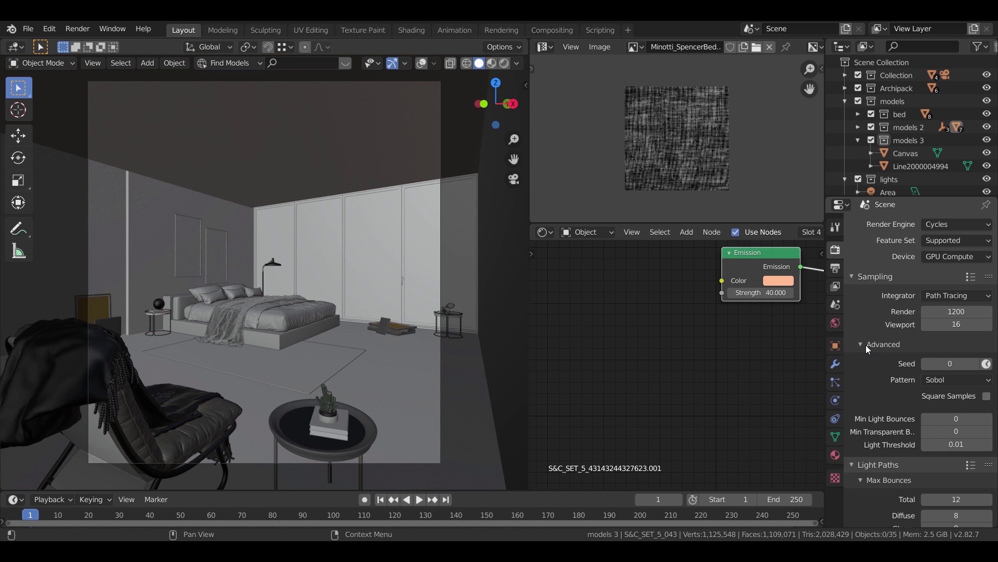
click(866, 345)
scroll(870, 413, down, 5)
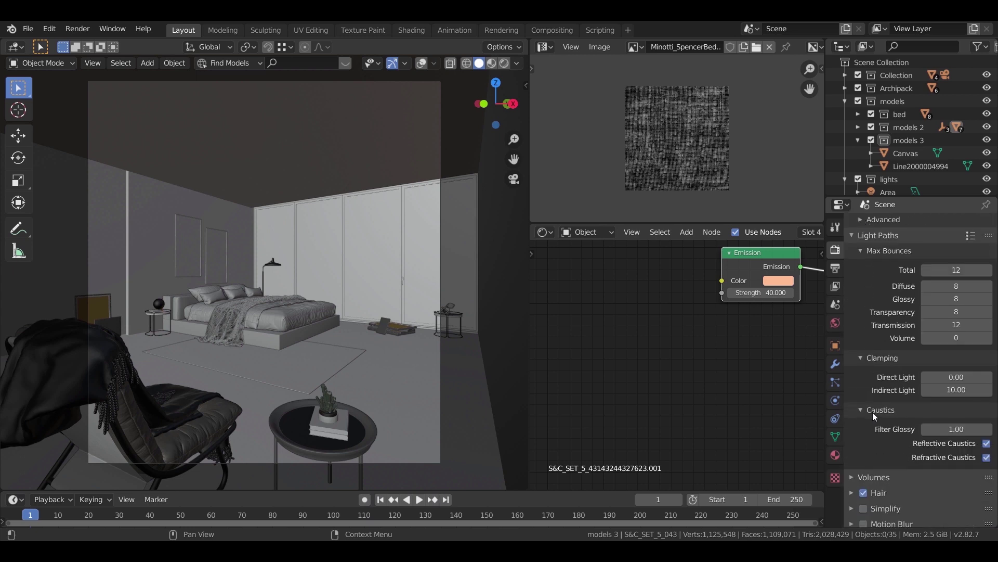
scroll(872, 390, down, 3)
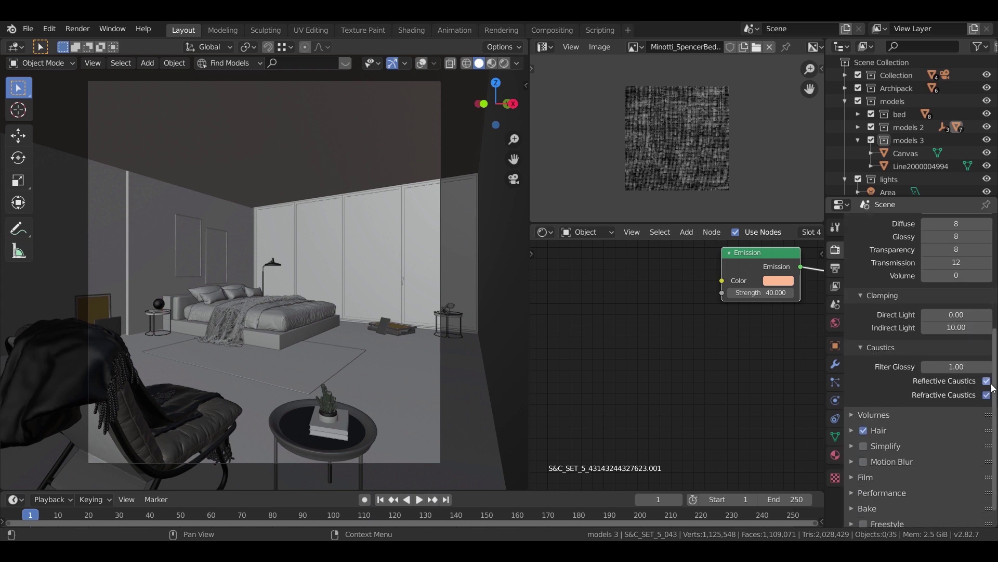
scroll(863, 398, down, 1)
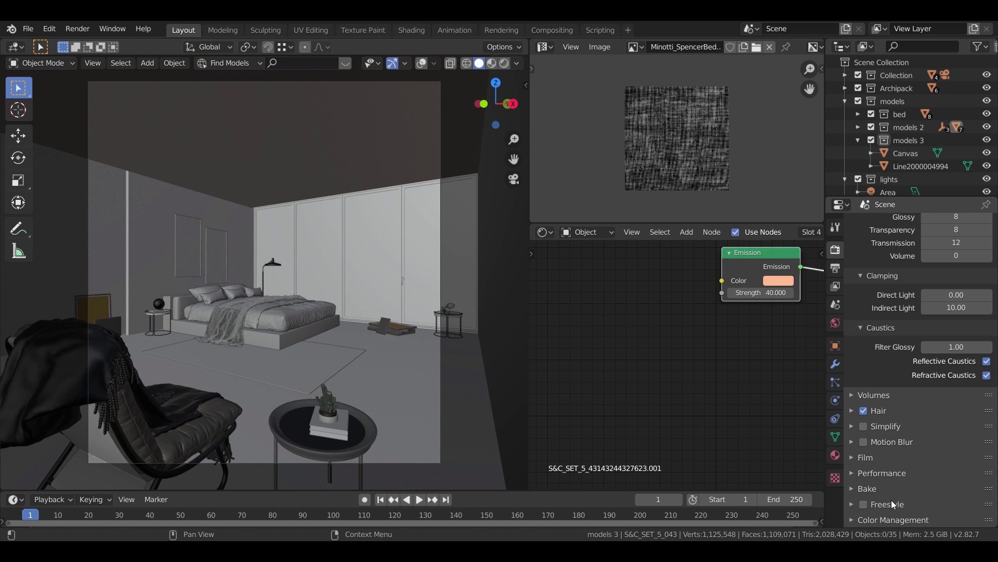
click(859, 520)
scroll(941, 454, down, 4)
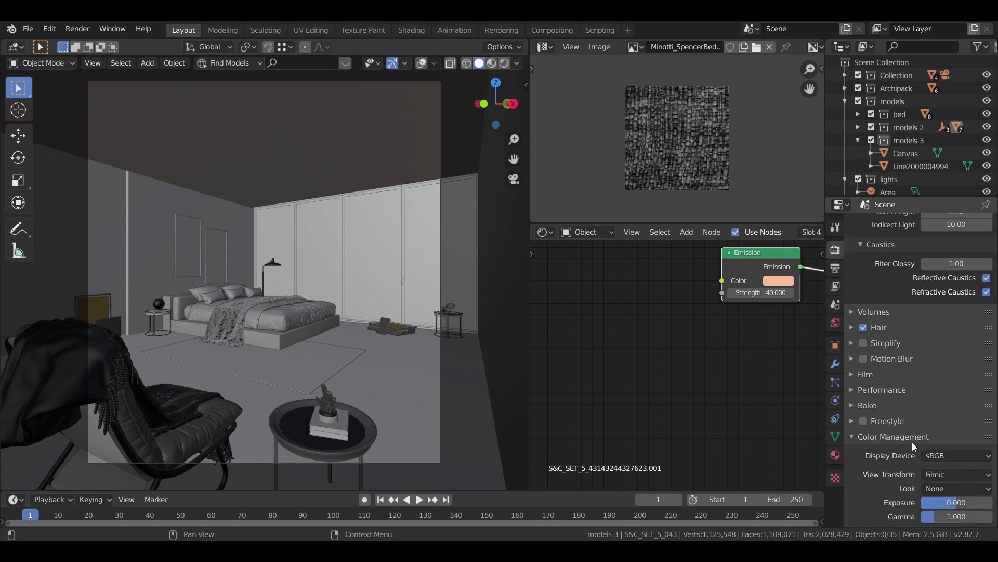
- Double the output resolution to 1920 px in X and 2080 px in Y
click(835, 268)
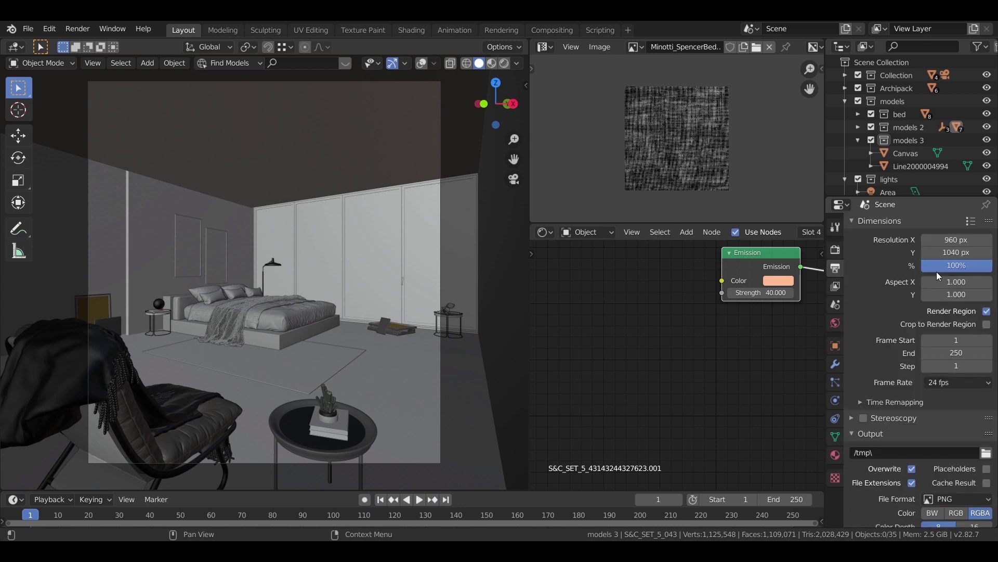
click(956, 239)
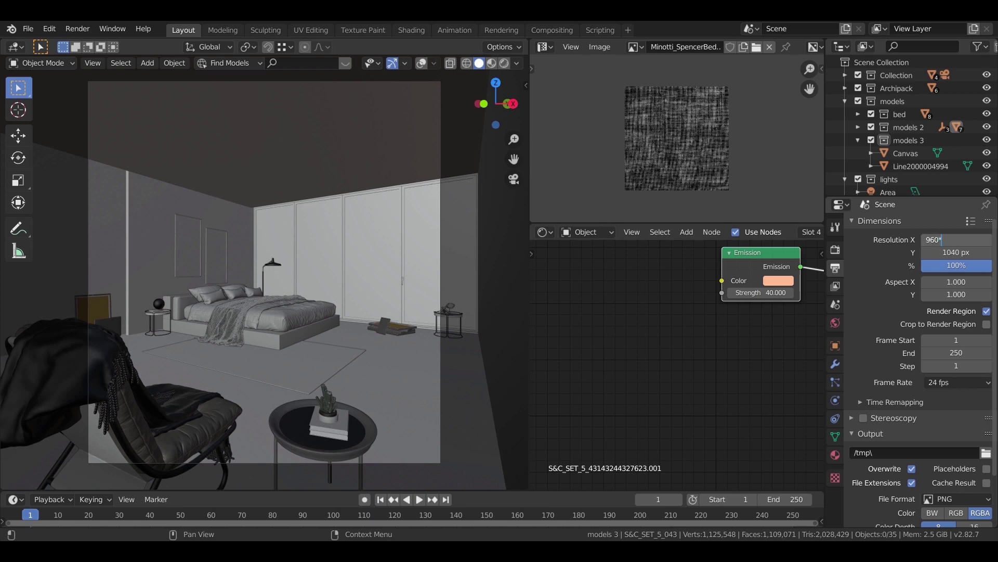
text(*2)
key(Return)
click(963, 252)
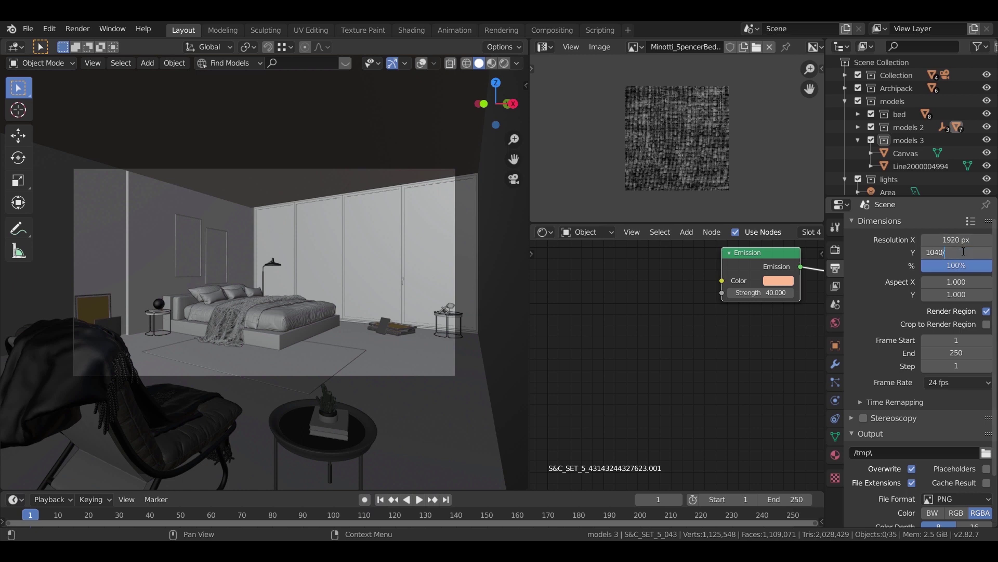
key(Return)
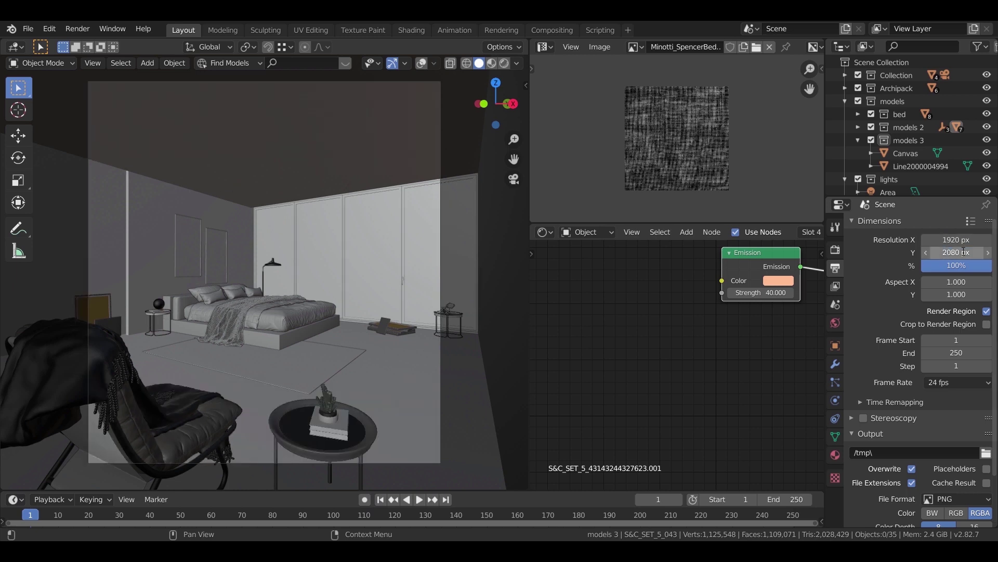
- Check the output and view layer settings down to Denoising, and start rendering the still image
scroll(877, 366, down, 3)
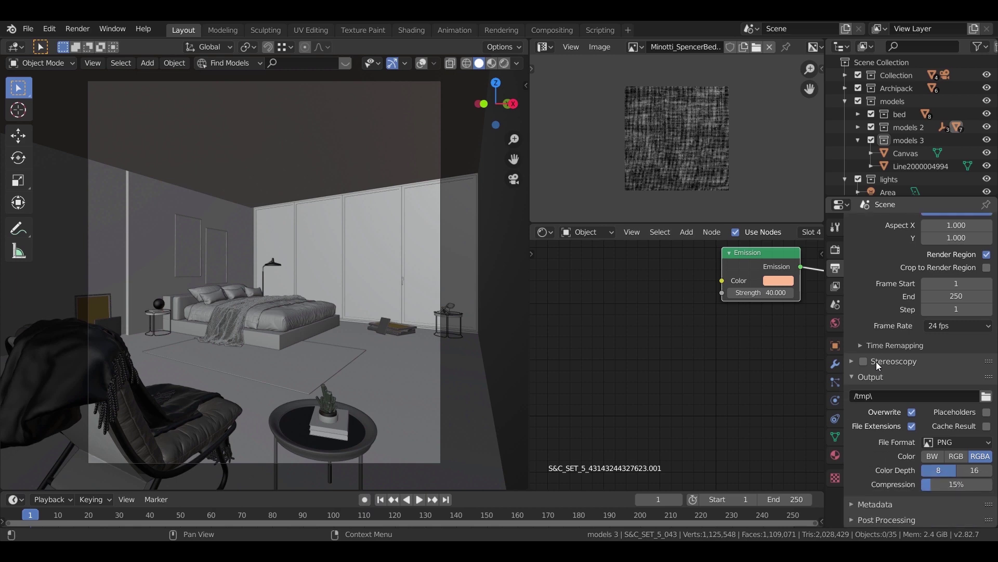
click(835, 286)
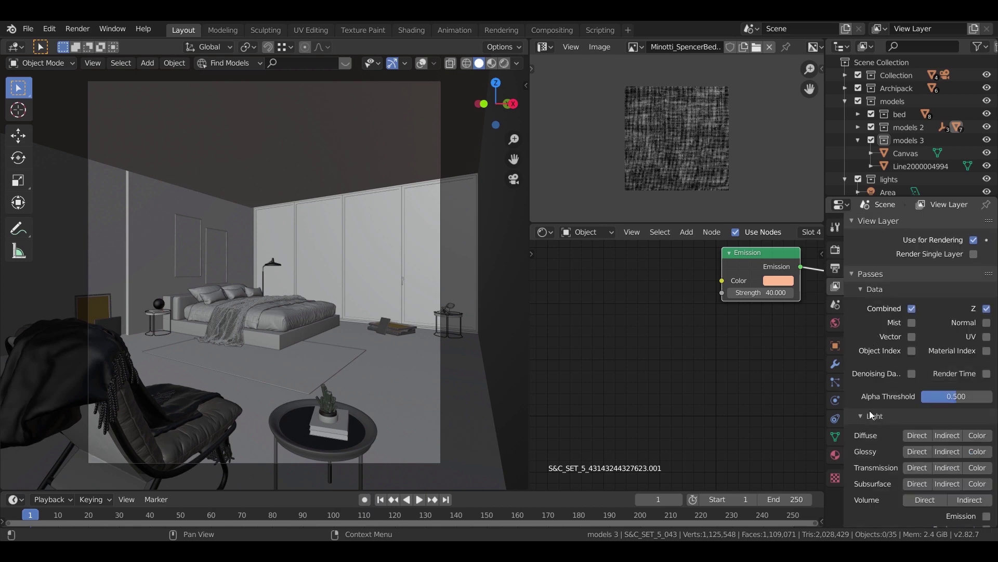
scroll(871, 418, down, 9)
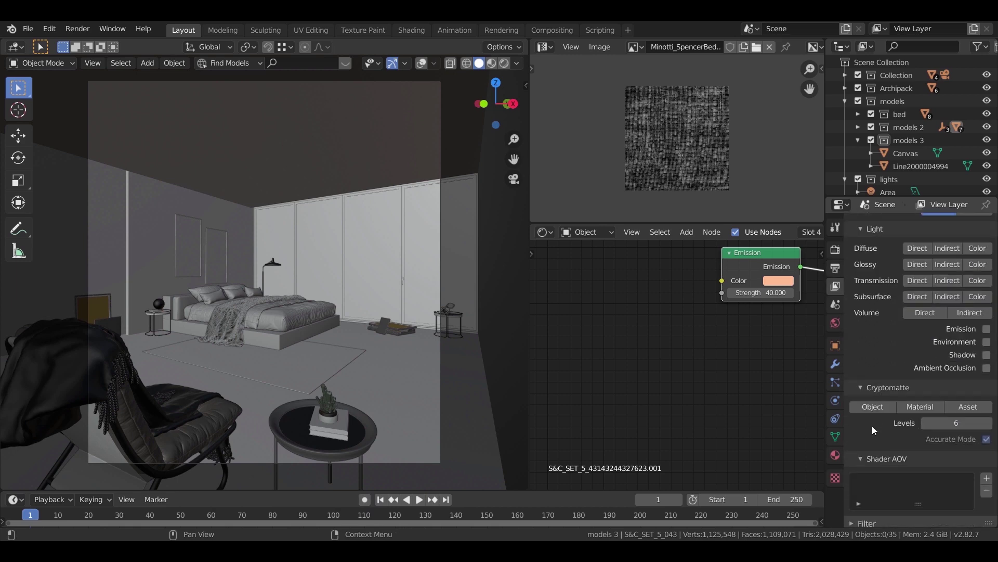
scroll(874, 433, down, 2)
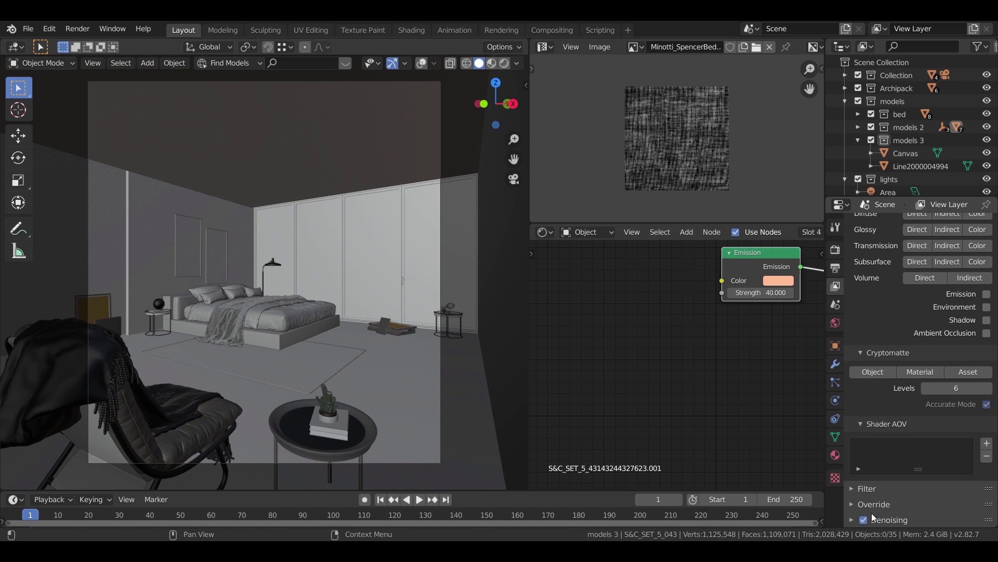
click(77, 29)
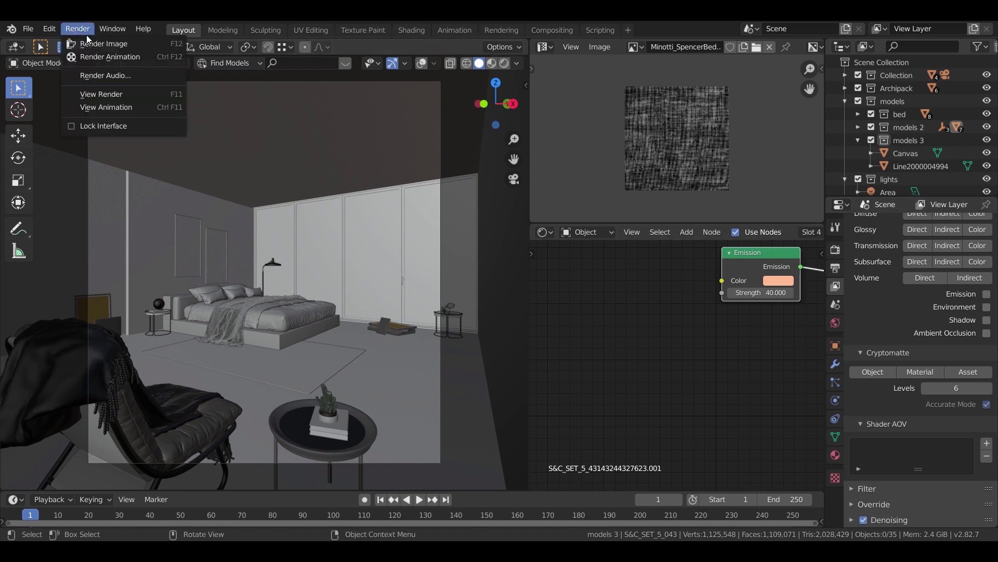
click(88, 41)
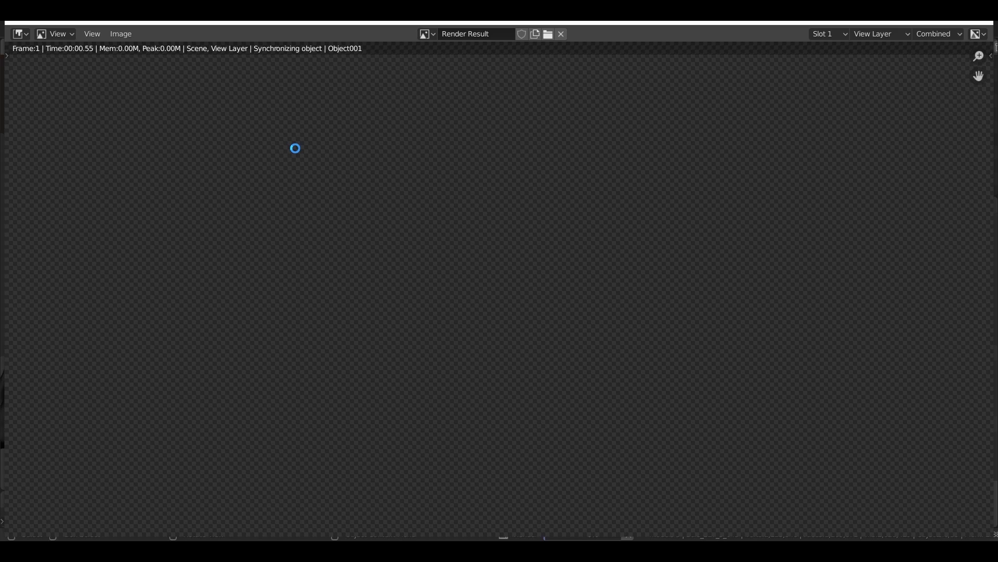